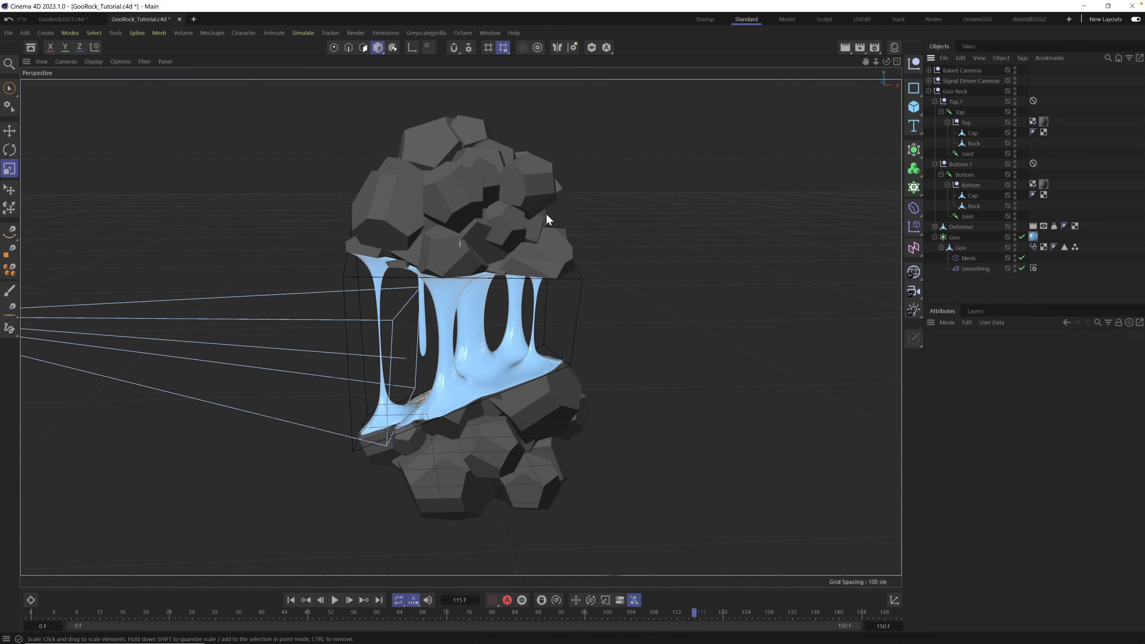
Step: Collapse the Goo Rock group, expand the Signal Driven Cameras and Baked Cameras groups, and play through the animation
{"action": "left_click", "coordinate": [928, 90]}
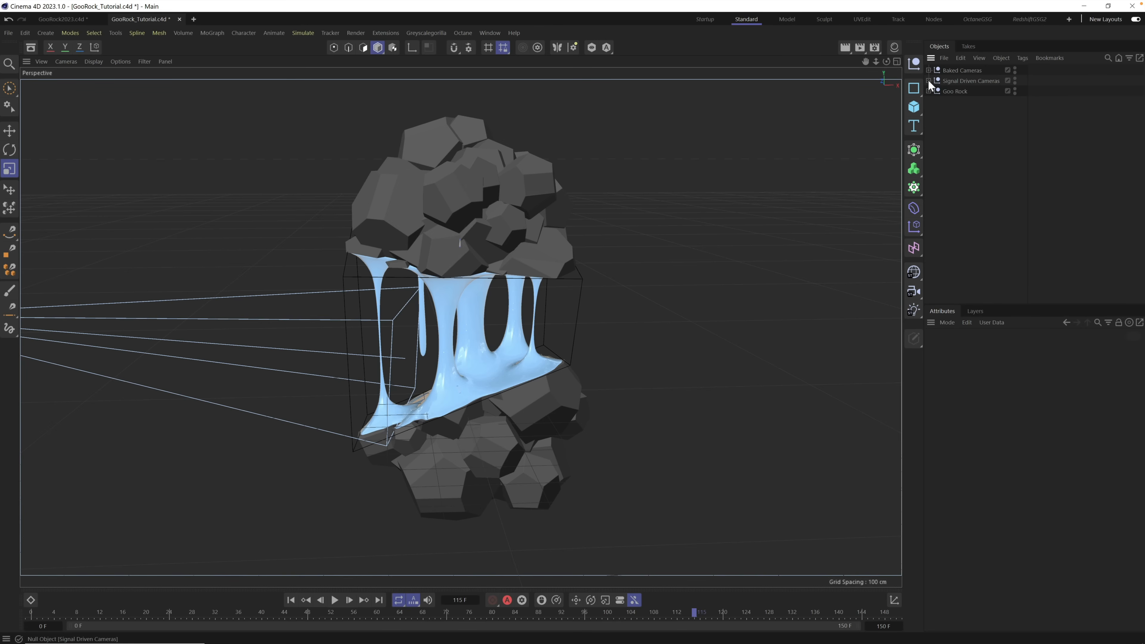
{"action": "left_click", "coordinate": [928, 80]}
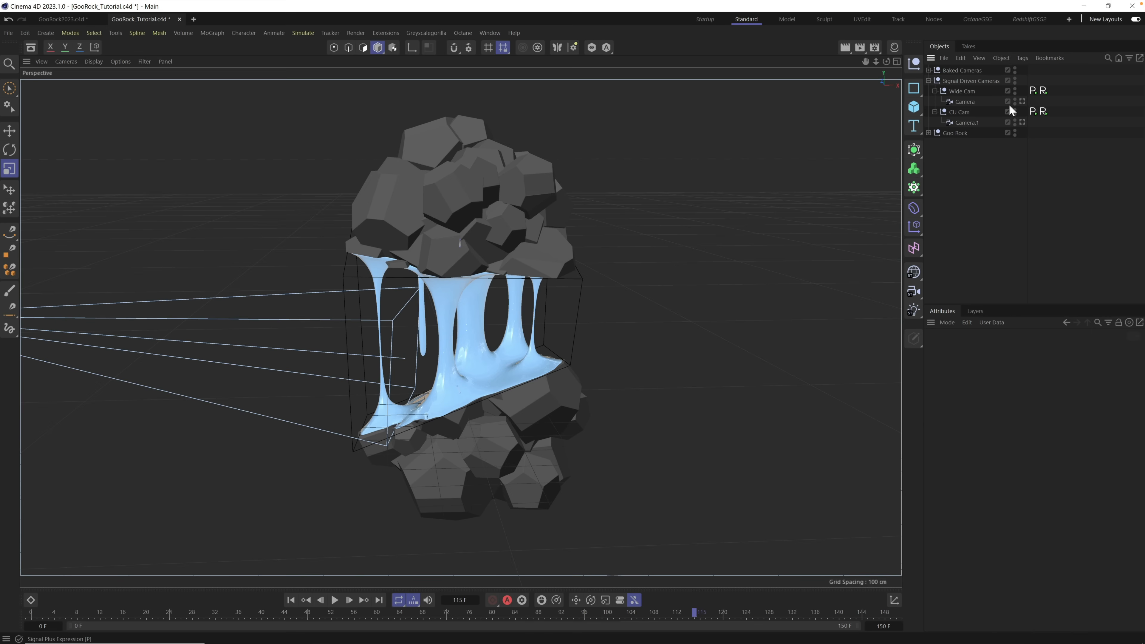
{"action": "left_click", "coordinate": [928, 70]}
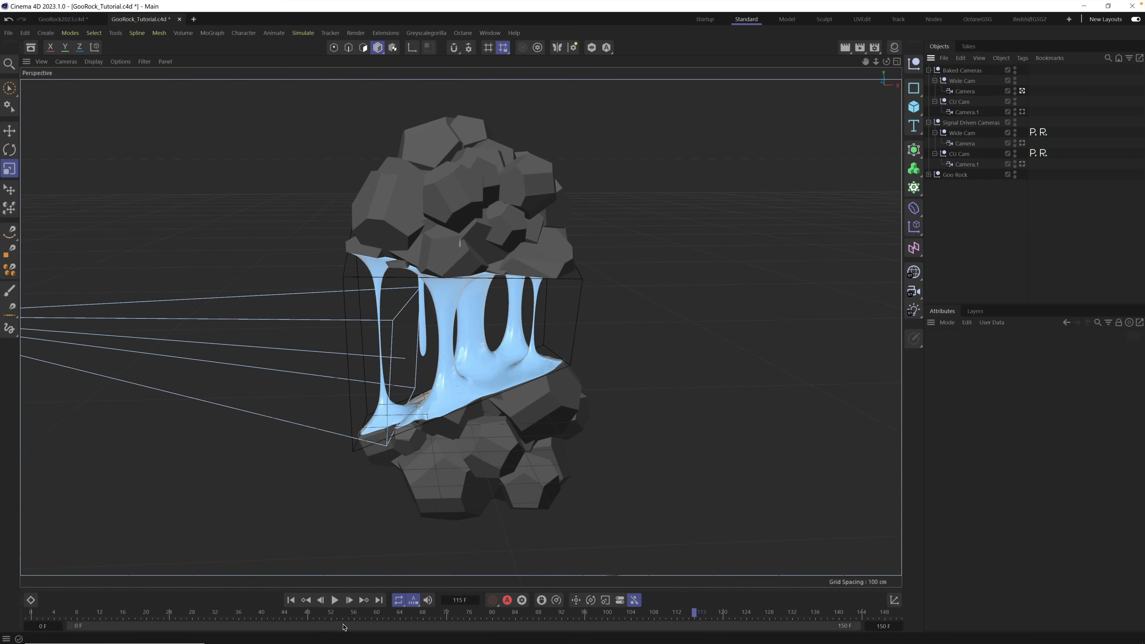
{"action": "left_click", "coordinate": [334, 600]}
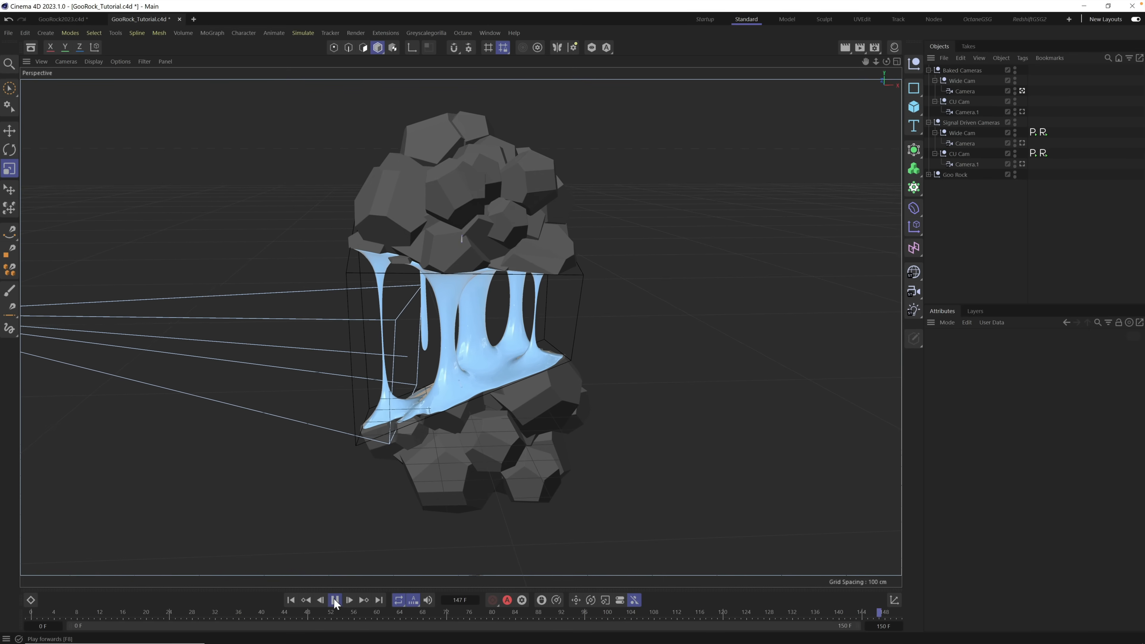
{"action": "left_click", "coordinate": [335, 600]}
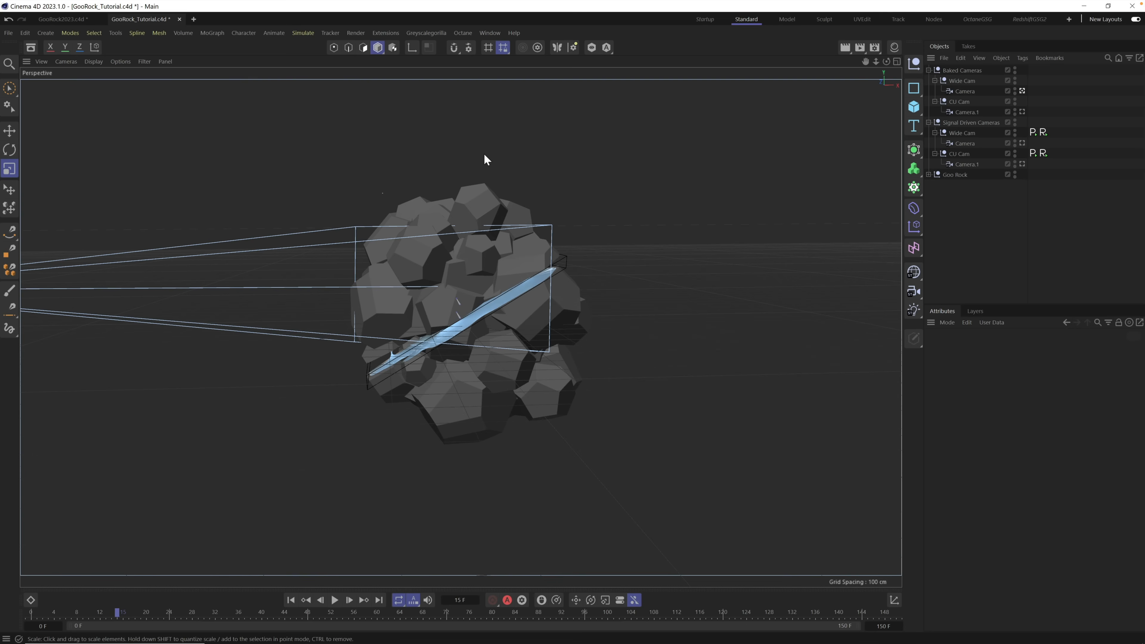
Step: Switch to the Startup layout, set the renderer to Redshift, and return to the viewport
{"action": "left_click", "coordinate": [705, 20]}
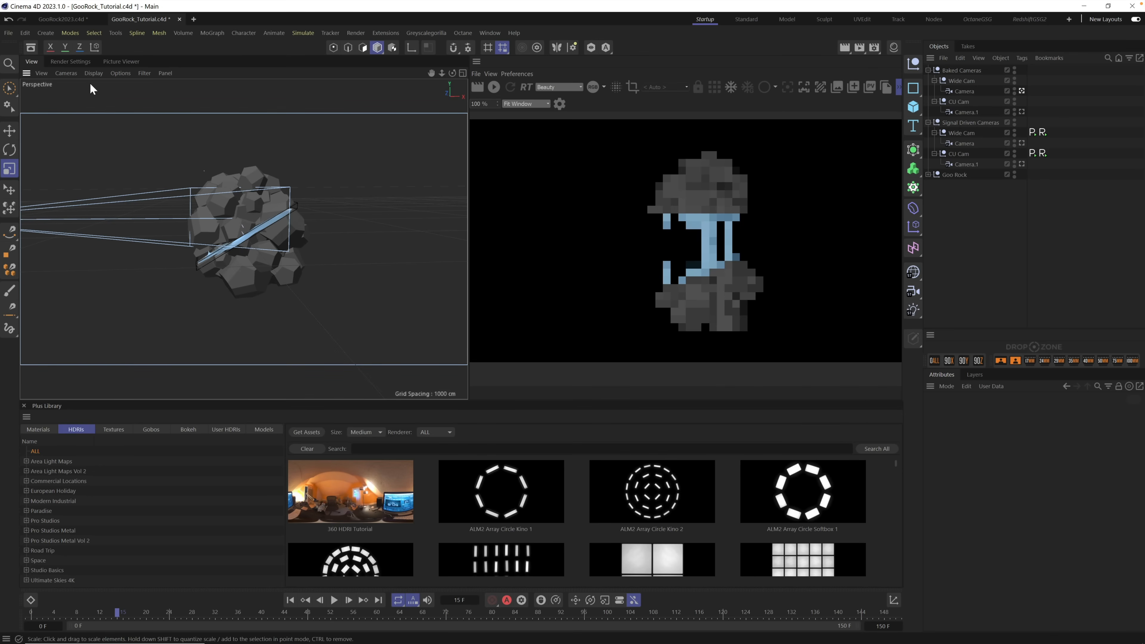
{"action": "left_click", "coordinate": [63, 60]}
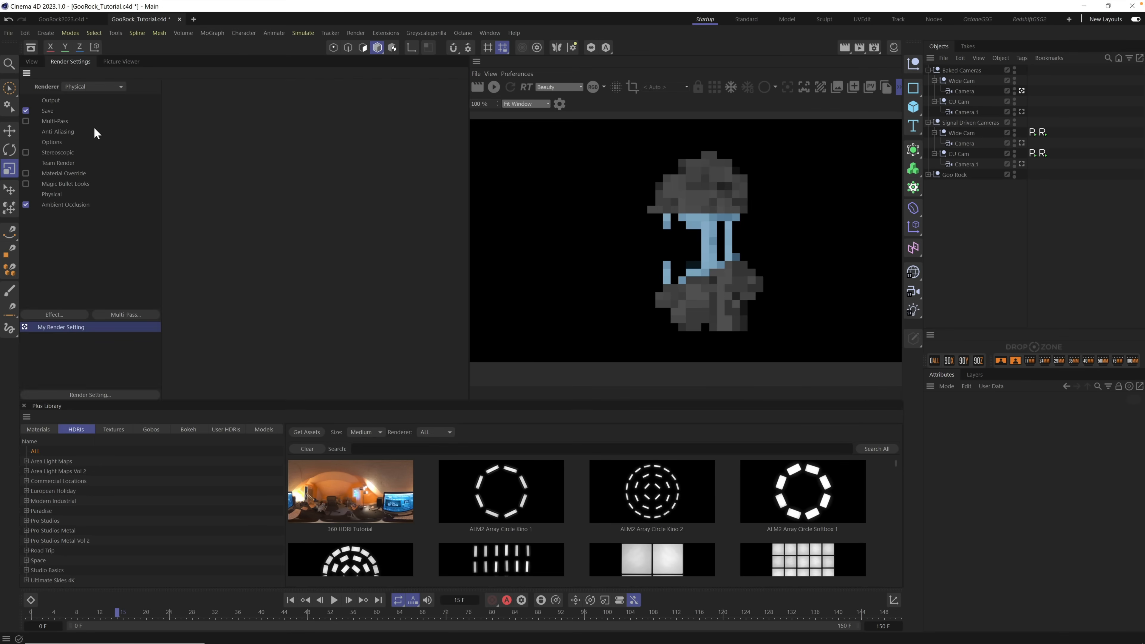
{"action": "left_click", "coordinate": [88, 86]}
{"action": "left_click", "coordinate": [90, 100]}
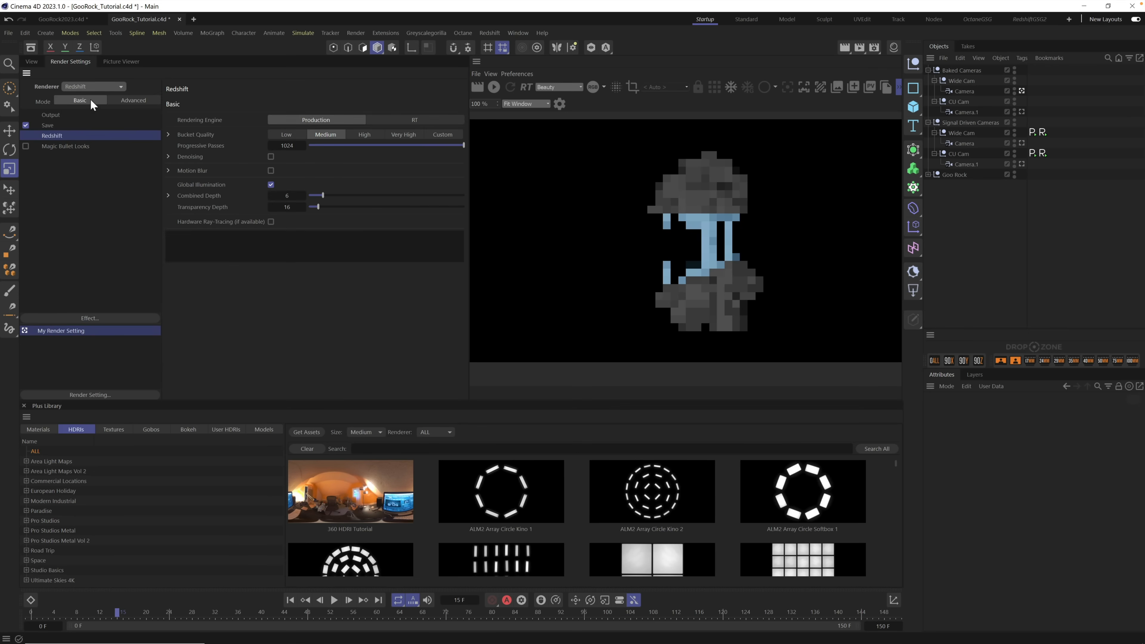
{"action": "left_click", "coordinate": [30, 62]}
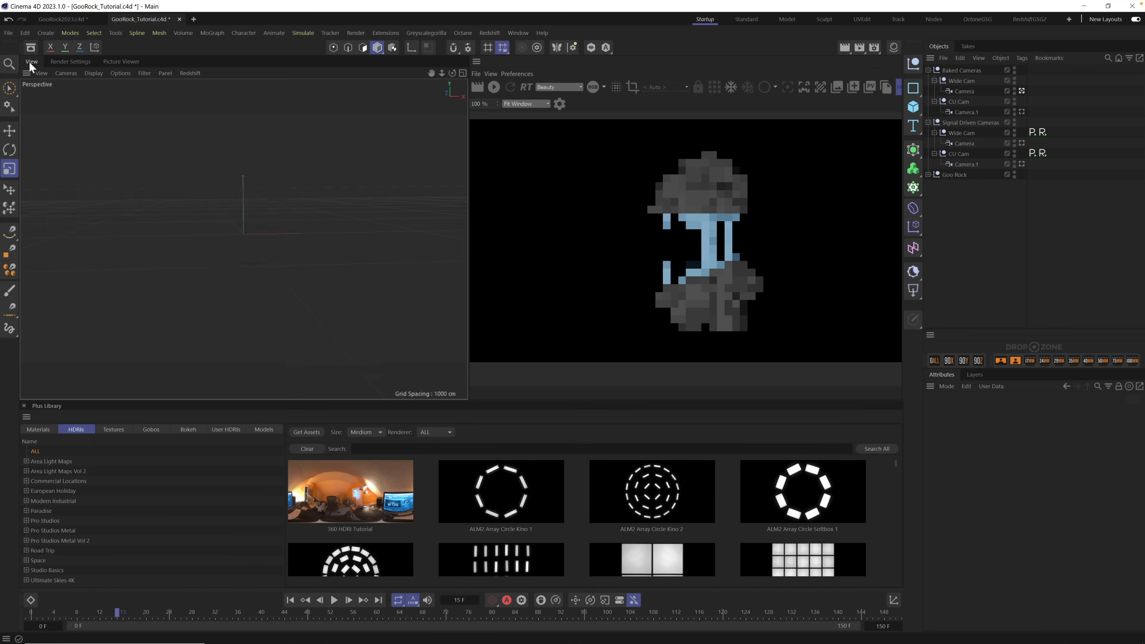
Step: Check the Redshift preferences for the Redshift Main Menu option
{"action": "left_click", "coordinate": [495, 34]}
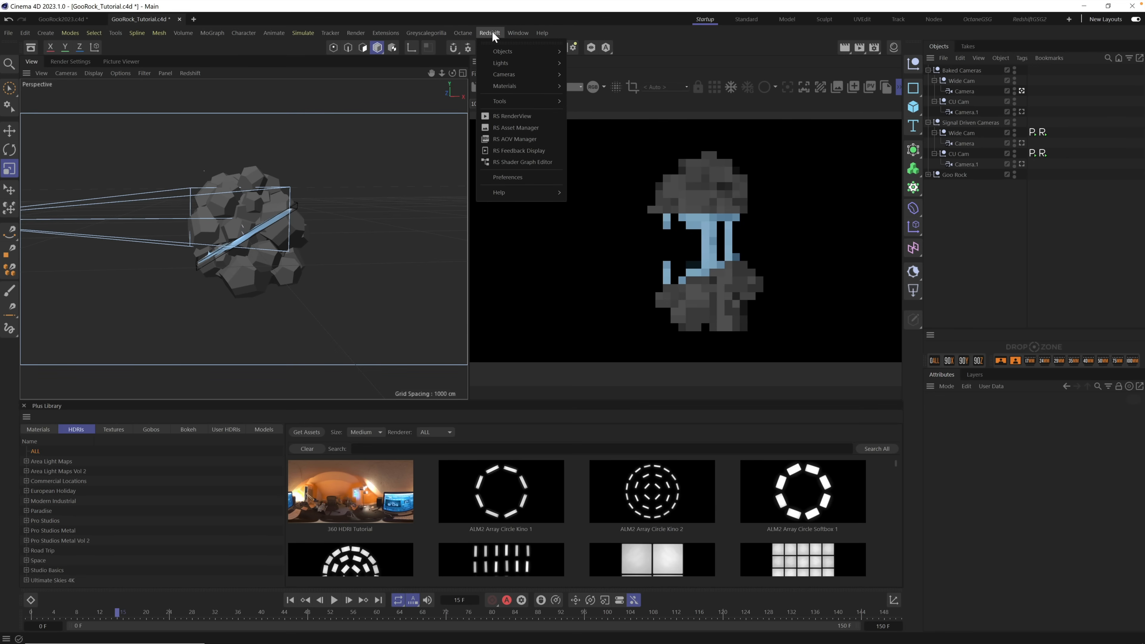
{"action": "left_click", "coordinate": [491, 31]}
{"action": "left_click", "coordinate": [25, 32]}
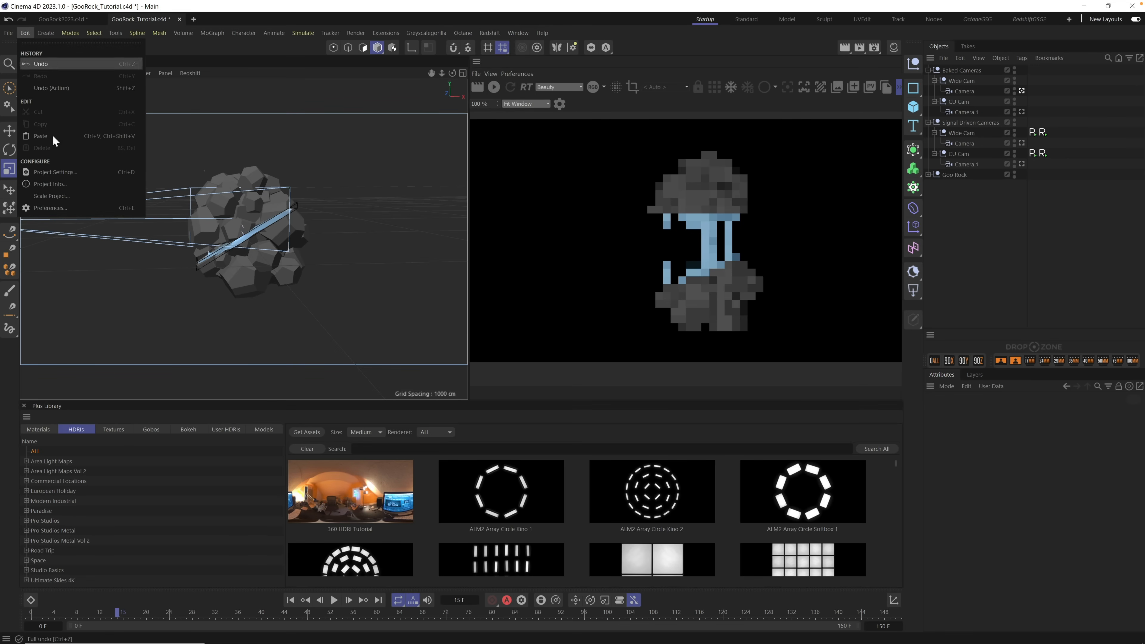
{"action": "left_click", "coordinate": [83, 207]}
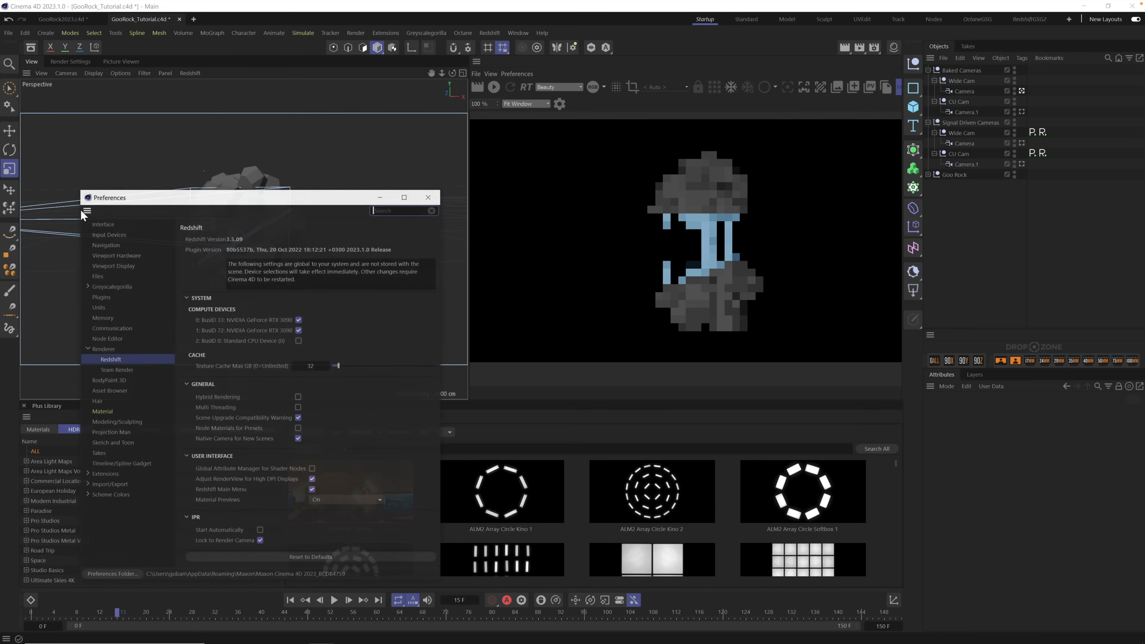
{"action": "left_click", "coordinate": [118, 363]}
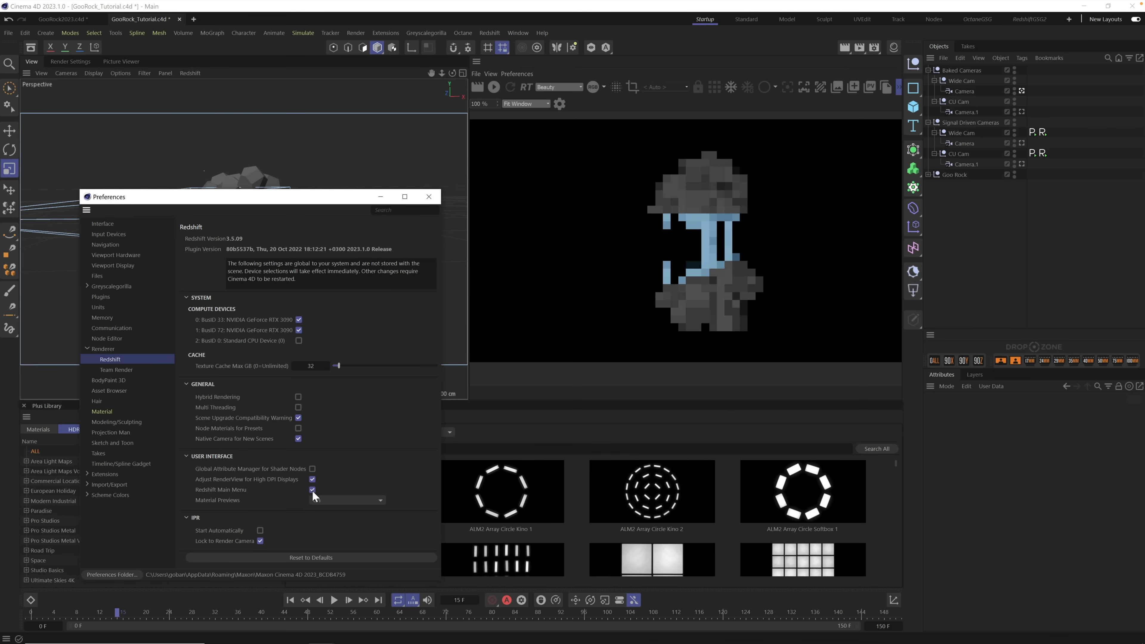
{"action": "left_click", "coordinate": [429, 197]}
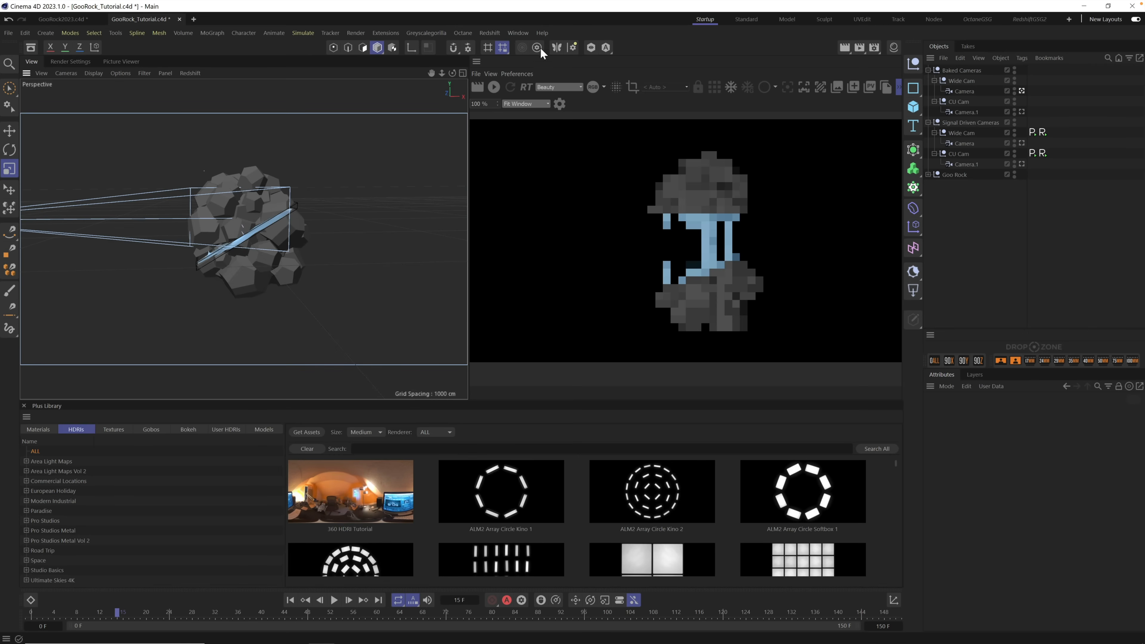
Step: Start the interactive Redshift preview render and move the timeline to frame 98
{"action": "left_click", "coordinate": [494, 86]}
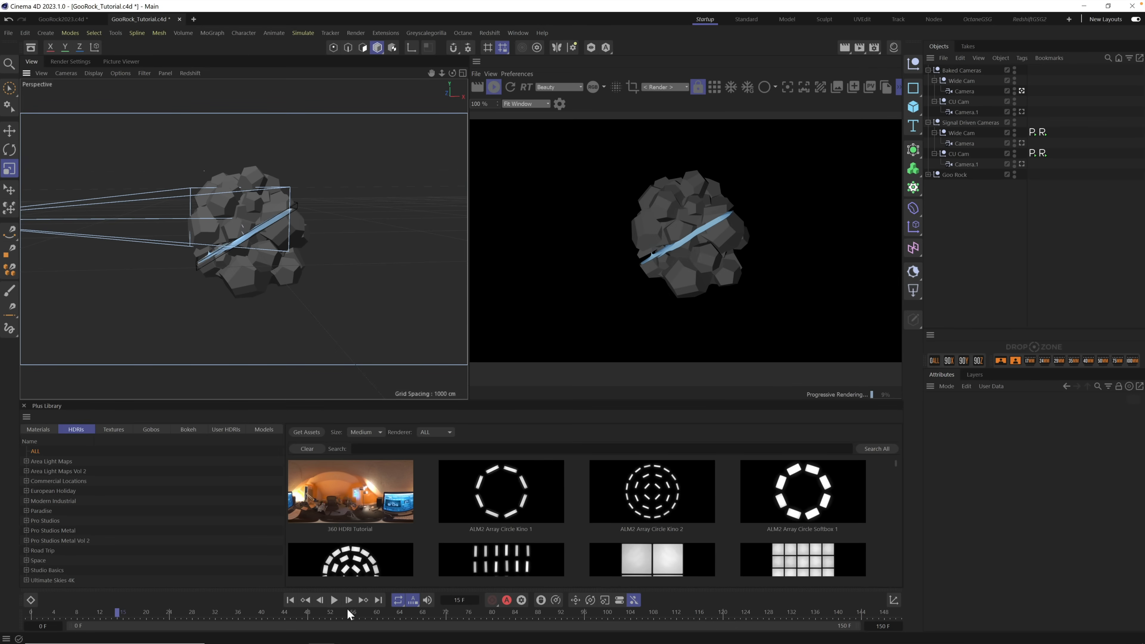
{"action": "left_click_drag", "start_coordinate": [348, 613], "coordinate": [595, 613]}
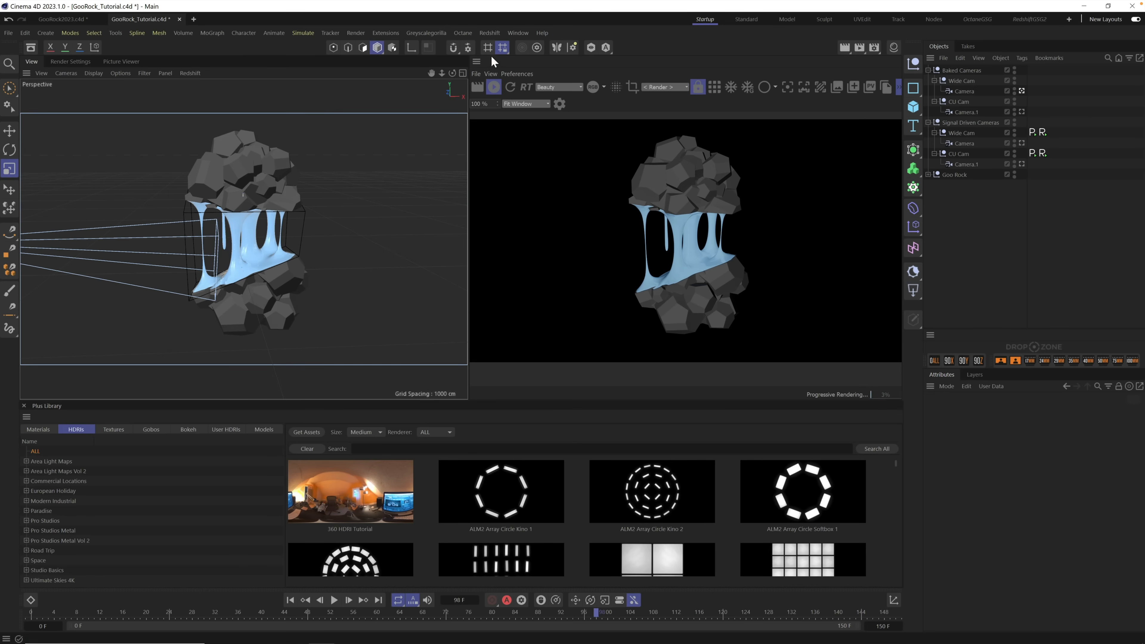
Step: Add a Redshift dome light to the scene
{"action": "left_click", "coordinate": [491, 34]}
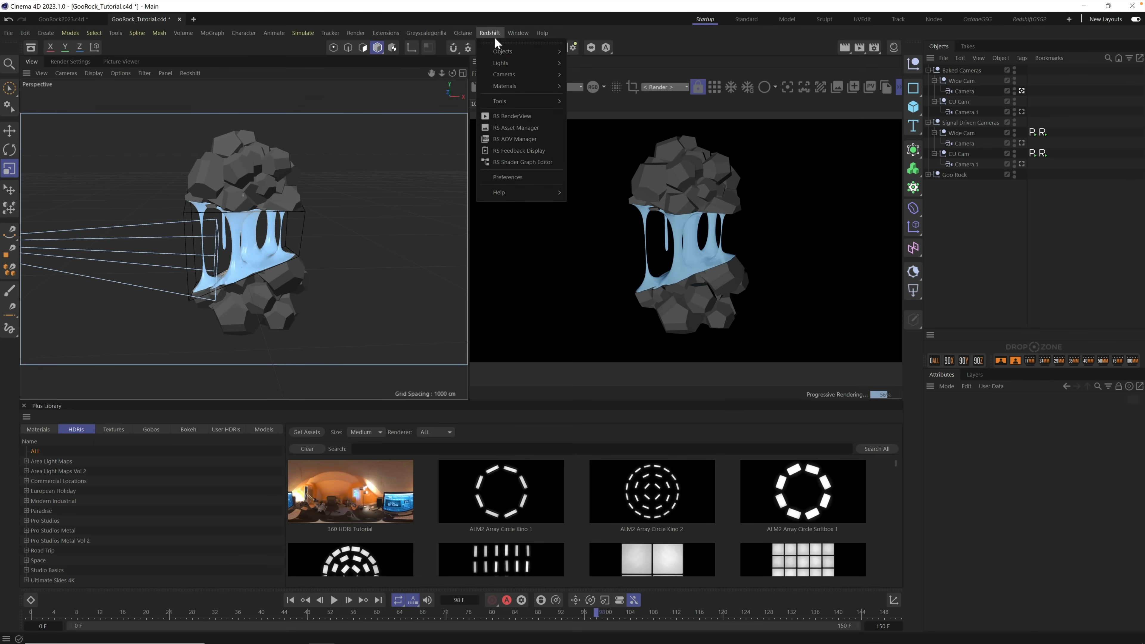
{"action": "mouse_move", "coordinate": [507, 75]}
{"action": "mouse_move", "coordinate": [541, 62]}
{"action": "left_click", "coordinate": [587, 114]}
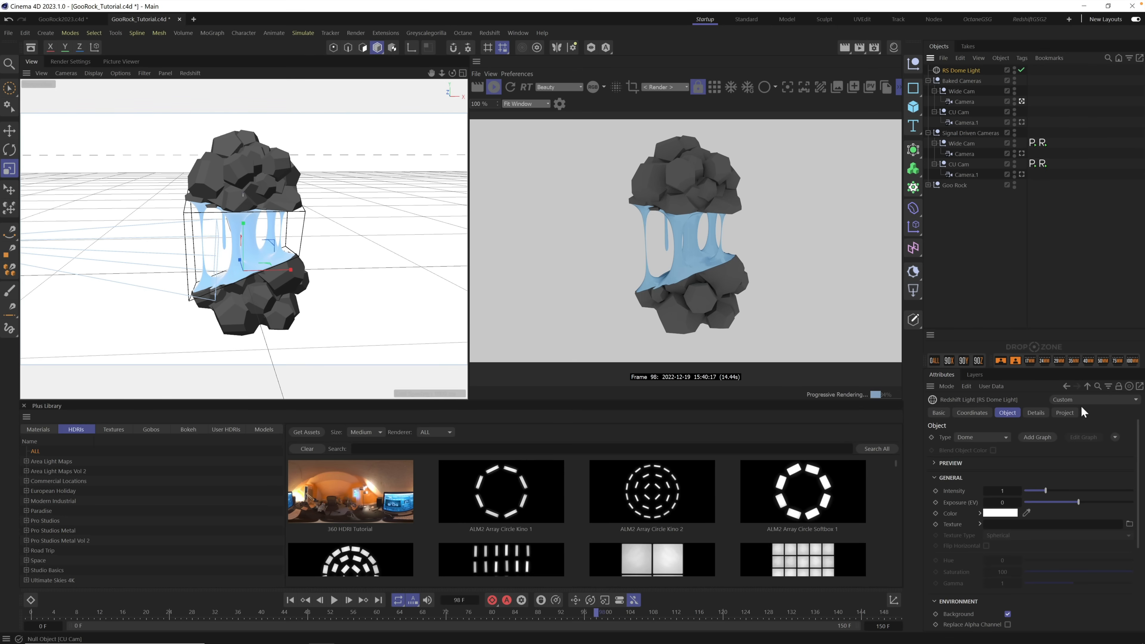
Step: Load the Hiking Path HDRI into the dome light through an HDRI Link tag and disable the light's Background option
{"action": "left_click", "coordinate": [1128, 524]}
{"action": "left_click", "coordinate": [951, 524]}
{"action": "left_click_drag", "start_coordinate": [365, 485], "coordinate": [1032, 535]}
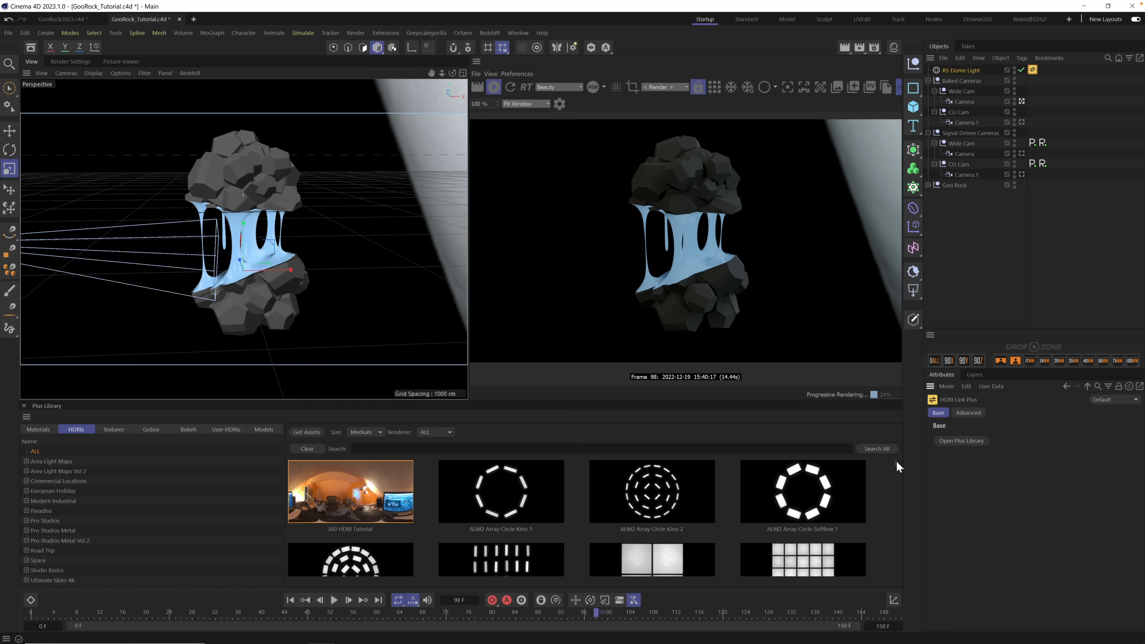
{"action": "left_click_drag", "start_coordinate": [895, 460], "coordinate": [897, 520]}
{"action": "left_click", "coordinate": [665, 527]}
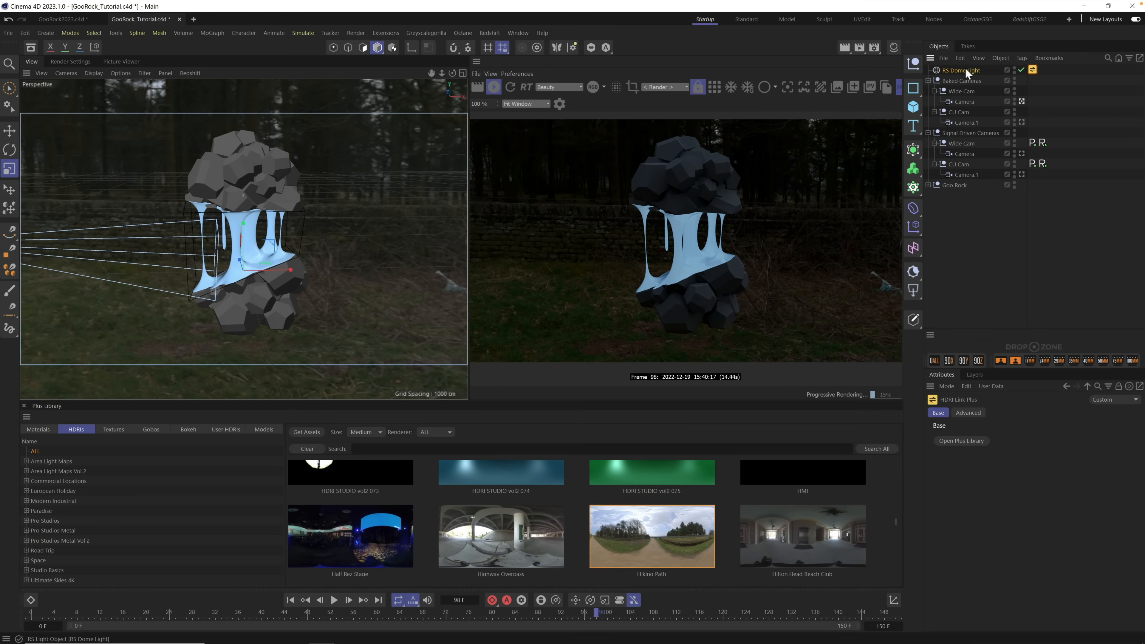
{"action": "left_click", "coordinate": [989, 72]}
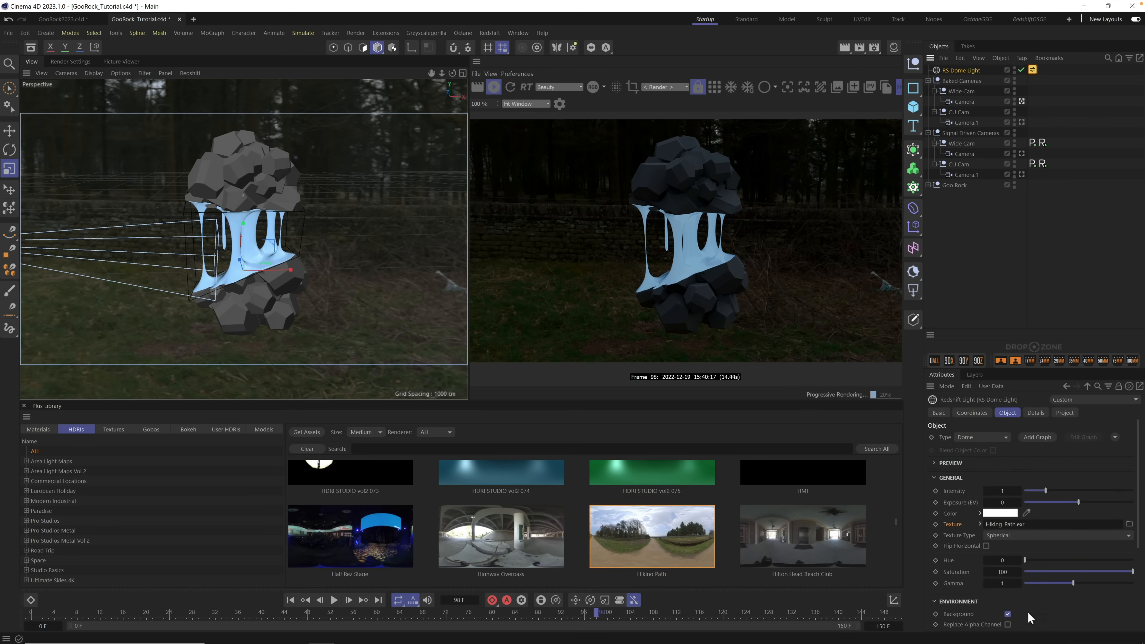
{"action": "left_click", "coordinate": [1007, 614]}
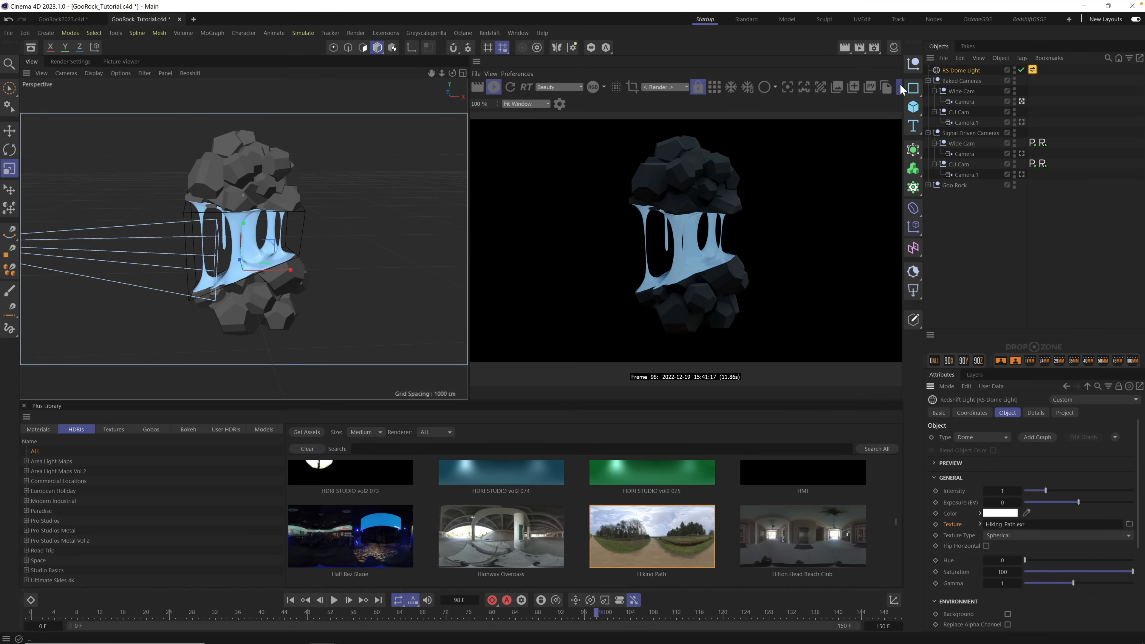
Step: Create a Redshift Standard material and replace the Rock material with it
{"action": "left_click", "coordinate": [893, 47]}
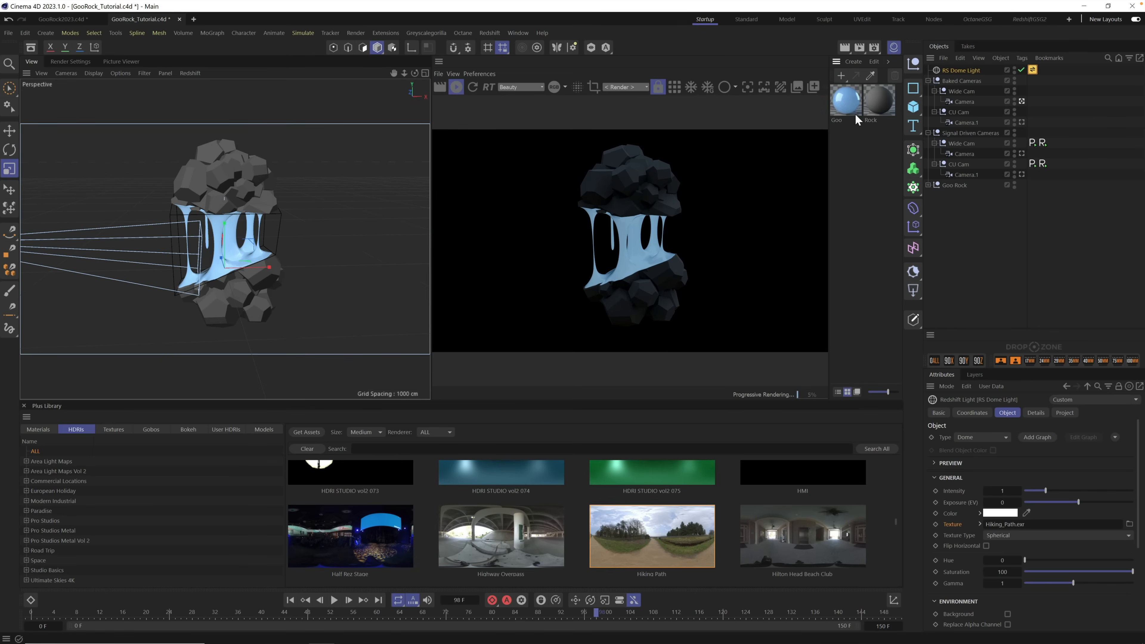
{"action": "left_click", "coordinate": [853, 61]}
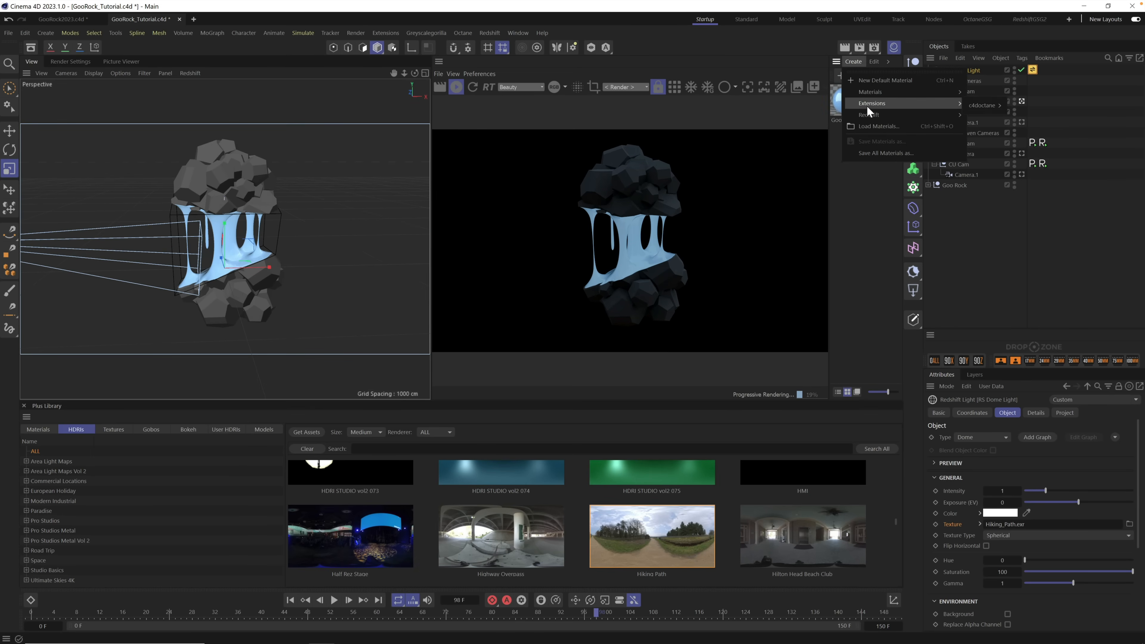
{"action": "mouse_move", "coordinate": [867, 113]}
{"action": "mouse_move", "coordinate": [990, 113]}
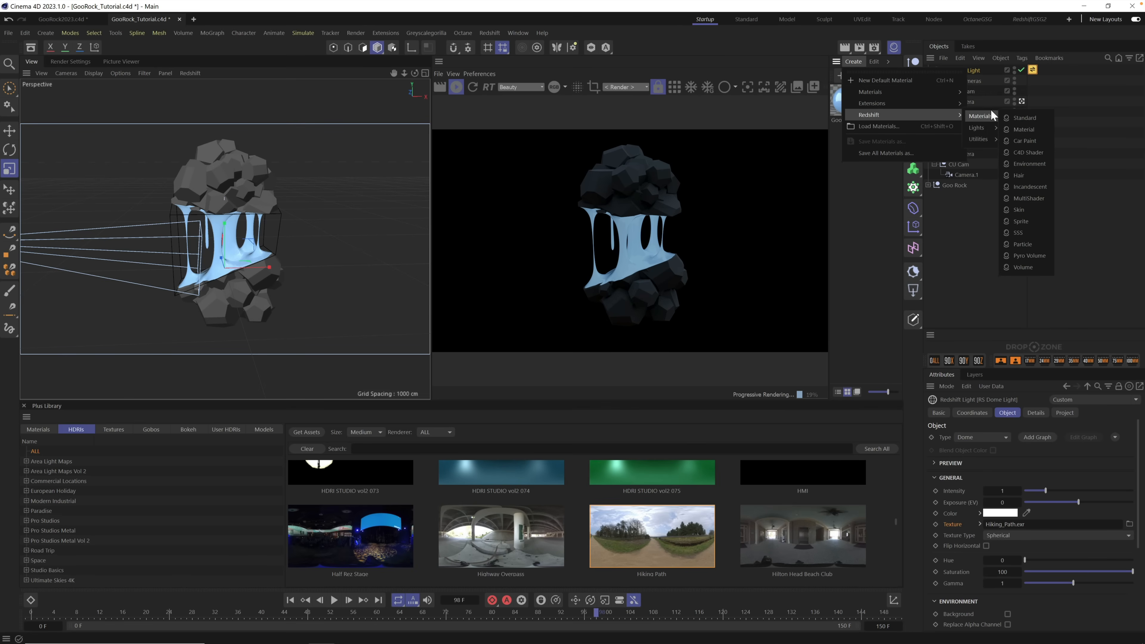
{"action": "left_click", "coordinate": [1030, 117]}
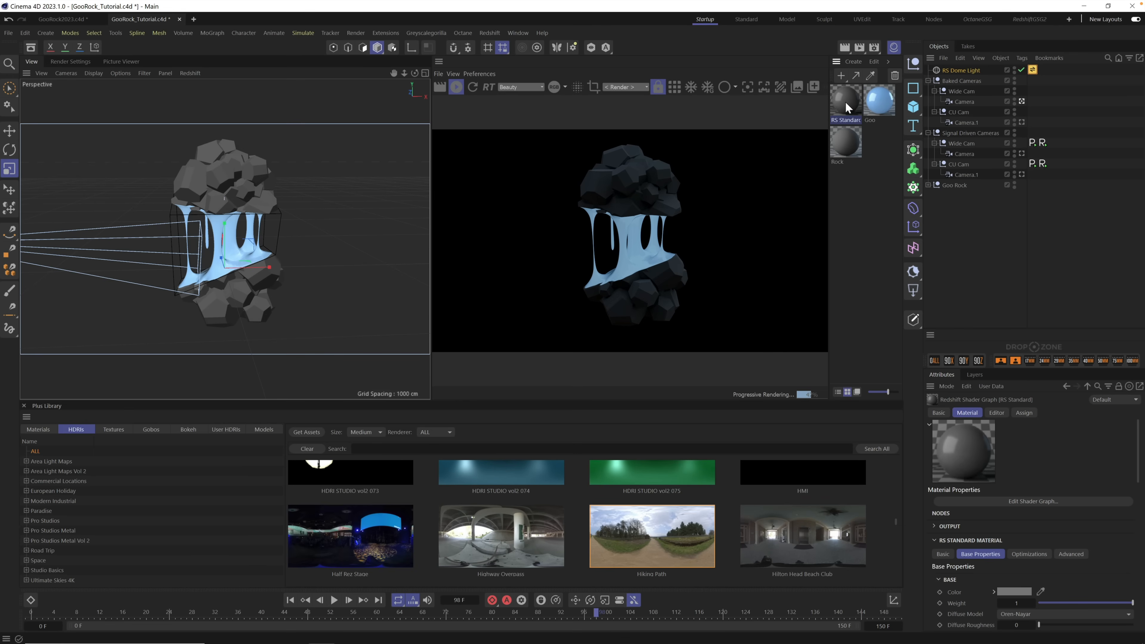
{"action": "left_click", "coordinate": [928, 184]}
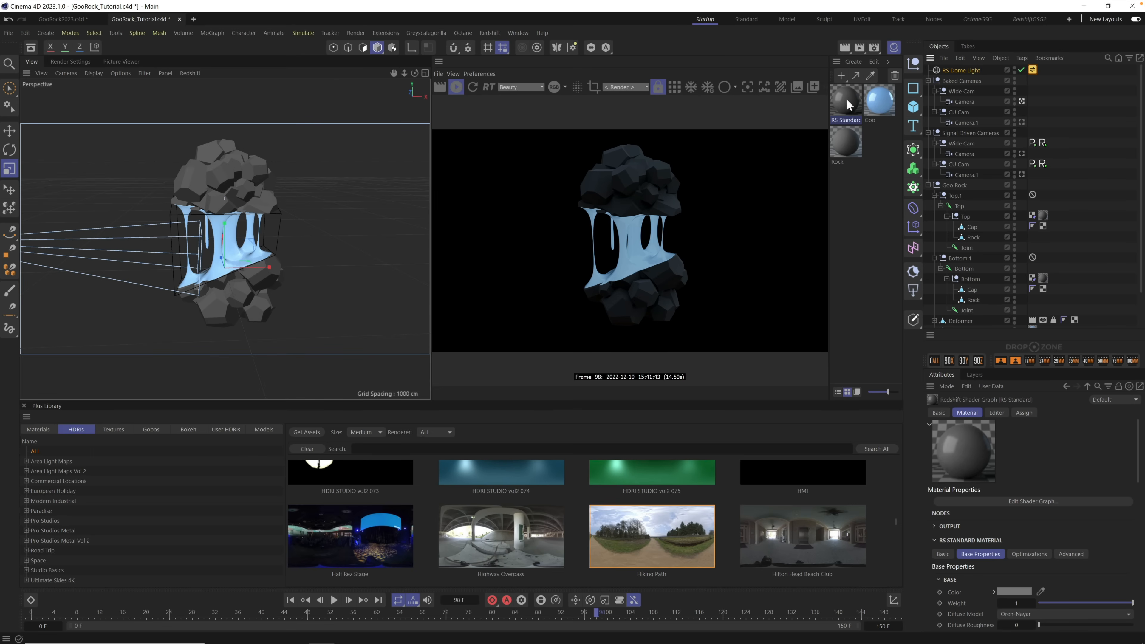
{"action": "left_click_drag", "start_coordinate": [846, 144], "coordinate": [846, 145]}
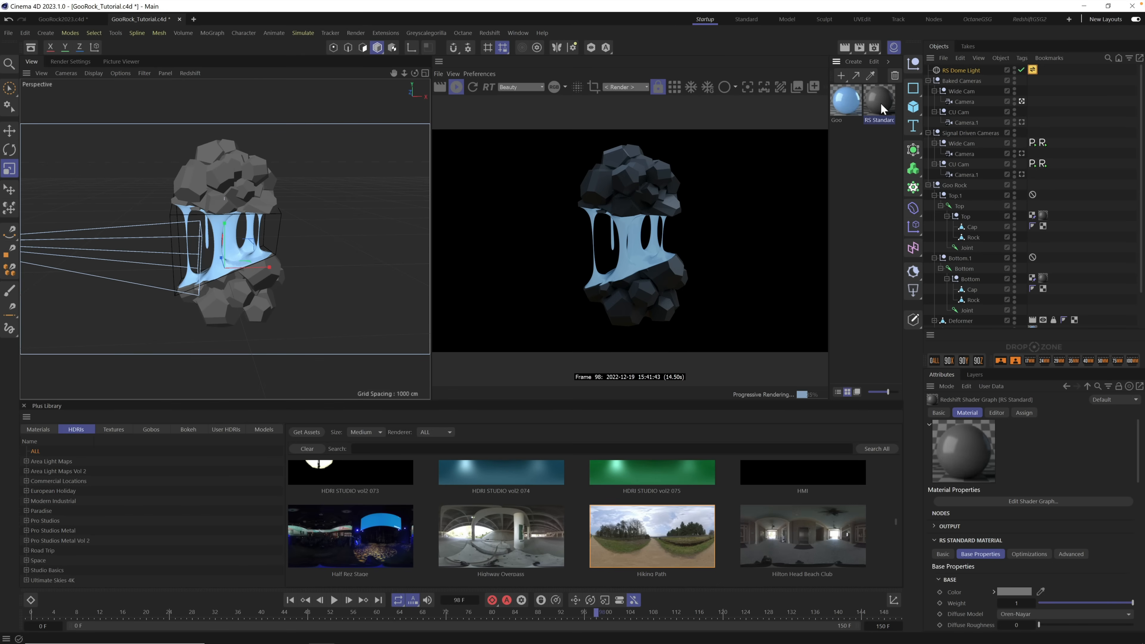
Step: Open the RS Standard material's shader graph and set its base color to red and its reflection roughness to 0.49
{"action": "double_click", "coordinate": [881, 102]}
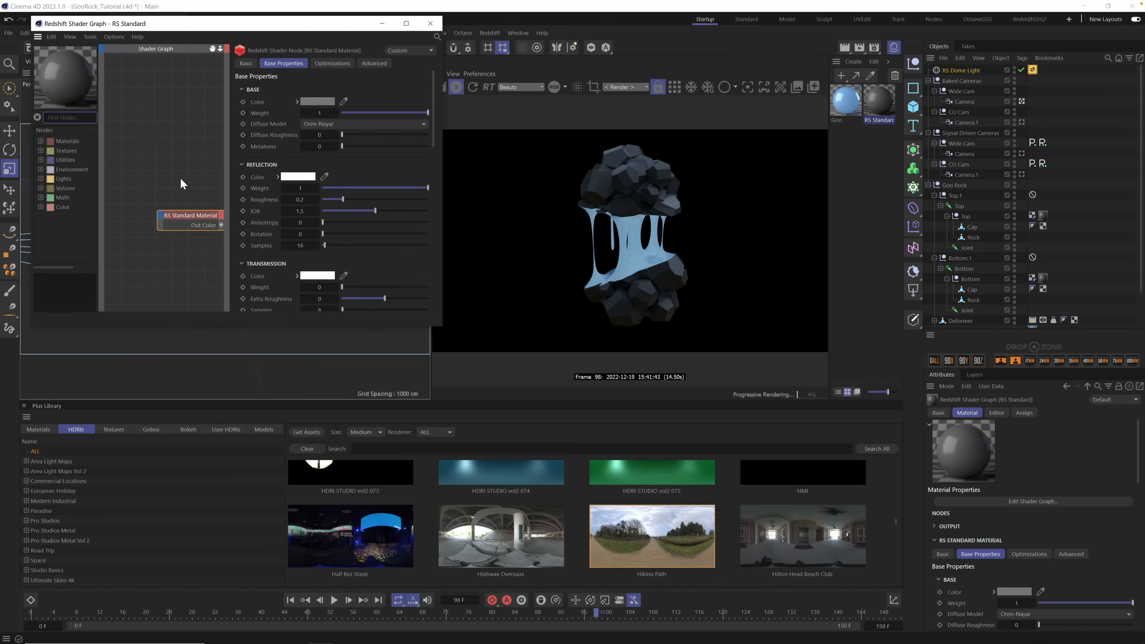
{"action": "left_click", "coordinate": [275, 169]}
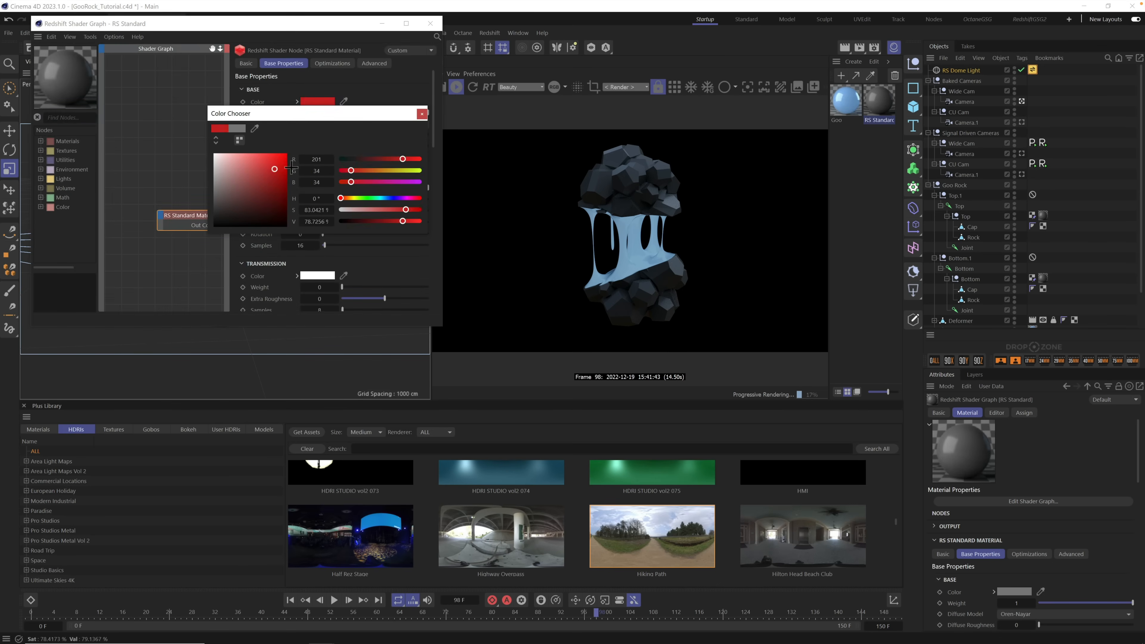
{"action": "left_click", "coordinate": [421, 113]}
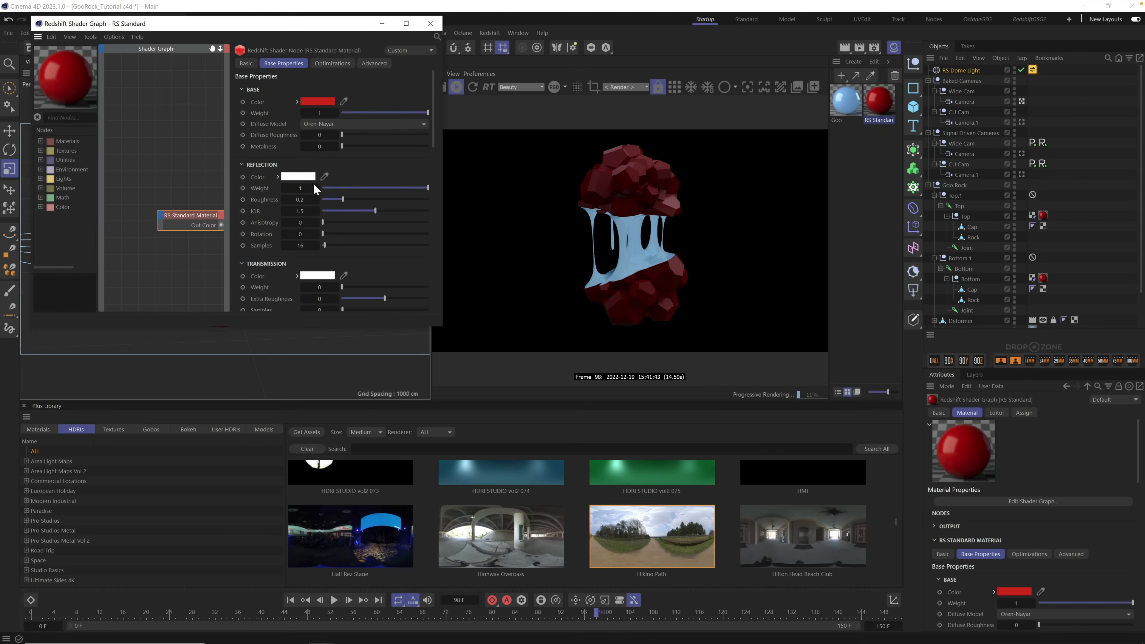
{"action": "left_click_drag", "start_coordinate": [346, 198], "coordinate": [374, 198]}
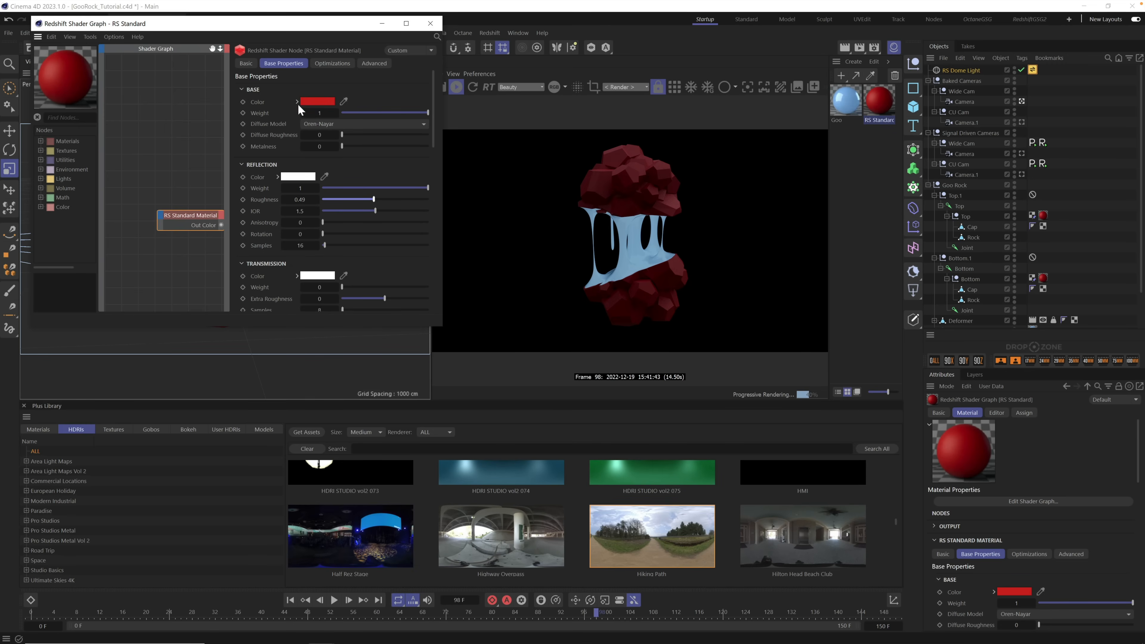
Step: Set the RS Standard material's base color to neutral grey, RGB 160, 160, 160
{"action": "left_click", "coordinate": [318, 104]}
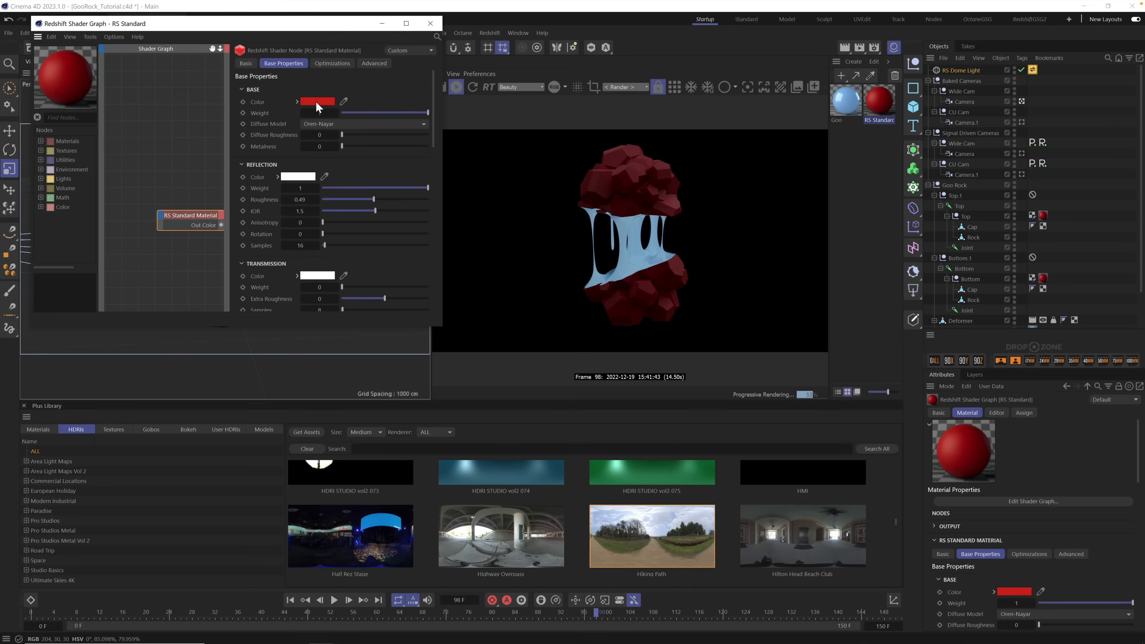
{"action": "mouse_move", "coordinate": [256, 186]}
{"action": "left_mouse_down"}
{"action": "mouse_move", "coordinate": [207, 207]}
{"action": "mouse_move", "coordinate": [179, 184]}
{"action": "left_mouse_up"}
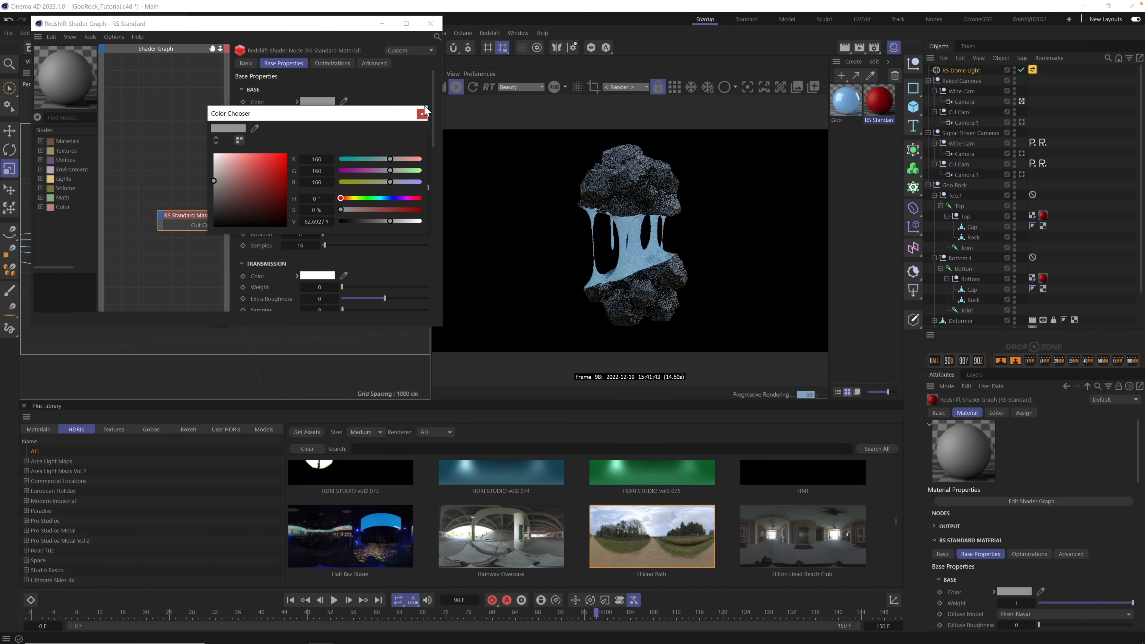
{"action": "left_click", "coordinate": [421, 114]}
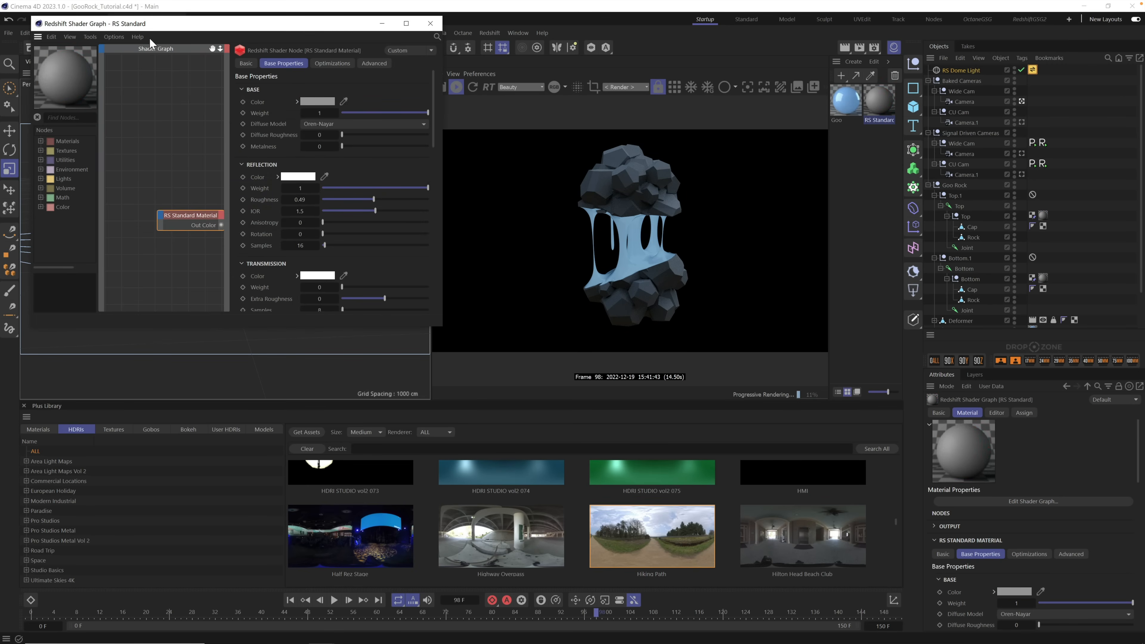
Step: Add a Maxon Noise node to the rock material's shader graph and connect its output to the material's Base Color
{"action": "left_click_drag", "start_coordinate": [167, 26], "coordinate": [211, 40]}
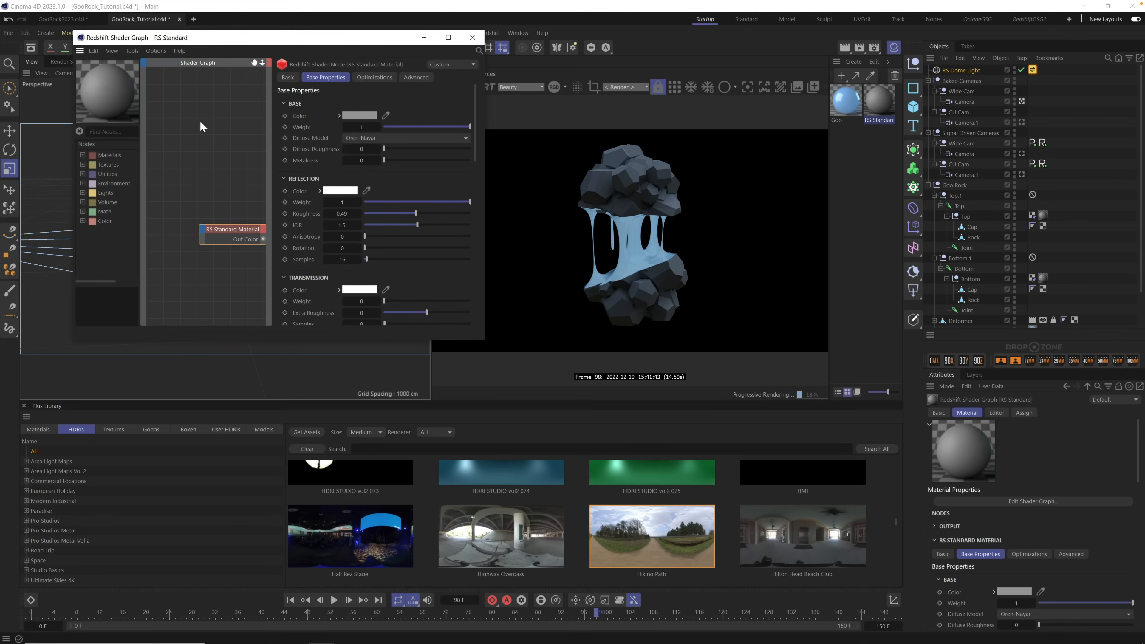
{"action": "left_click", "coordinate": [103, 132]}
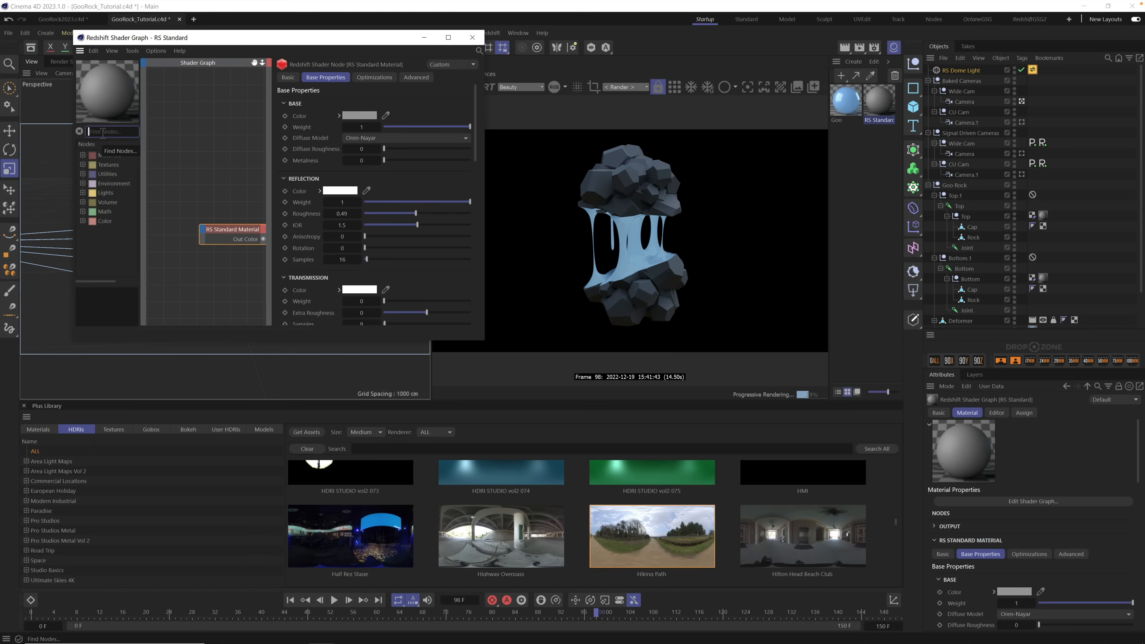
{"action": "type", "text": "maxon"}
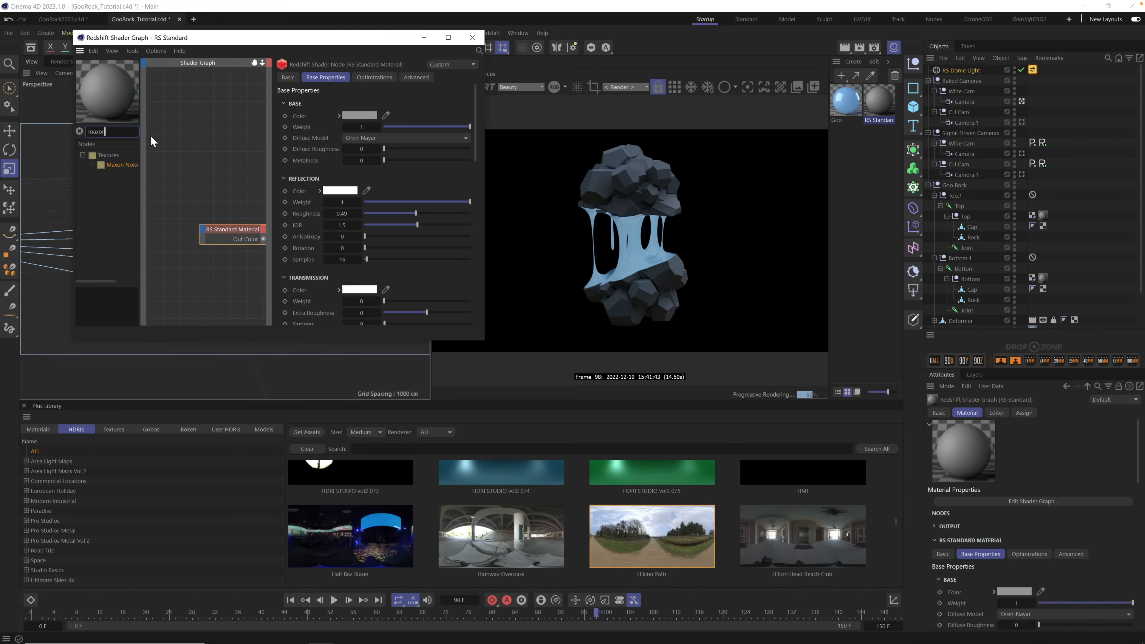
{"action": "left_click_drag", "start_coordinate": [117, 171], "coordinate": [174, 163]}
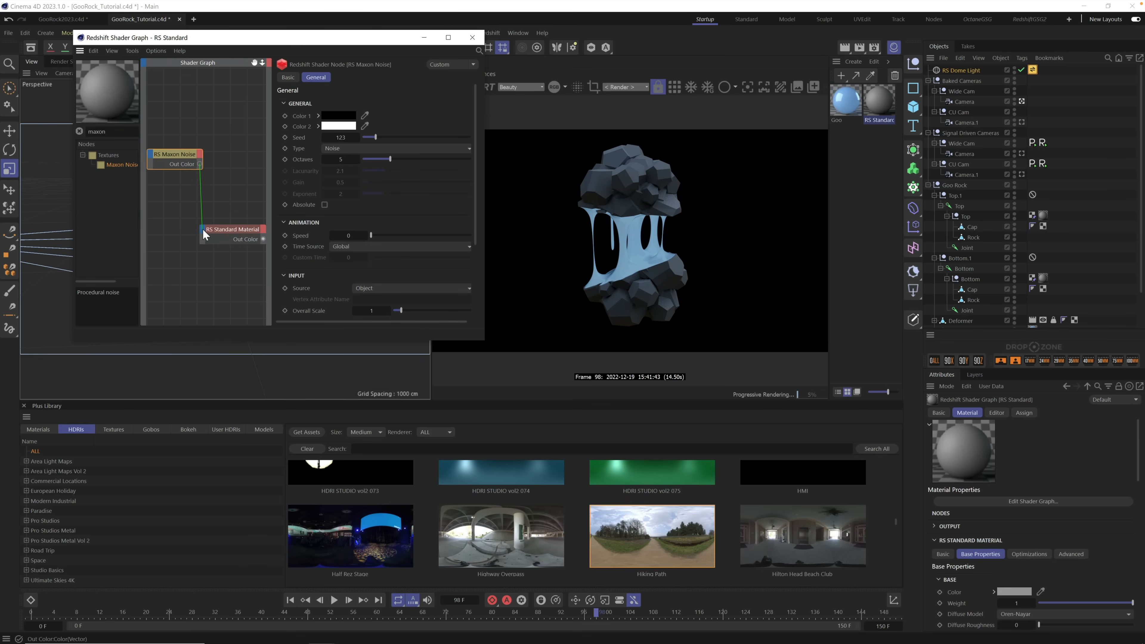
{"action": "left_click_drag", "start_coordinate": [200, 228], "coordinate": [201, 228]}
{"action": "mouse_move", "coordinate": [255, 252]}
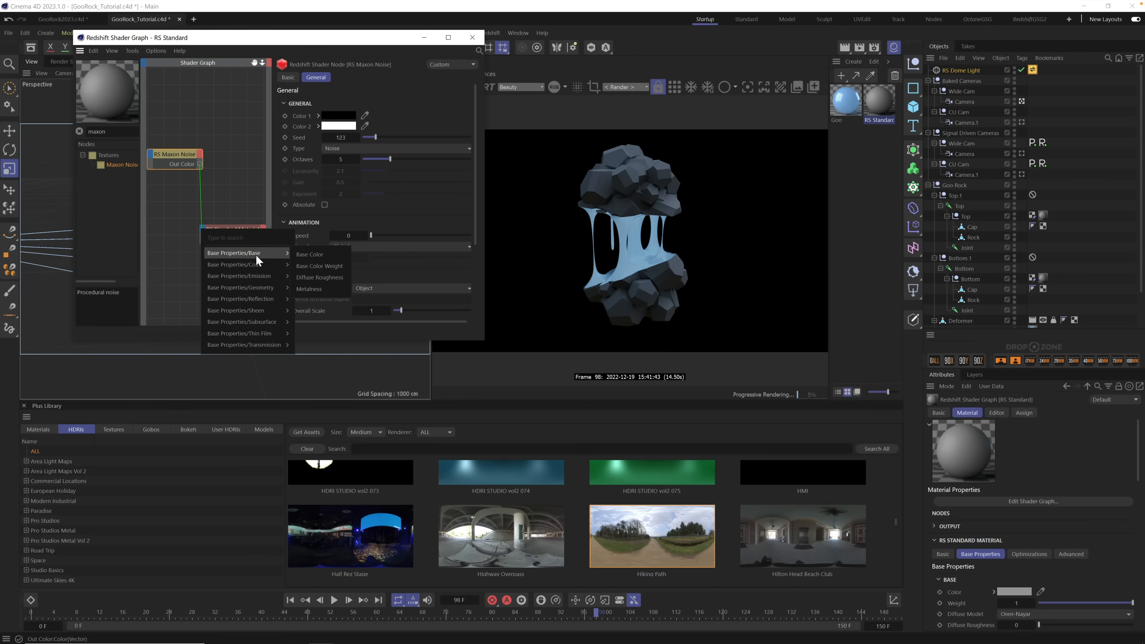
{"action": "left_click", "coordinate": [313, 254]}
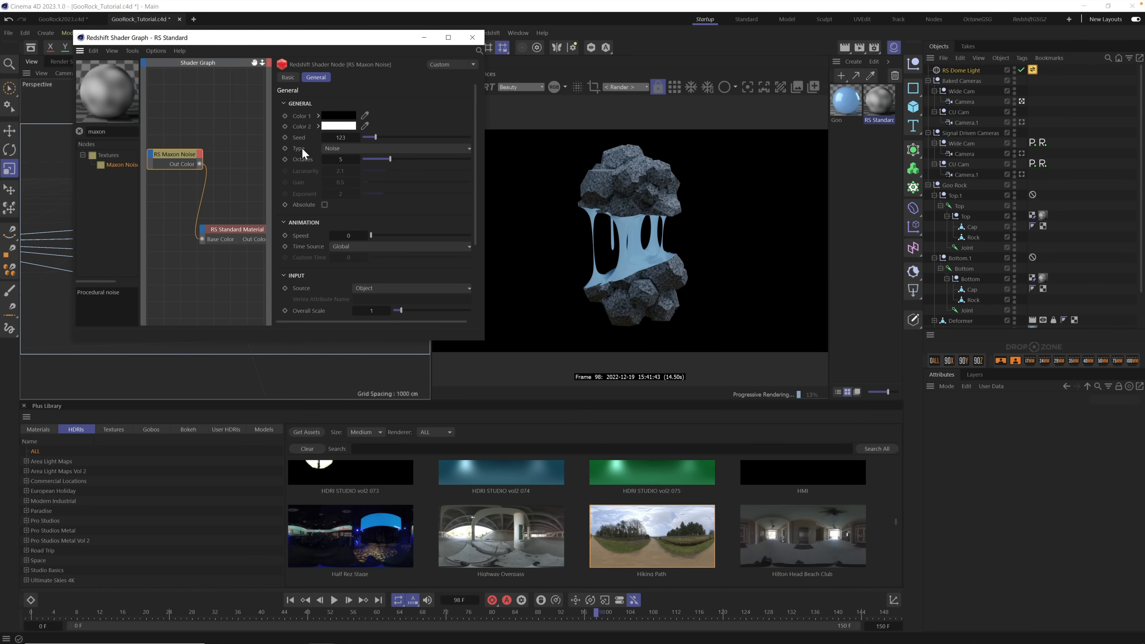
Step: Try the Buya and Naki noise types on the Maxon Noise node
{"action": "left_click", "coordinate": [341, 148]}
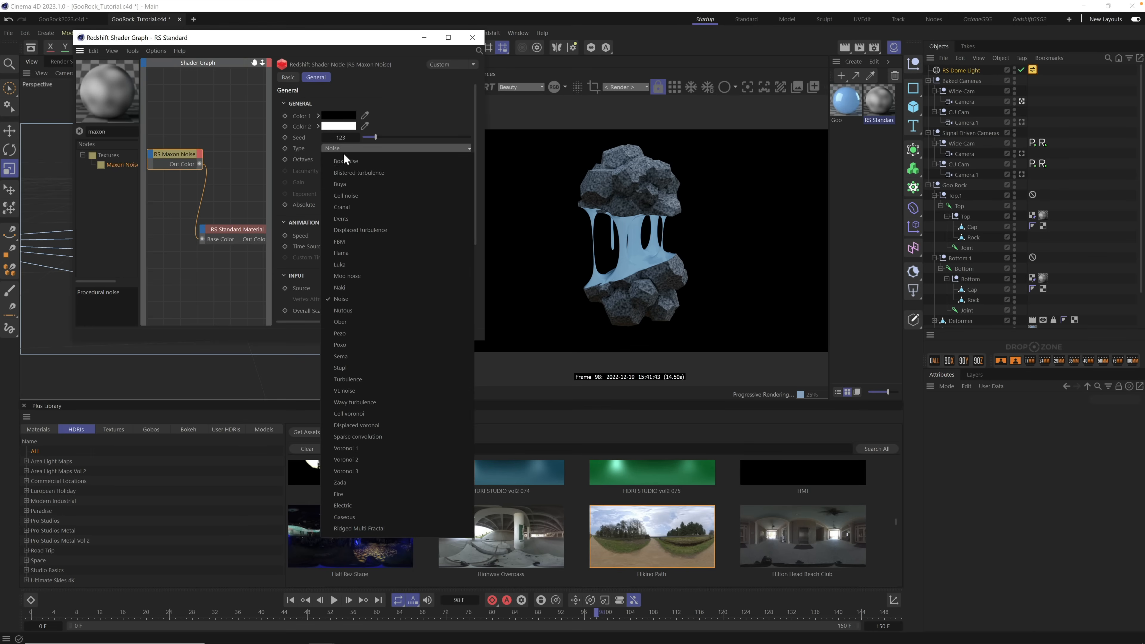
{"action": "left_click", "coordinate": [351, 181]}
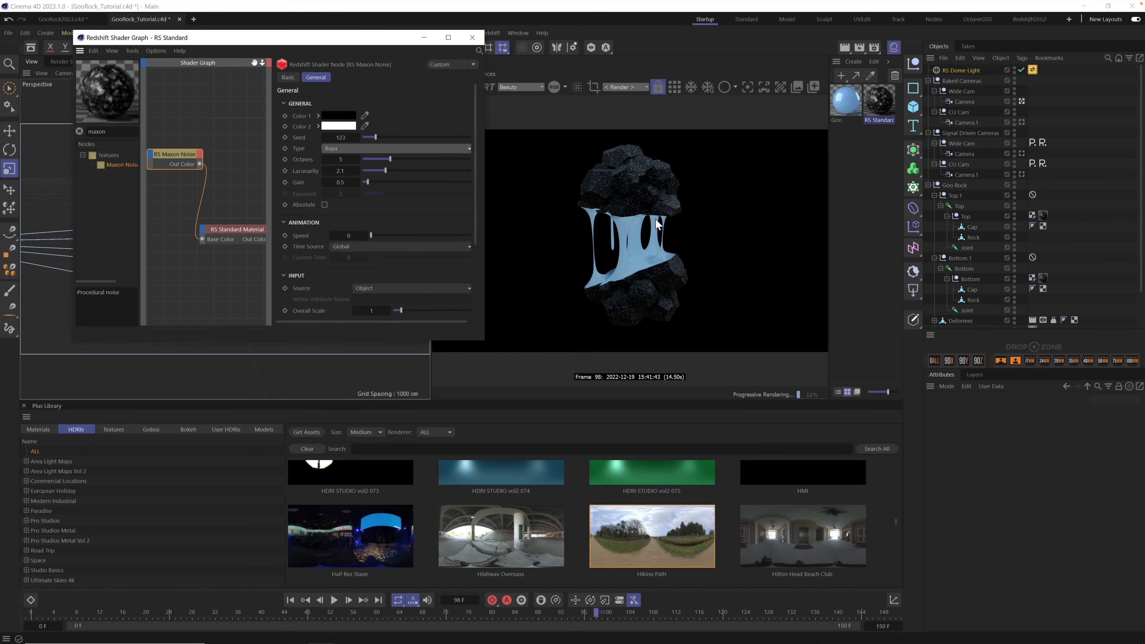
{"action": "left_click", "coordinate": [361, 148]}
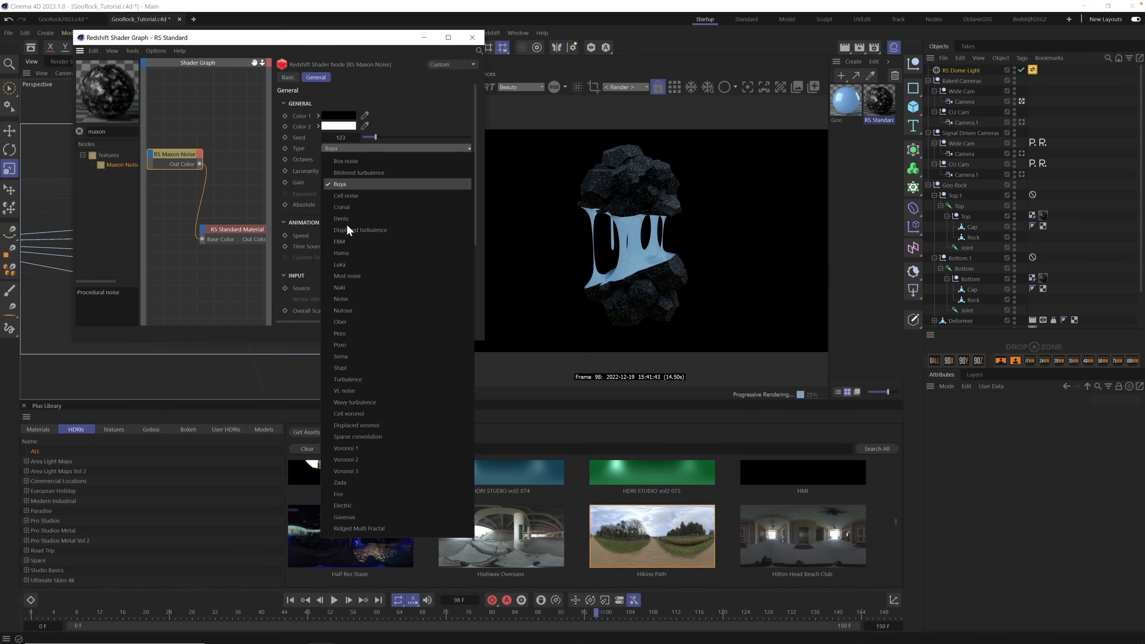
{"action": "left_click", "coordinate": [397, 285]}
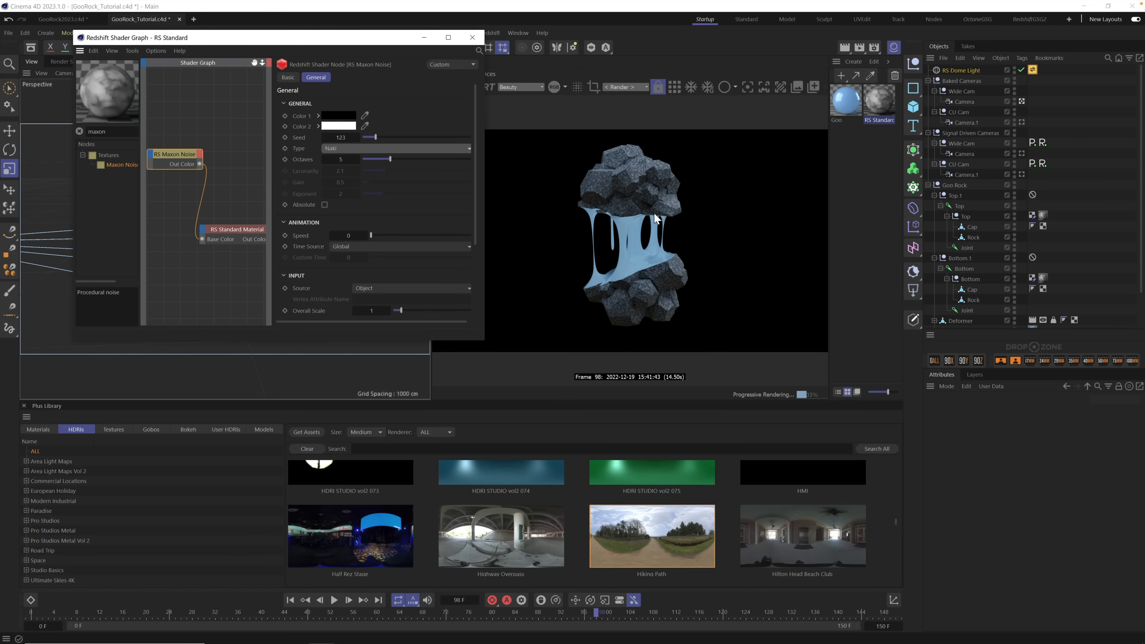
Step: Set the Maxon Noise type to Hama and raise its Overall Scale to about 2.08
{"action": "left_click", "coordinate": [367, 148]}
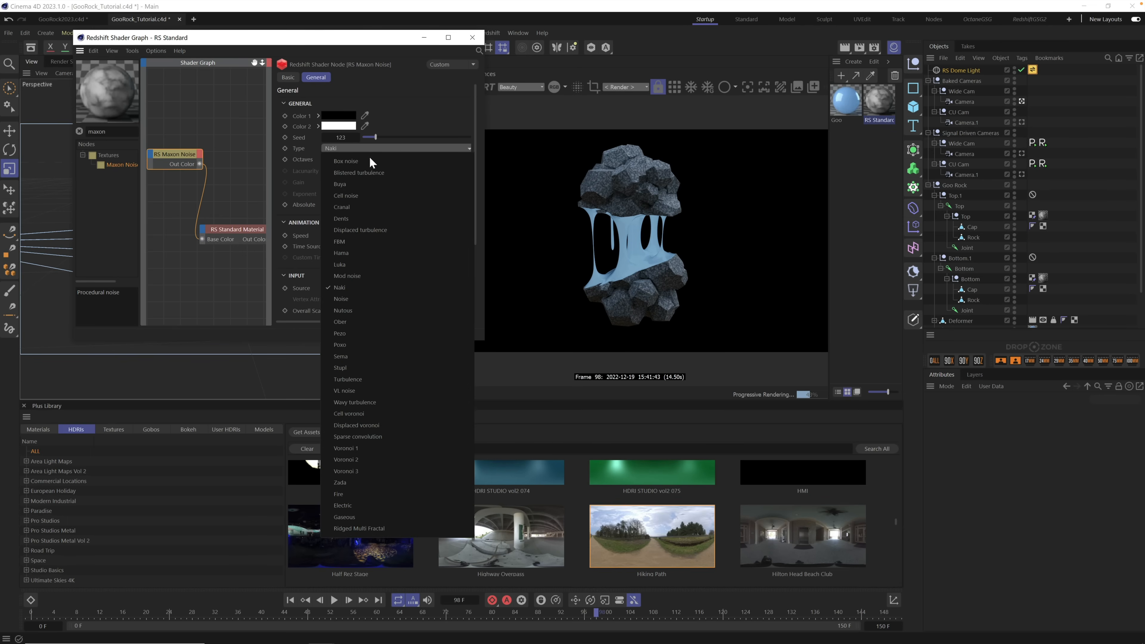
{"action": "left_click", "coordinate": [388, 254]}
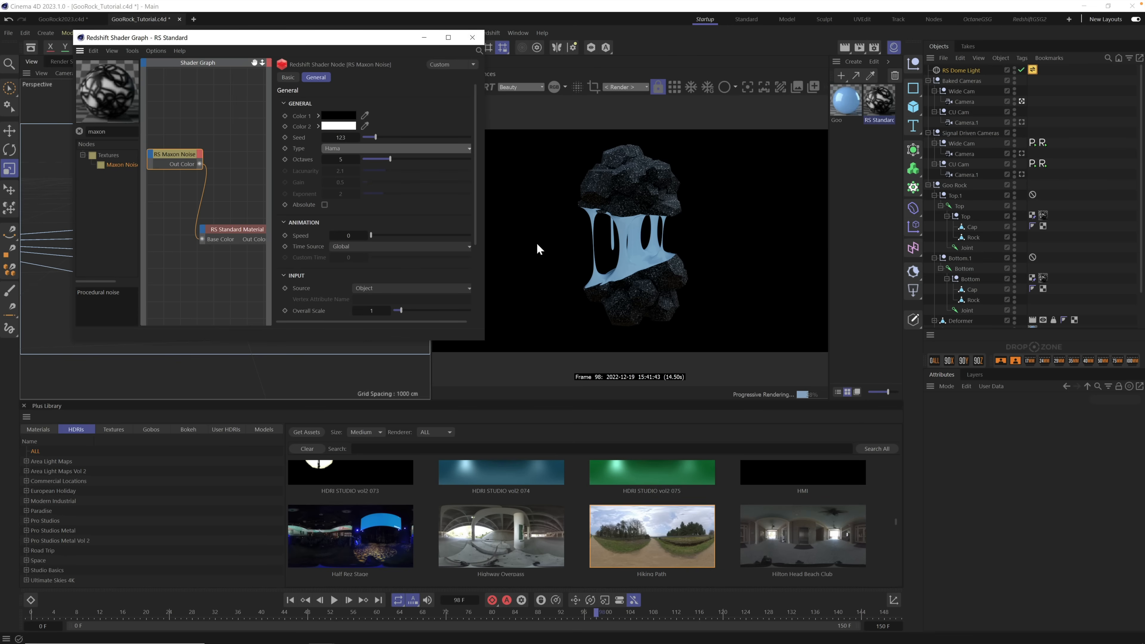
{"action": "left_click_drag", "start_coordinate": [400, 310], "coordinate": [411, 310]}
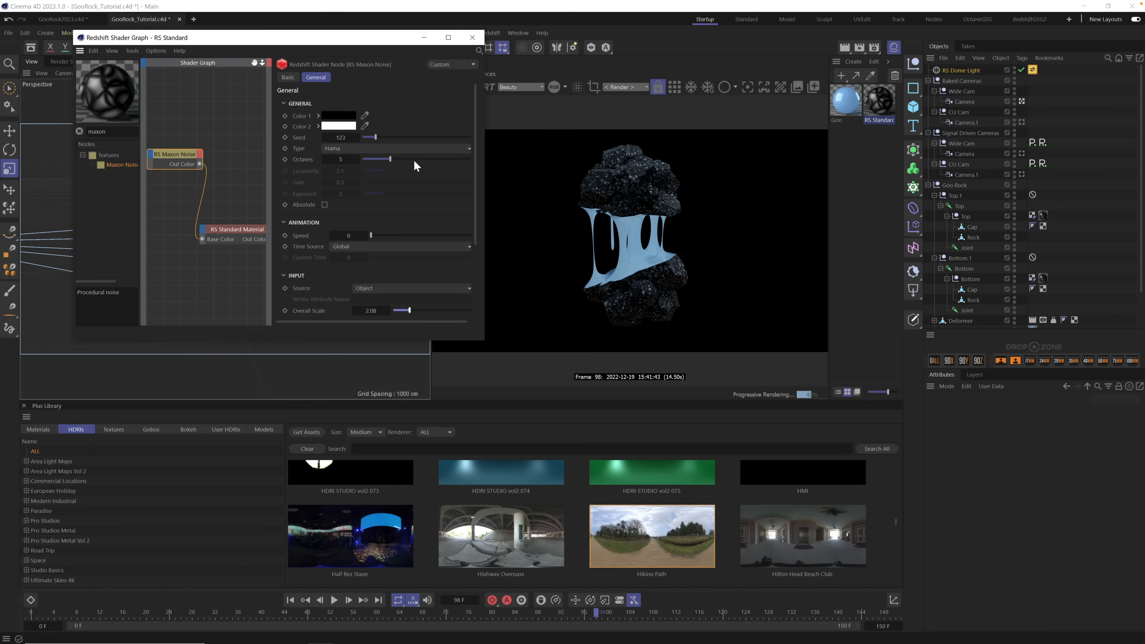
Step: Set the Maxon Noise's Color 1 to light grey, about RGB 218, 205, 205, and Color 2 to near-black, about RGB 33, 30, 30
{"action": "left_click", "coordinate": [339, 117]}
{"action": "left_click_drag", "start_coordinate": [259, 187], "coordinate": [229, 178]}
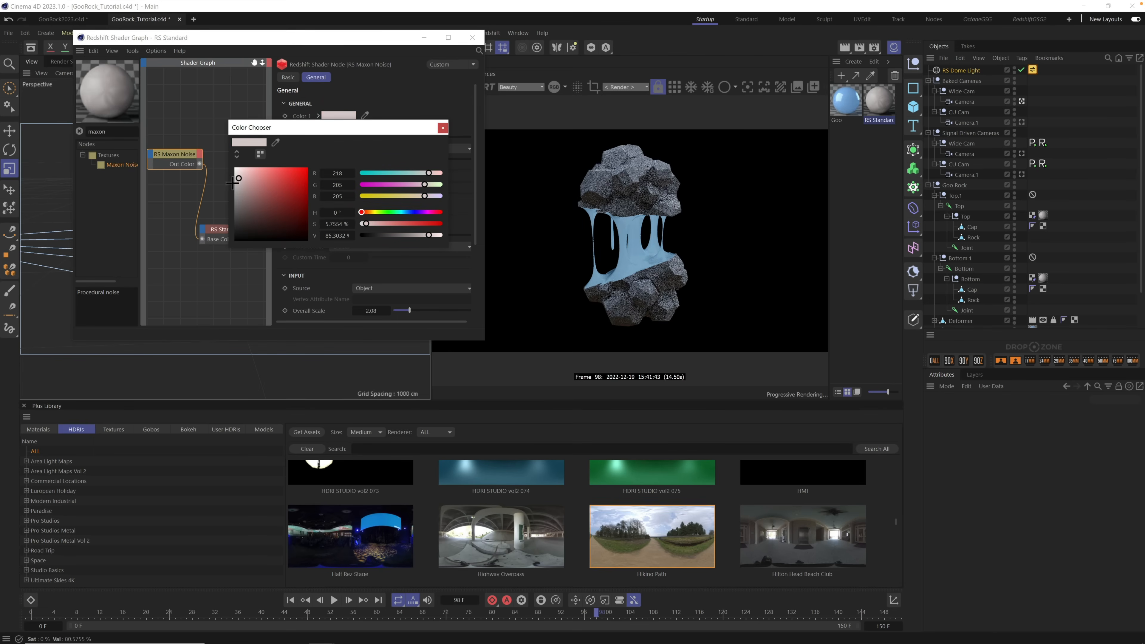
{"action": "left_click", "coordinate": [443, 129]}
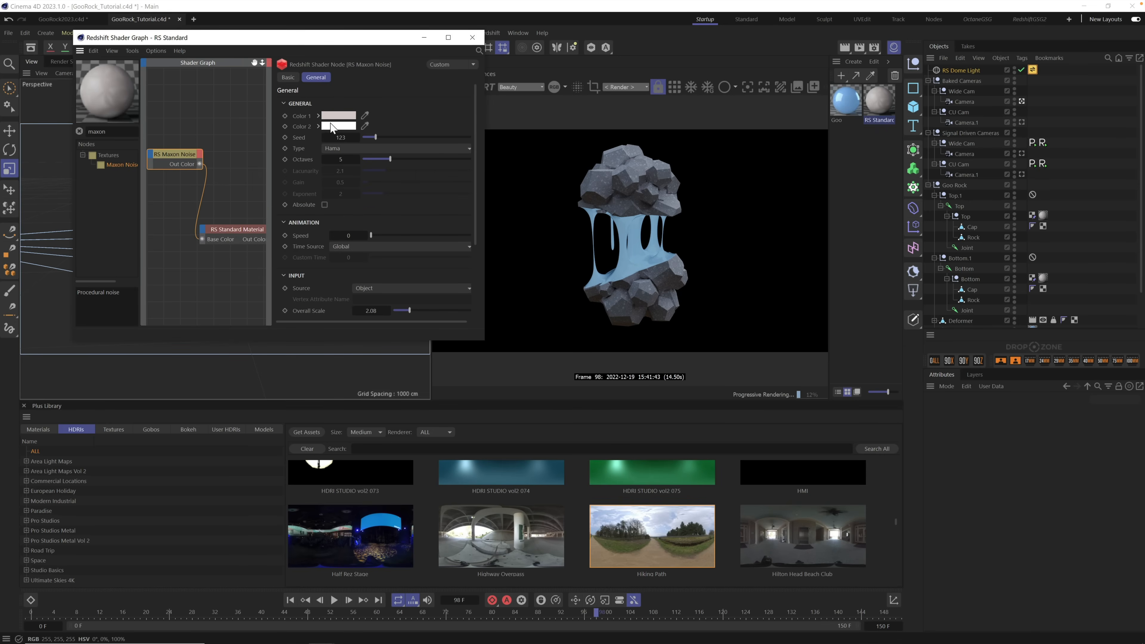
{"action": "left_click", "coordinate": [338, 126]}
{"action": "left_click", "coordinate": [240, 242]}
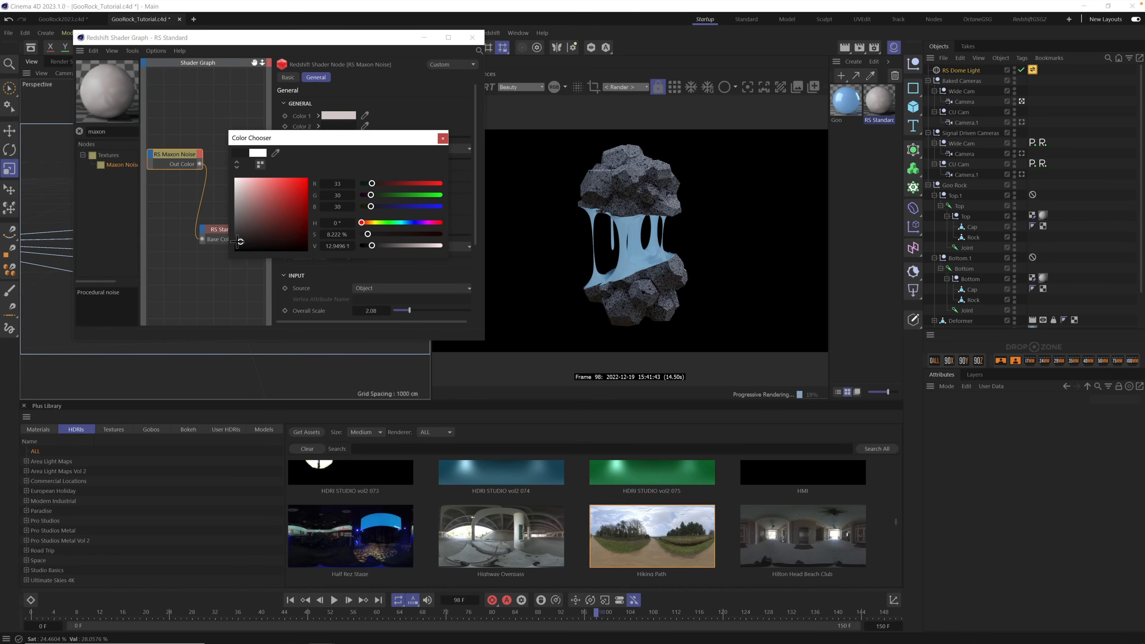
{"action": "left_click", "coordinate": [442, 138]}
Step: Lighten the Maxon Noise's Color 1, slightly reduce its Overall Scale and close the shader graph
{"action": "left_click", "coordinate": [336, 116]}
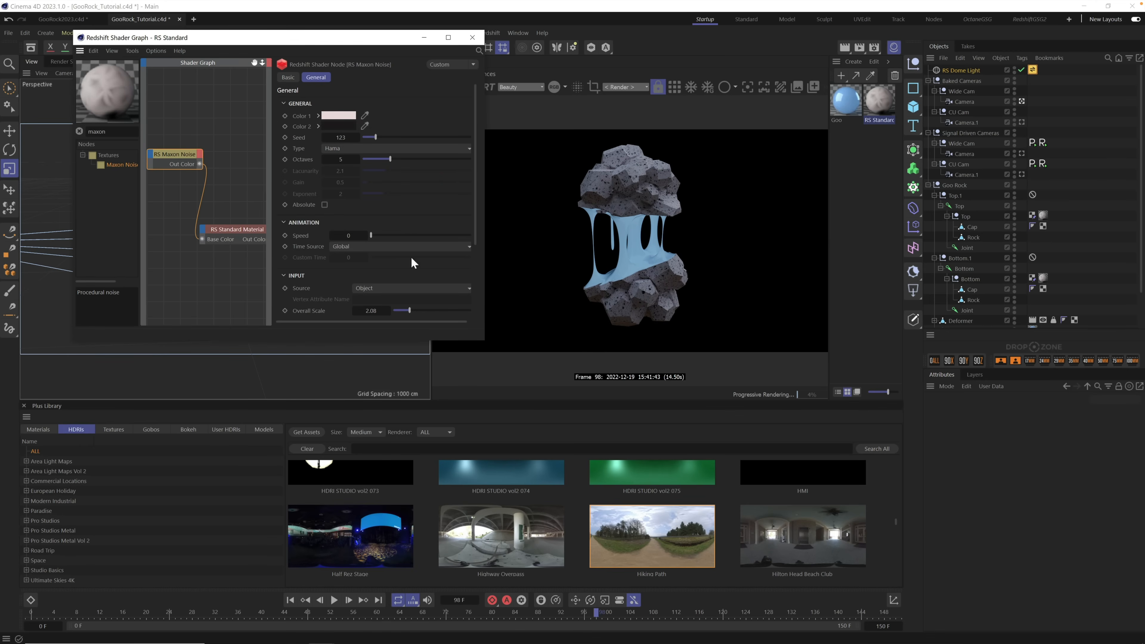
{"action": "left_click_drag", "start_coordinate": [409, 310], "coordinate": [407, 311]}
{"action": "left_click", "coordinate": [471, 37]}
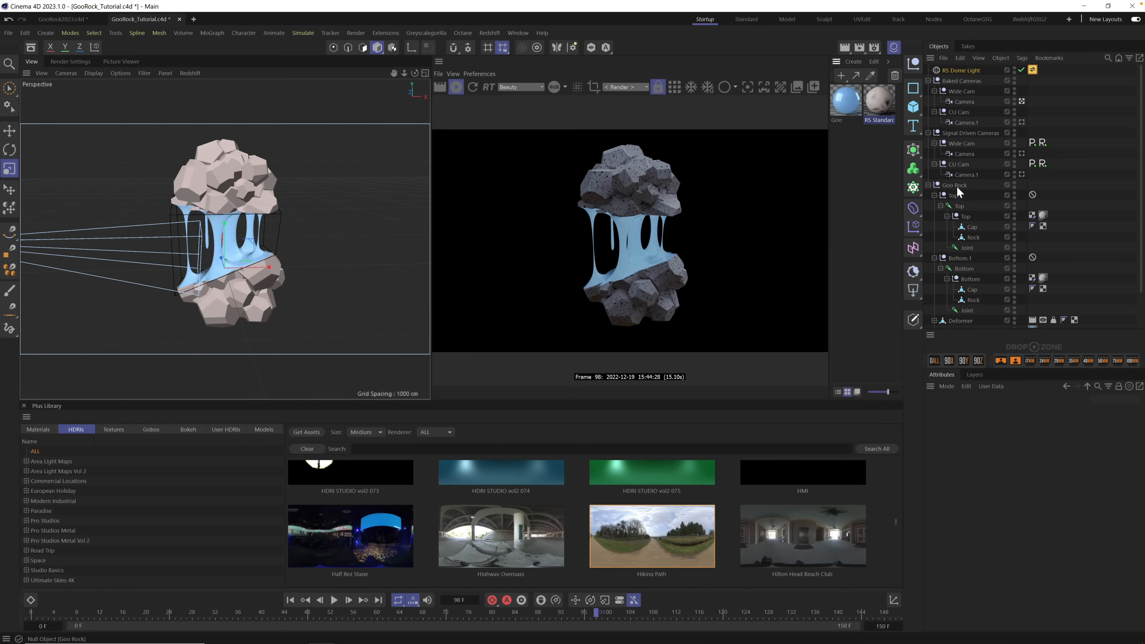
Step: Add an RS Object render tag to the top Rock and enable its geometry override and tessellation
{"action": "left_click", "coordinate": [972, 238]}
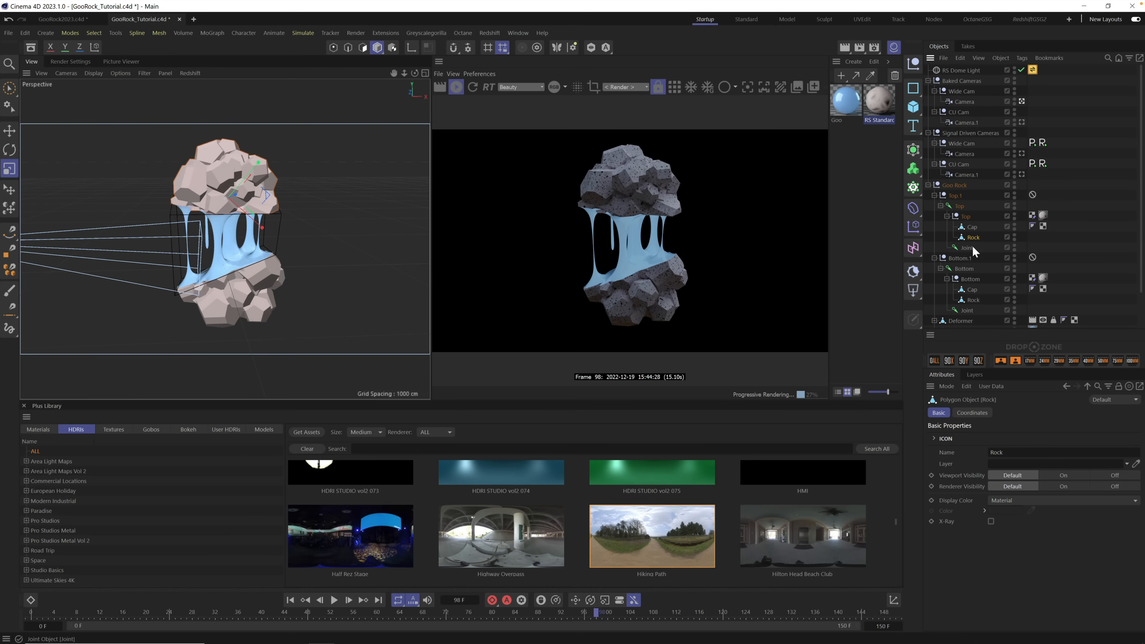
{"action": "left_click", "coordinate": [915, 152]}
{"action": "left_click", "coordinate": [1021, 57]}
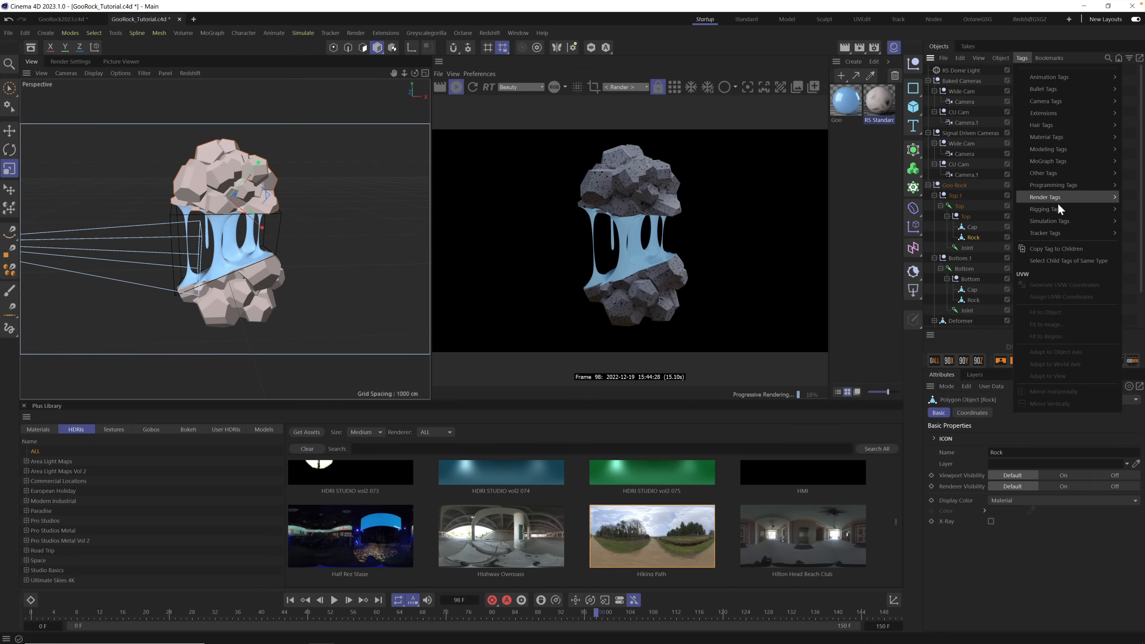
{"action": "mouse_move", "coordinate": [1057, 208]}
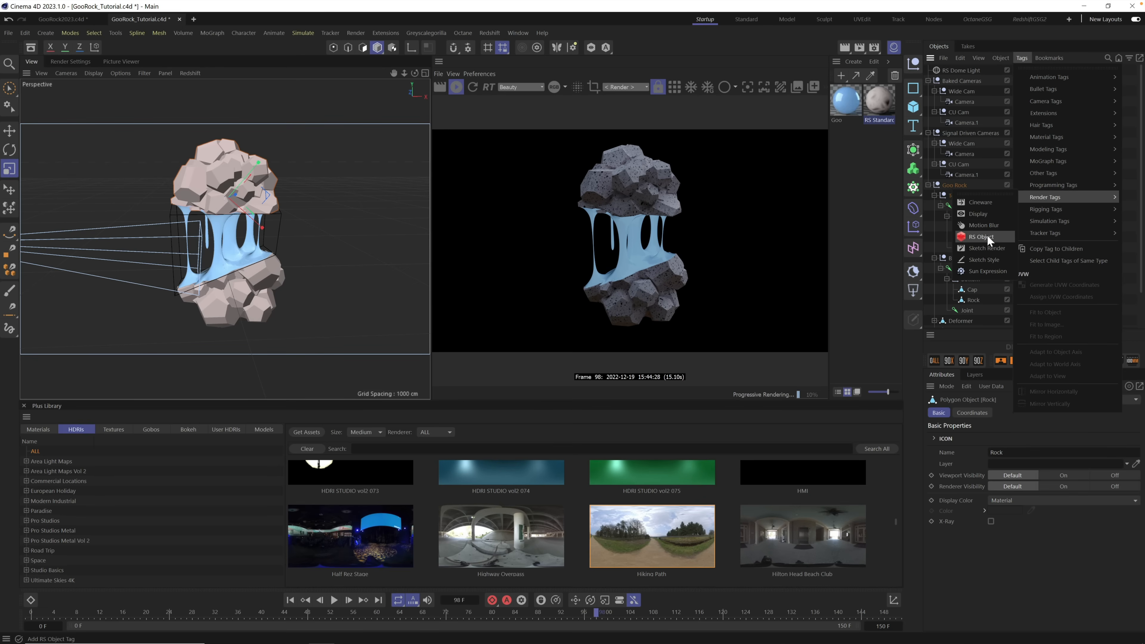
{"action": "left_click", "coordinate": [987, 235]}
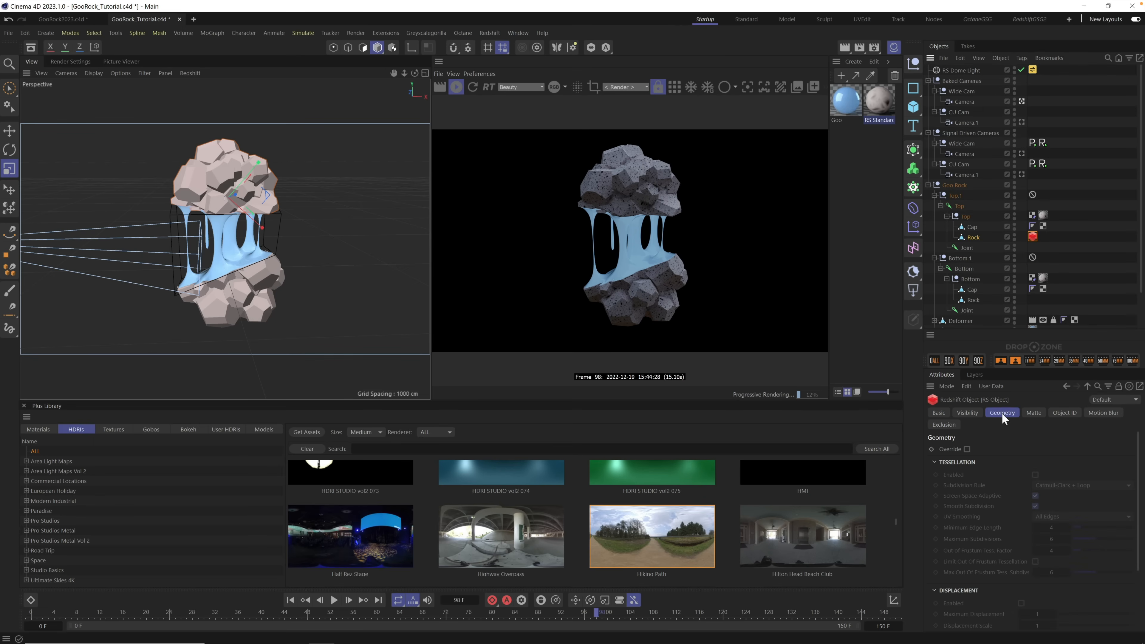
{"action": "left_click", "coordinate": [967, 450]}
{"action": "left_click", "coordinate": [1035, 474]}
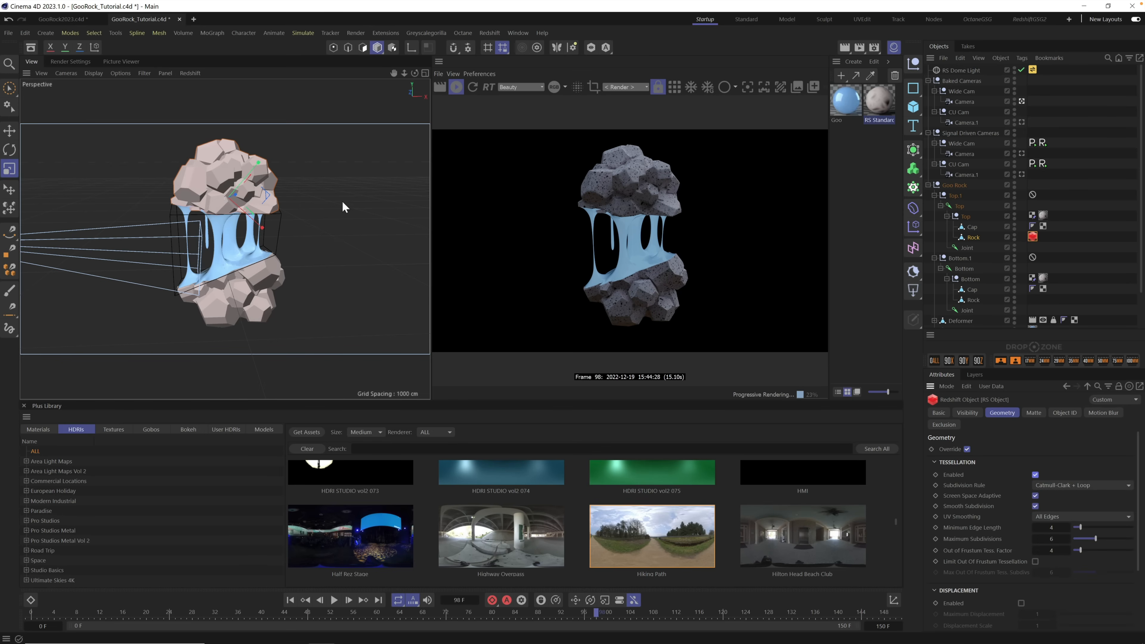
Step: Leave the baked wide camera view and set the top rock's tessellation to Screen Space Adaptive off, Minimum Edge Length 2.069 and Maximum Subdivisions 4
{"action": "left_click", "coordinate": [1021, 101]}
{"action": "scroll", "coordinate": [284, 167], "scroll_direction": "up", "scroll_amount": 10}
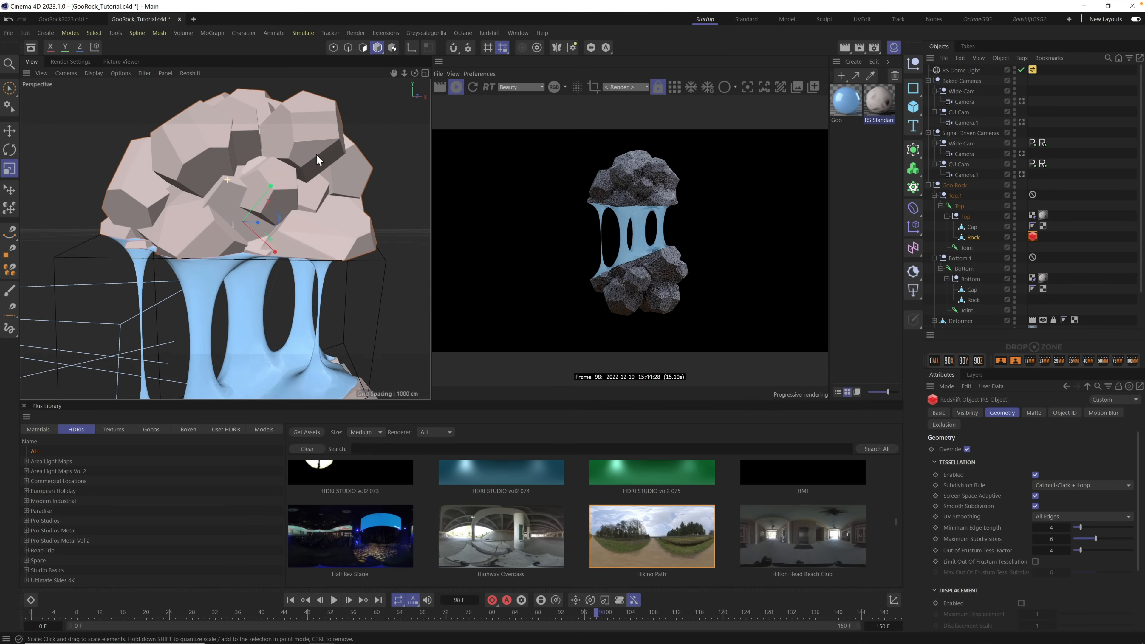
{"action": "scroll", "coordinate": [266, 262], "scroll_direction": "down", "scroll_amount": 8}
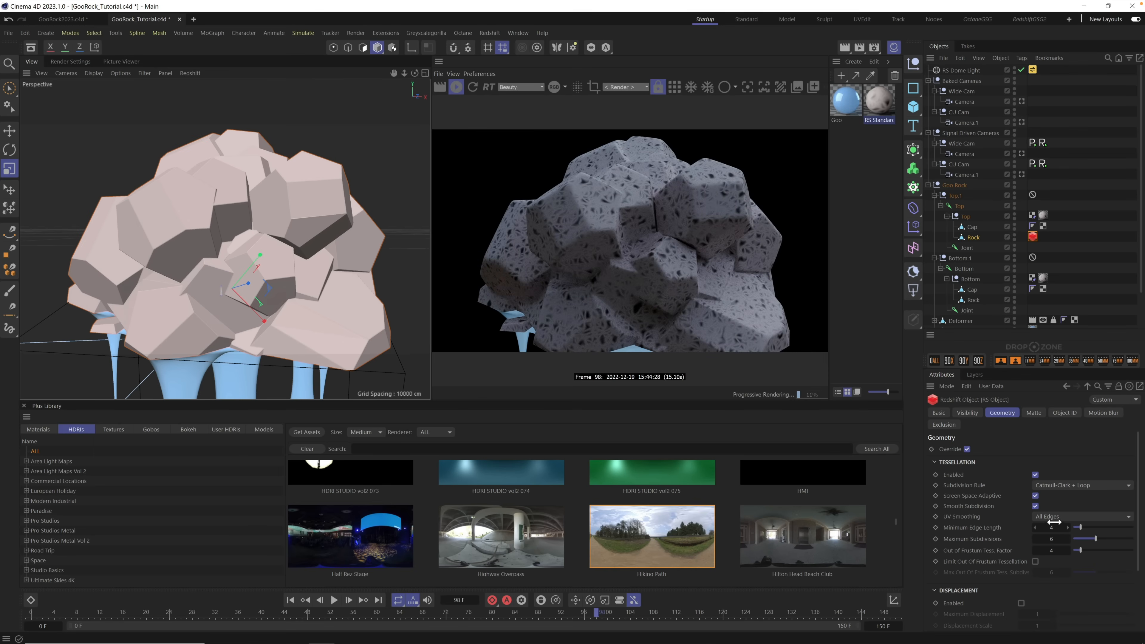
{"action": "left_click", "coordinate": [1036, 496]}
{"action": "left_click_drag", "start_coordinate": [1095, 538], "coordinate": [1087, 538]}
Step: Compare the top rock's render with the geometry override switched off and back on
{"action": "left_click", "coordinate": [967, 449]}
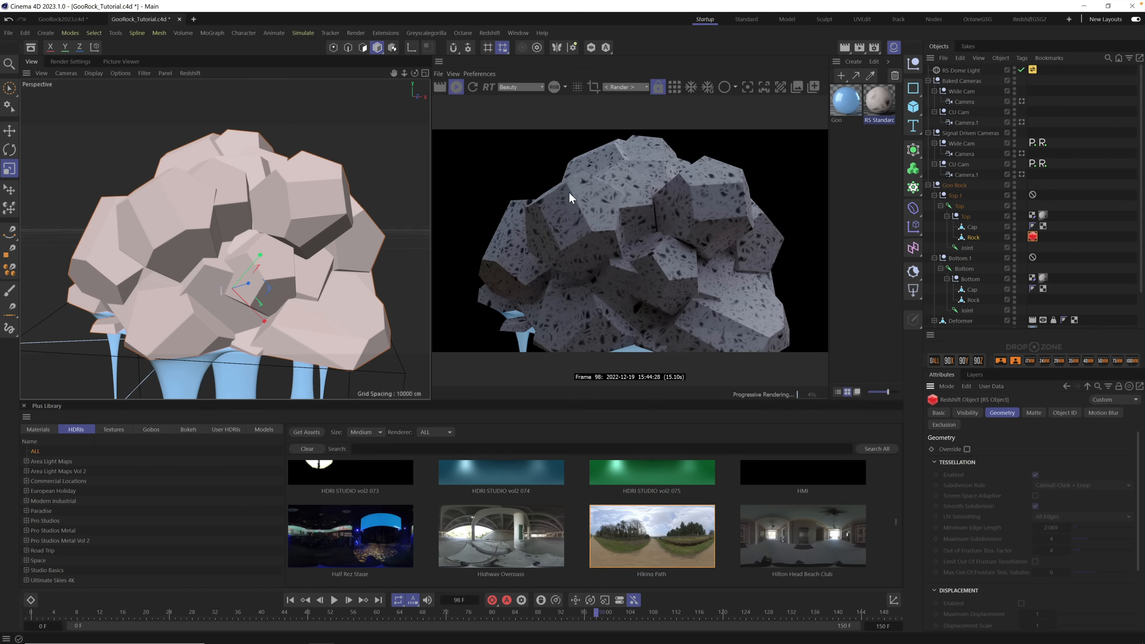
{"action": "left_click", "coordinate": [967, 450]}
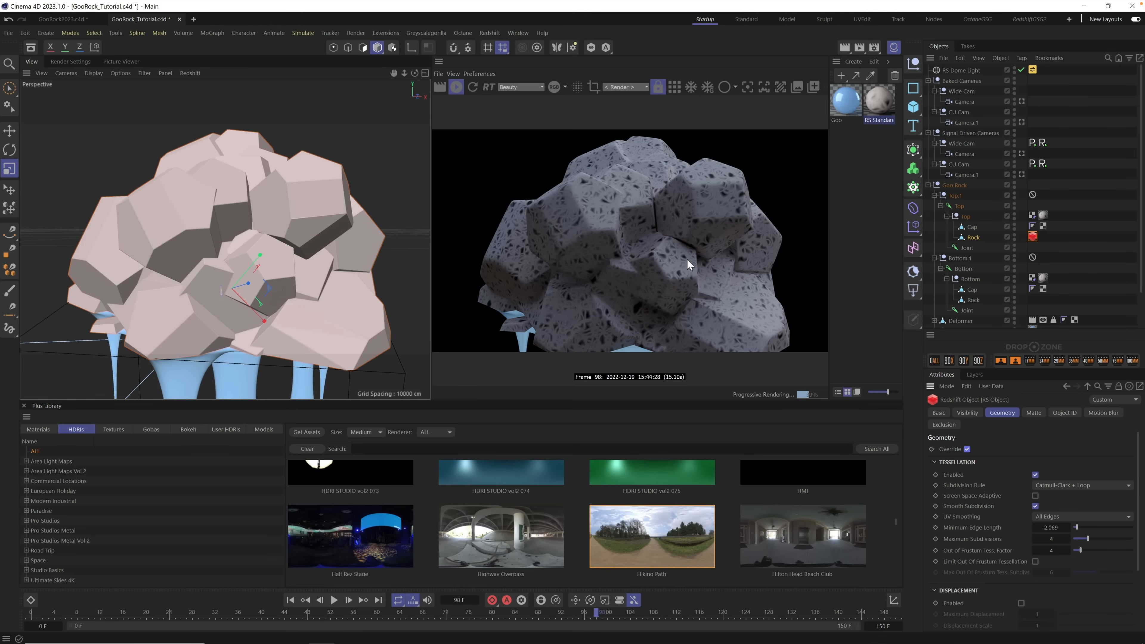
Step: Copy the top Rock's RS Object tag onto the bottom Rock
{"action": "scroll", "coordinate": [303, 280], "scroll_direction": "down", "scroll_amount": 6}
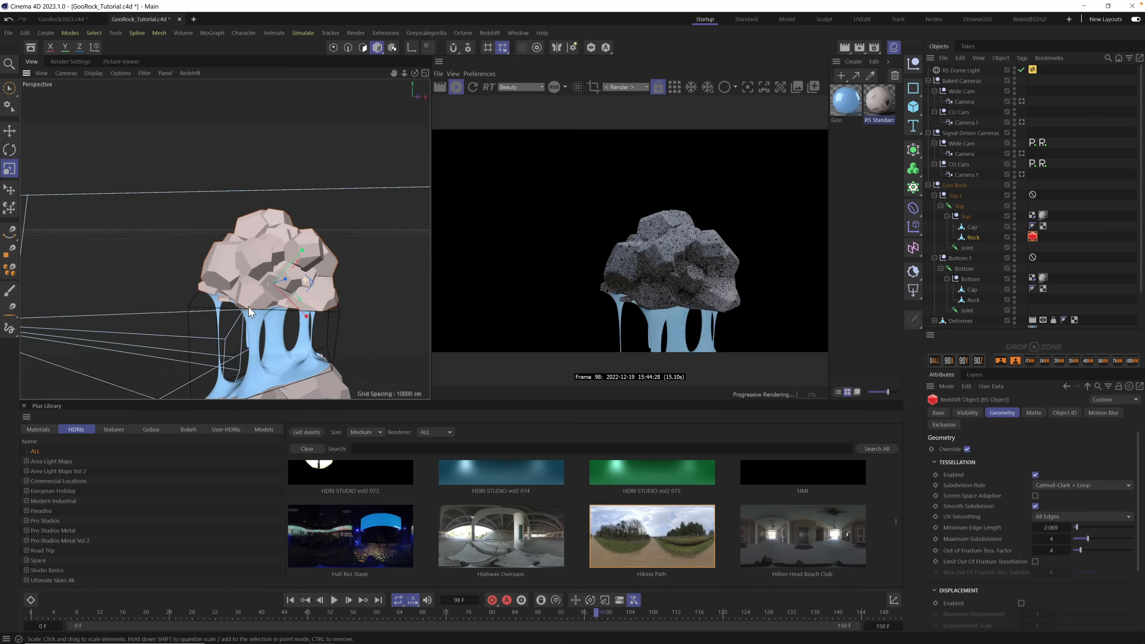
{"action": "middle_click_drag", "start_coordinate": [255, 274], "coordinate": [223, 212], "text": "alt"}
{"action": "scroll", "coordinate": [262, 238], "scroll_direction": "down", "scroll_amount": 3}
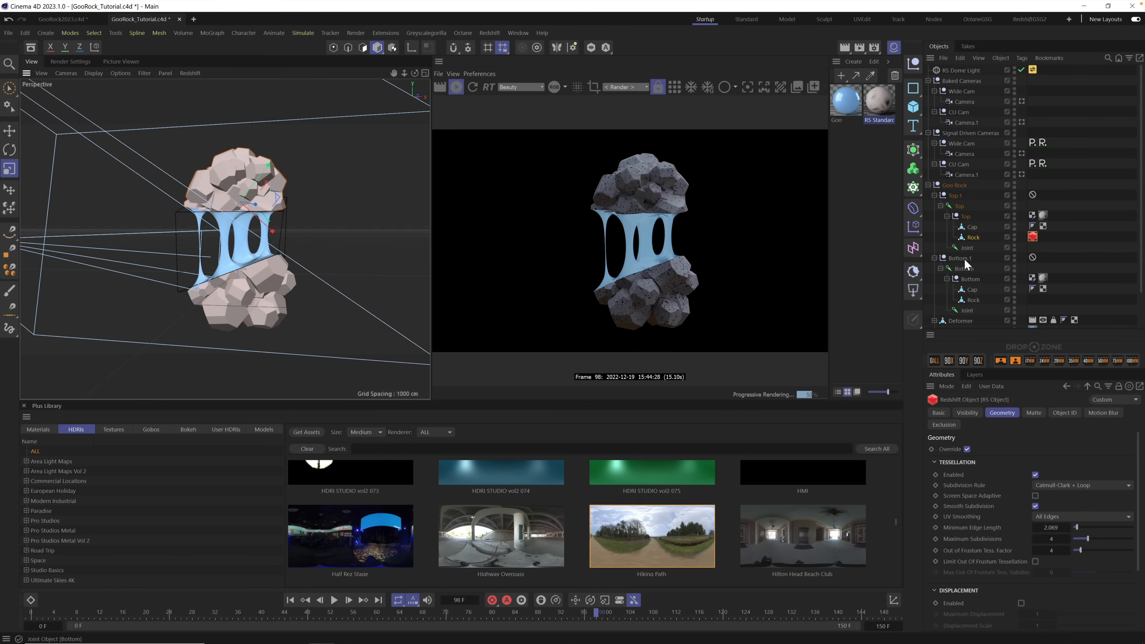
{"action": "left_click", "coordinate": [974, 299]}
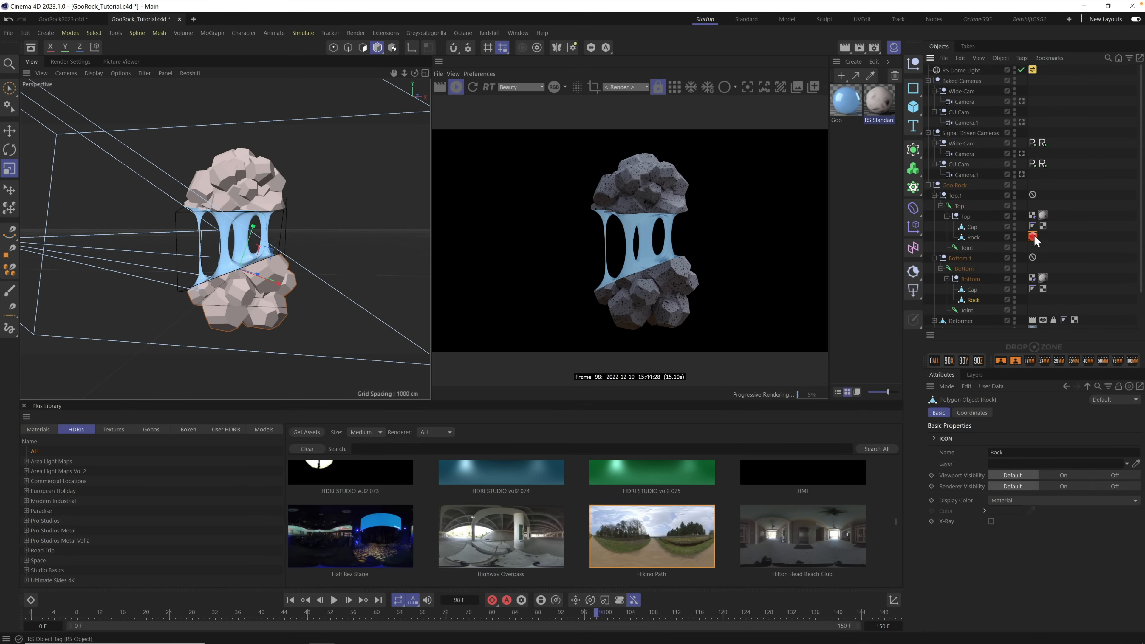
{"action": "left_click_drag", "start_coordinate": [1034, 241], "coordinate": [1039, 303], "text": "ctrl"}
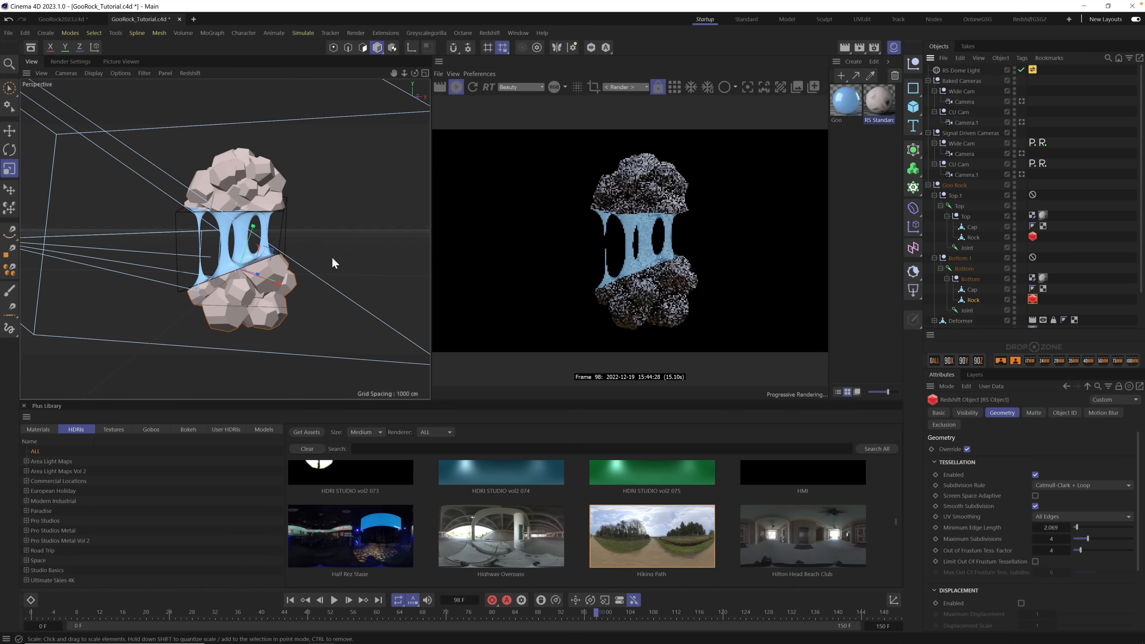
{"action": "middle_click_drag", "start_coordinate": [264, 299], "coordinate": [252, 289], "text": "alt"}
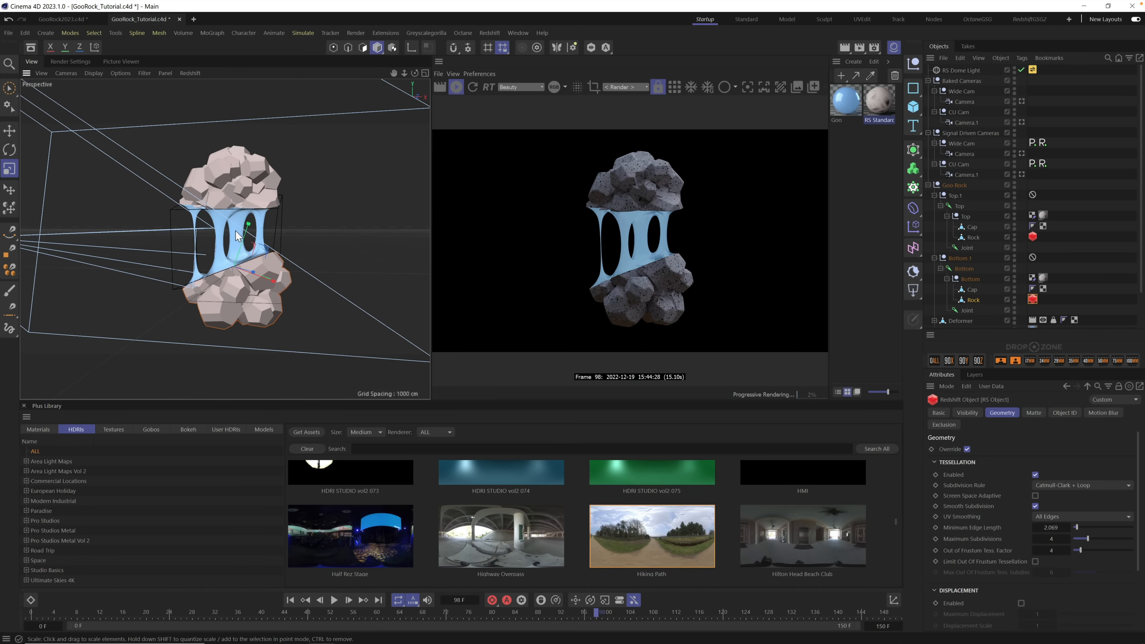
{"action": "left_click_drag", "start_coordinate": [236, 230], "coordinate": [153, 221], "text": "alt"}
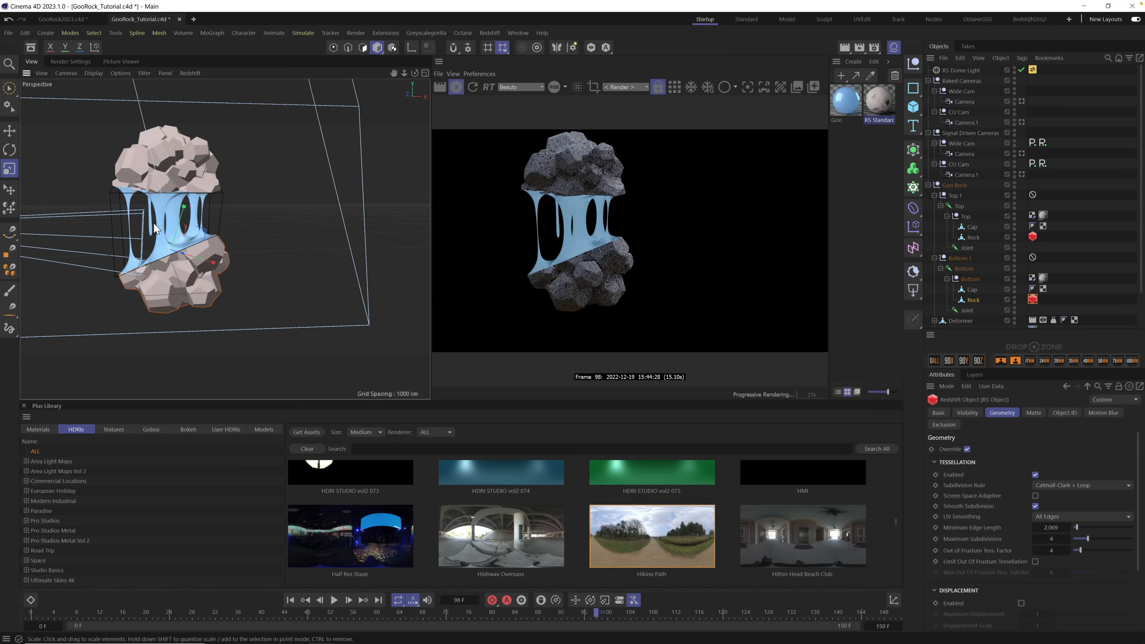
{"action": "middle_click_drag", "start_coordinate": [153, 222], "coordinate": [210, 236], "text": "alt"}
{"action": "right_click_drag", "start_coordinate": [211, 236], "coordinate": [263, 219], "text": "alt"}
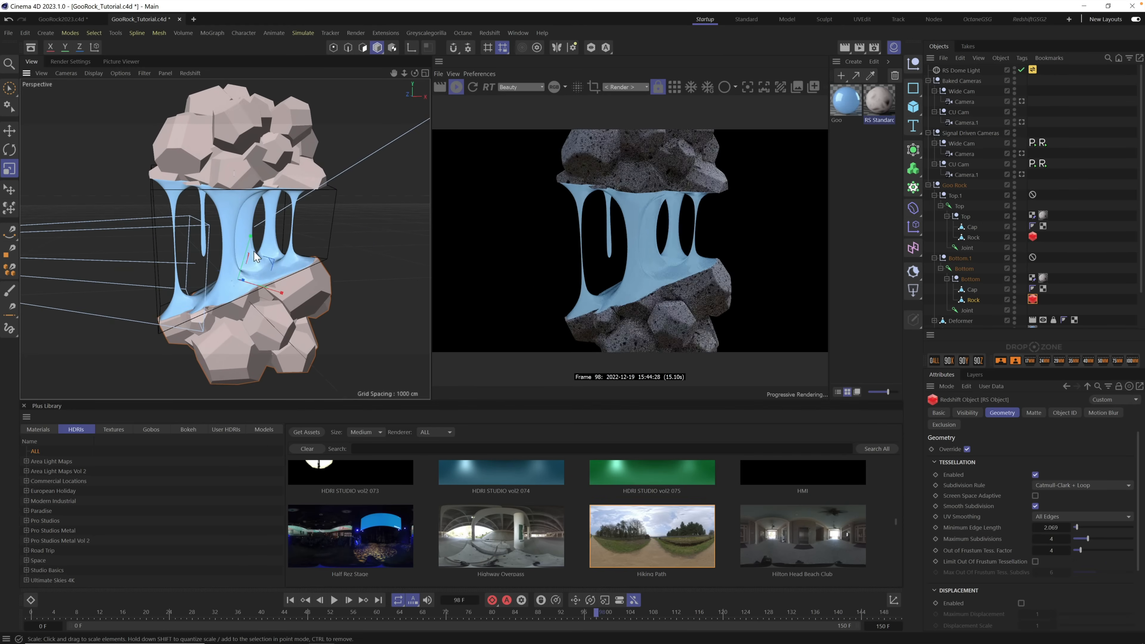
{"action": "left_click_drag", "start_coordinate": [264, 230], "coordinate": [266, 216], "text": "alt"}
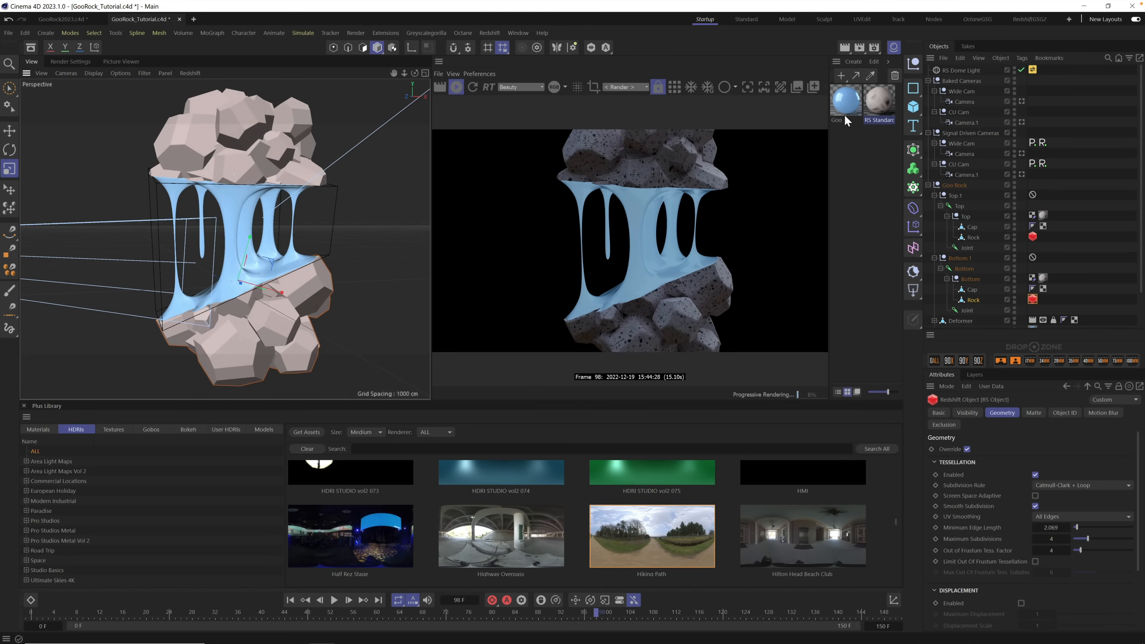
Step: Create a new Redshift Standard material and replace the blue Goo material with it
{"action": "left_click", "coordinate": [853, 61]}
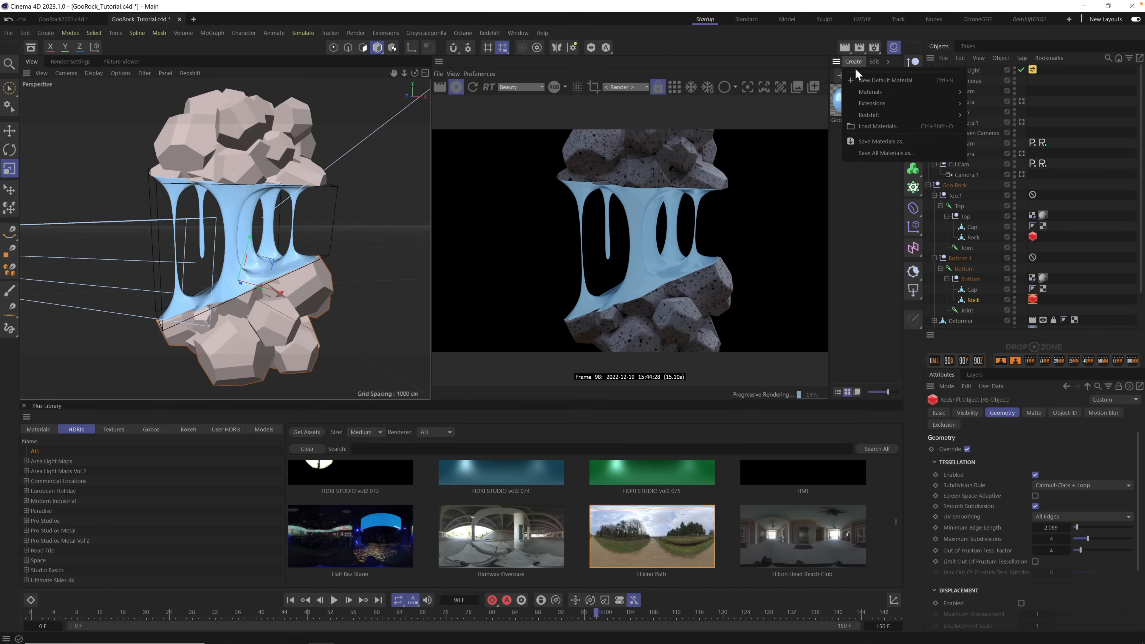
{"action": "mouse_move", "coordinate": [913, 113]}
{"action": "mouse_move", "coordinate": [981, 117]}
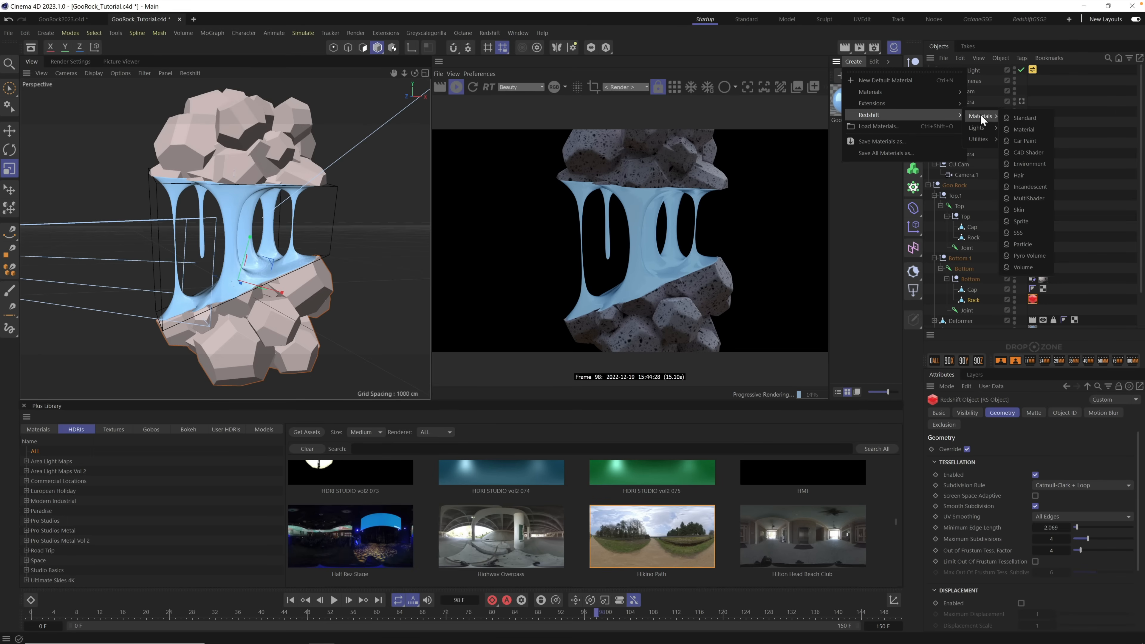
{"action": "left_click", "coordinate": [1028, 117]}
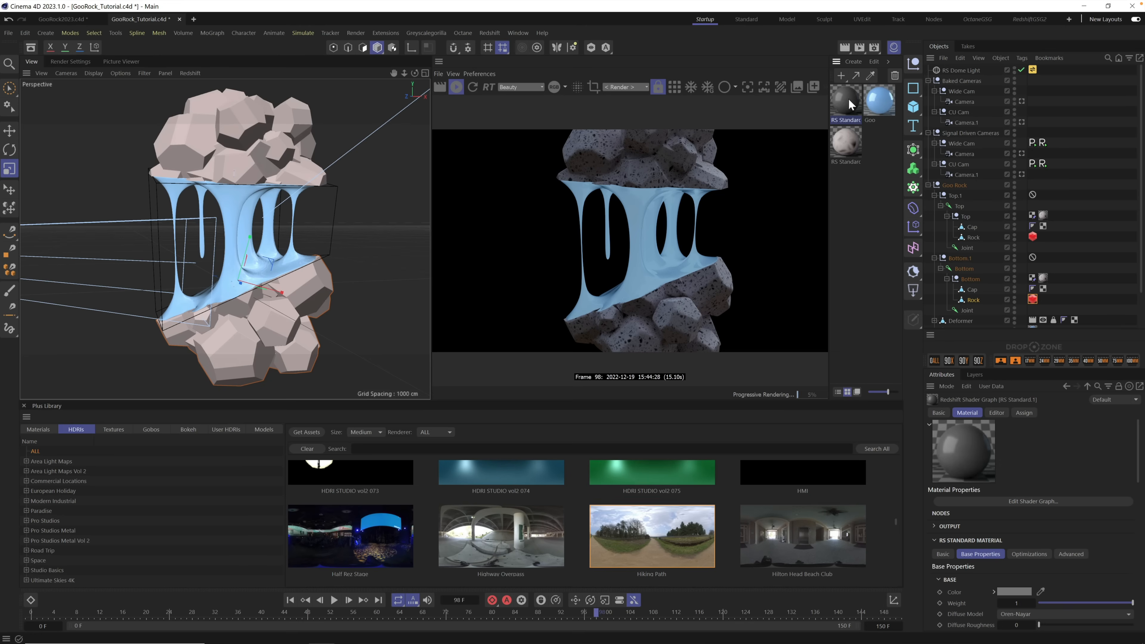
{"action": "left_click_drag", "start_coordinate": [848, 99], "coordinate": [881, 106]}
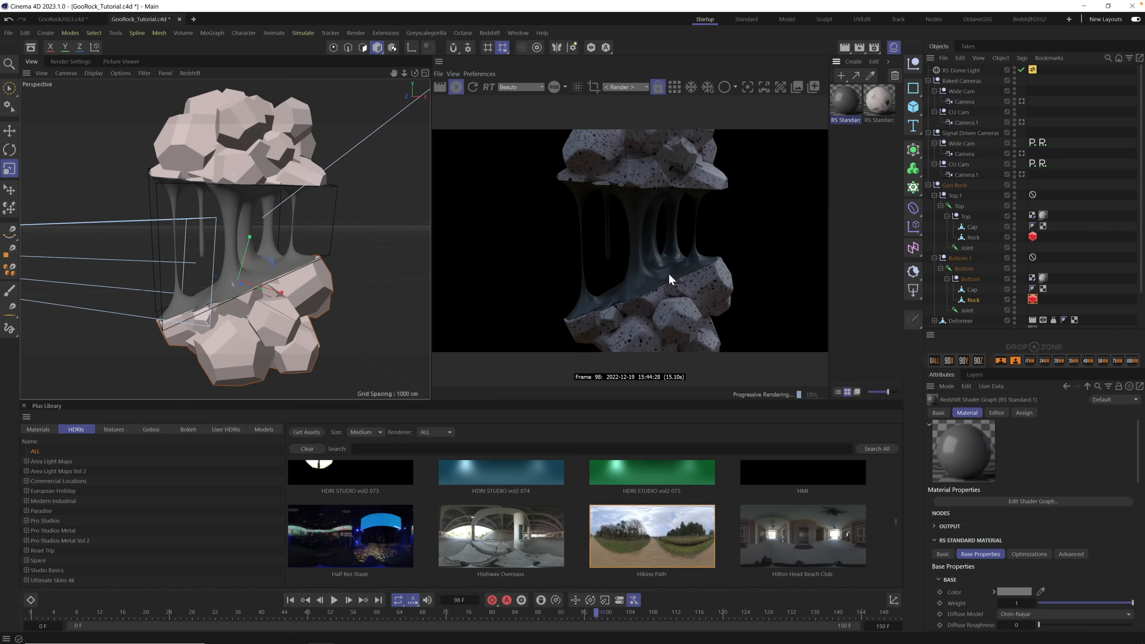
Step: Open the new goo material and set its base color to yellow, about R 220, G 196, B 37
{"action": "double_click", "coordinate": [843, 102]}
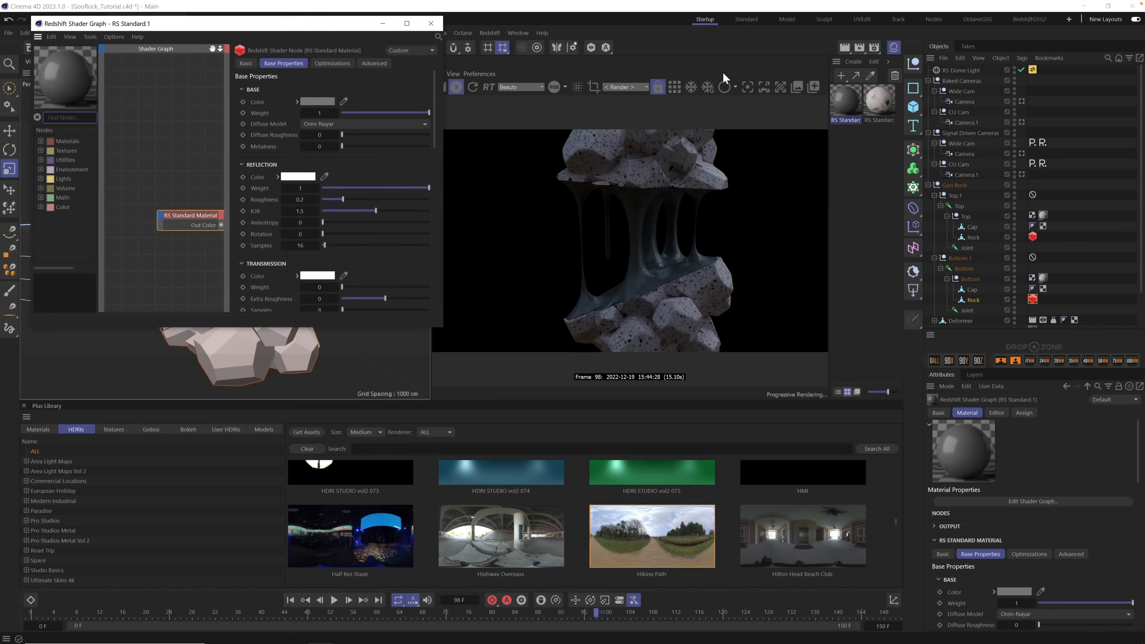
{"action": "left_click_drag", "start_coordinate": [265, 31], "coordinate": [261, 37]}
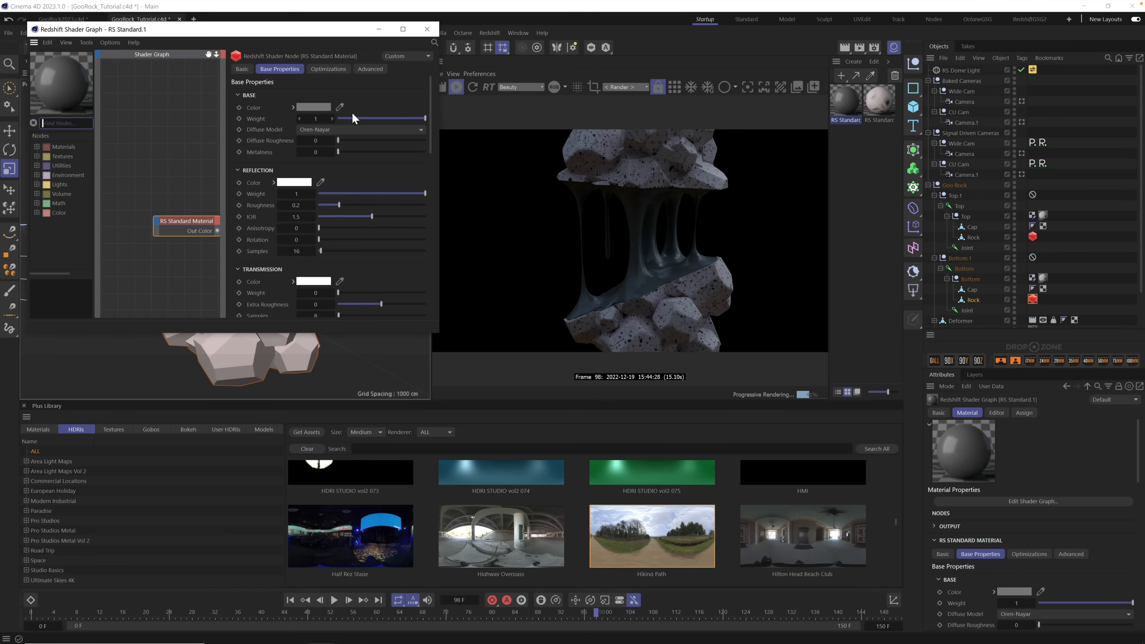
{"action": "left_click", "coordinate": [317, 108]}
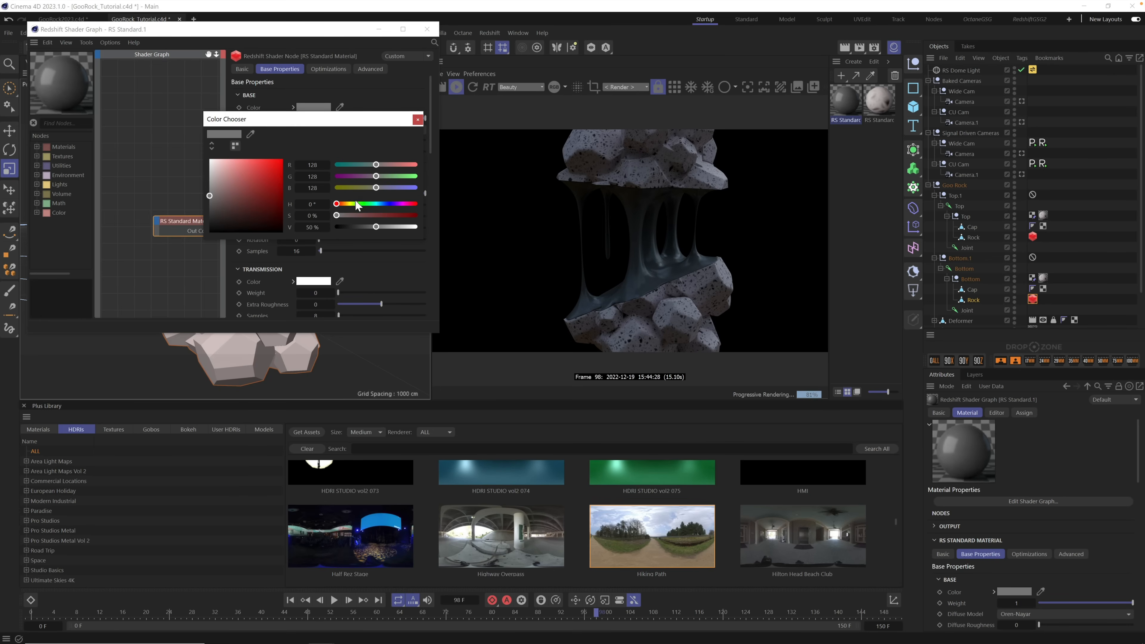
{"action": "left_click_drag", "start_coordinate": [344, 204], "coordinate": [362, 203]}
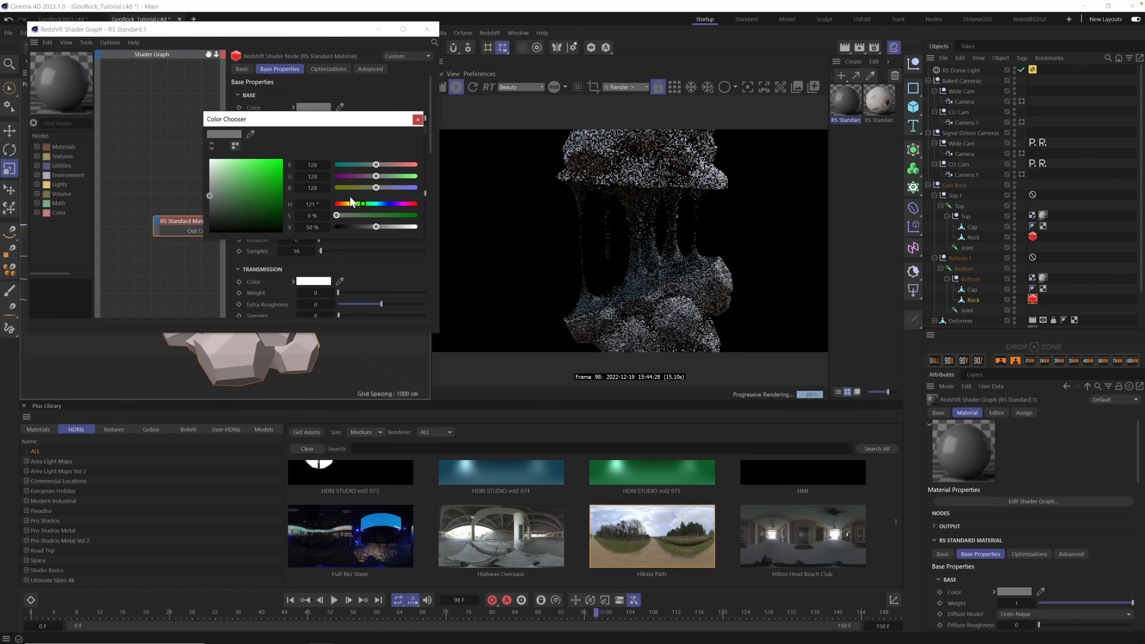
{"action": "left_click", "coordinate": [270, 169]}
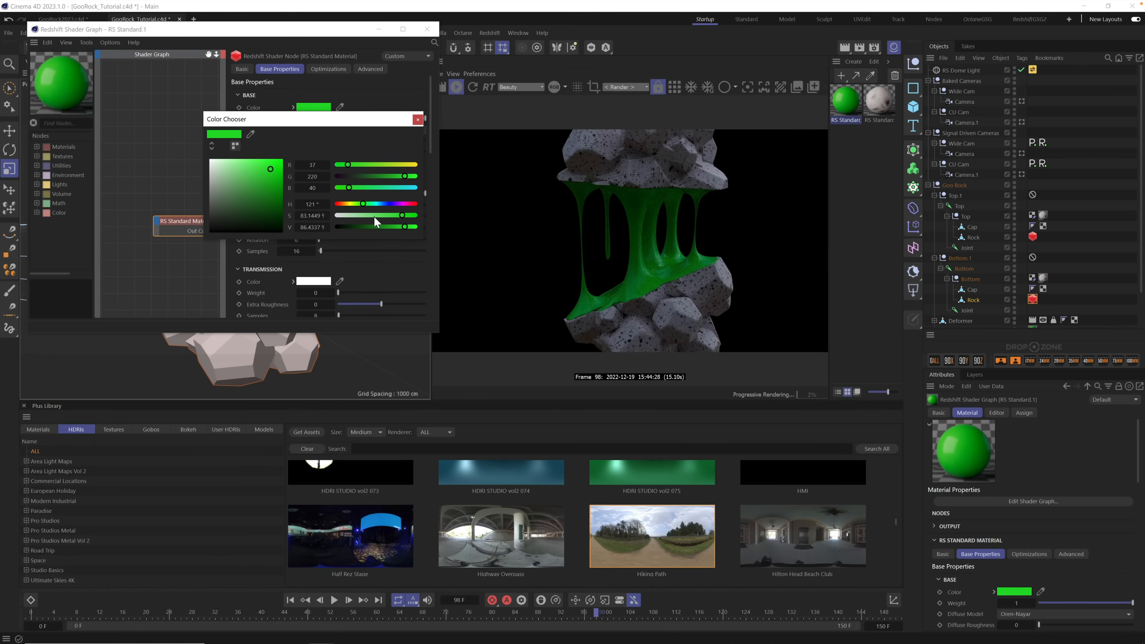
{"action": "left_click_drag", "start_coordinate": [364, 204], "coordinate": [352, 206]}
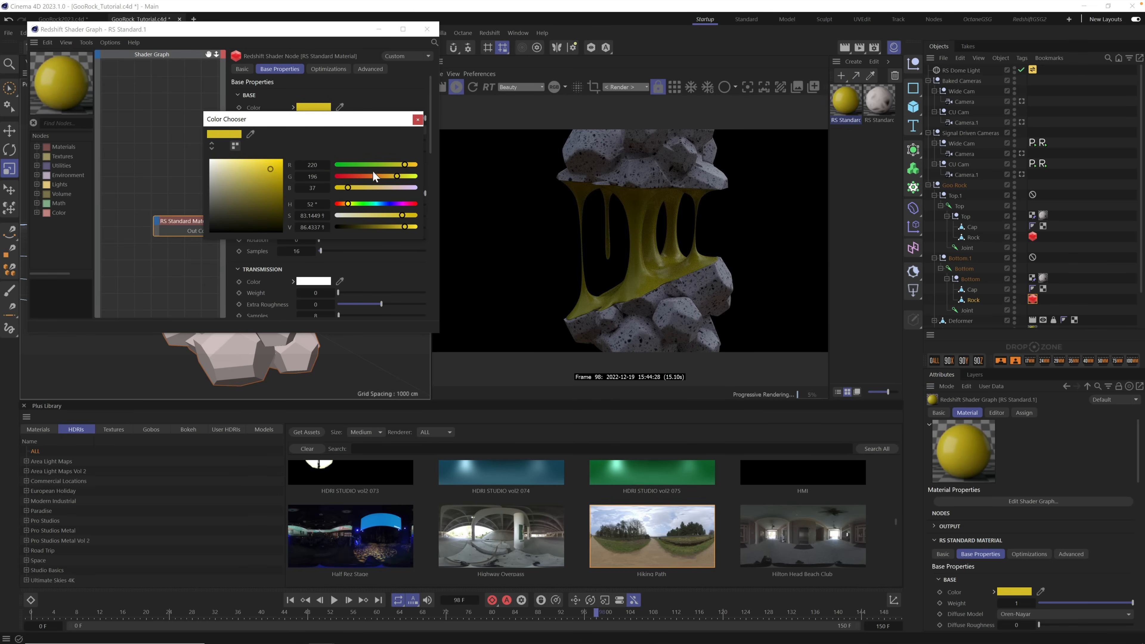
{"action": "left_click", "coordinate": [418, 119]}
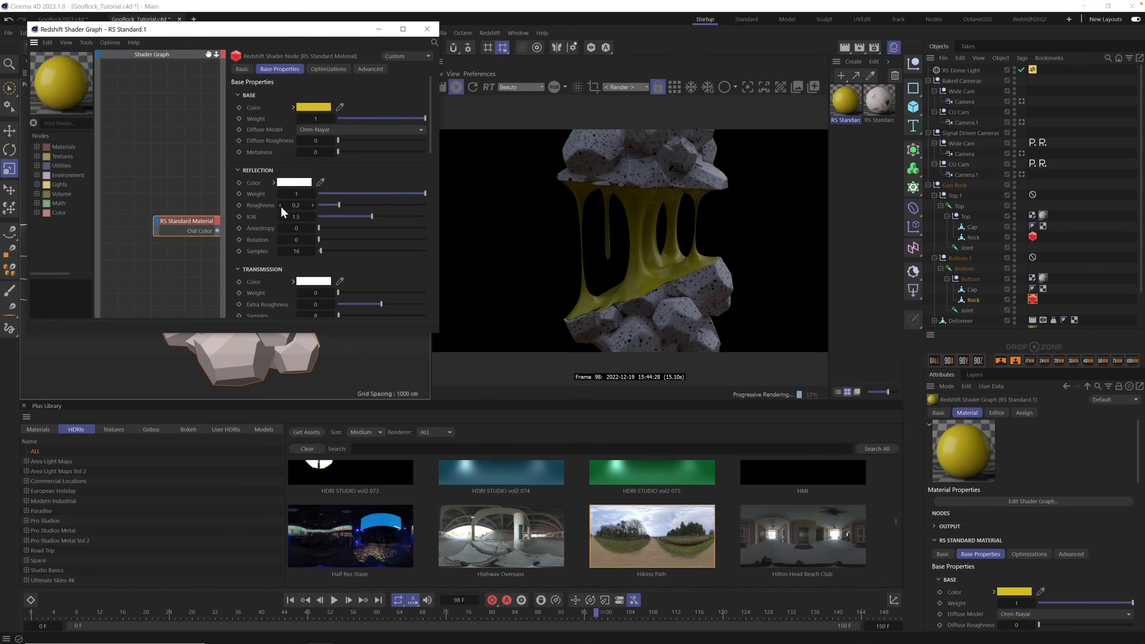
Step: Copy the goo material's yellow base color into its Subsurface color and Emission color
{"action": "right_click", "coordinate": [308, 110]}
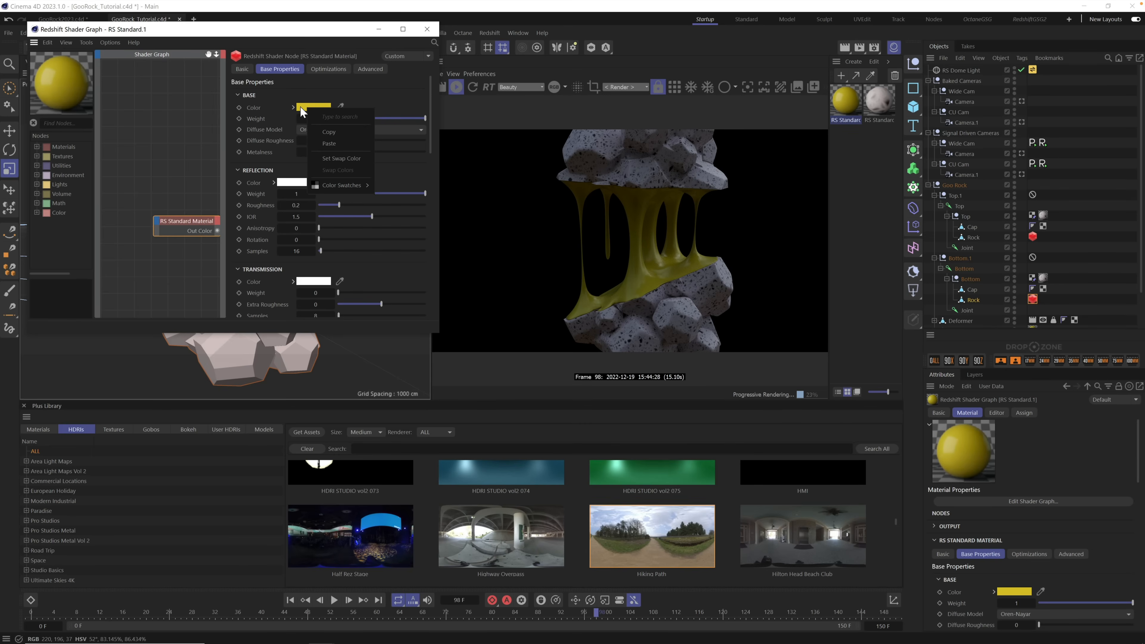
{"action": "left_click", "coordinate": [326, 131]}
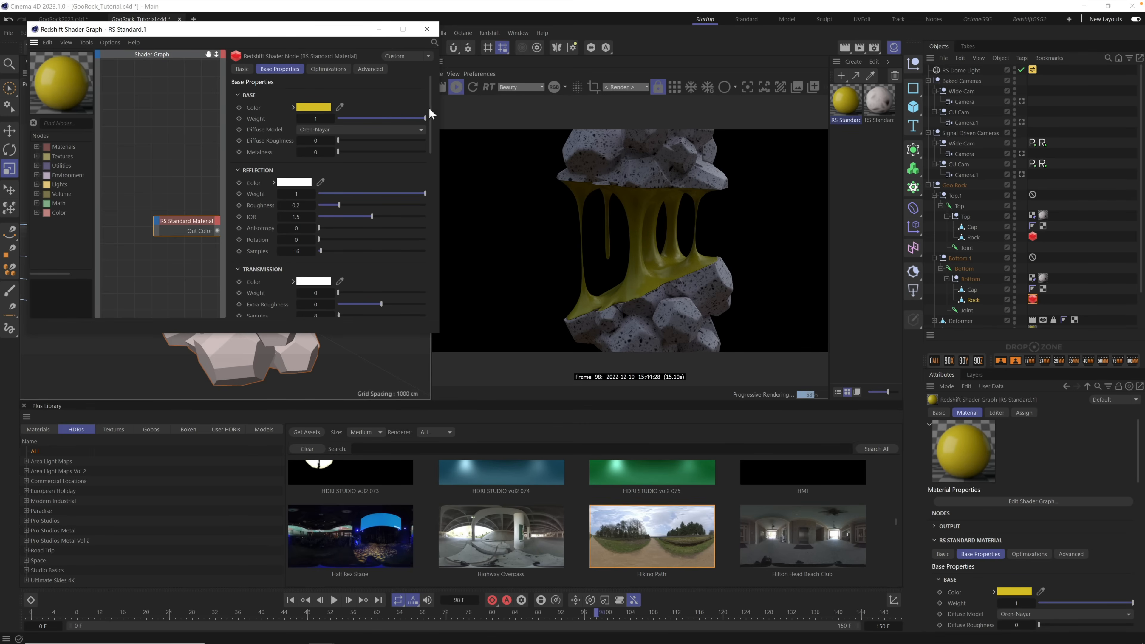
{"action": "left_click_drag", "start_coordinate": [429, 106], "coordinate": [417, 198]}
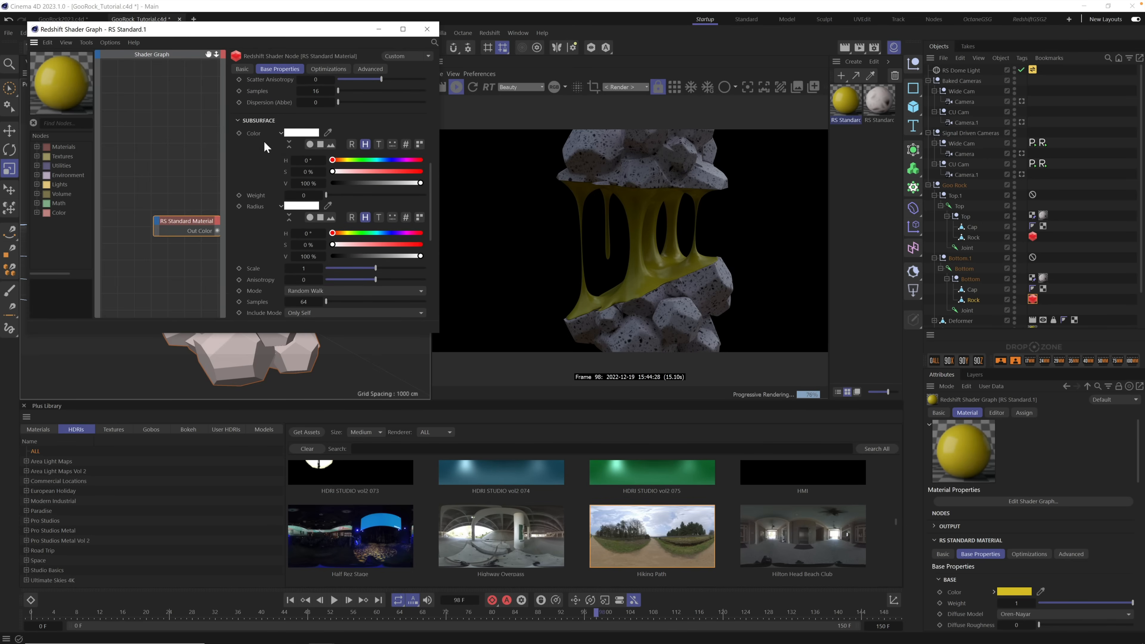
{"action": "right_click", "coordinate": [296, 133]}
{"action": "left_click", "coordinate": [318, 183]}
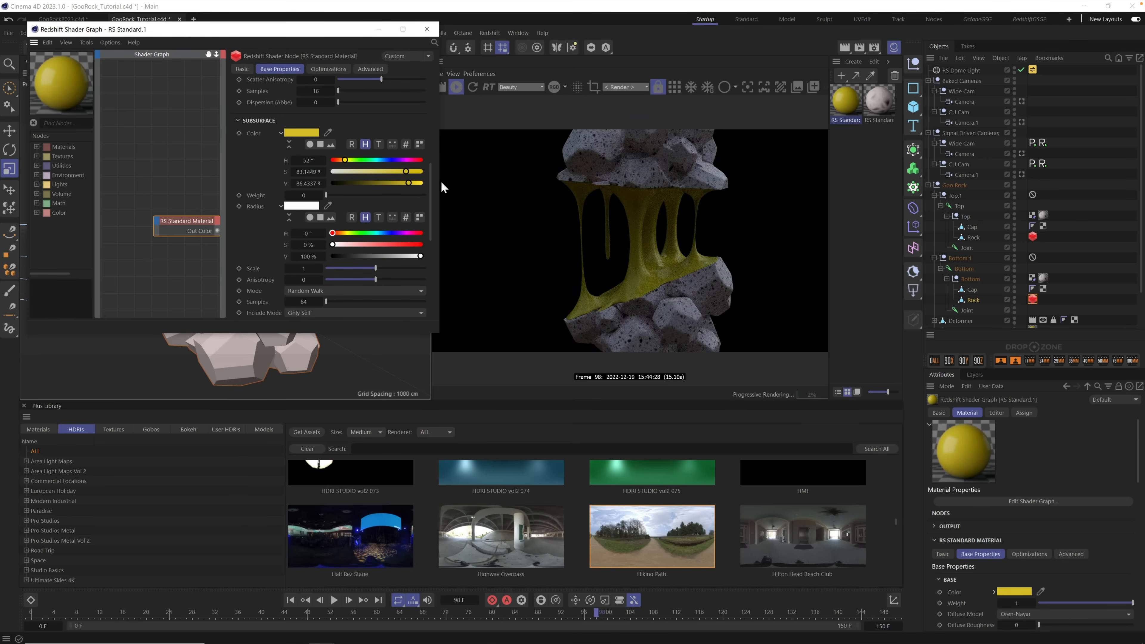
{"action": "left_click_drag", "start_coordinate": [429, 191], "coordinate": [429, 276]}
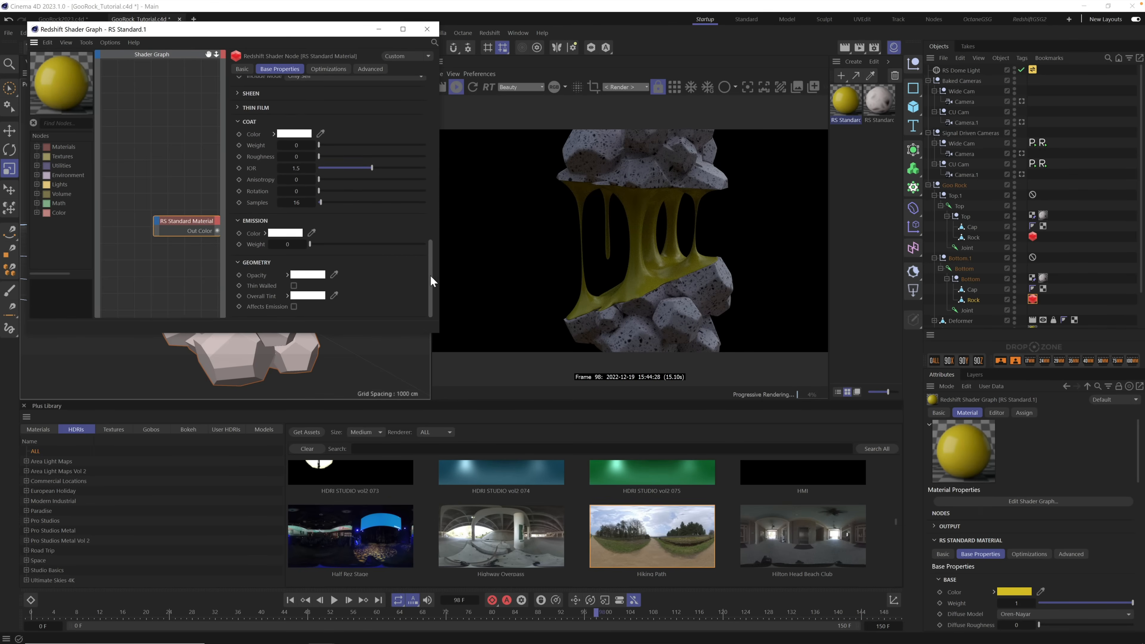
{"action": "right_click", "coordinate": [285, 233]}
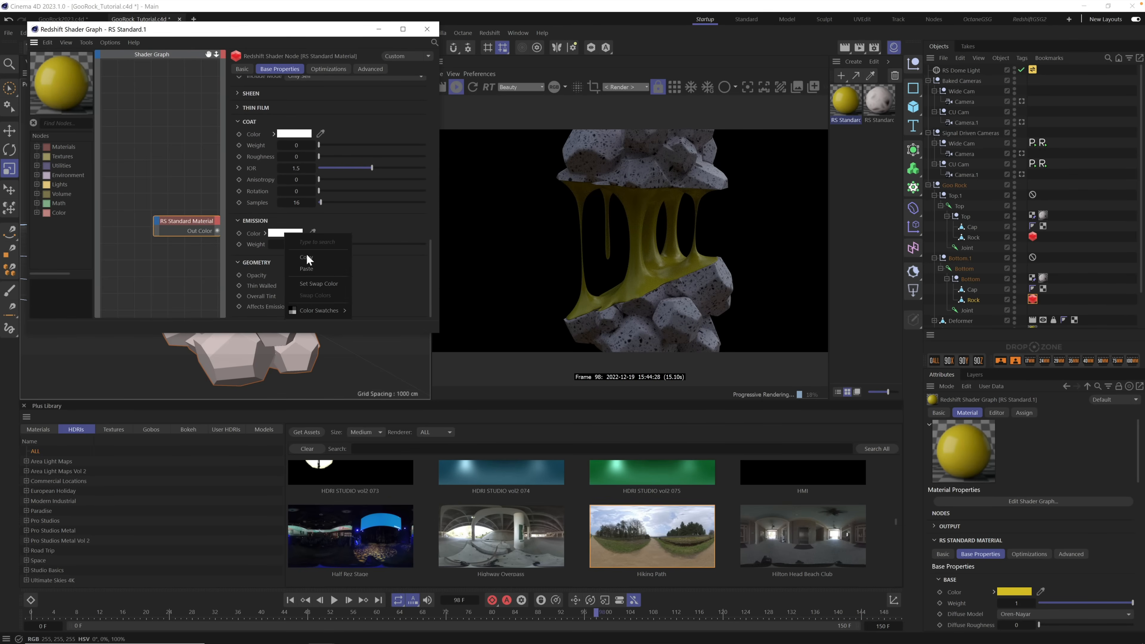
{"action": "left_click", "coordinate": [315, 267]}
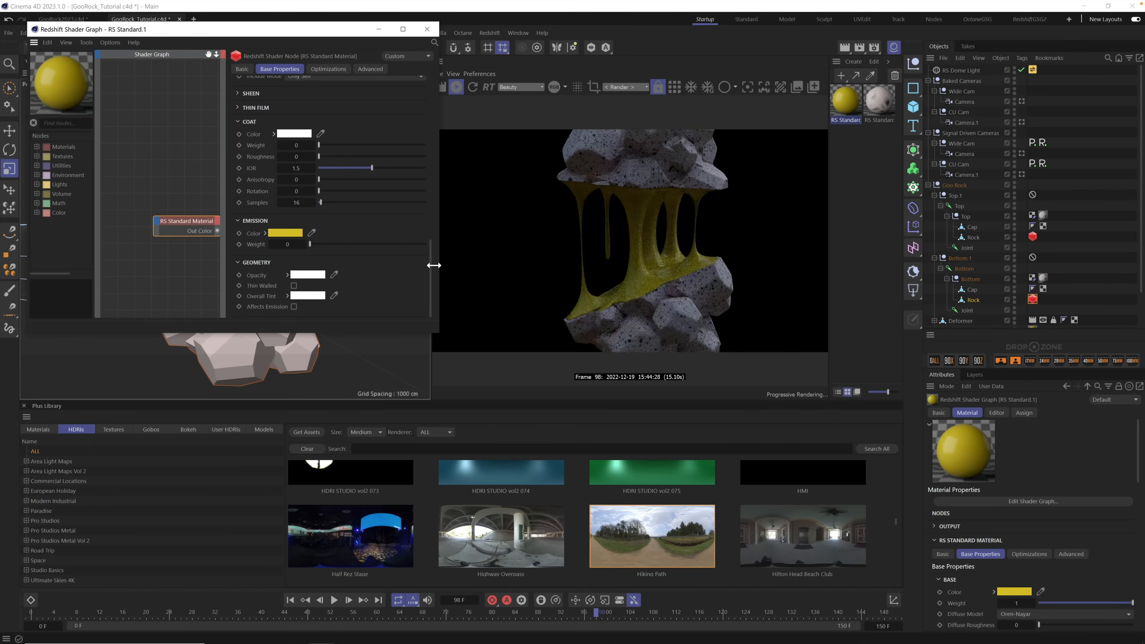
Step: Set the goo material's Subsurface Weight to 1 and close the shader graph
{"action": "left_click_drag", "start_coordinate": [430, 267], "coordinate": [400, 166]}
{"action": "left_click_drag", "start_coordinate": [334, 186], "coordinate": [487, 185]}
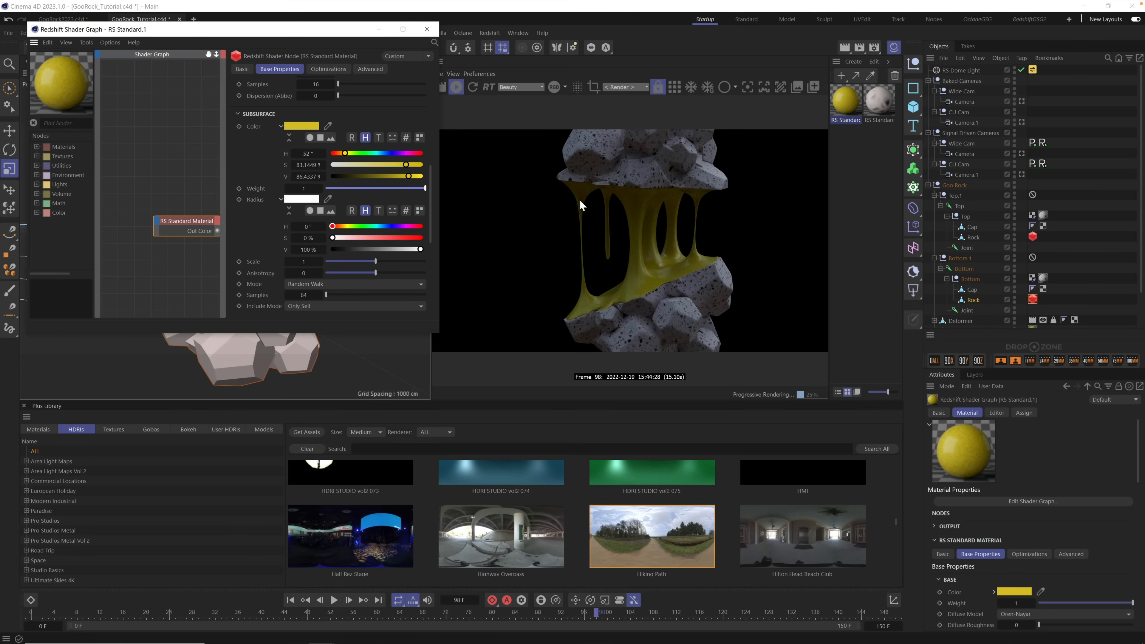
{"action": "left_click", "coordinate": [427, 29]}
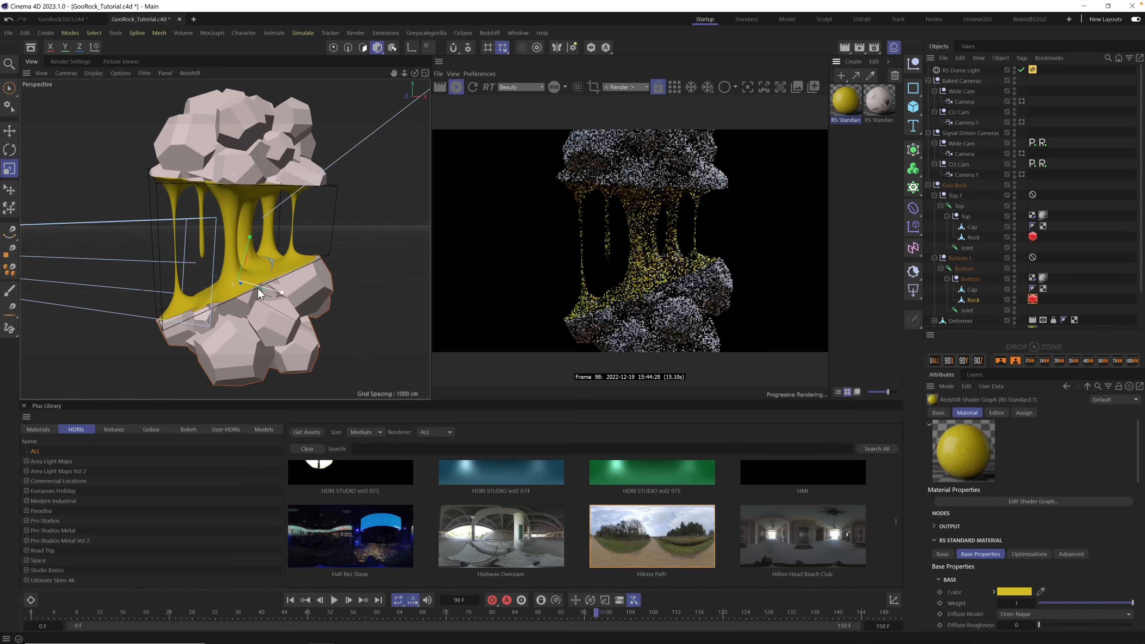
Step: Collapse the Baked Cameras group and look through the signal-driven Wide Cam camera
{"action": "left_click", "coordinate": [1020, 100]}
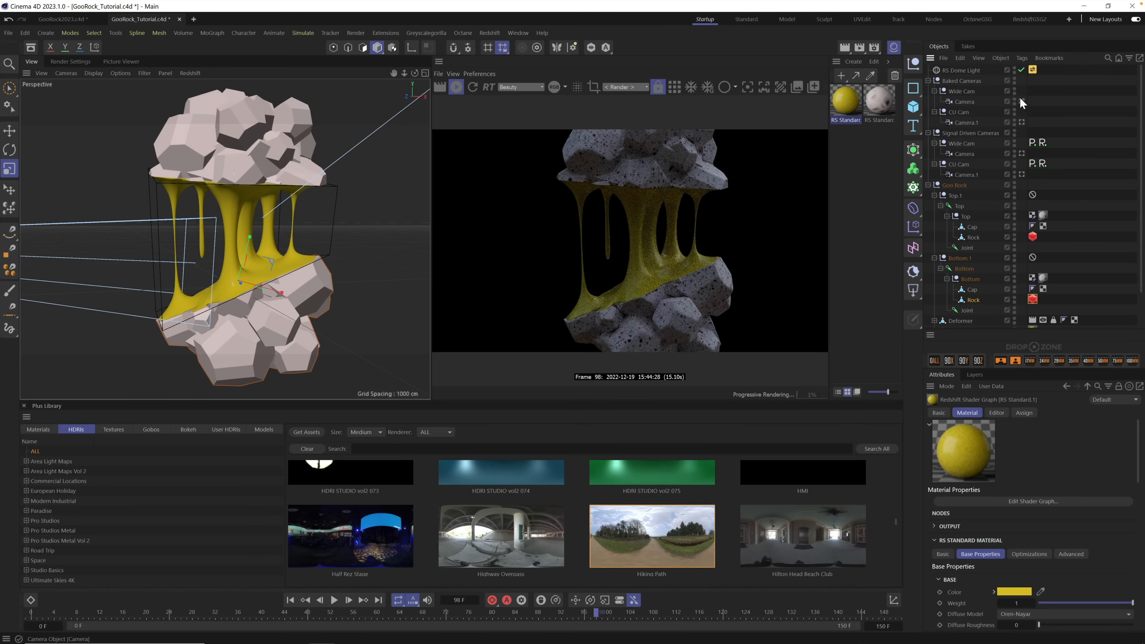
{"action": "left_click", "coordinate": [928, 80]}
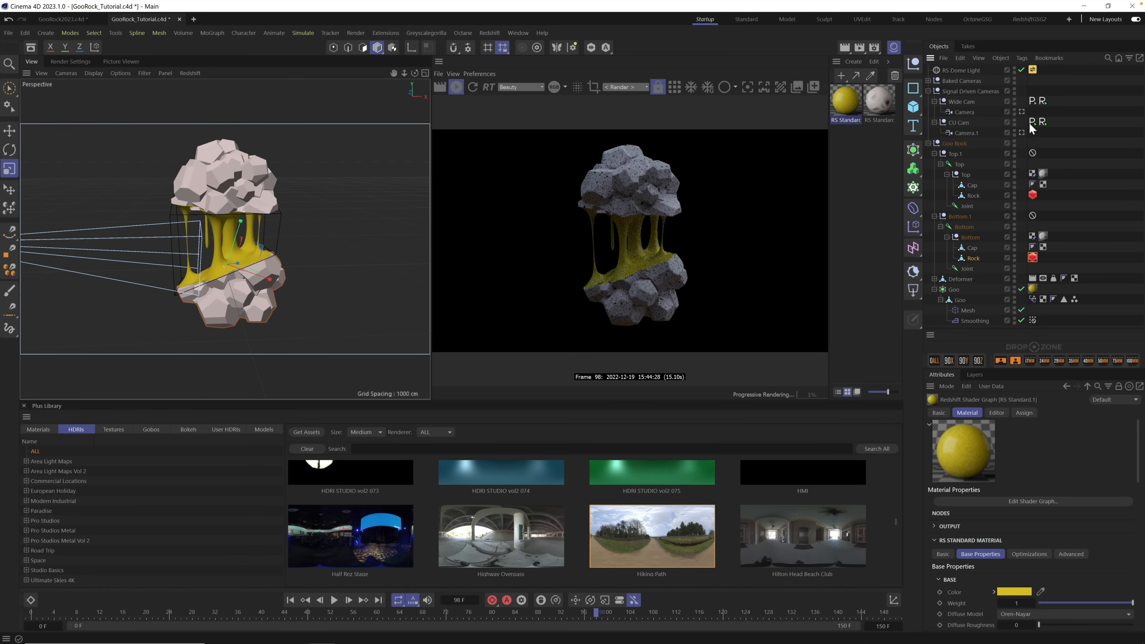
{"action": "left_click", "coordinate": [1021, 111]}
Step: Add a Redshift Area Light to the scene
{"action": "left_click", "coordinate": [489, 33]}
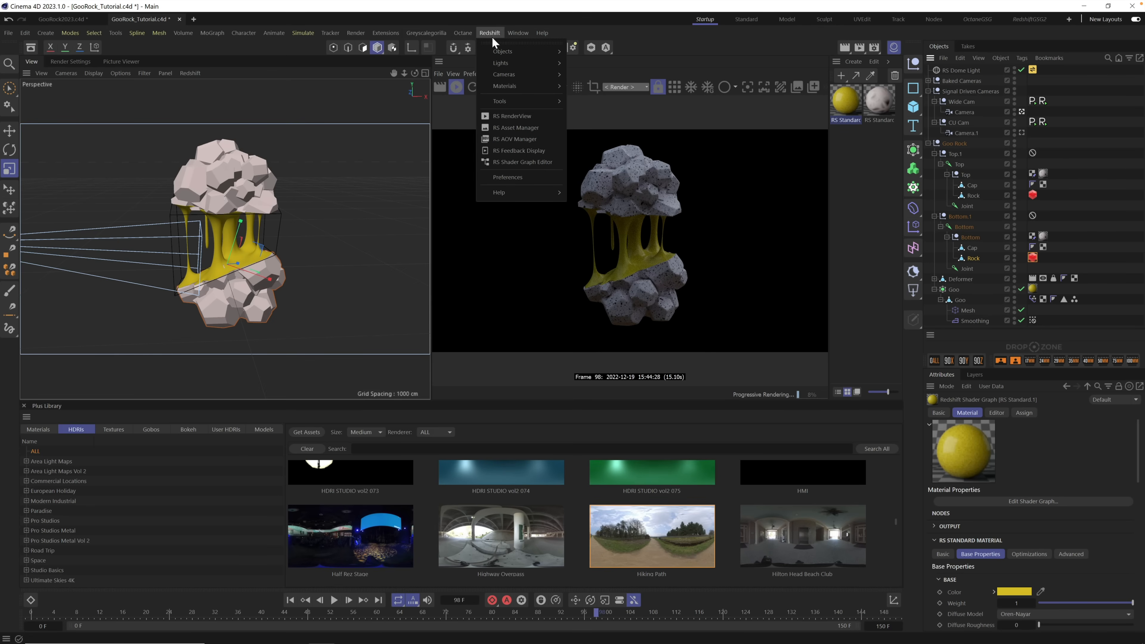
{"action": "mouse_move", "coordinate": [502, 65]}
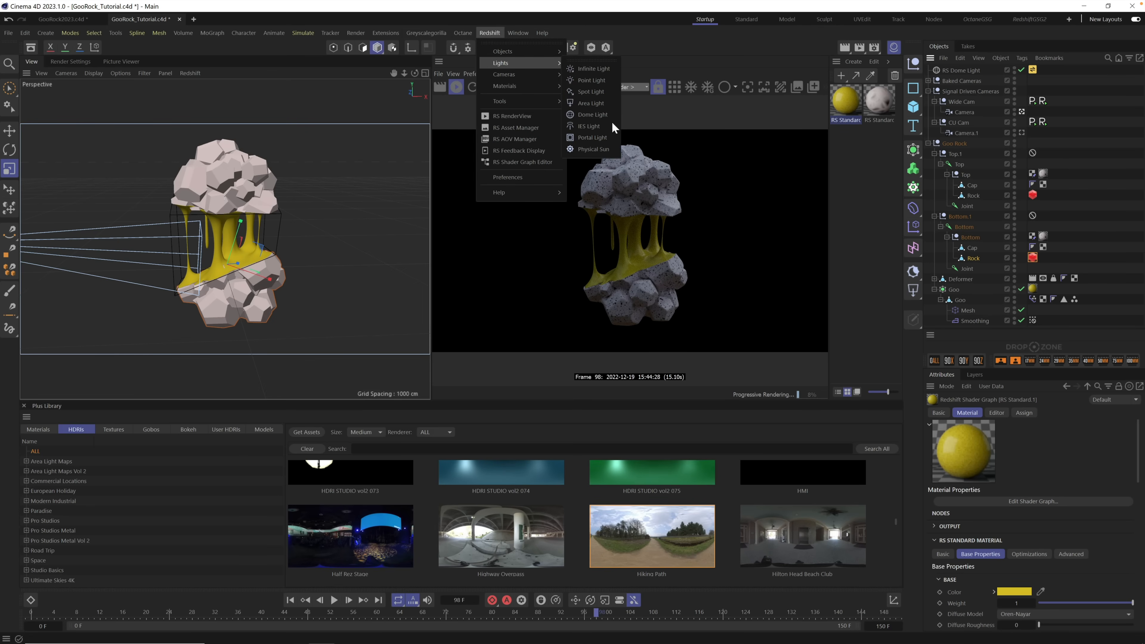
{"action": "left_click", "coordinate": [596, 104]}
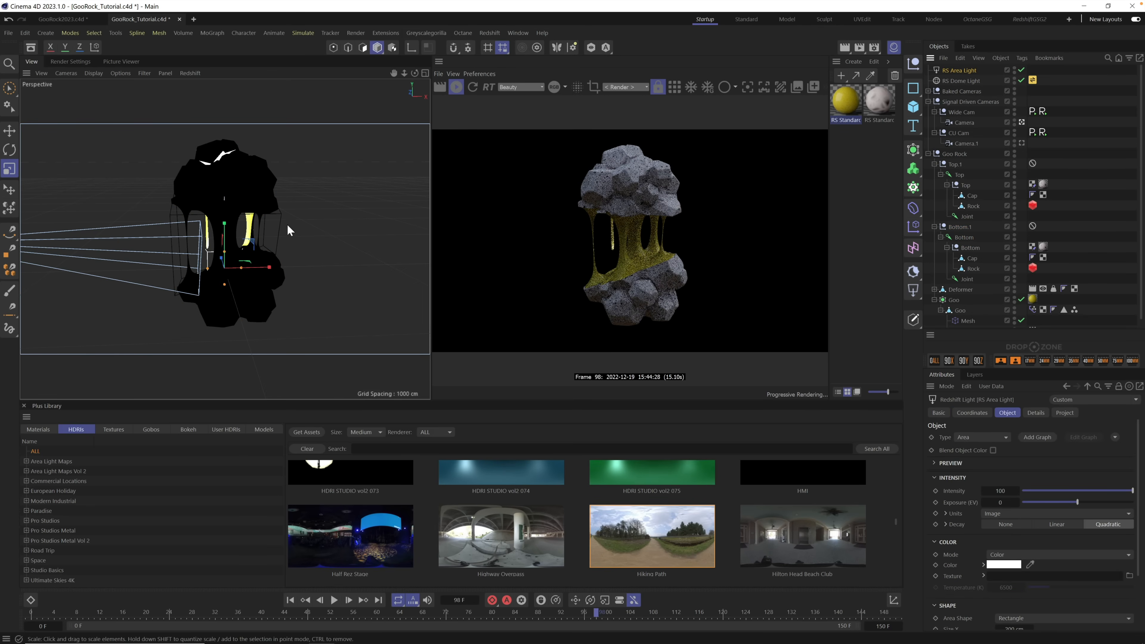
Step: Leave the wide camera view, move the area light out beside the rocks, and enlarge it to roughly the height of the goo rock
{"action": "left_click", "coordinate": [1022, 121]}
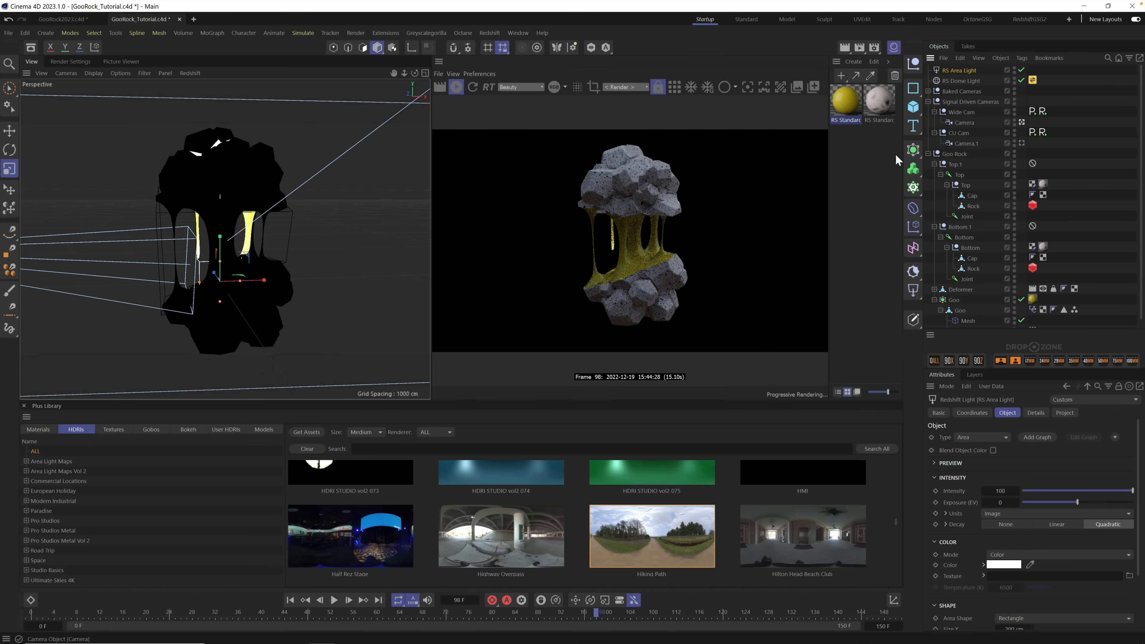
{"action": "left_click_drag", "start_coordinate": [260, 261], "coordinate": [161, 322], "text": "alt"}
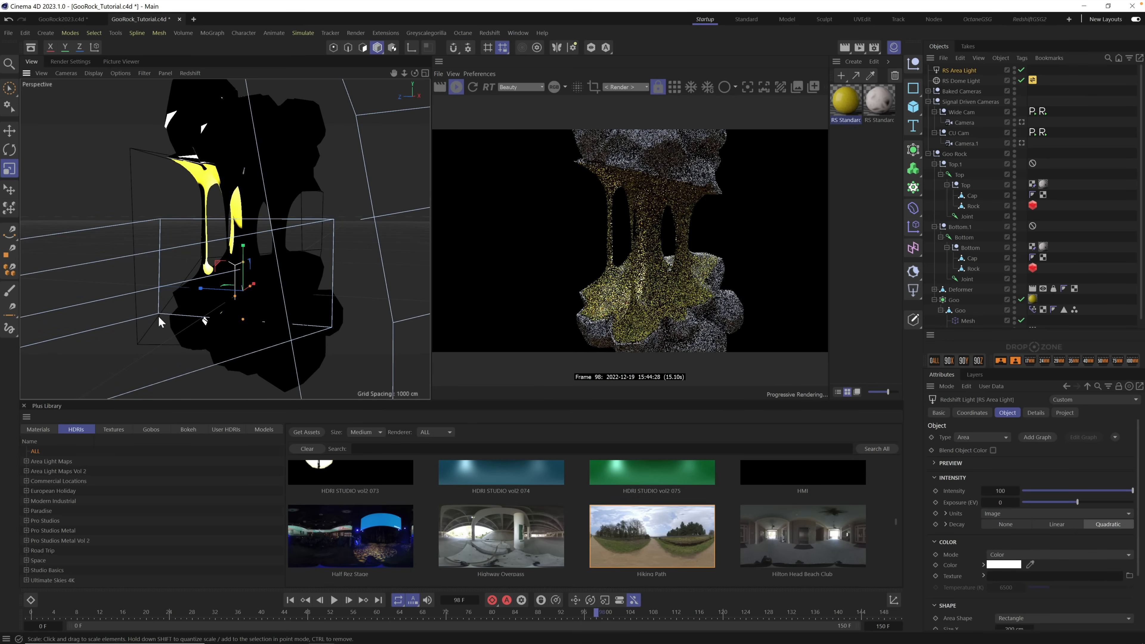
{"action": "key", "text": "e"}
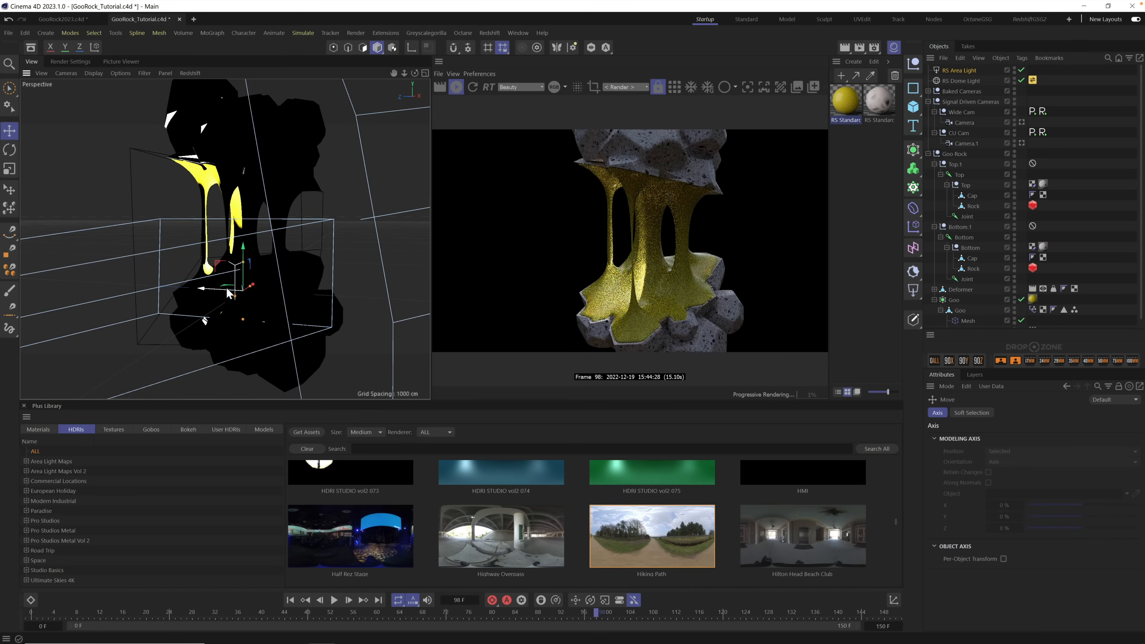
{"action": "left_click_drag", "start_coordinate": [225, 290], "coordinate": [147, 175]}
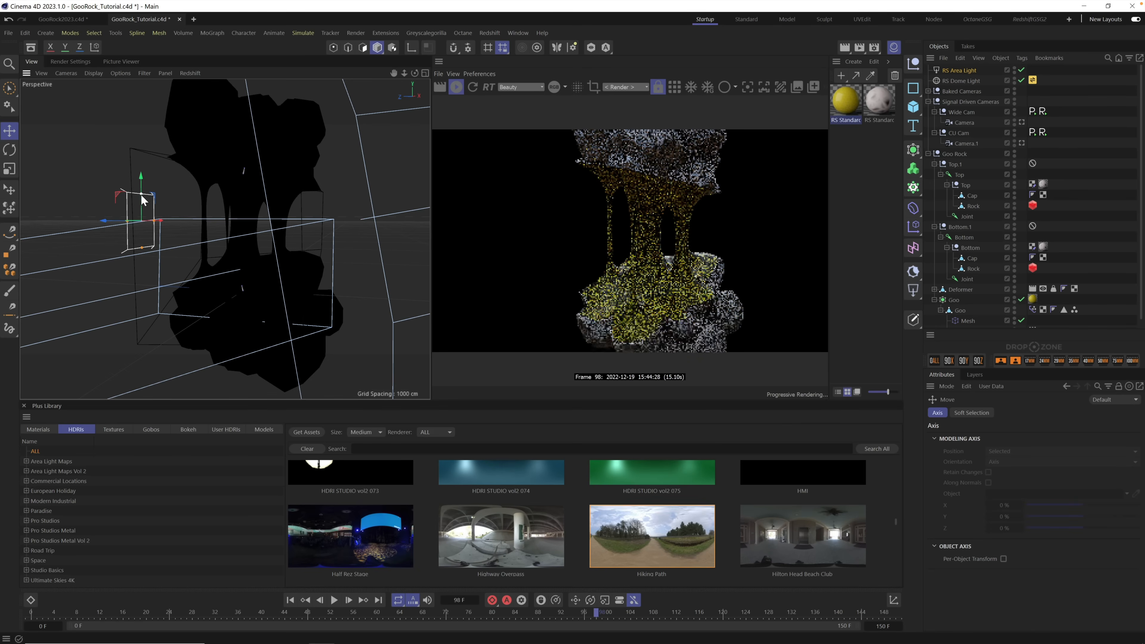
{"action": "left_click_drag", "start_coordinate": [142, 201], "coordinate": [140, 109]}
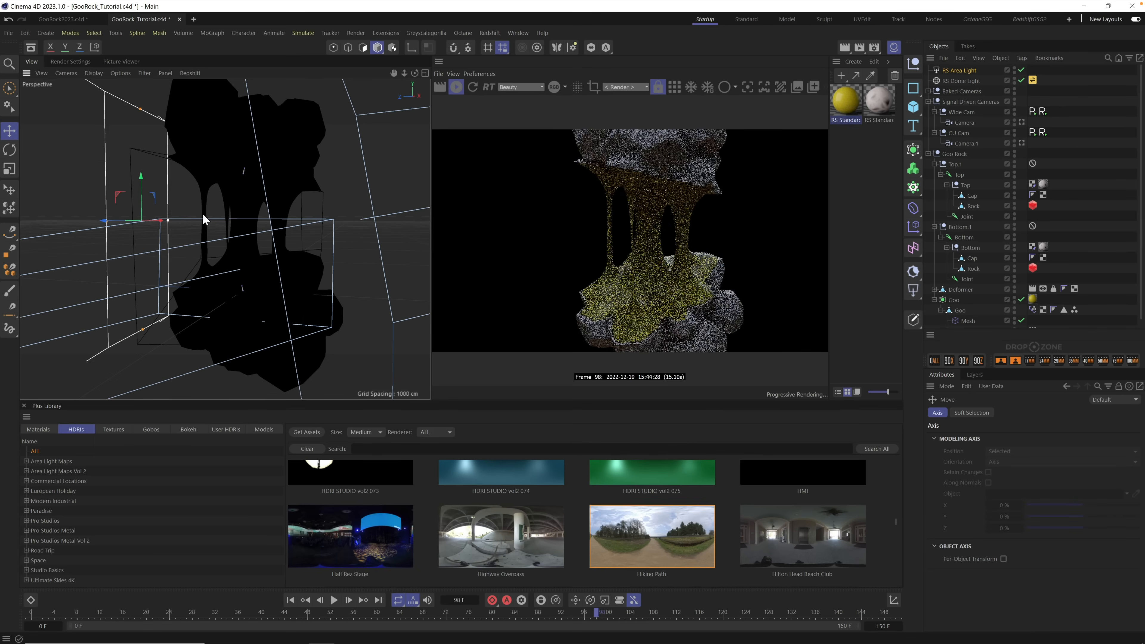
{"action": "left_click_drag", "start_coordinate": [203, 219], "coordinate": [190, 222]}
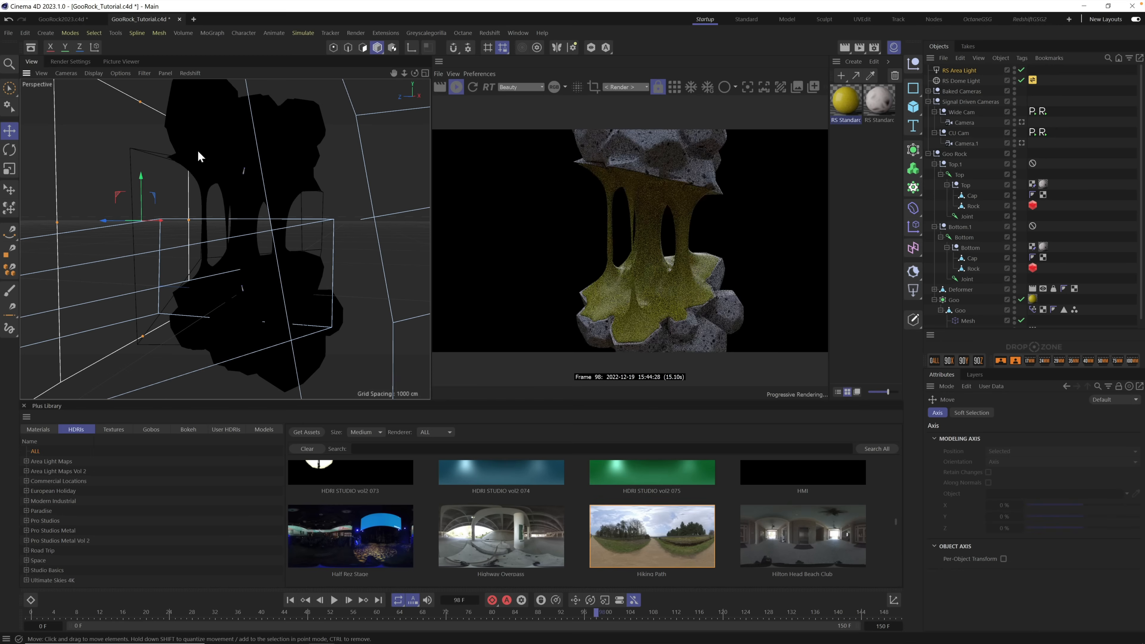
Step: Turn the area light around to face the goo and rocks, and move it slightly farther away from them
{"action": "left_click", "coordinate": [10, 149]}
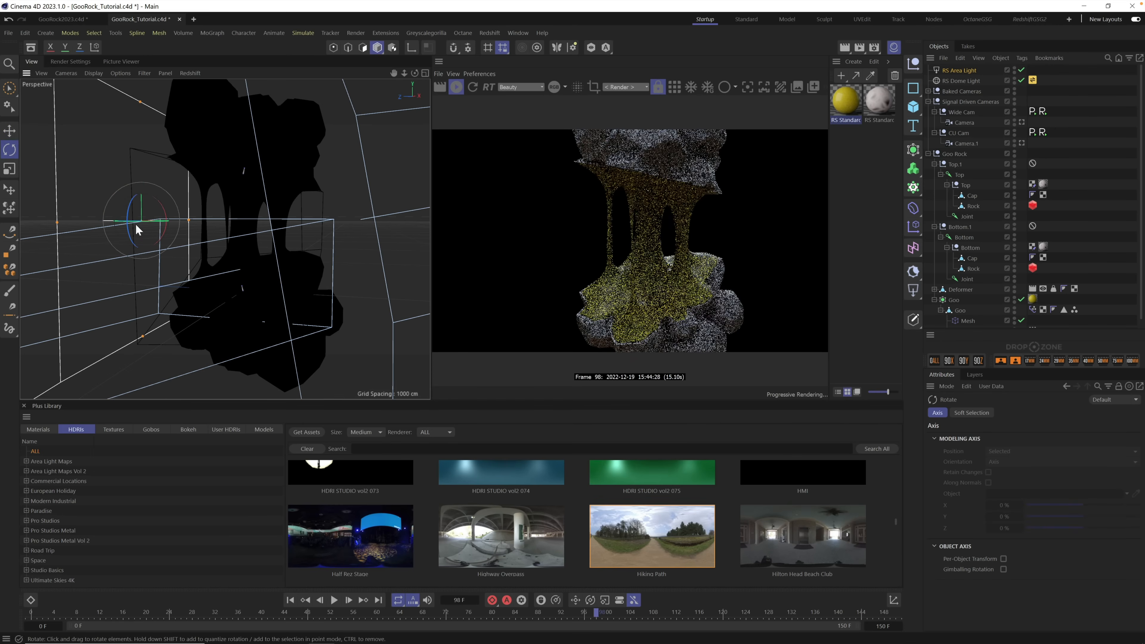
{"action": "left_click", "coordinate": [9, 131]}
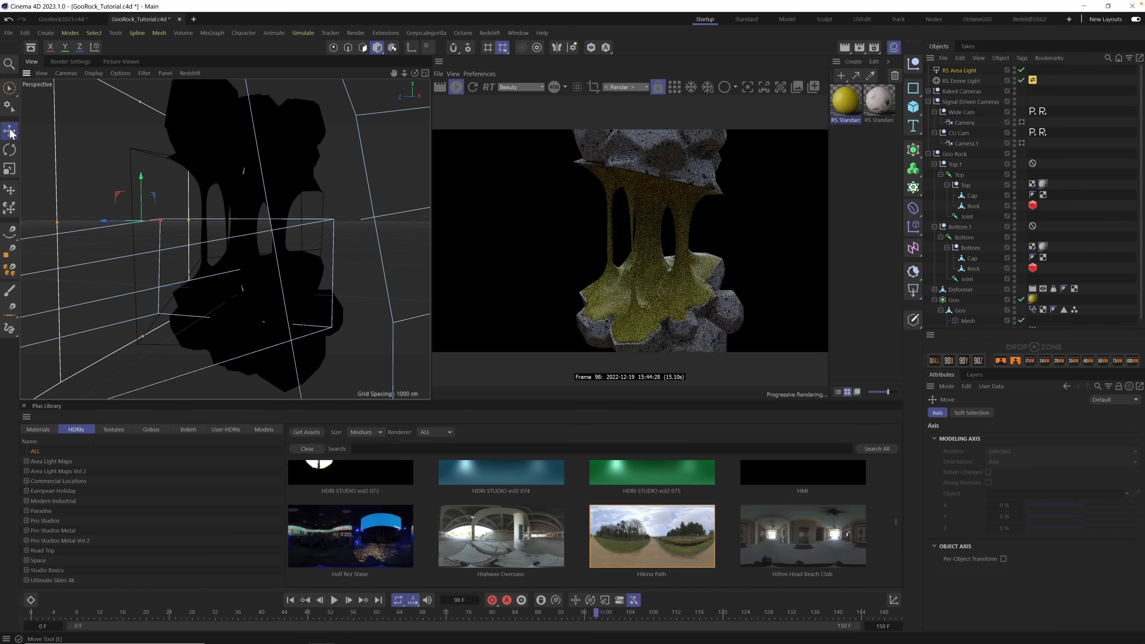
{"action": "left_click", "coordinate": [964, 358]}
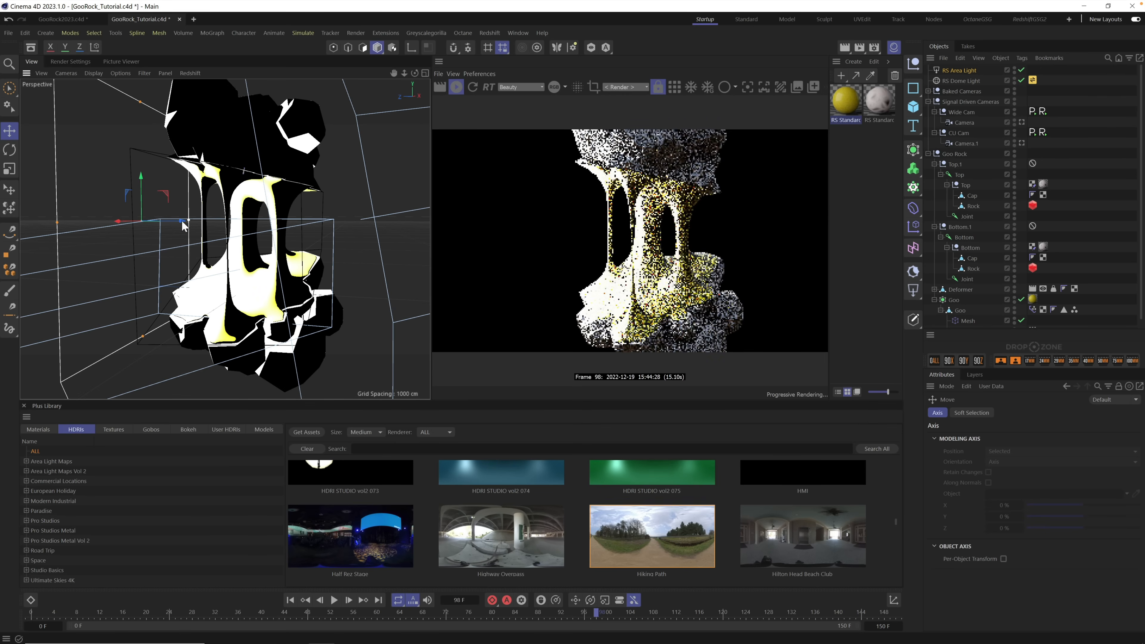
{"action": "left_click_drag", "start_coordinate": [181, 220], "coordinate": [155, 221]}
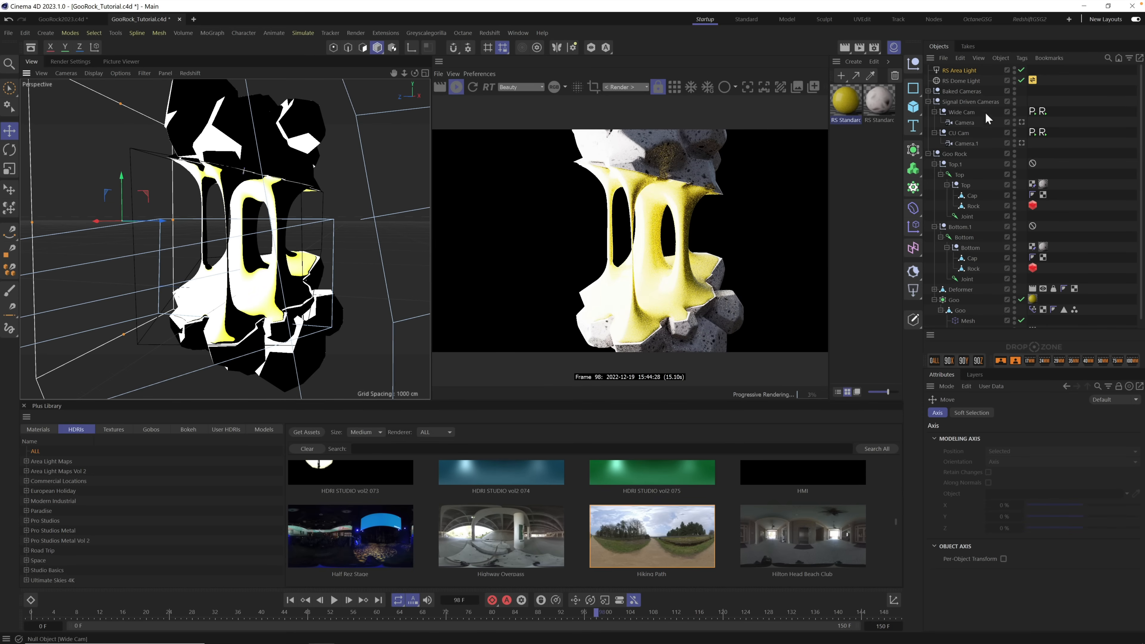
Step: Look through the Wide Cam camera and lower the area light's exposure to about -3.972 EV
{"action": "left_click", "coordinate": [1021, 121]}
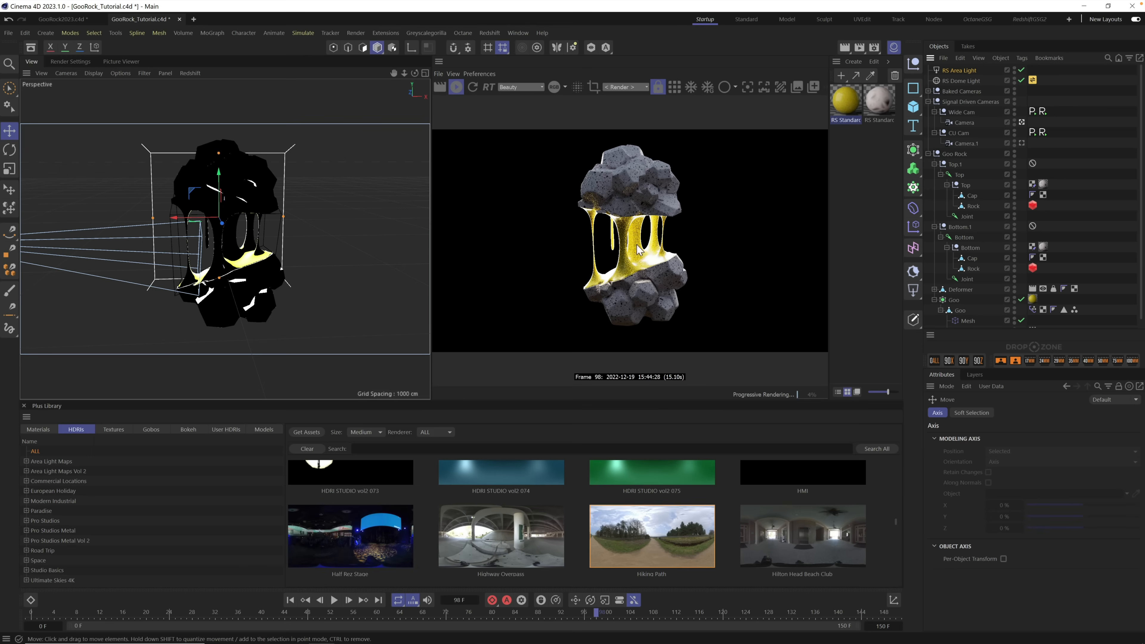
{"action": "left_click", "coordinate": [965, 70]}
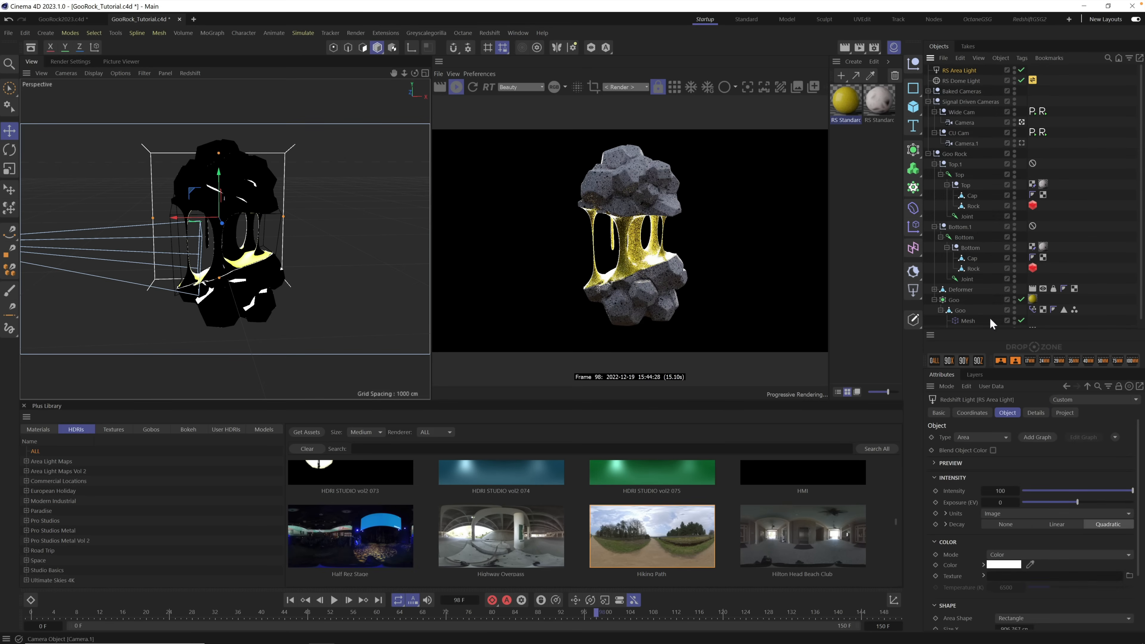
{"action": "mouse_move", "coordinate": [1068, 501]}
{"action": "left_mouse_down"}
{"action": "mouse_move", "coordinate": [1045, 504]}
{"action": "mouse_move", "coordinate": [1055, 505]}
{"action": "left_mouse_up"}
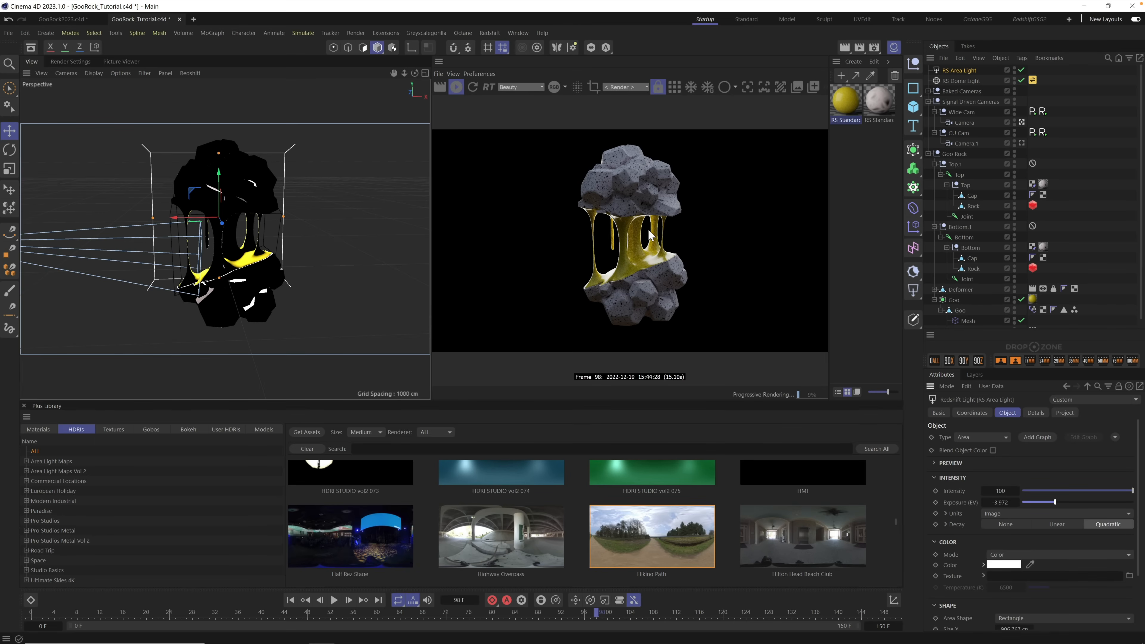
Step: Leave the wide camera, examine how the area light catches the goo strands up close, and return to the Wide Cam view
{"action": "left_click", "coordinate": [1020, 123]}
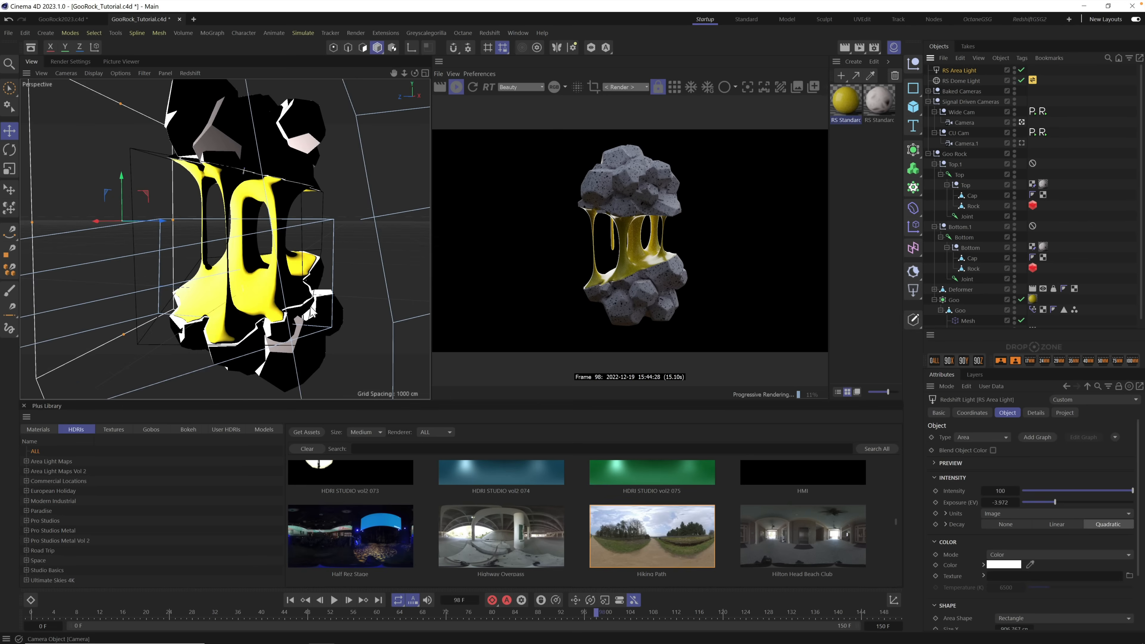
{"action": "left_click_drag", "start_coordinate": [259, 264], "coordinate": [188, 264], "text": "alt"}
{"action": "right_click_drag", "start_coordinate": [279, 218], "coordinate": [357, 193], "text": "alt"}
{"action": "left_click_drag", "start_coordinate": [358, 194], "coordinate": [308, 236], "text": "alt"}
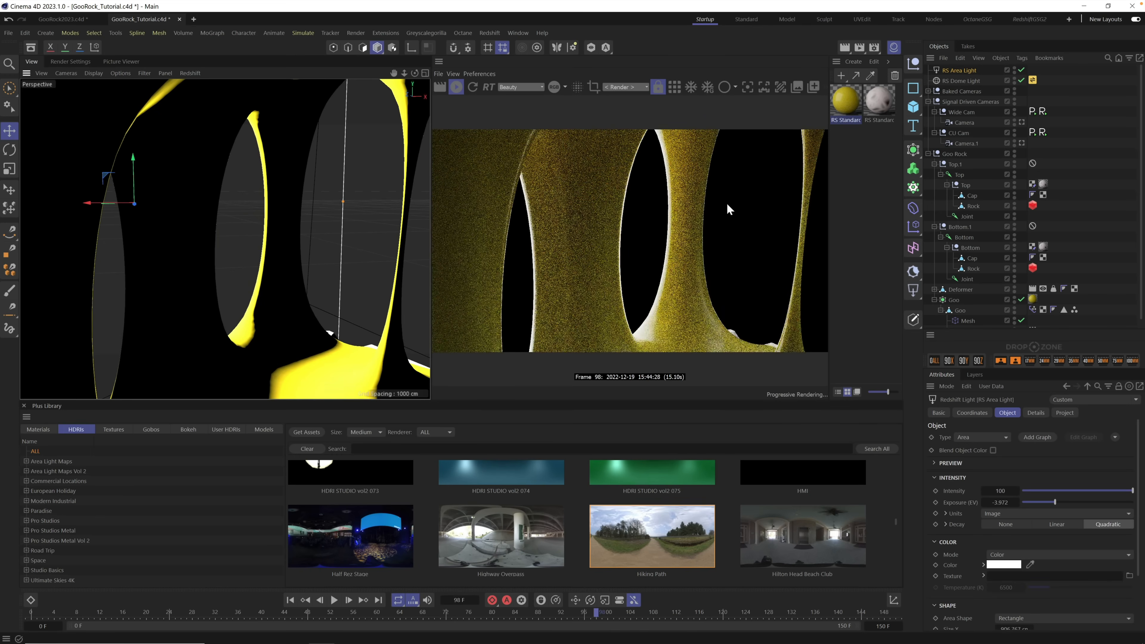
{"action": "right_click_drag", "start_coordinate": [240, 236], "coordinate": [189, 268], "text": "alt"}
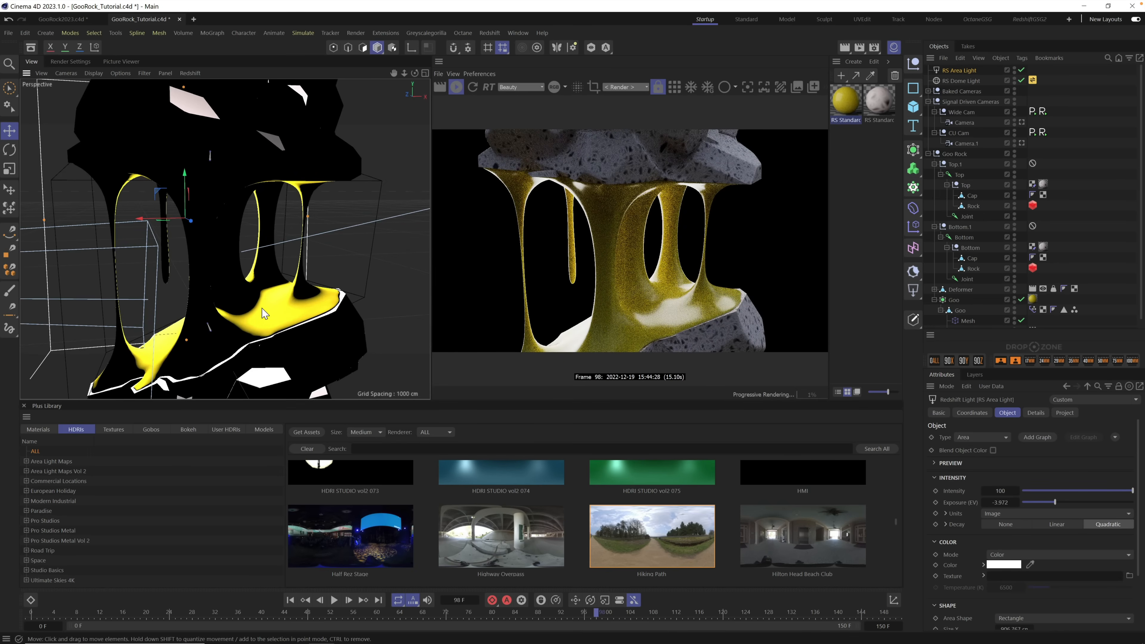
{"action": "left_click", "coordinate": [1021, 122]}
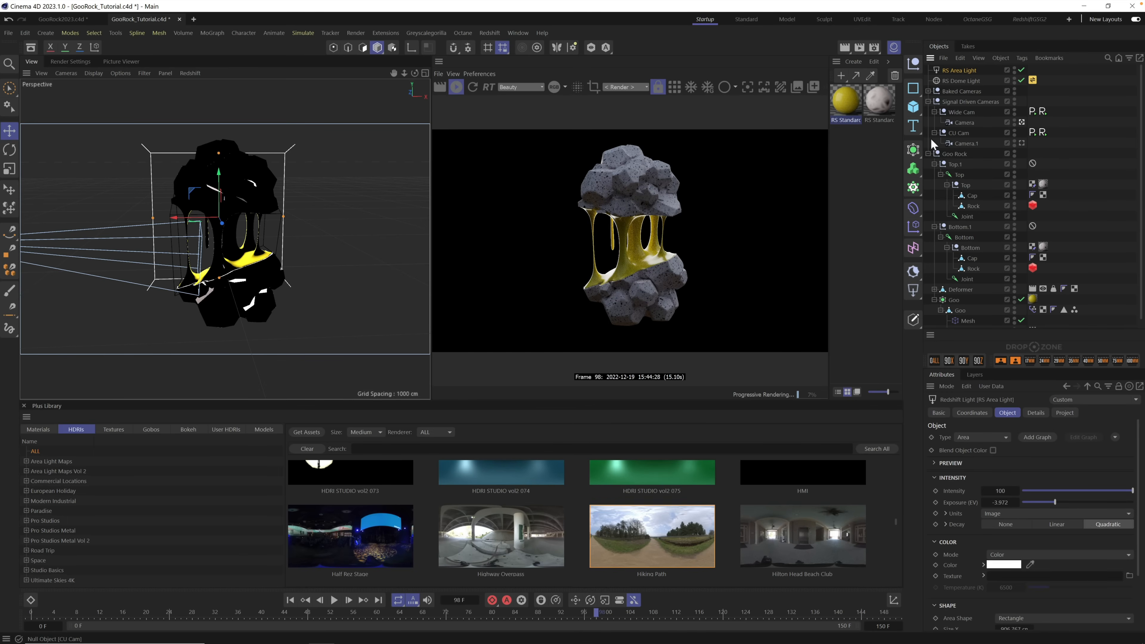
Step: Search the HDRI library for "hot" and apply the Chicago Skyline From Hotel HDRI to the linked dome light
{"action": "left_click", "coordinate": [958, 80]}
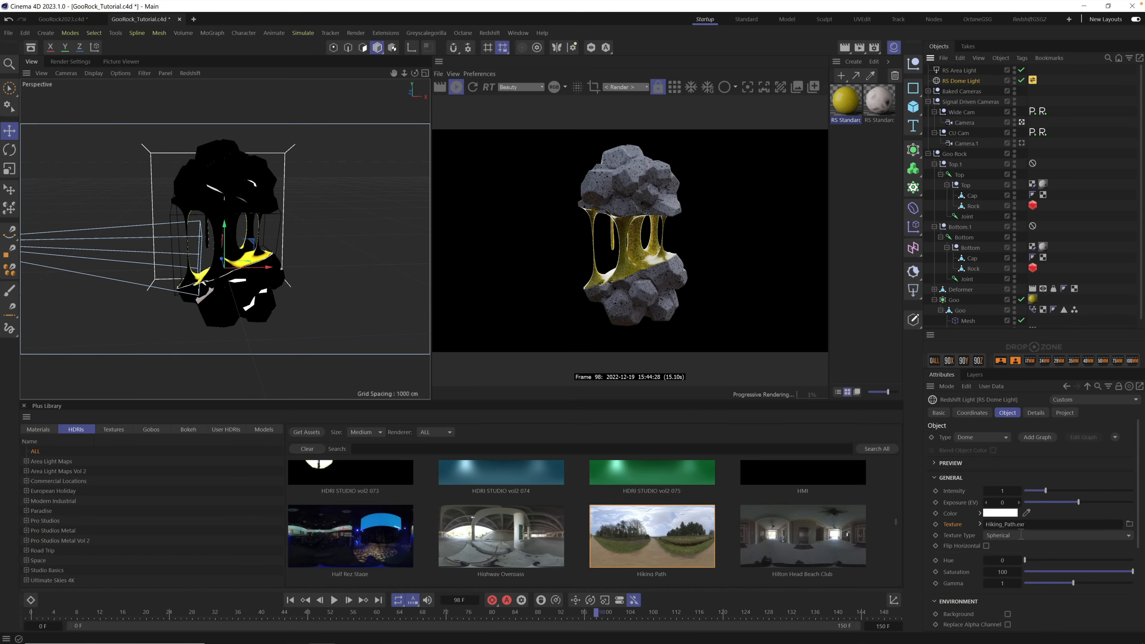
{"action": "left_click", "coordinate": [1032, 81]}
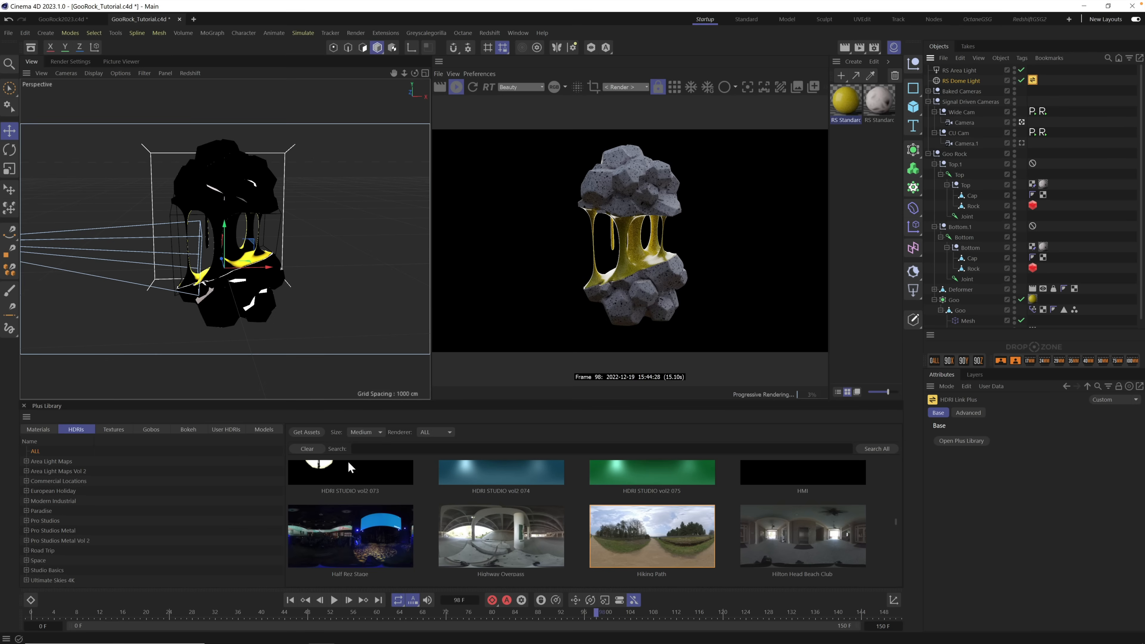
{"action": "left_click", "coordinate": [363, 447]}
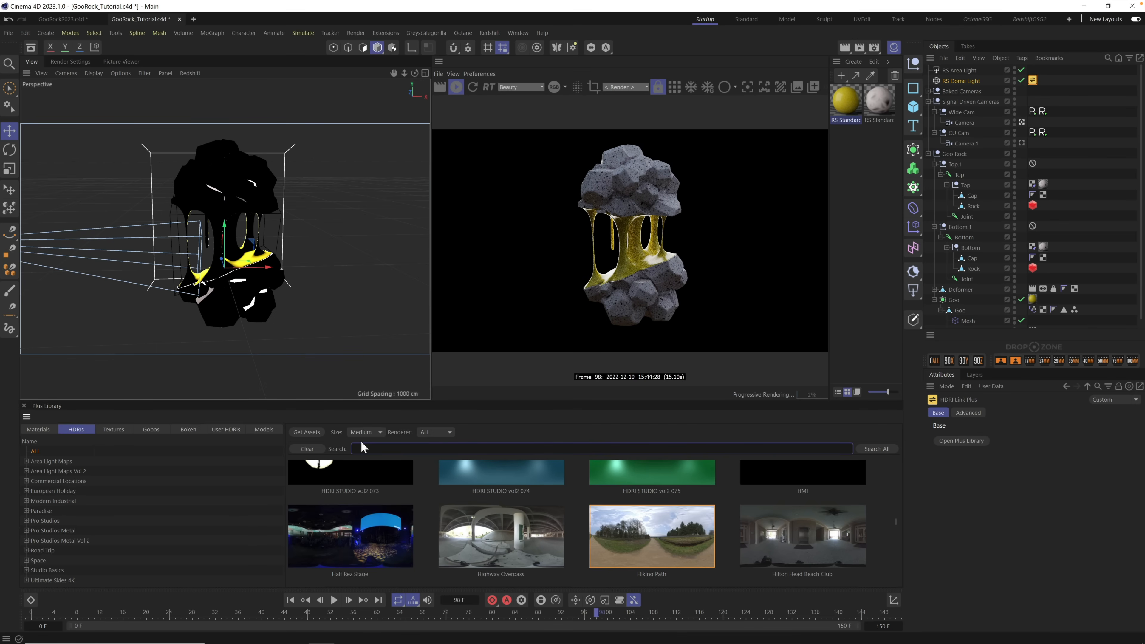
{"action": "type", "text": "ho"}
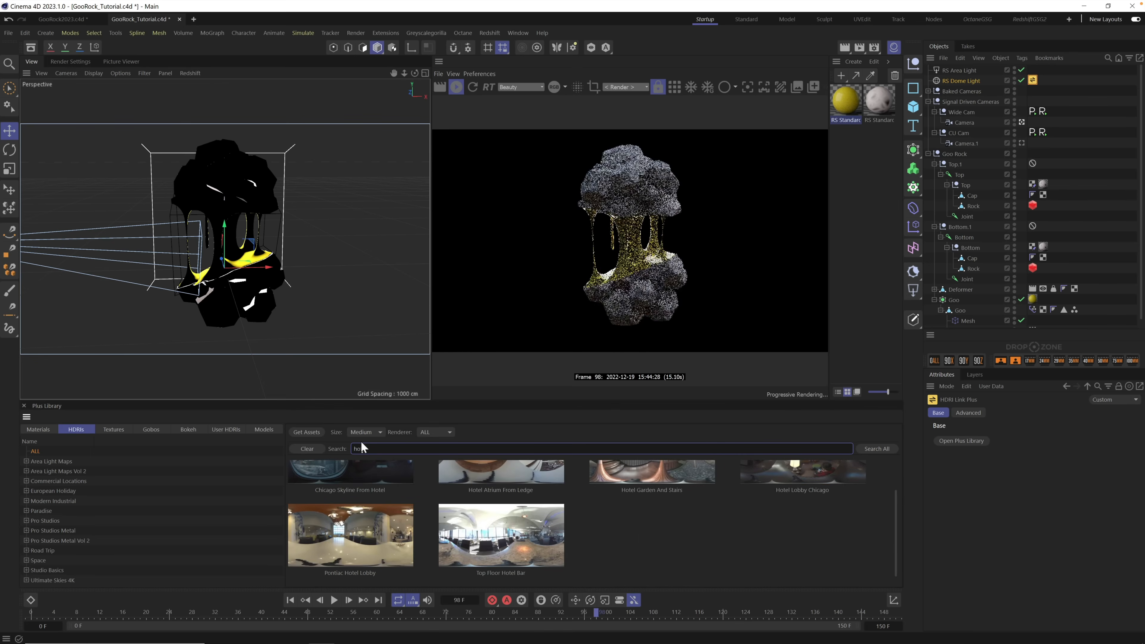
{"action": "type", "text": "t"}
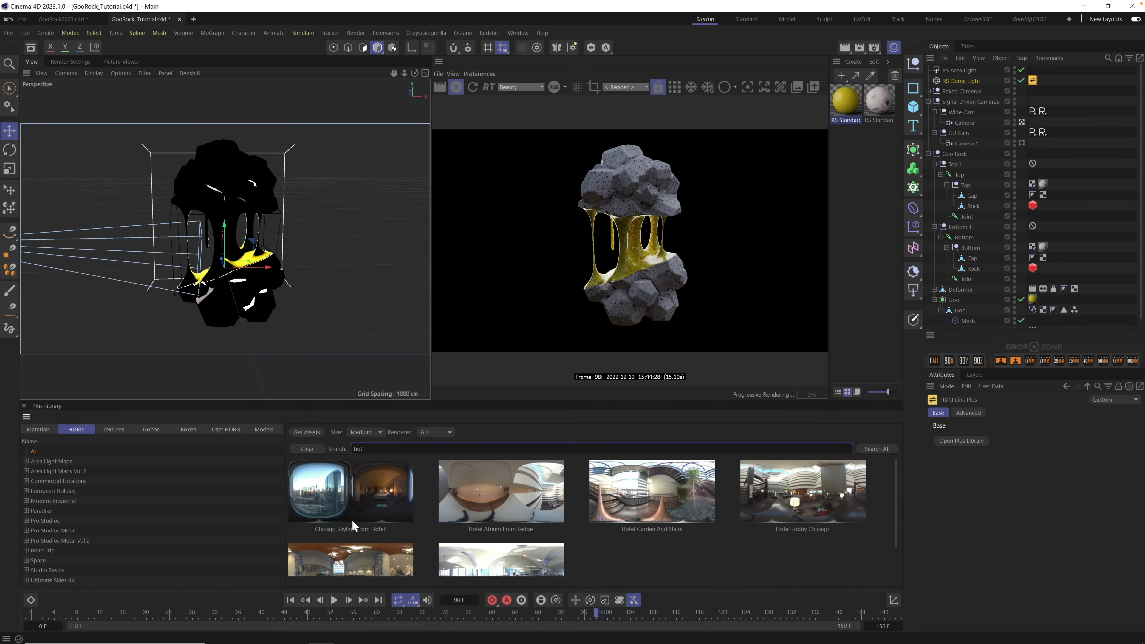
{"action": "left_click", "coordinate": [355, 494]}
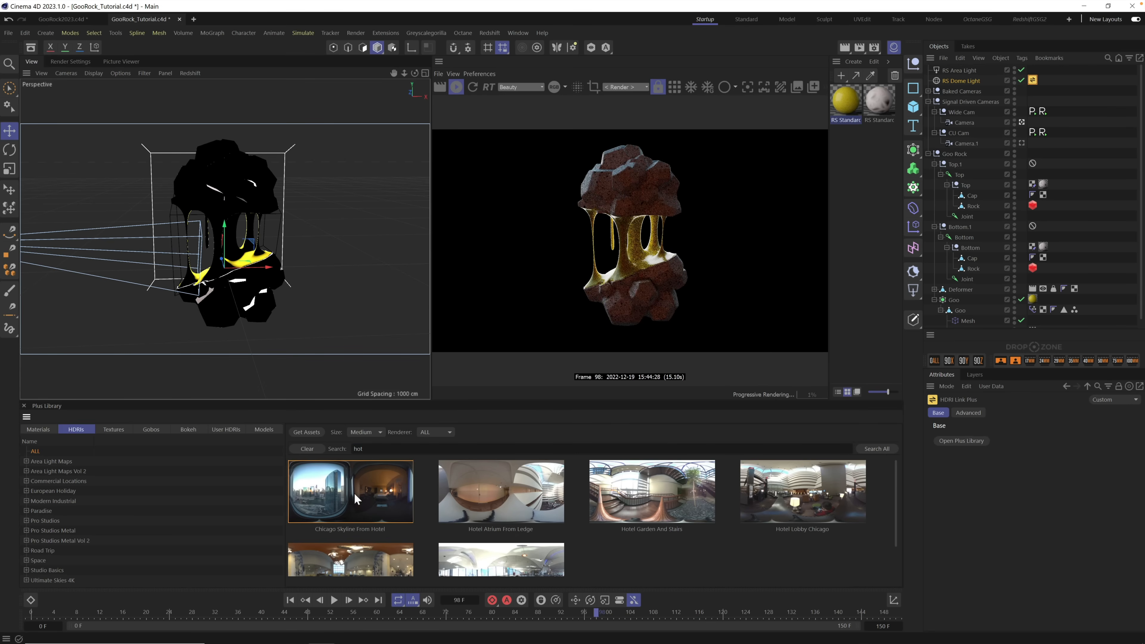
Step: Rotate the HDRI dome light's heading to -84° to change how the skyline lights the rocks
{"action": "left_click", "coordinate": [969, 80]}
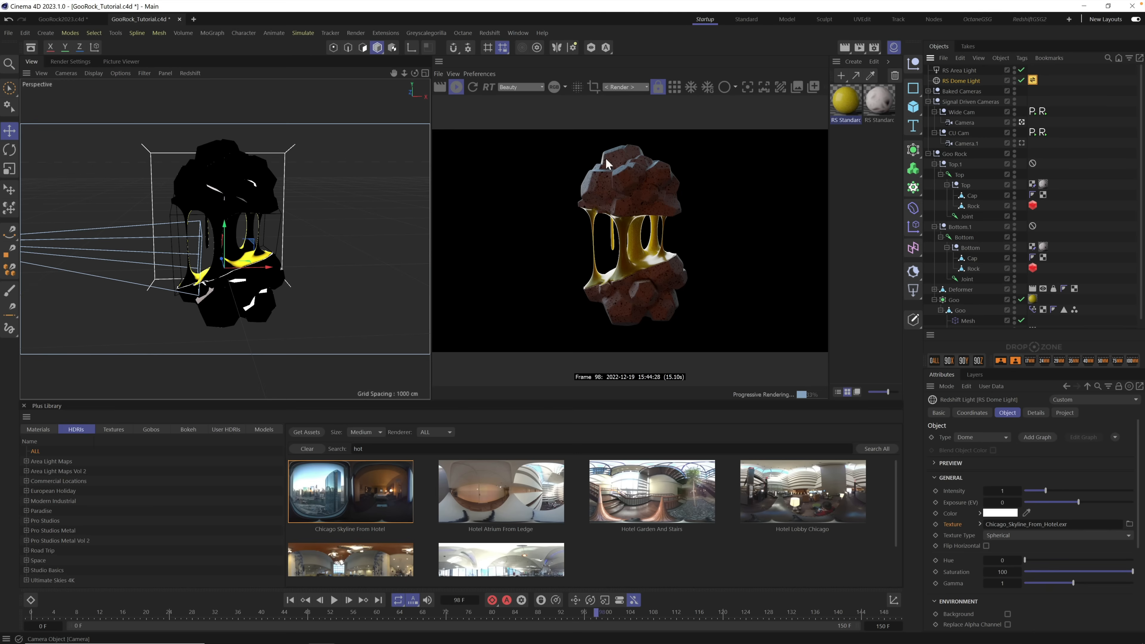
{"action": "left_click", "coordinate": [971, 80]}
{"action": "left_click", "coordinate": [983, 413]}
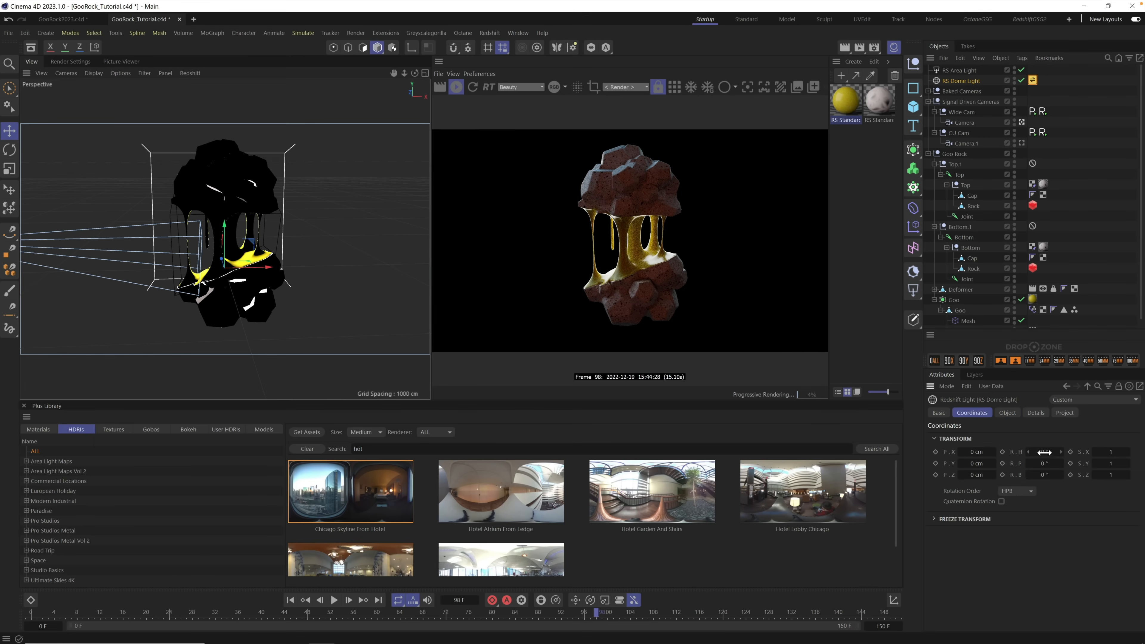
{"action": "mouse_move", "coordinate": [1043, 452]}
{"action": "left_mouse_down"}
{"action": "mouse_move", "coordinate": [989, 452]}
{"action": "mouse_move", "coordinate": [1024, 456]}
{"action": "left_mouse_up"}
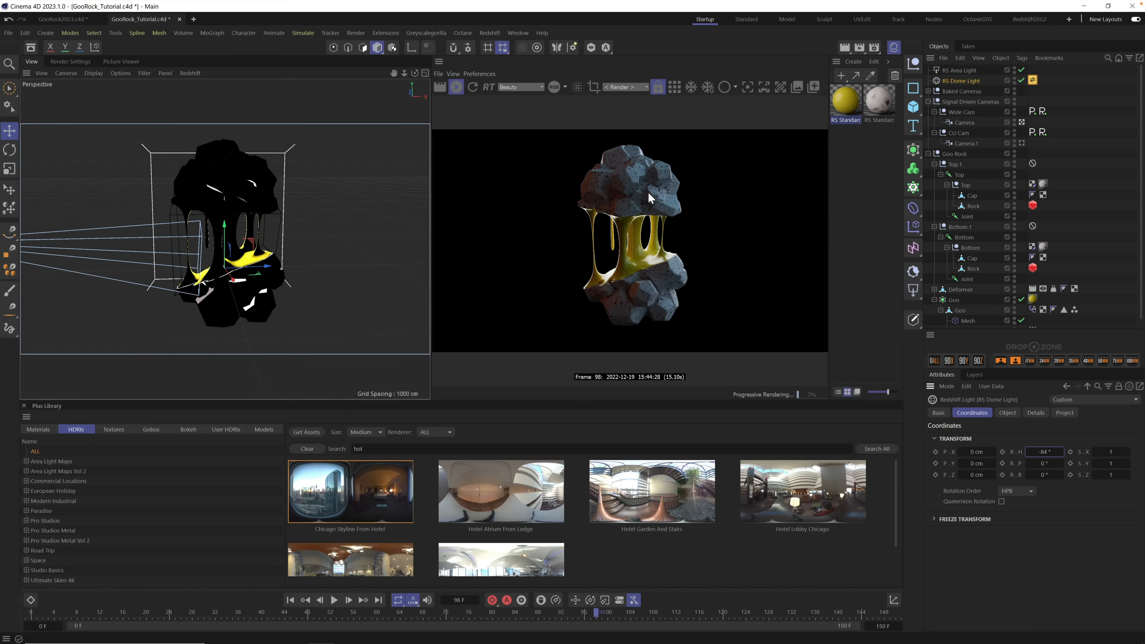
Step: Raise the HDRI dome light's exposure to about 0.648 EV and reduce its saturation to about 46
{"action": "left_click", "coordinate": [1006, 413]}
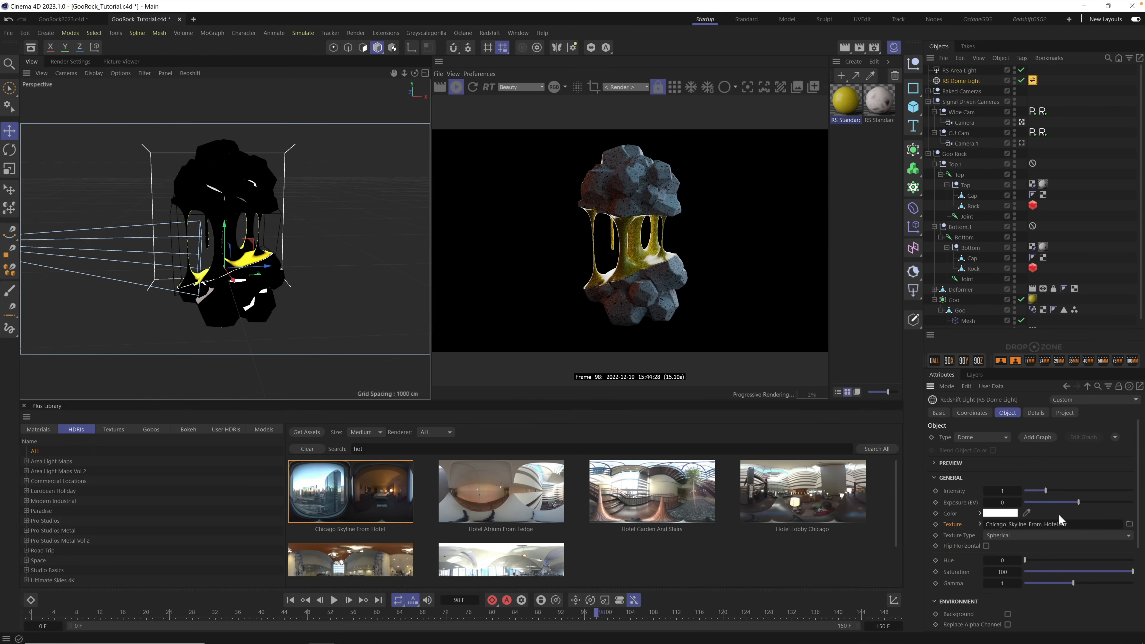
{"action": "left_click_drag", "start_coordinate": [1083, 502], "coordinate": [1081, 502]}
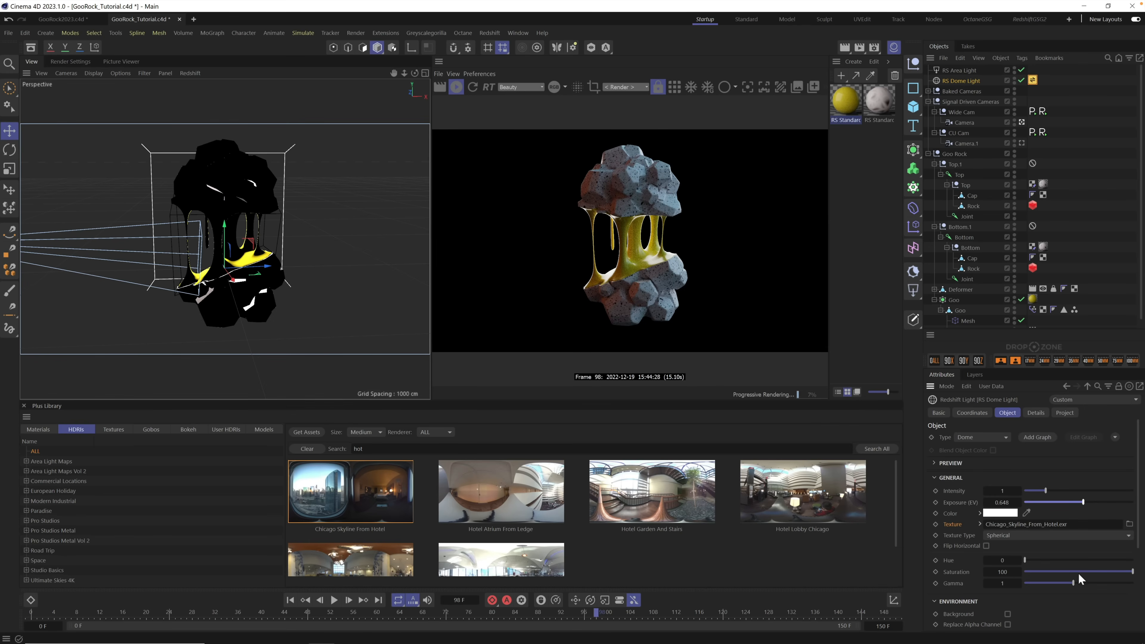
{"action": "left_click_drag", "start_coordinate": [1078, 572], "coordinate": [1073, 571]}
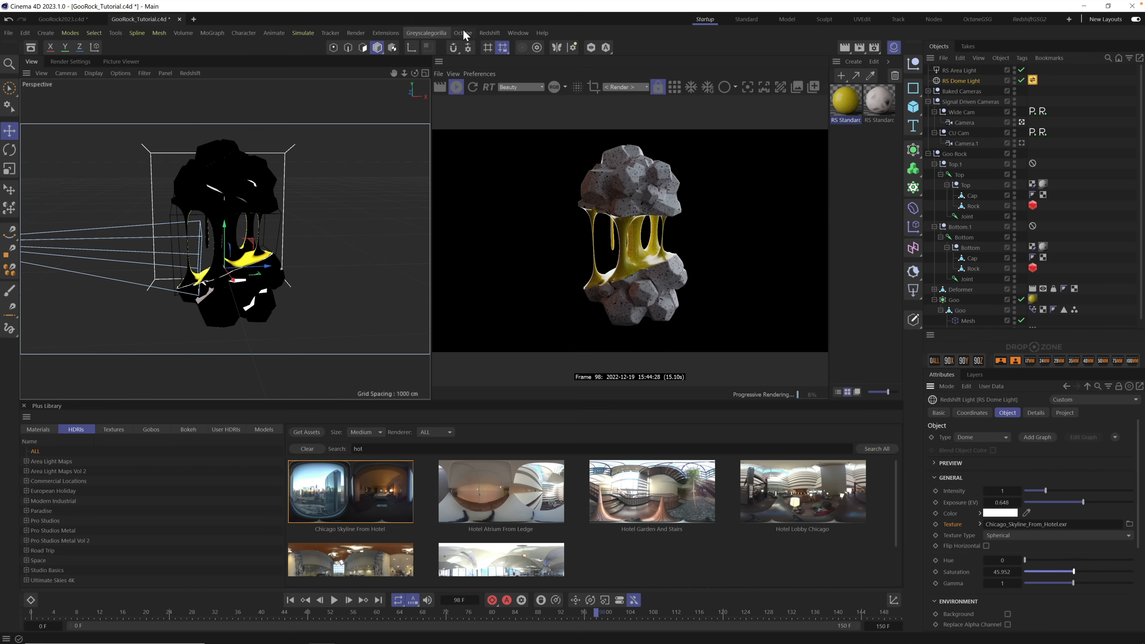
Step: Add a second Redshift Dome Light to serve as a plain background
{"action": "left_click", "coordinate": [489, 33]}
{"action": "mouse_move", "coordinate": [549, 63]}
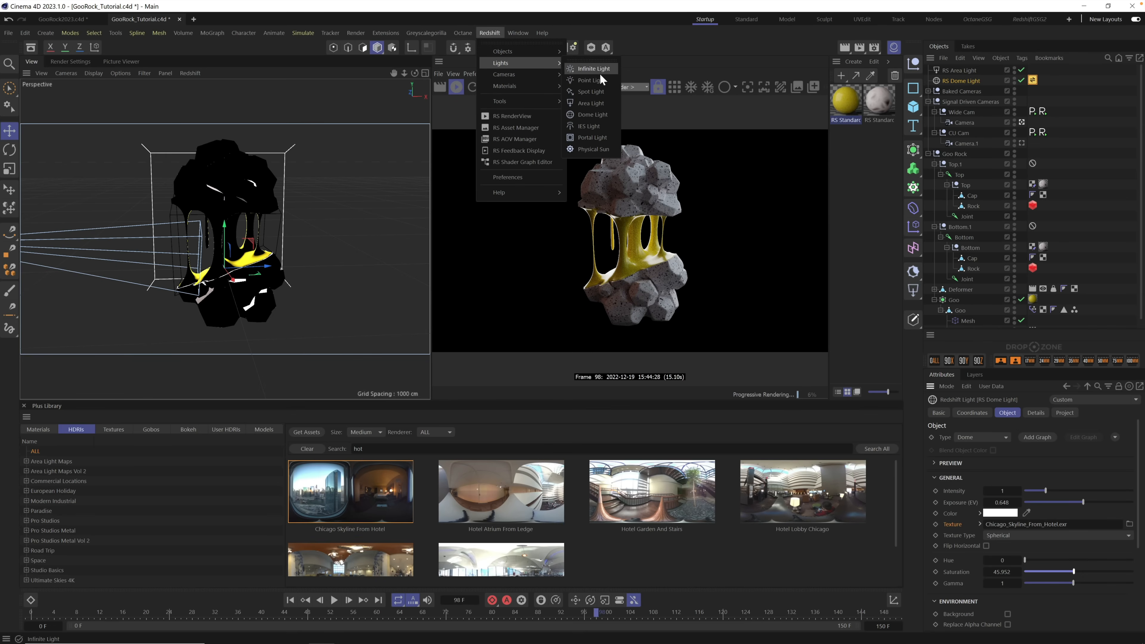
{"action": "left_click", "coordinate": [590, 115]}
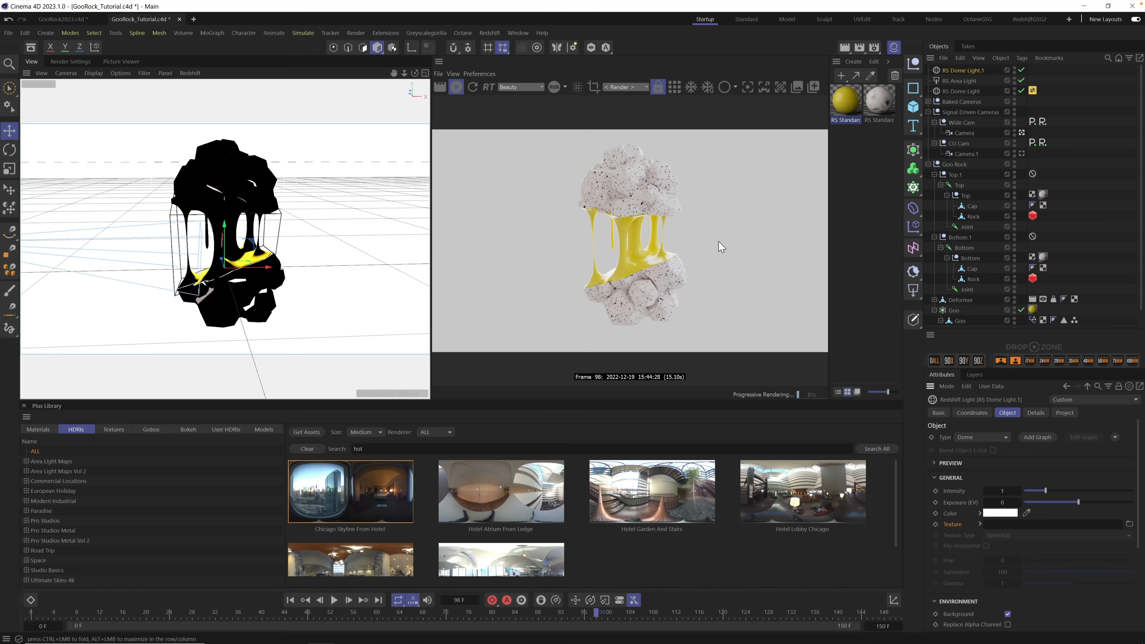
Step: Set the new dome light's diffuse, reflection, transmission, single scattering, multiple scattering, global illumination and volume contributions all to 0
{"action": "left_click", "coordinate": [968, 71]}
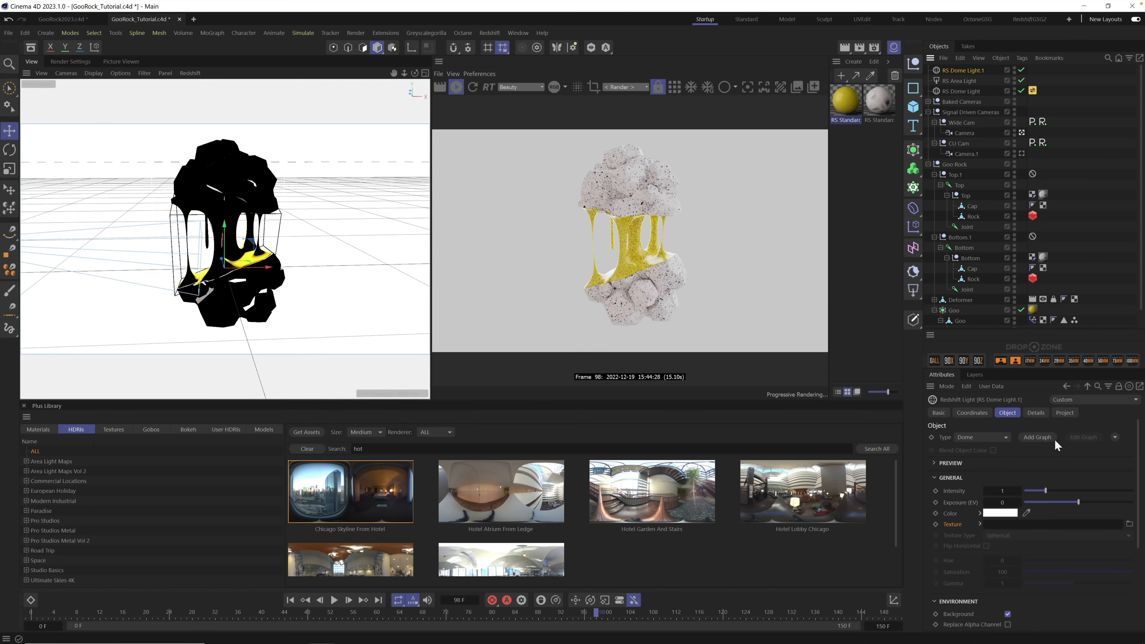
{"action": "left_click", "coordinate": [1036, 413]}
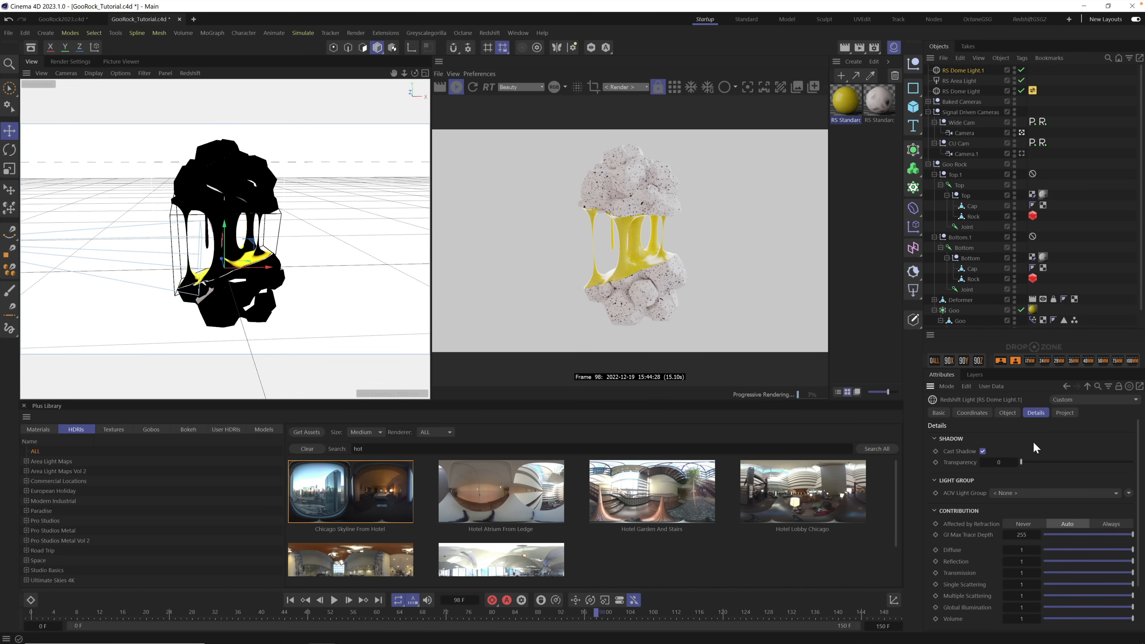
{"action": "left_click_drag", "start_coordinate": [1057, 549], "coordinate": [1032, 584]}
{"action": "left_click_drag", "start_coordinate": [1043, 596], "coordinate": [1023, 619]}
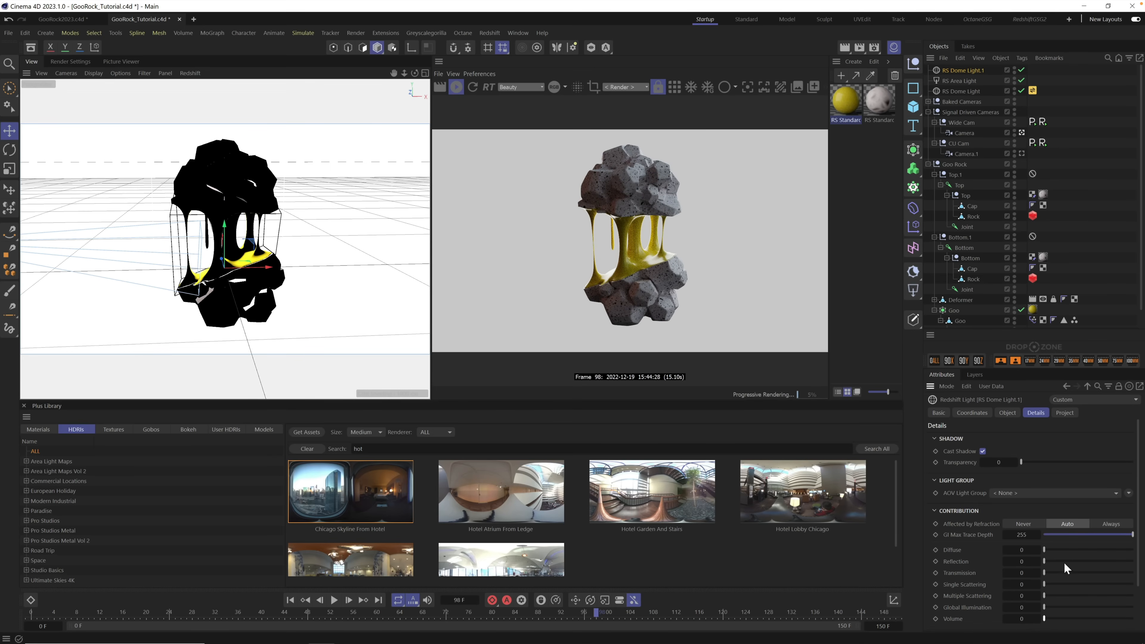
{"action": "left_click_drag", "start_coordinate": [1066, 548], "coordinate": [1060, 548]}
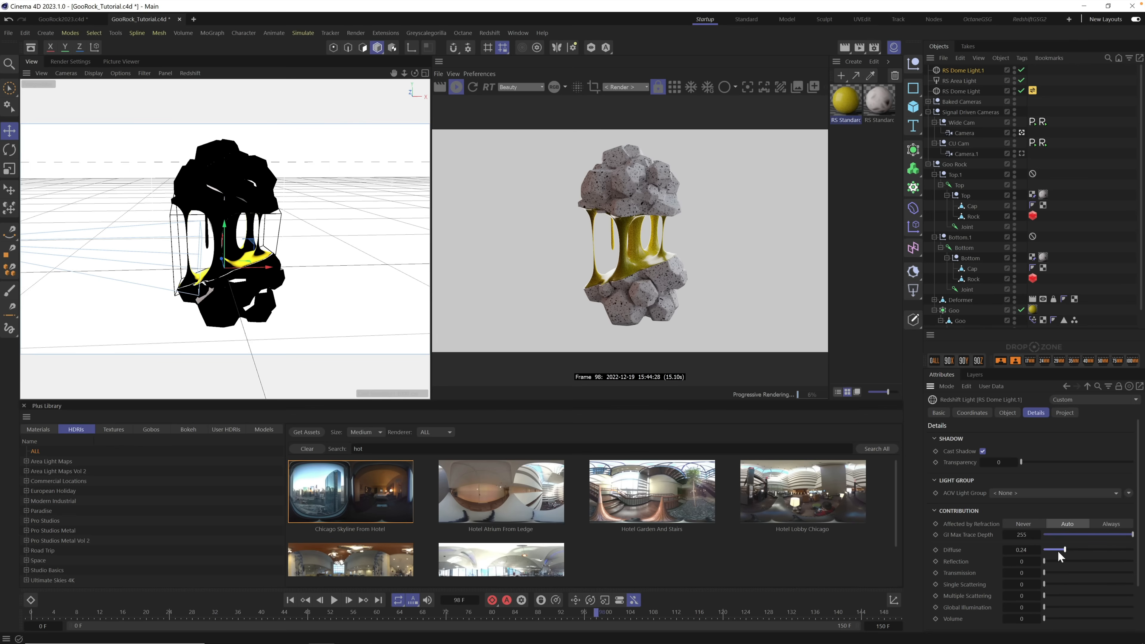
{"action": "left_click_drag", "start_coordinate": [1057, 549], "coordinate": [1031, 549]}
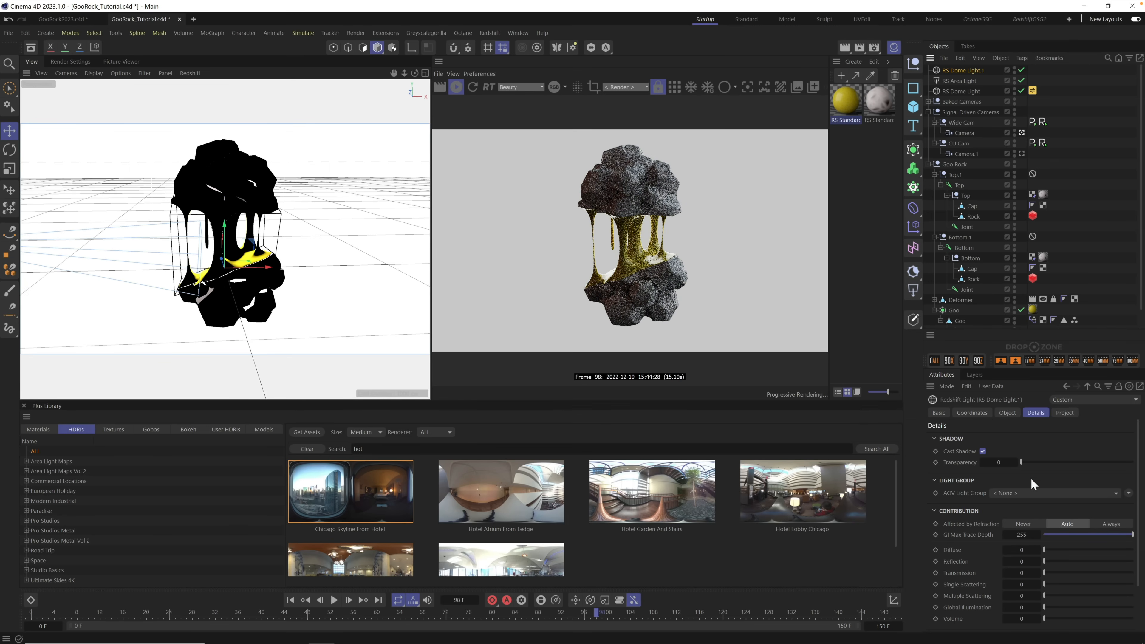
Step: Color the new dome light red (RGB 216, 39, 39) as the scene background
{"action": "left_click", "coordinate": [1007, 412]}
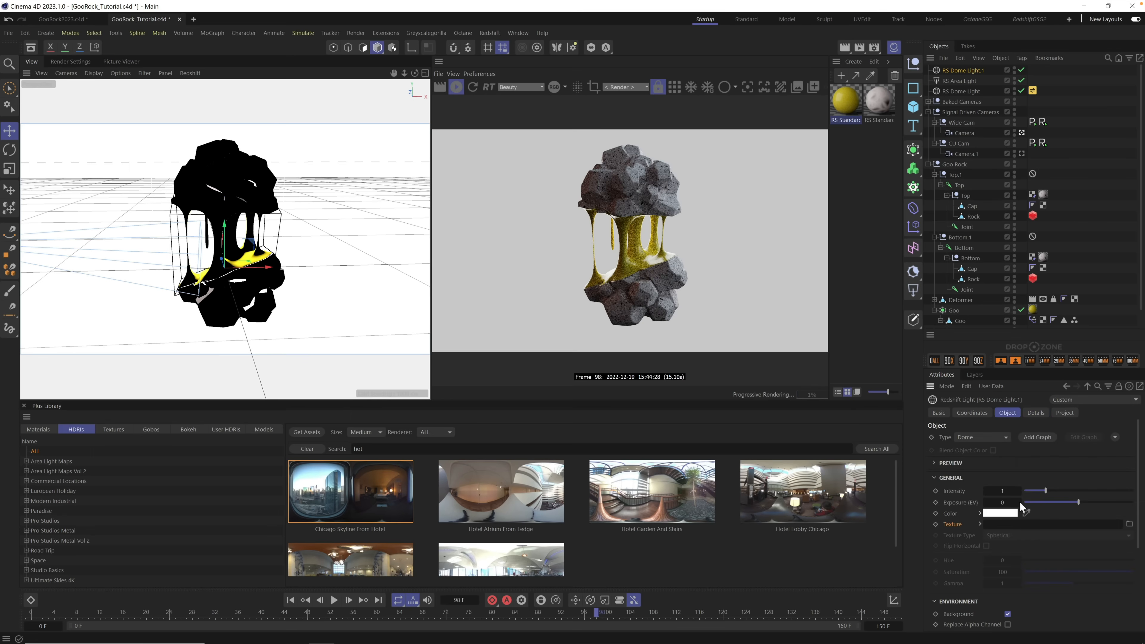
{"action": "left_click", "coordinate": [1002, 513]}
{"action": "left_click", "coordinate": [956, 574]}
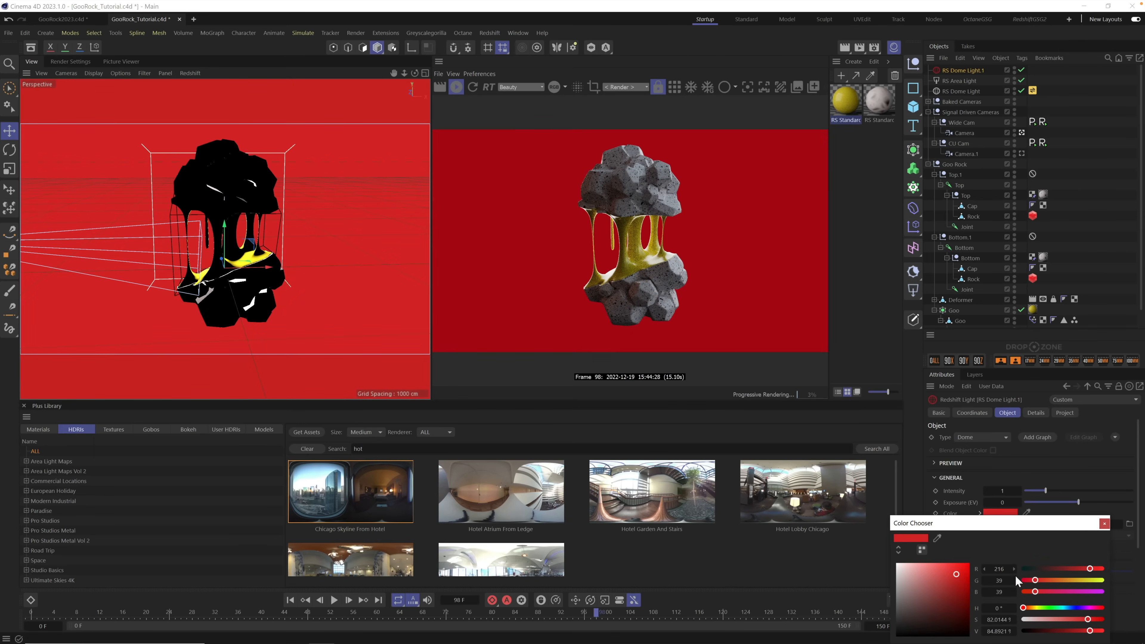
{"action": "left_click", "coordinate": [1104, 524]}
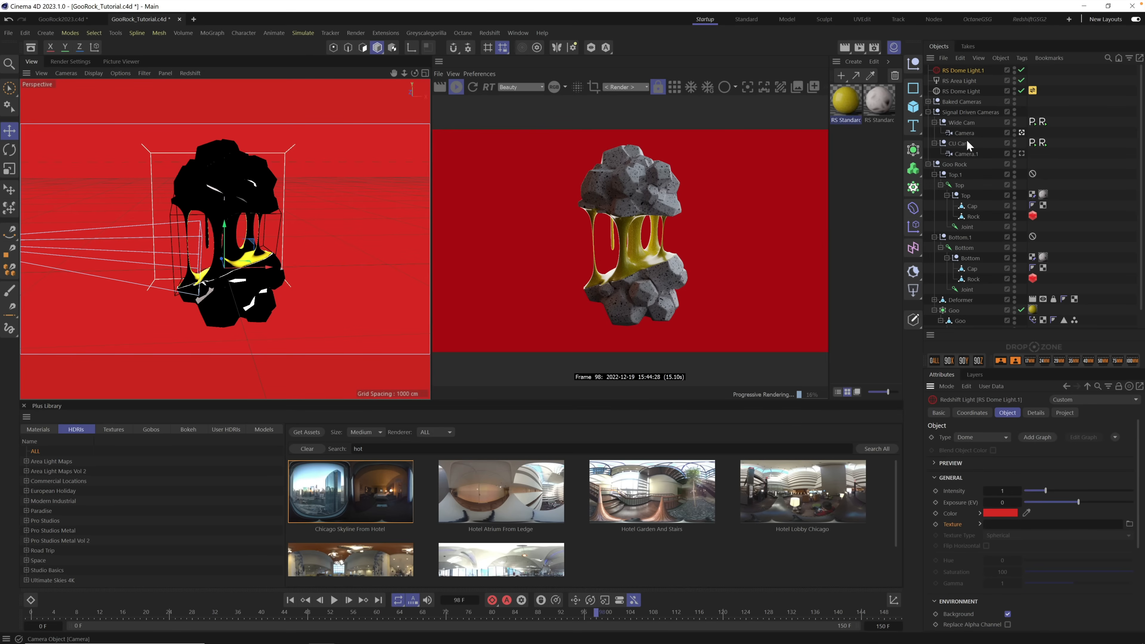
Step: Look through the CU Cam camera and set the yellow goo material's emission weight to about 0.148
{"action": "left_click", "coordinate": [1021, 153]}
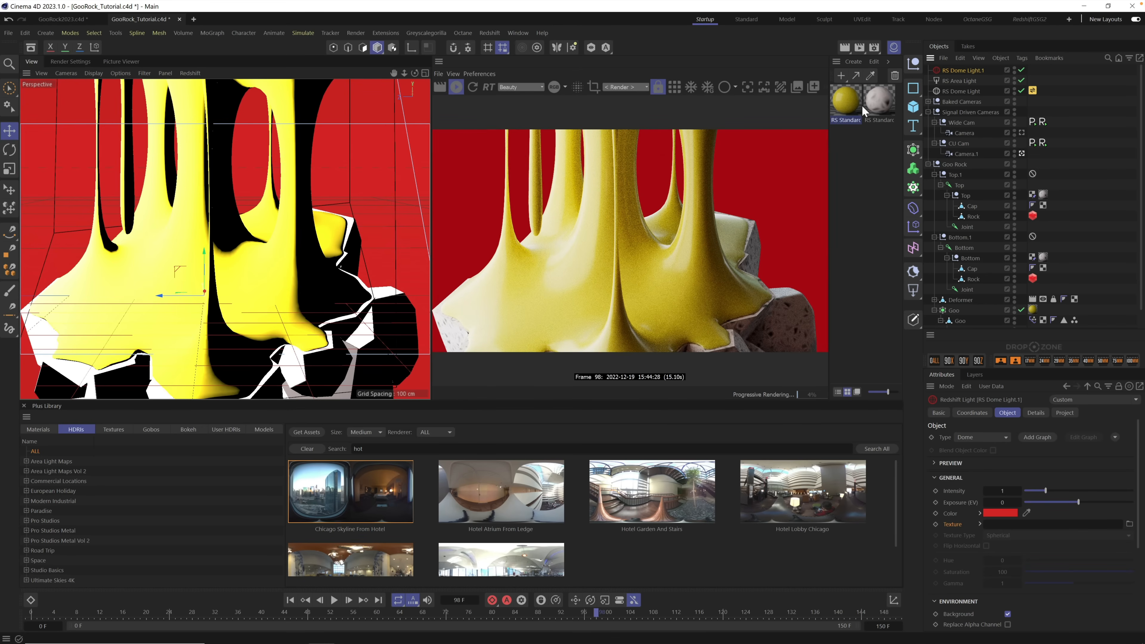
{"action": "double_click", "coordinate": [847, 102]}
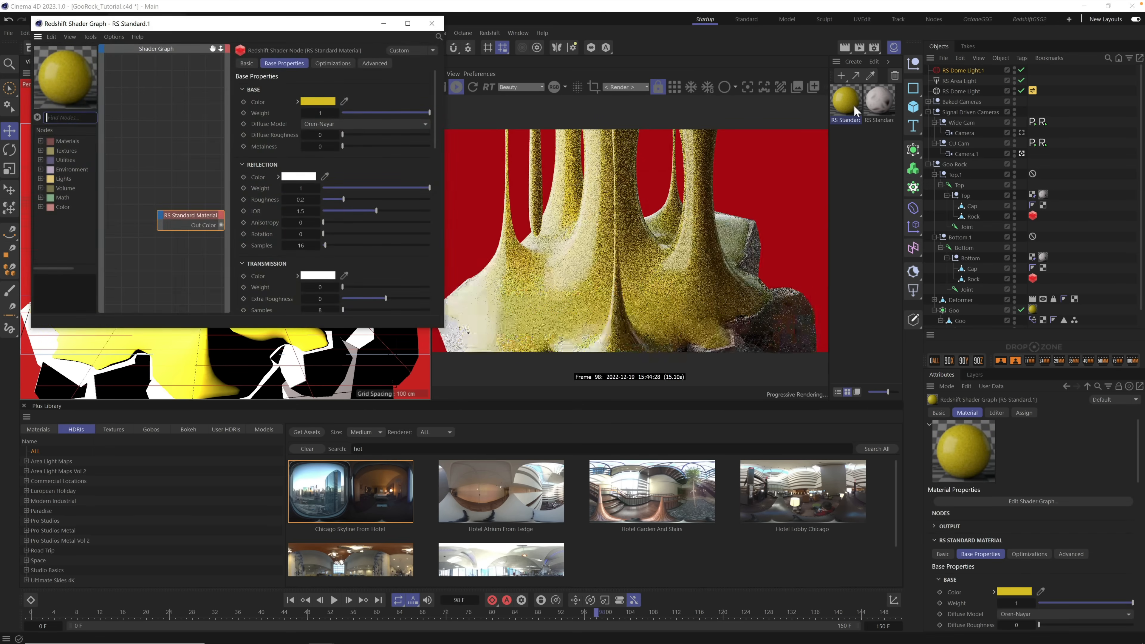
{"action": "left_click_drag", "start_coordinate": [434, 93], "coordinate": [434, 293]}
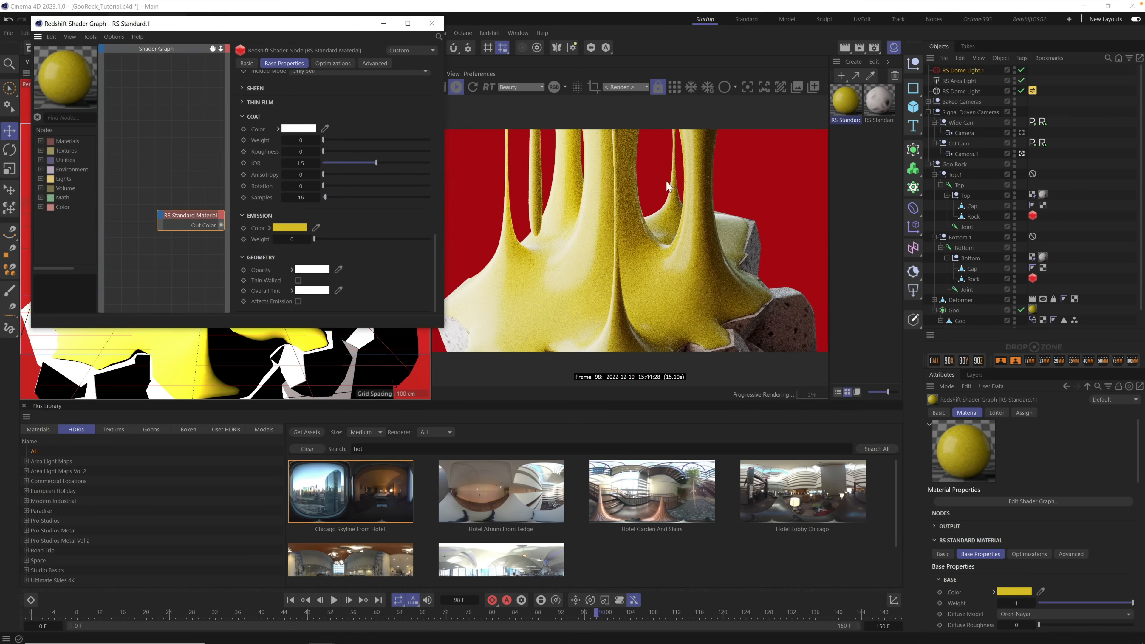
{"action": "left_click_drag", "start_coordinate": [344, 239], "coordinate": [431, 239]}
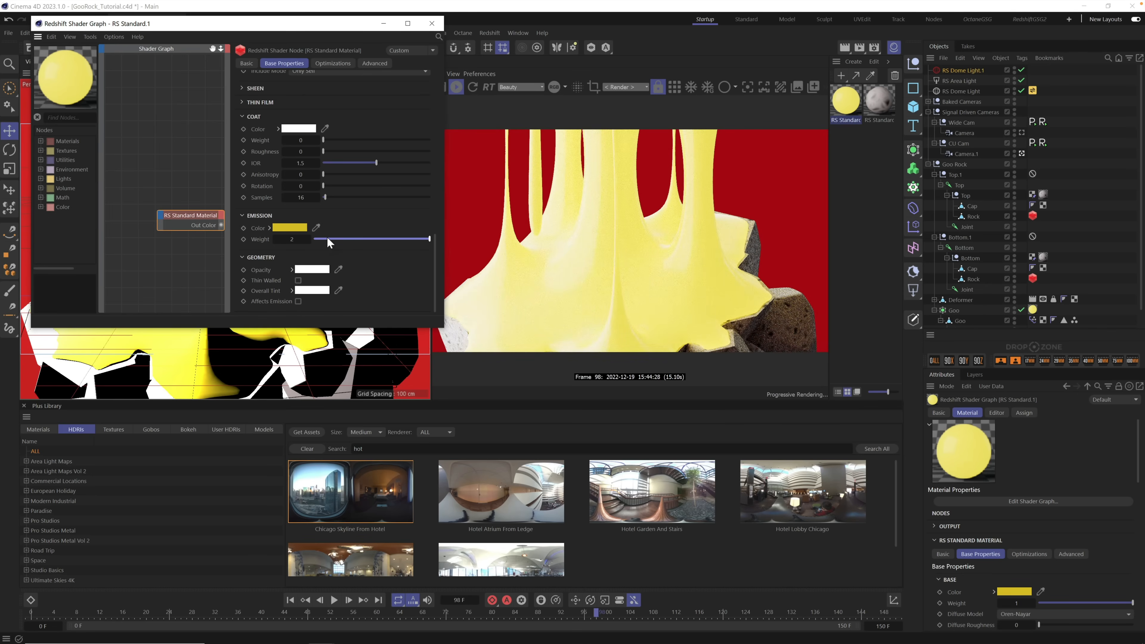
{"action": "mouse_move", "coordinate": [327, 236]}
{"action": "left_mouse_down"}
{"action": "mouse_move", "coordinate": [308, 236]}
{"action": "mouse_move", "coordinate": [323, 240]}
{"action": "left_mouse_up"}
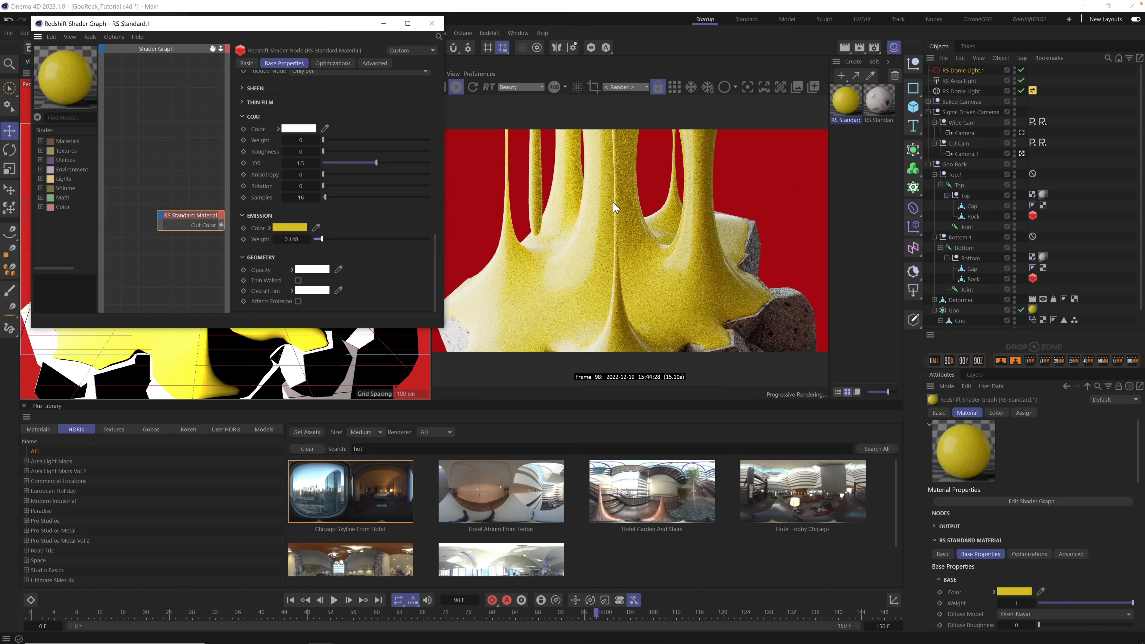
Step: Recolor the background dome light RS Dome Light.1 to a dark purple, about RGB 85, 24, 113
{"action": "left_click", "coordinate": [963, 71]}
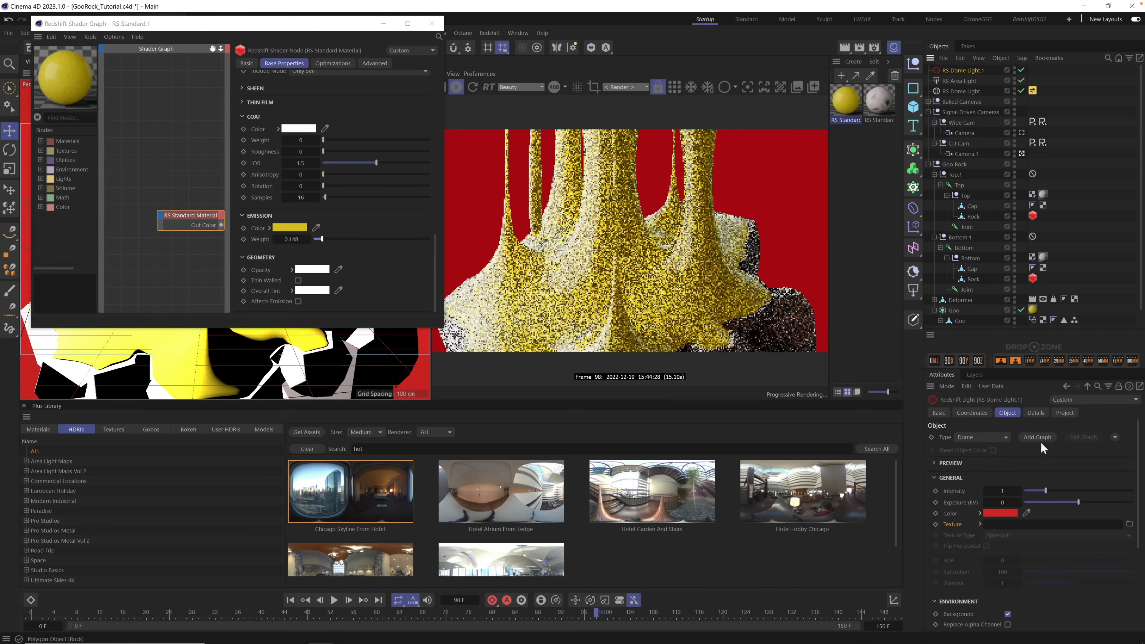
{"action": "left_click", "coordinate": [1003, 512]}
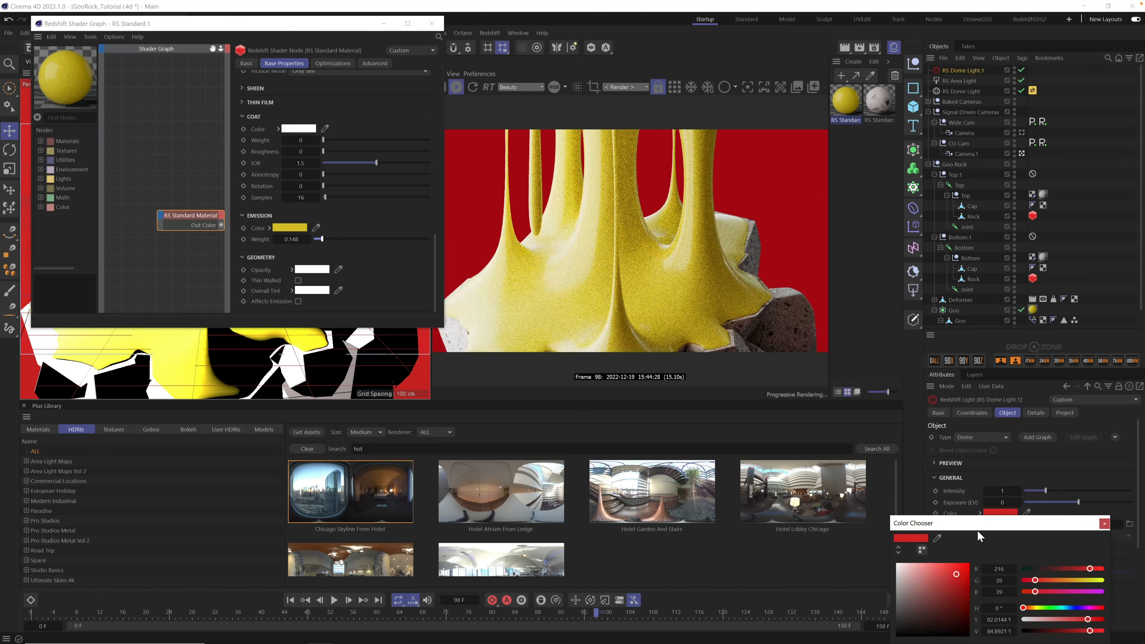
{"action": "left_click_drag", "start_coordinate": [977, 529], "coordinate": [946, 319]}
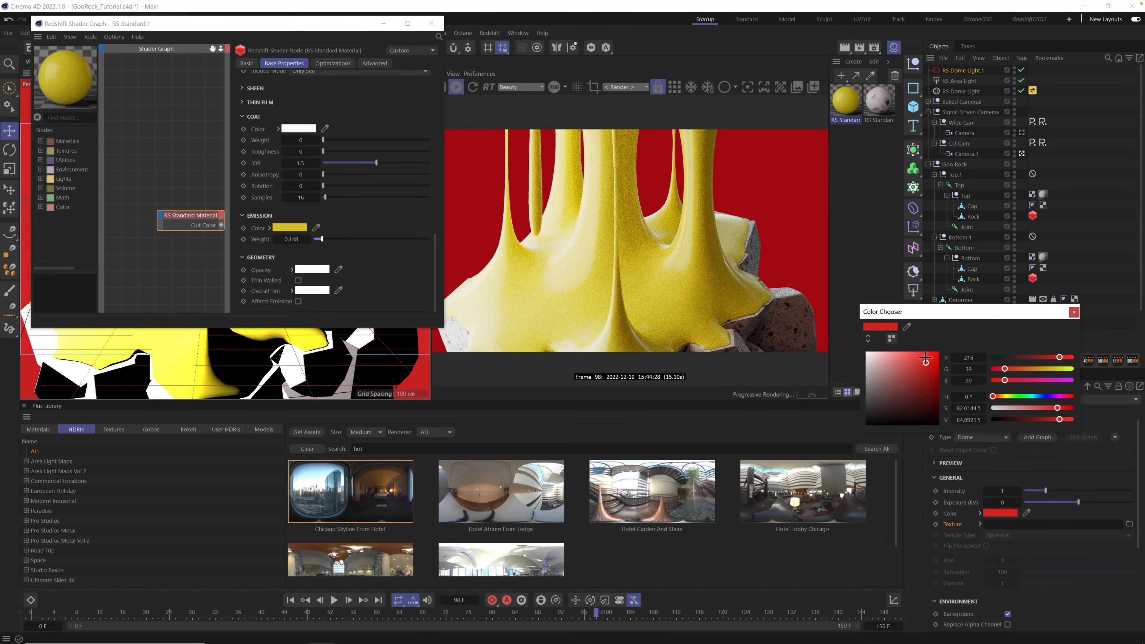
{"action": "left_click_drag", "start_coordinate": [1046, 397], "coordinate": [1056, 397]}
{"action": "left_click_drag", "start_coordinate": [925, 363], "coordinate": [929, 393]}
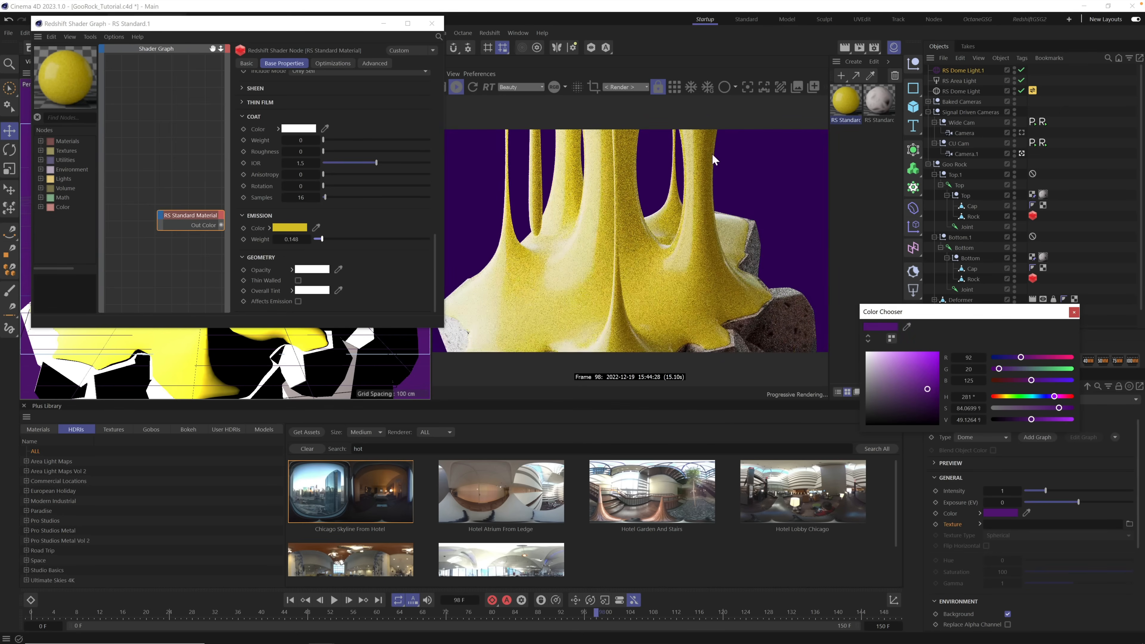
{"action": "left_click_drag", "start_coordinate": [927, 391], "coordinate": [924, 386]}
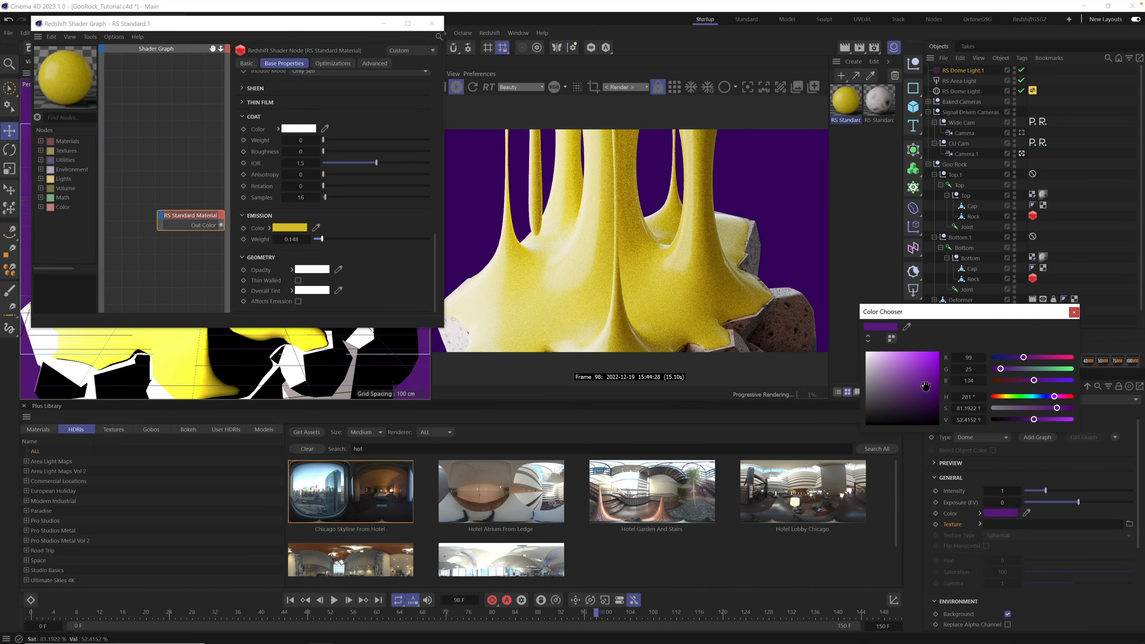
{"action": "left_click_drag", "start_coordinate": [923, 388], "coordinate": [920, 395]}
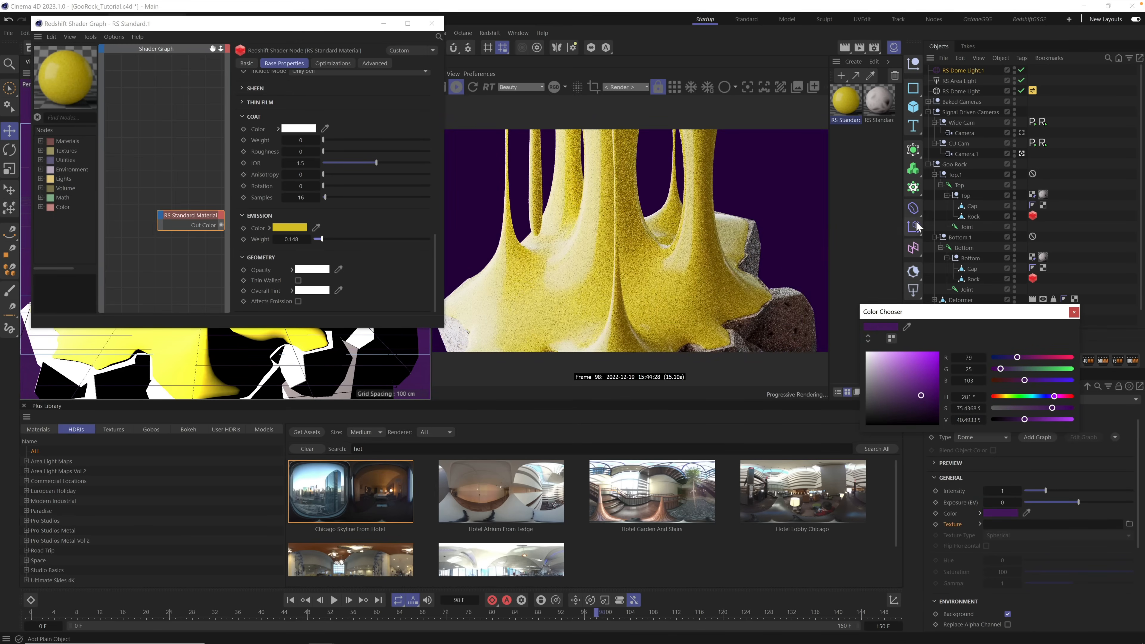
{"action": "left_click", "coordinate": [921, 392]}
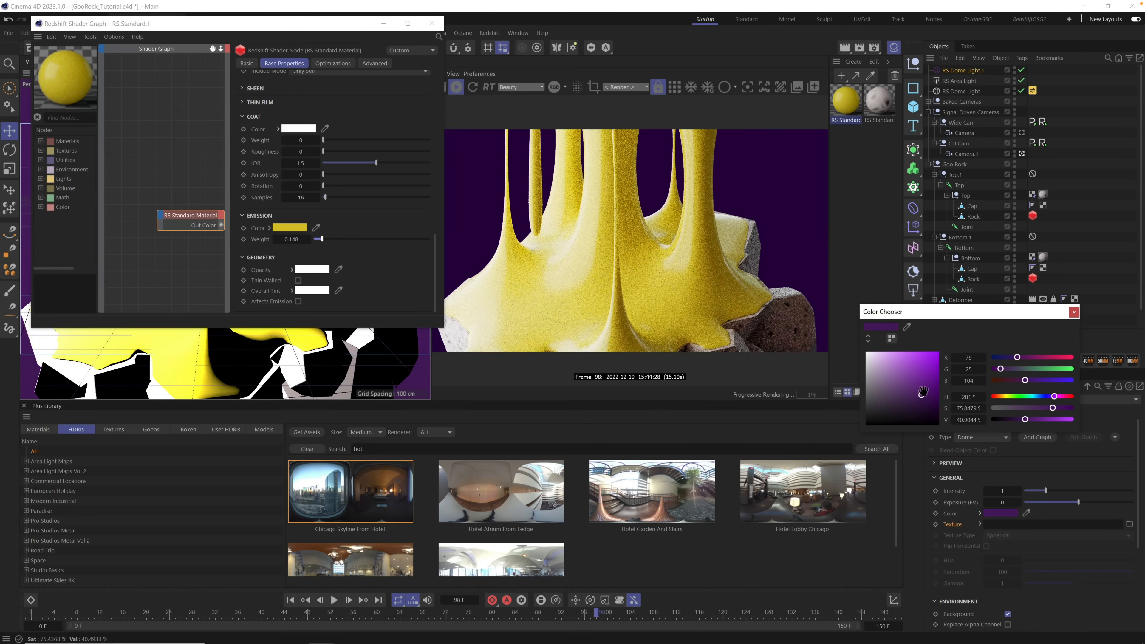
{"action": "left_click_drag", "start_coordinate": [922, 392], "coordinate": [923, 392]}
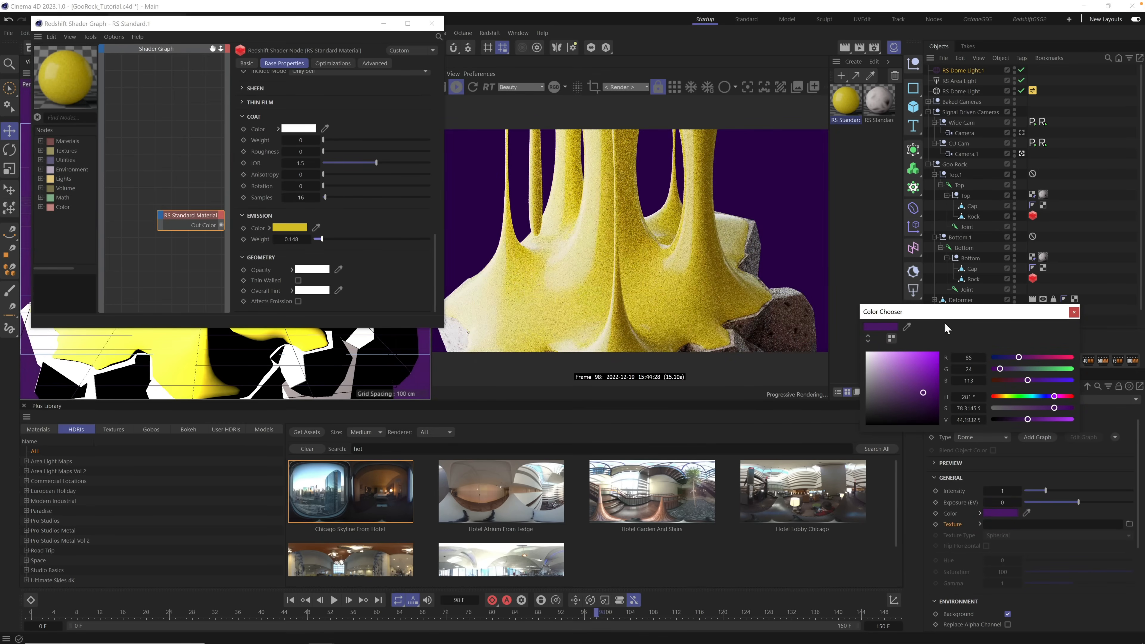
Step: Look through the Wide Cam, change the goo material's subsurface color to green (RGB 165, 220, 37), and close the shader graph
{"action": "left_click", "coordinate": [1022, 133]}
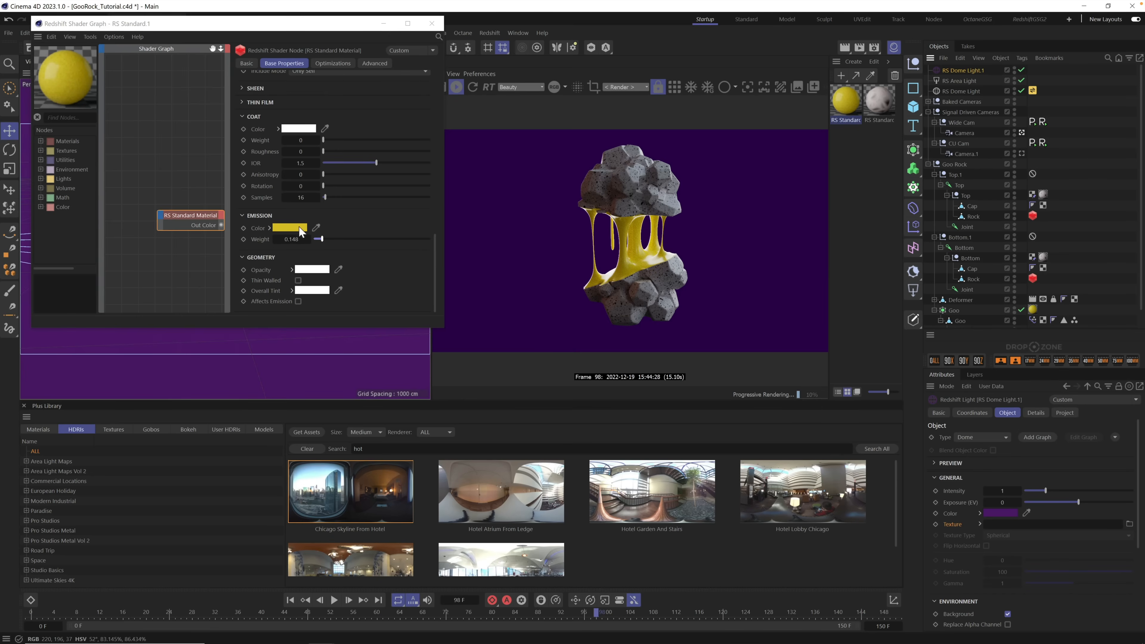
{"action": "left_click_drag", "start_coordinate": [435, 256], "coordinate": [437, 175]}
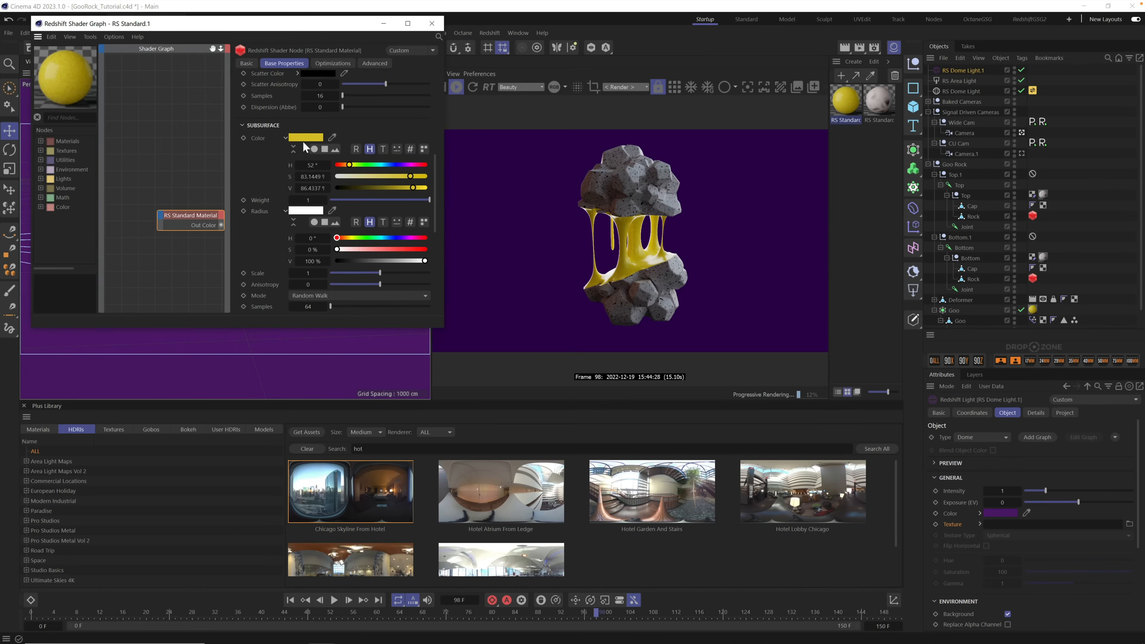
{"action": "left_click", "coordinate": [304, 136]}
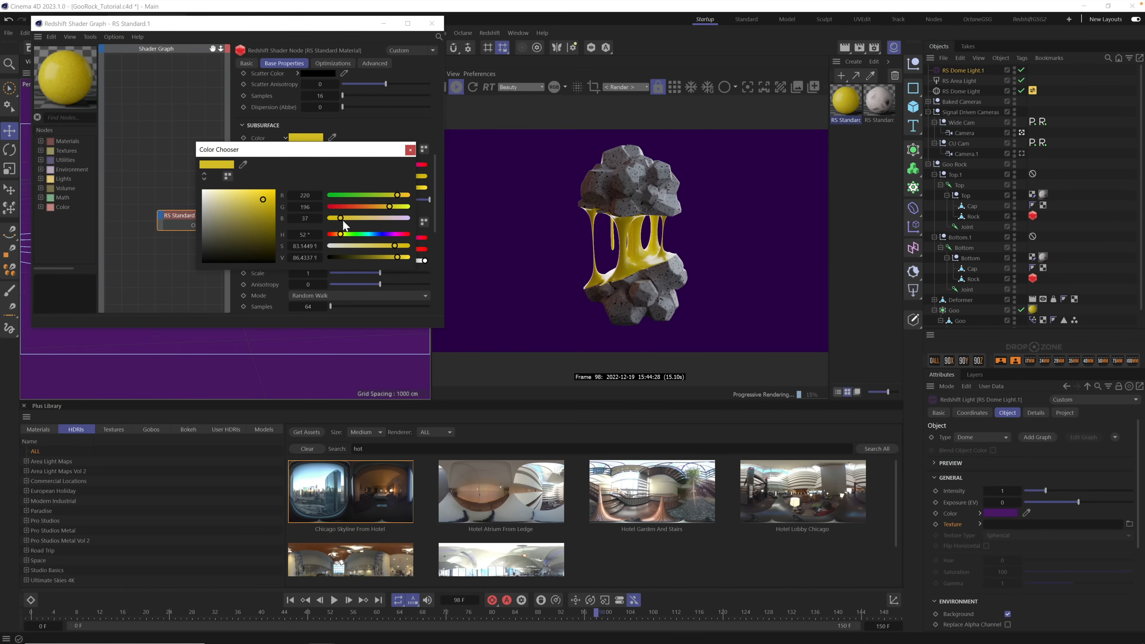
{"action": "left_click_drag", "start_coordinate": [346, 235], "coordinate": [345, 233]}
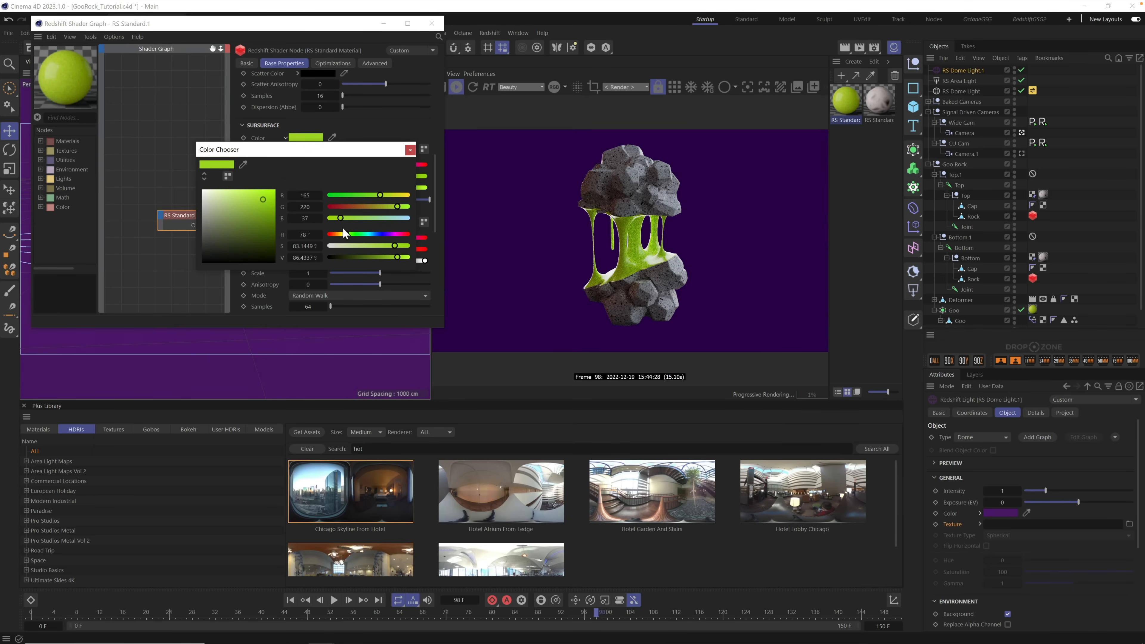
{"action": "left_click", "coordinate": [409, 150]}
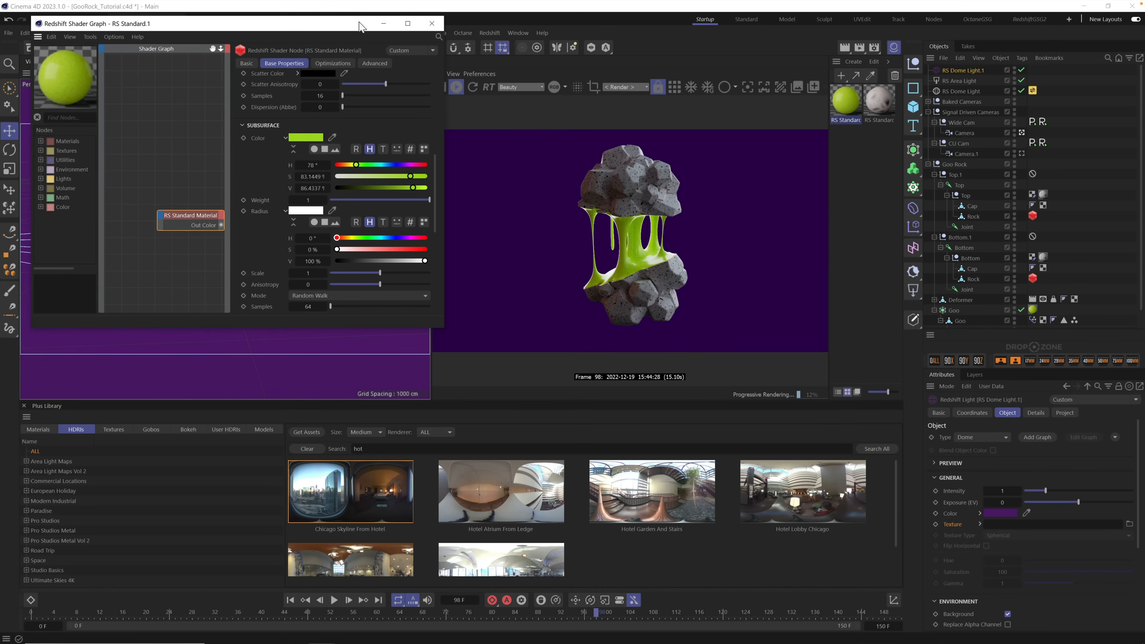
{"action": "left_click_drag", "start_coordinate": [356, 23], "coordinate": [384, 139]}
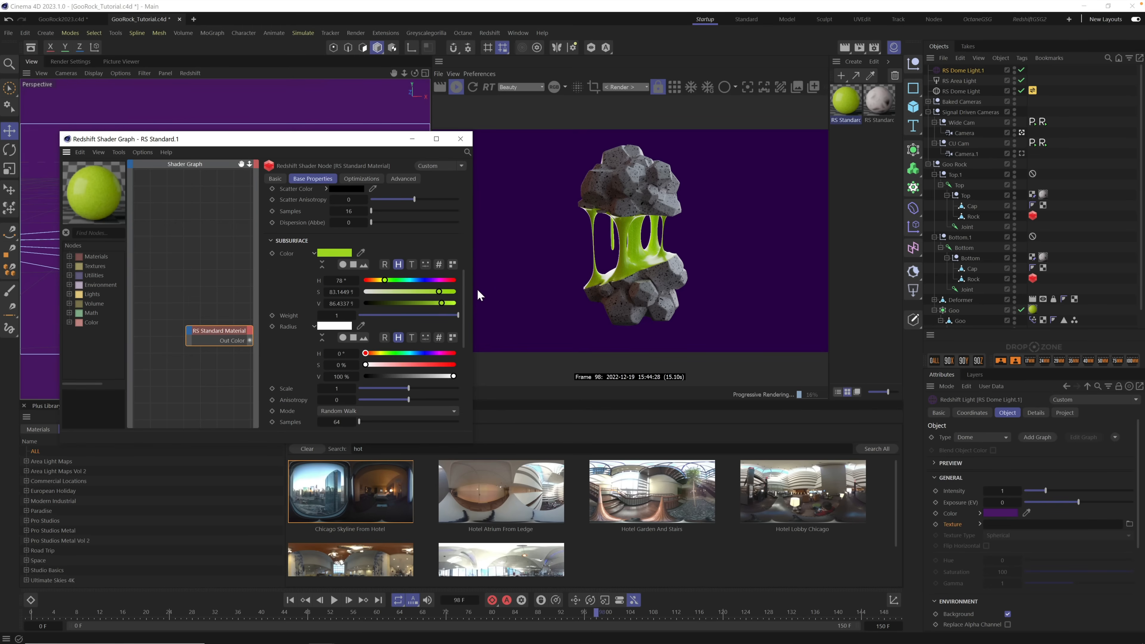
{"action": "left_click", "coordinate": [461, 139]}
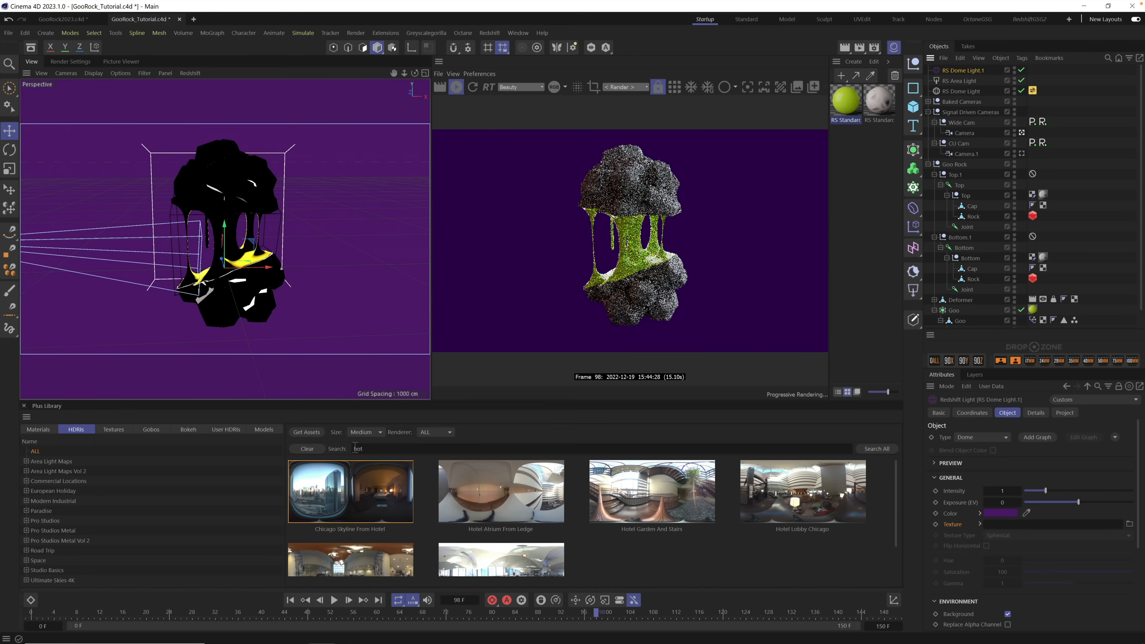
Step: Show the Metal Vol1 - Redshift materials in the Plus Library with the search text cleared
{"action": "left_click", "coordinate": [38, 428]}
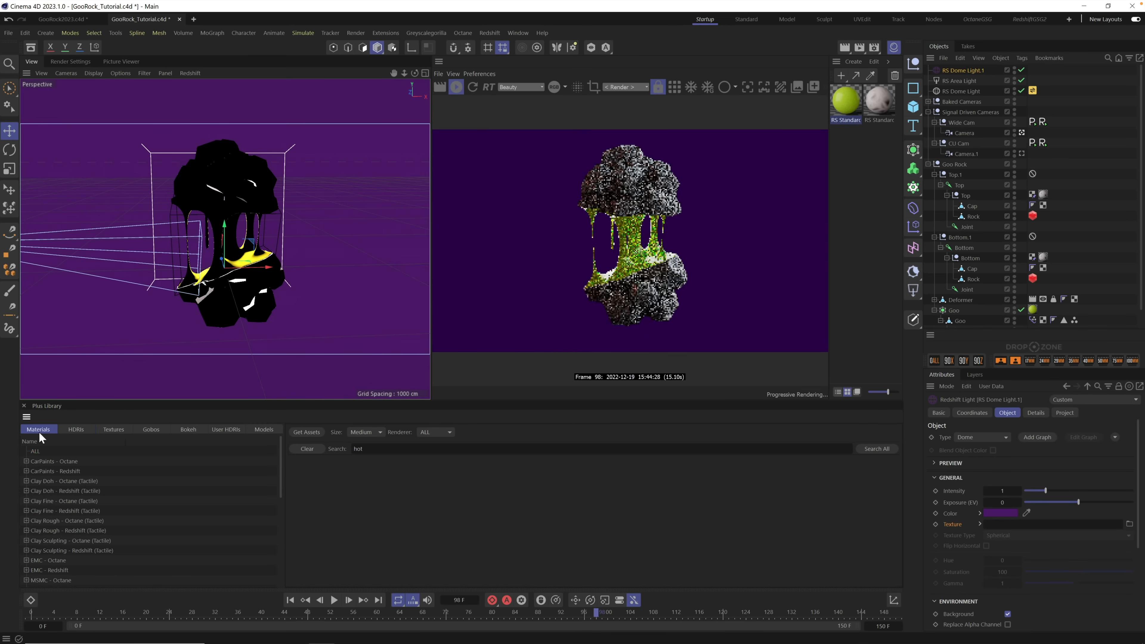
{"action": "scroll", "coordinate": [41, 556], "scroll_direction": "down", "scroll_amount": 6}
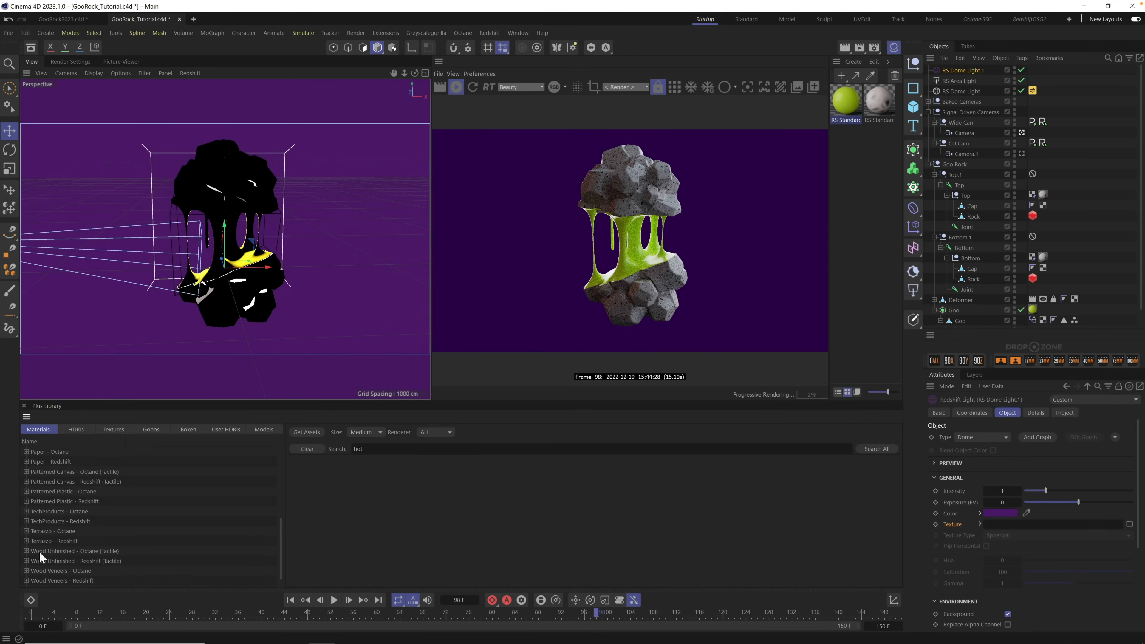
{"action": "scroll", "coordinate": [51, 523], "scroll_direction": "down", "scroll_amount": 1}
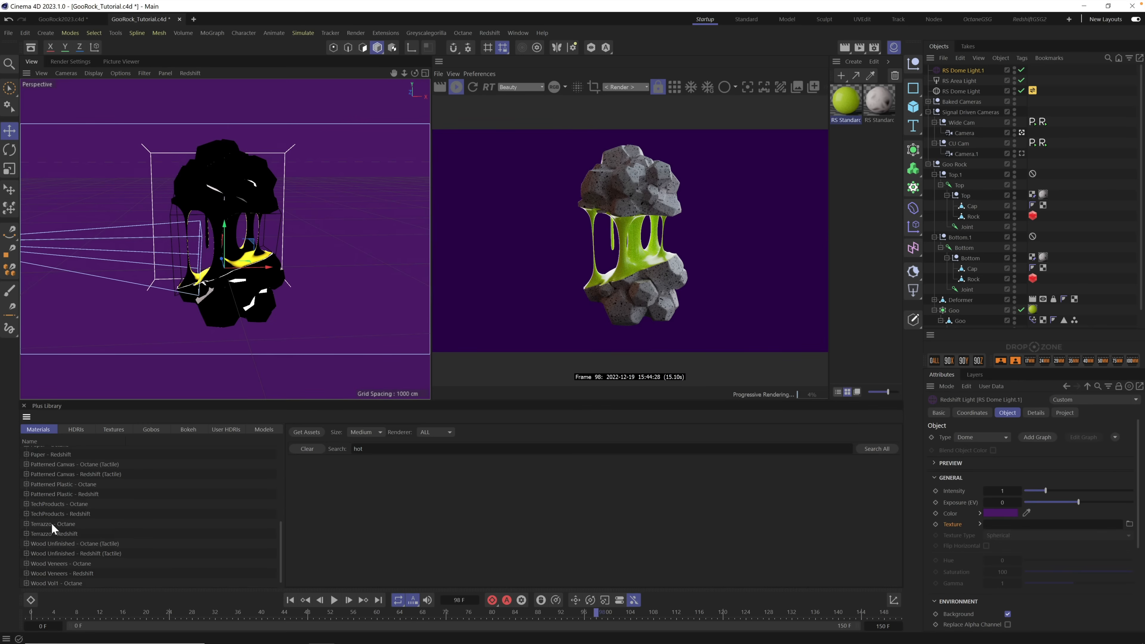
{"action": "scroll", "coordinate": [51, 523], "scroll_direction": "up", "scroll_amount": 1}
{"action": "scroll", "coordinate": [51, 523], "scroll_direction": "up", "scroll_amount": 3}
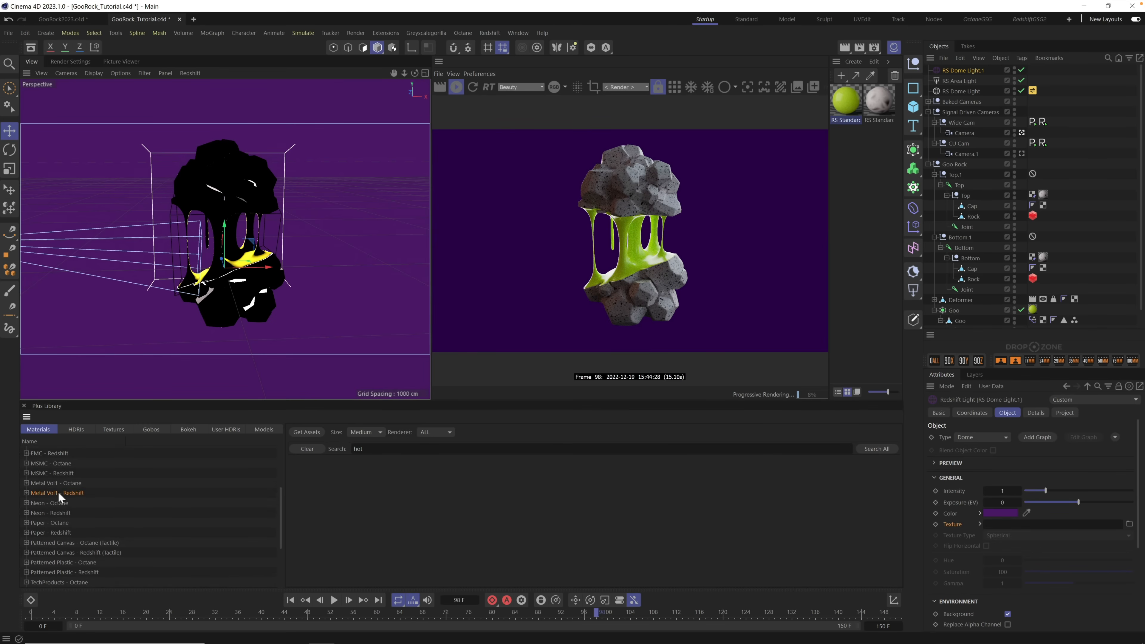
{"action": "left_click", "coordinate": [307, 448]}
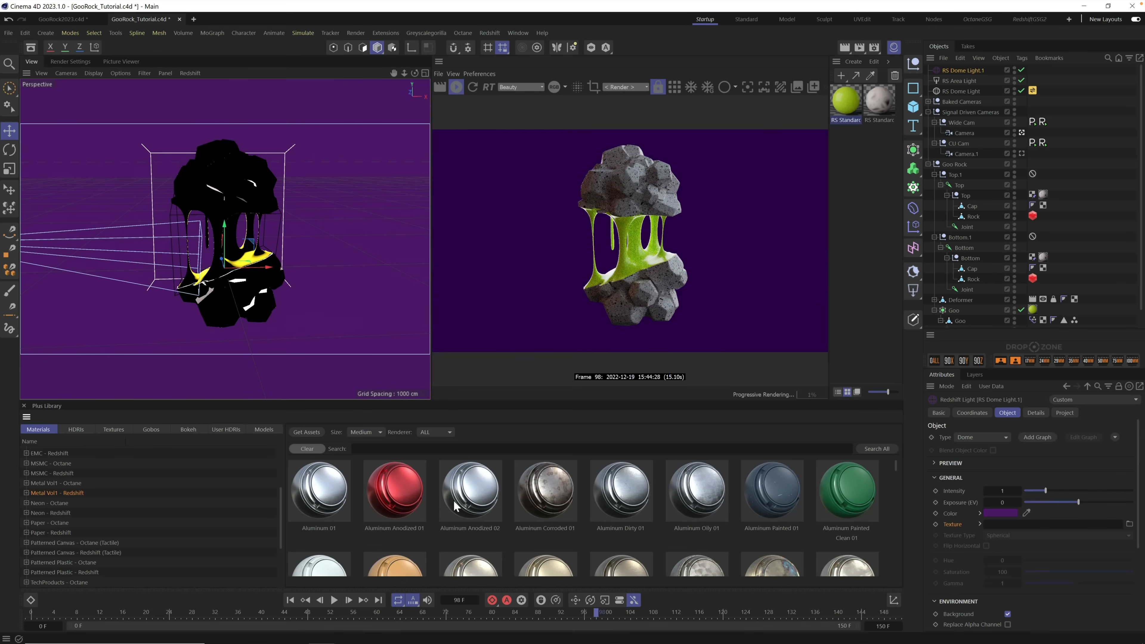
Step: Find the Lead 01 metal material and use it to replace the existing rock material
{"action": "scroll", "coordinate": [454, 505], "scroll_direction": "down", "scroll_amount": 2}
{"action": "scroll", "coordinate": [455, 505], "scroll_direction": "down", "scroll_amount": 3}
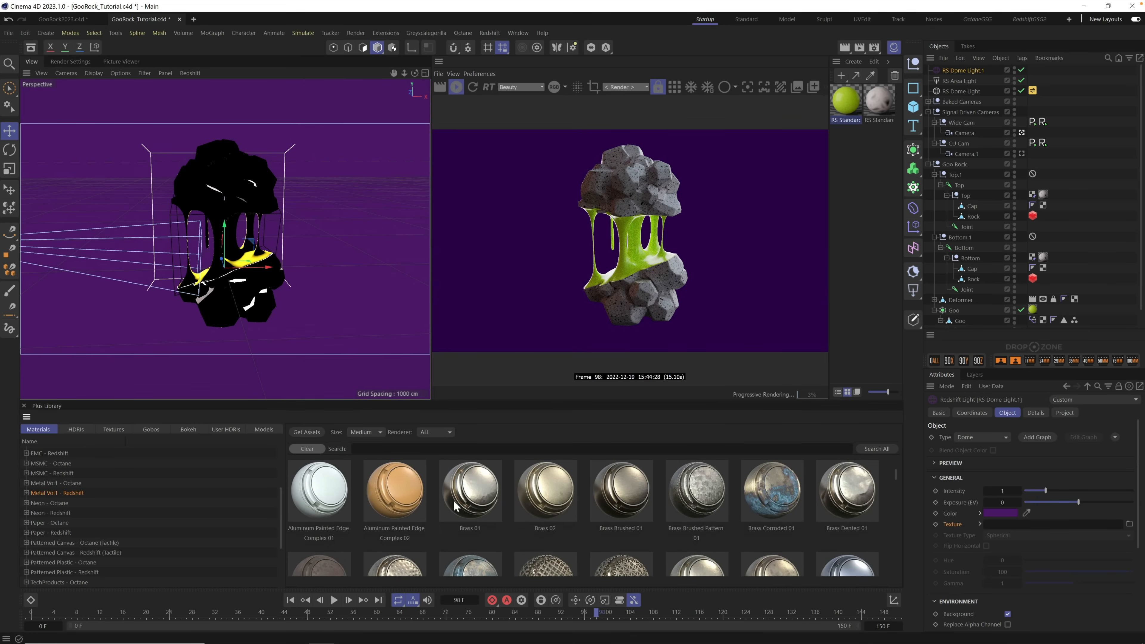
{"action": "scroll", "coordinate": [454, 504], "scroll_direction": "down", "scroll_amount": 6}
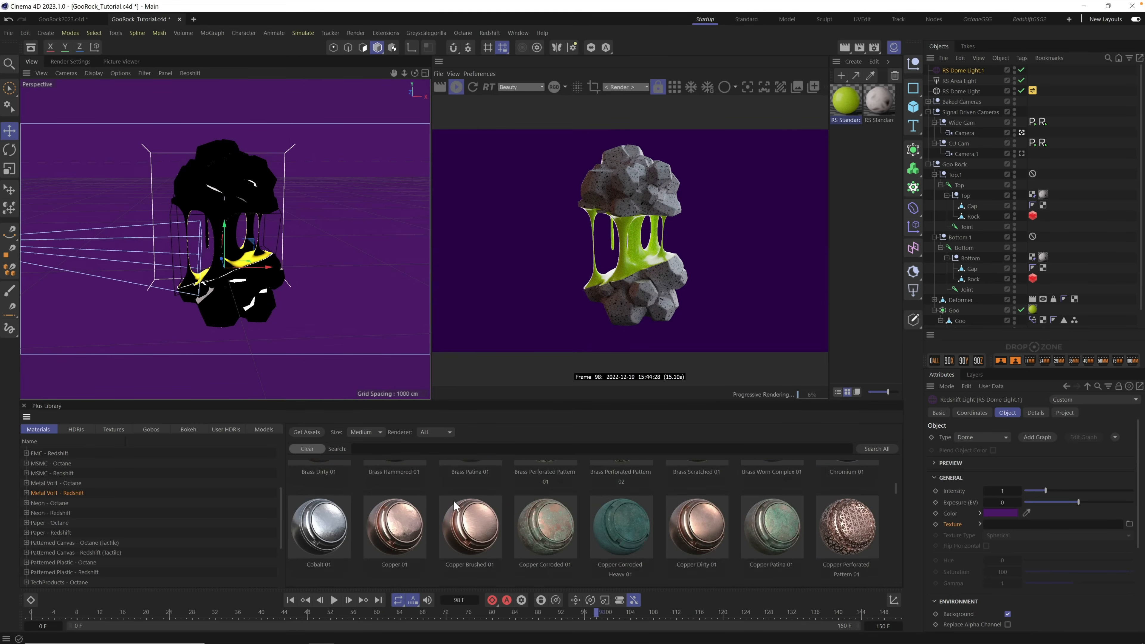
{"action": "scroll", "coordinate": [454, 500], "scroll_direction": "up", "scroll_amount": 1}
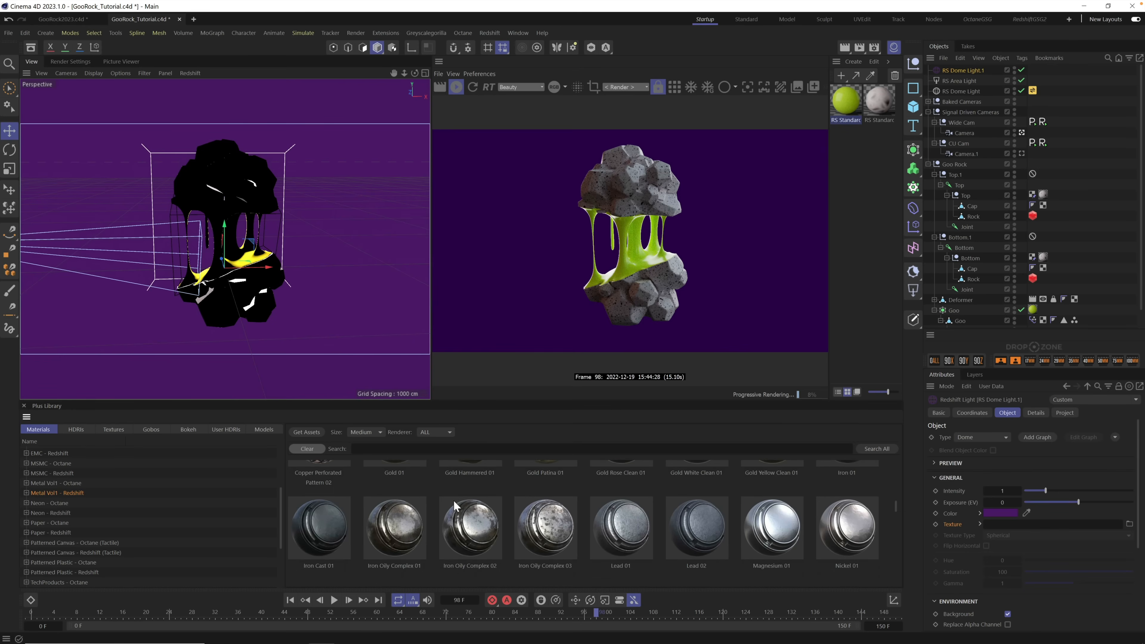
{"action": "scroll", "coordinate": [454, 500], "scroll_direction": "down", "scroll_amount": 1}
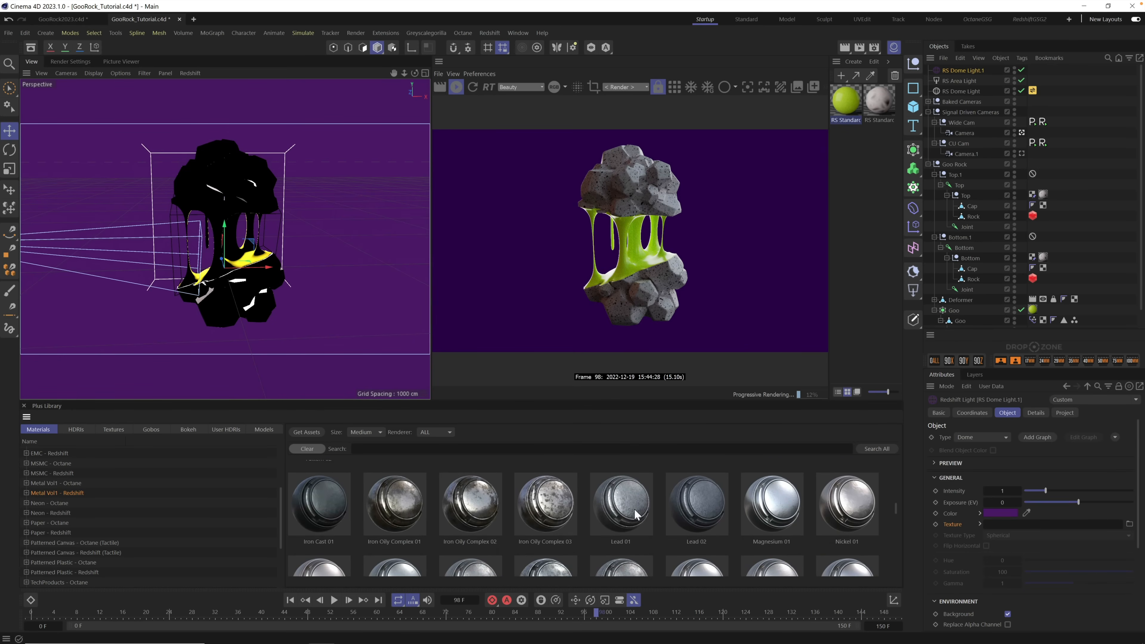
{"action": "left_click_drag", "start_coordinate": [628, 511], "coordinate": [882, 116]}
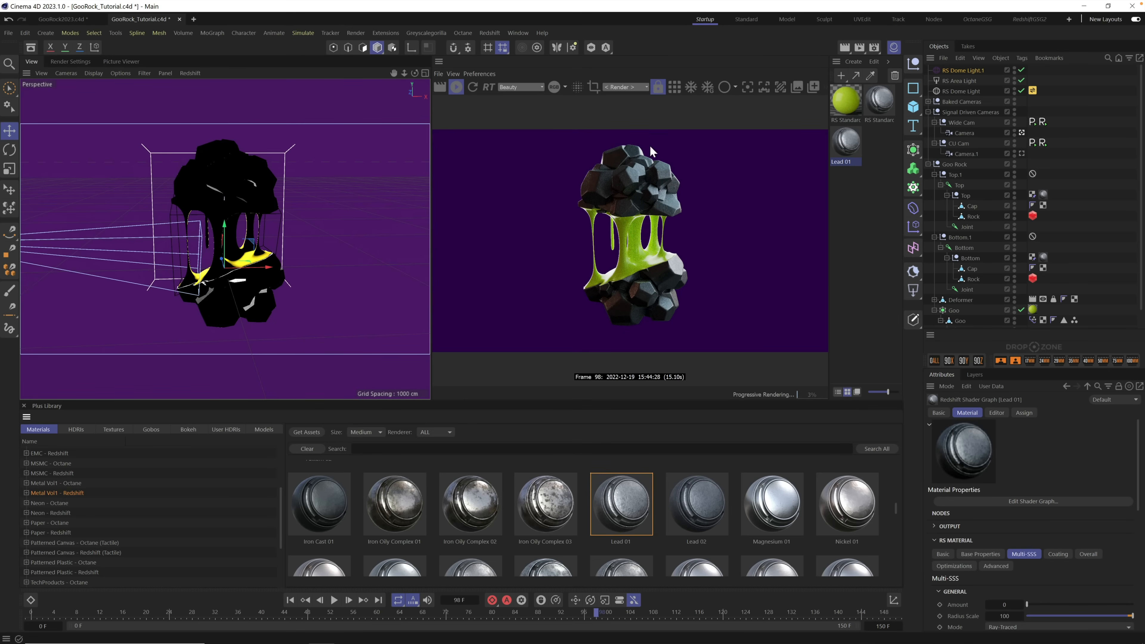
Step: Set Length U and Length V to 200% on the material tags of both the Top and Bottom rocks
{"action": "left_click", "coordinate": [1042, 195]}
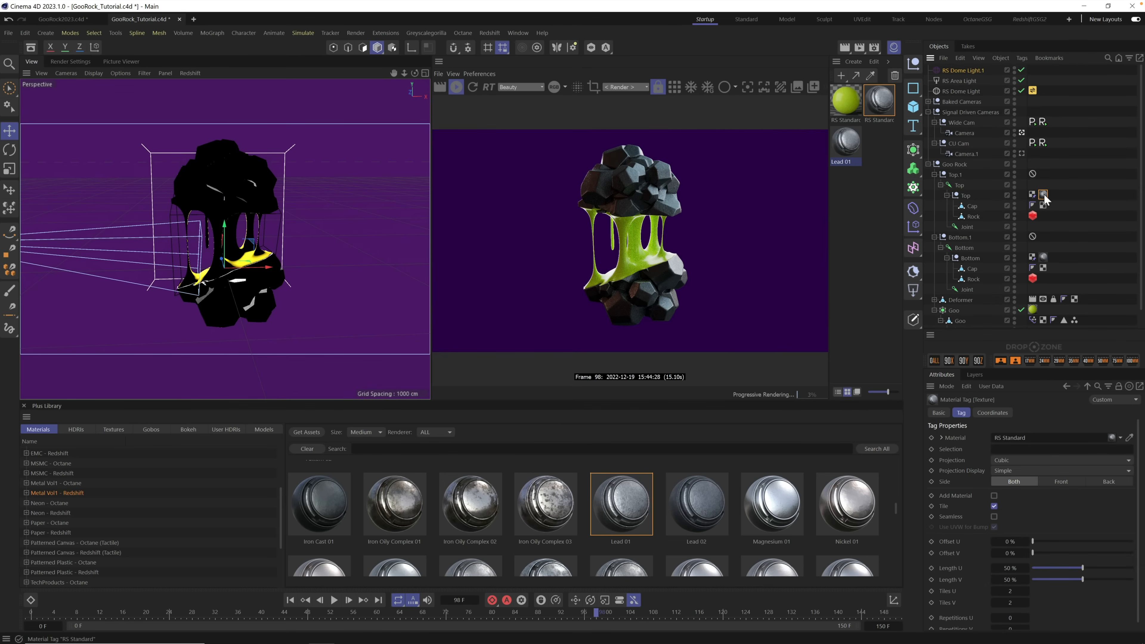
{"action": "left_click", "coordinate": [1044, 257], "text": "shift"}
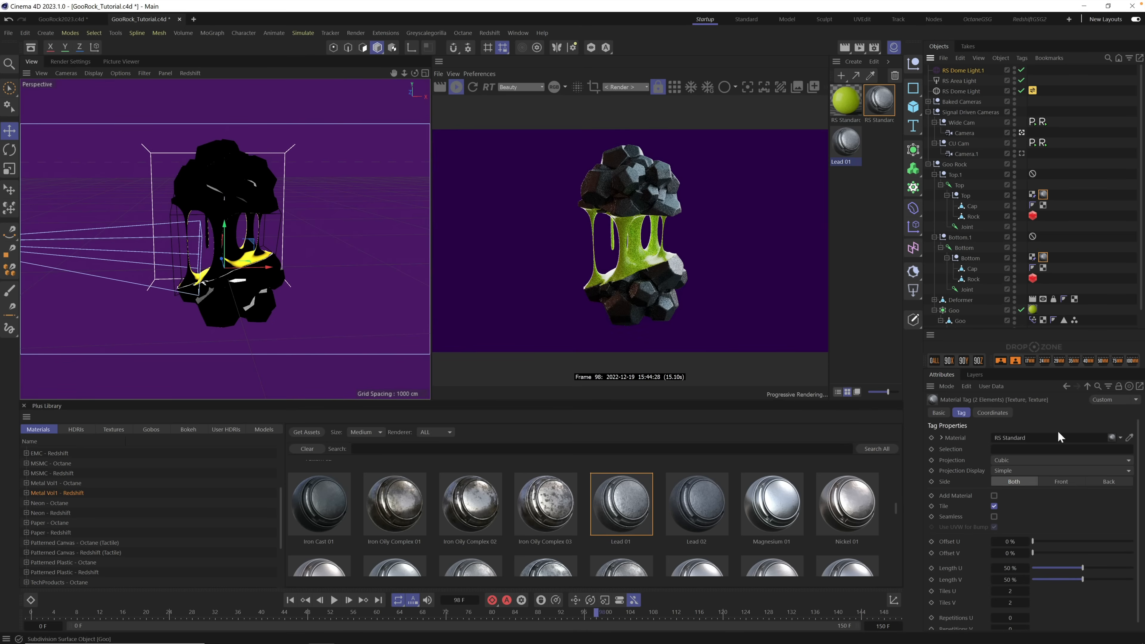
{"action": "left_click", "coordinate": [1014, 569]}
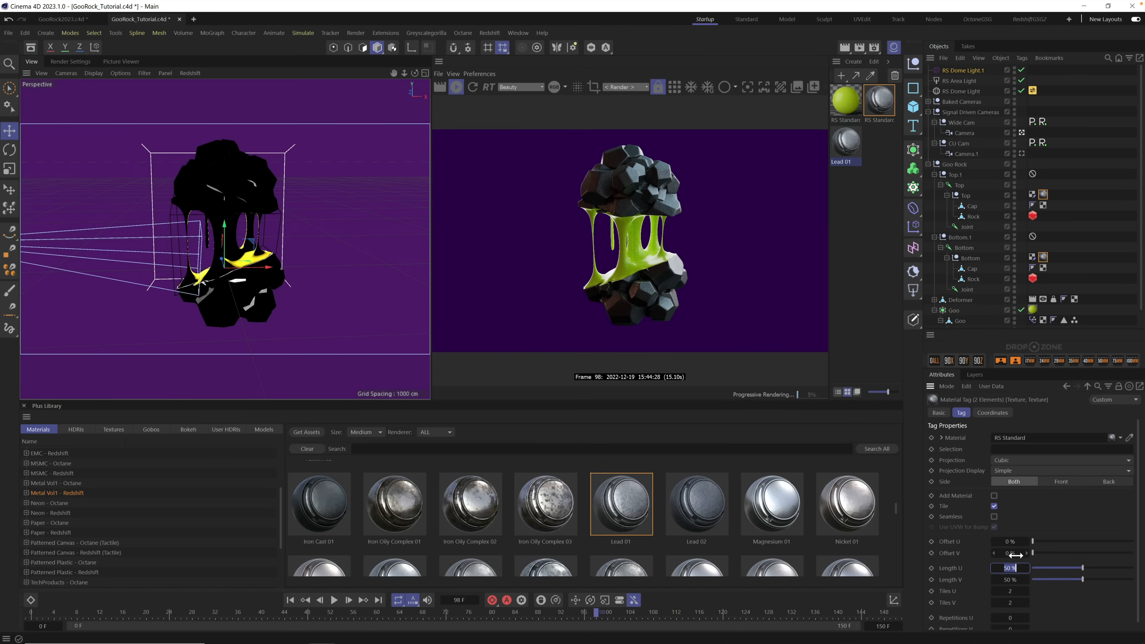
{"action": "type", "text": "200"}
{"action": "key", "text": "Tab"}
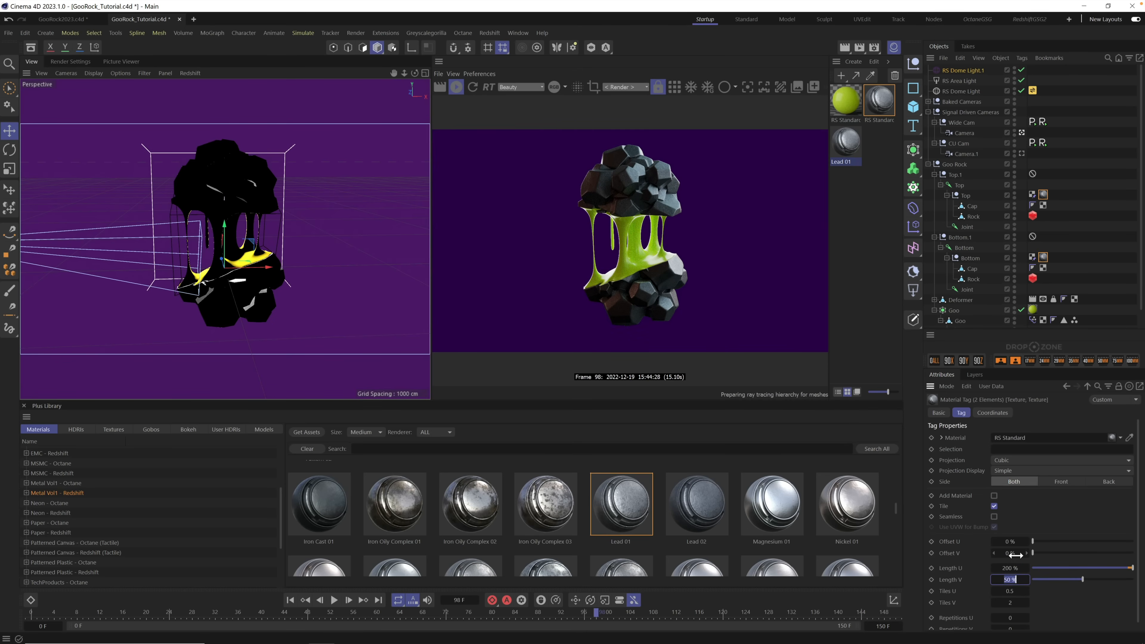
{"action": "type", "text": "200"}
{"action": "key", "text": "Return"}
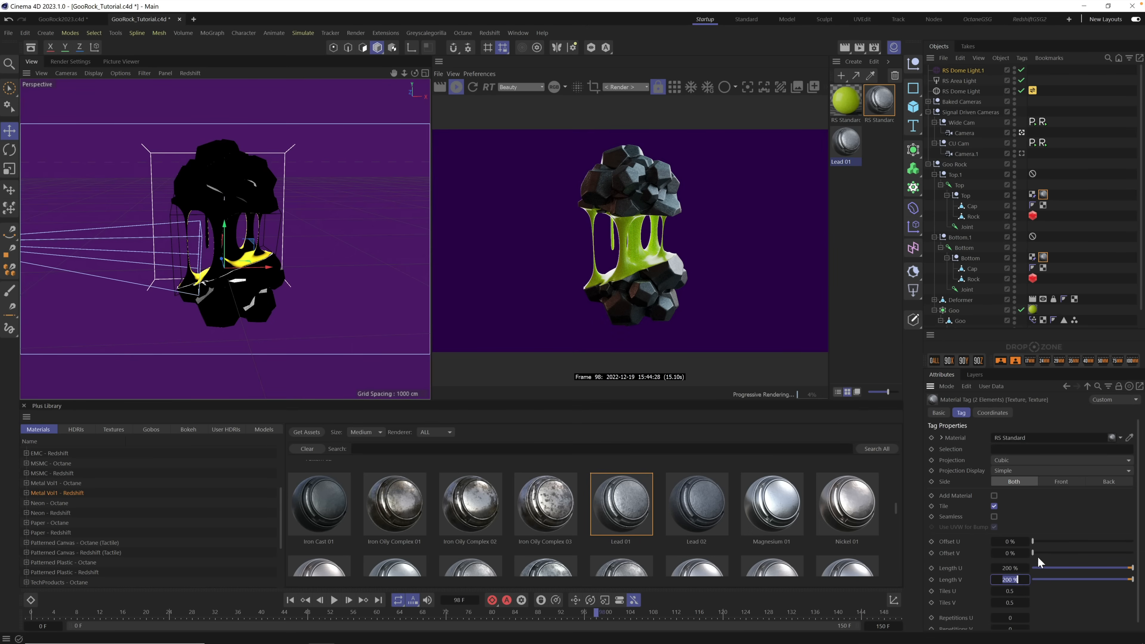
Step: Try a larger texture scale of 300% for Length U and Length V on both rock material tags
{"action": "left_click", "coordinate": [1008, 567]}
{"action": "type", "text": "300"}
{"action": "key", "text": "Tab"}
{"action": "type", "text": "300"}
{"action": "key", "text": "Return"}
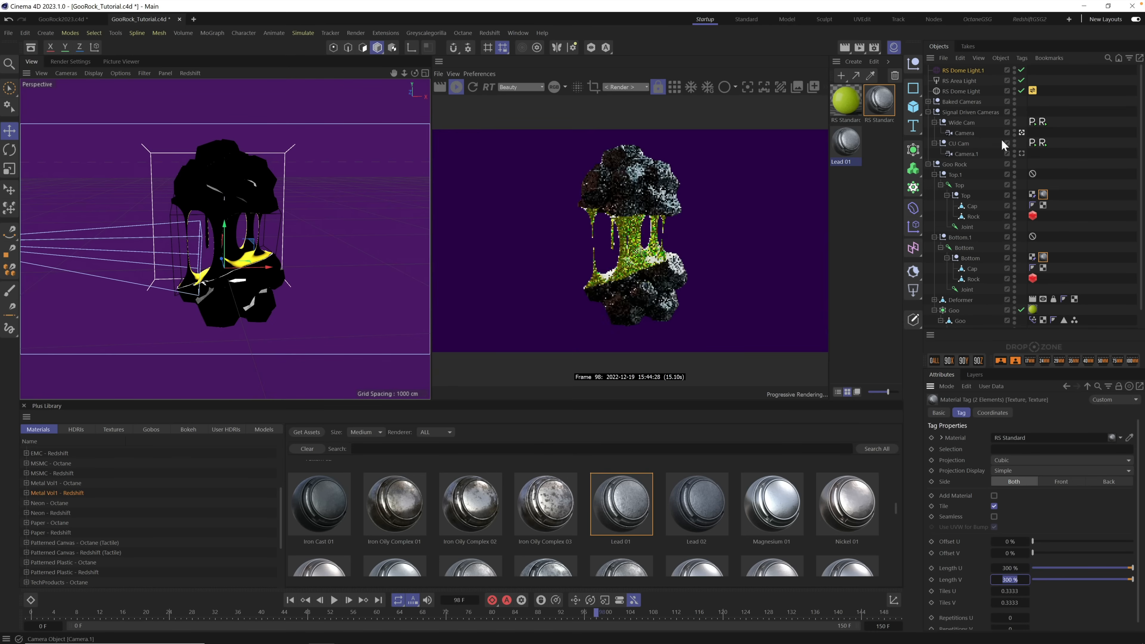
Step: Inspect the rocks through the CU Cam at frame 30, return both tags' Length U and V to 200%, and go to frame 0
{"action": "left_click", "coordinate": [1021, 153]}
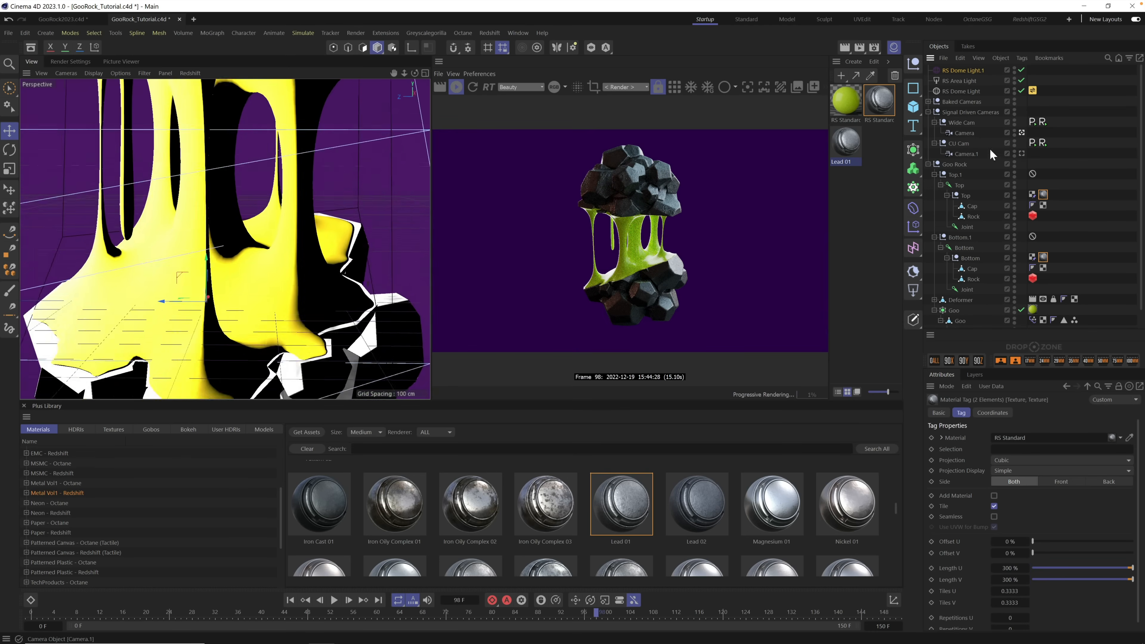
{"action": "left_click_drag", "start_coordinate": [344, 608], "coordinate": [205, 601]}
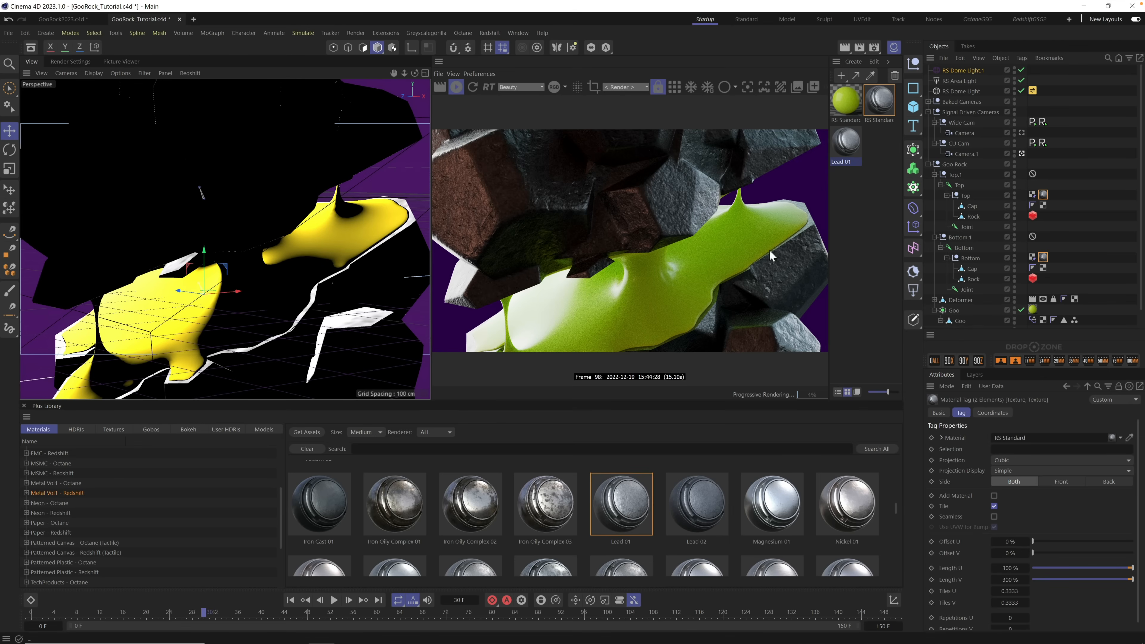
{"action": "left_click", "coordinate": [1012, 564]}
{"action": "type", "text": "0"}
{"action": "key", "text": "Tab"}
{"action": "type", "text": "200"}
{"action": "key", "text": "Return"}
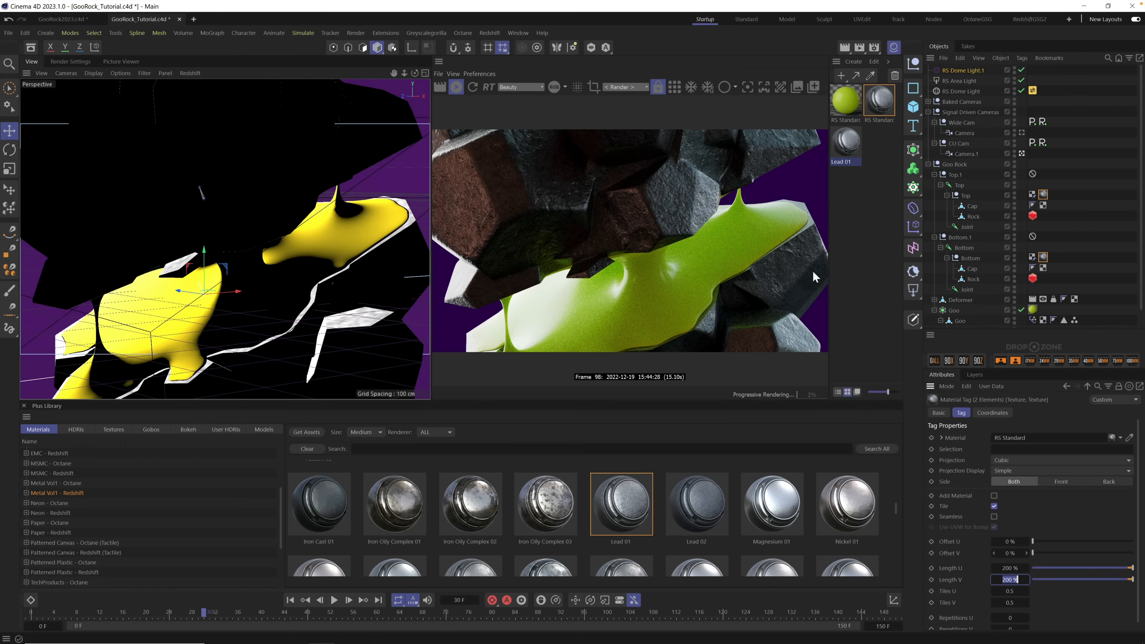
{"action": "left_click_drag", "start_coordinate": [80, 616], "coordinate": [31, 614]}
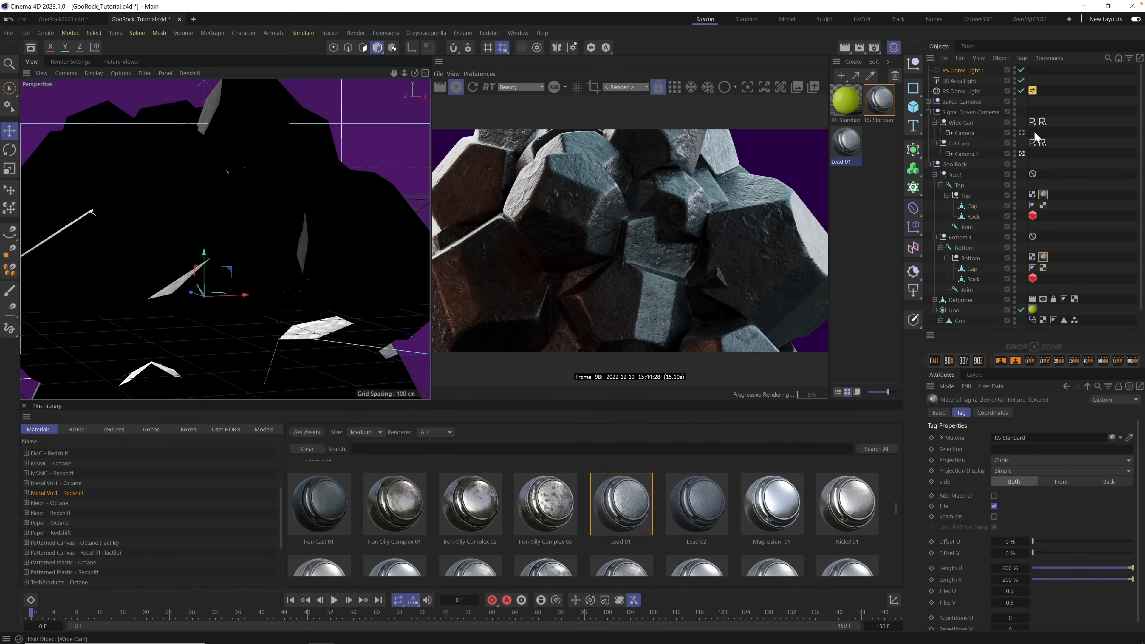
Step: View the scene through the signal-driven Wide Cam and set the textured RS Dome Light's heading rotation to -102°
{"action": "left_click", "coordinate": [1022, 132]}
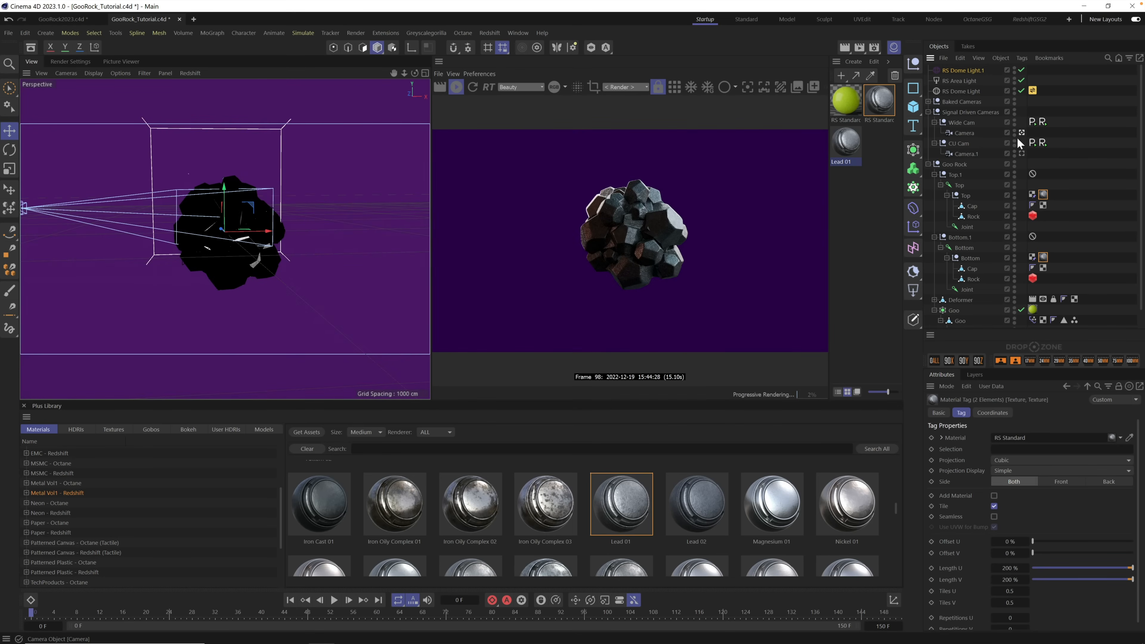
{"action": "left_click", "coordinate": [960, 92]}
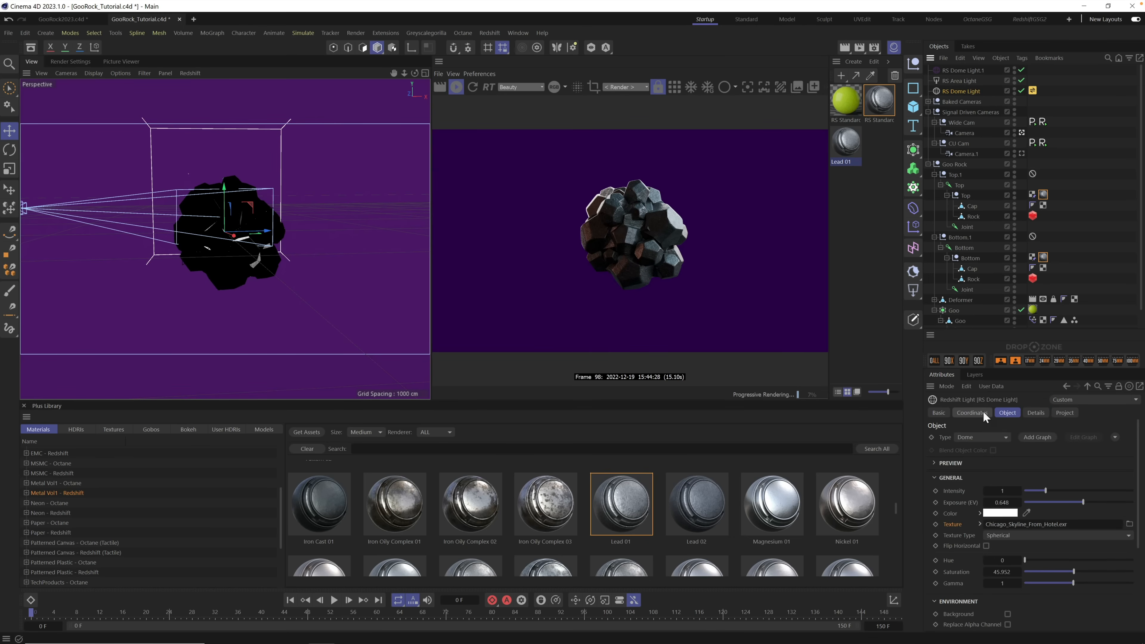
{"action": "left_click", "coordinate": [971, 412]}
{"action": "left_click_drag", "start_coordinate": [1031, 451], "coordinate": [1026, 449]}
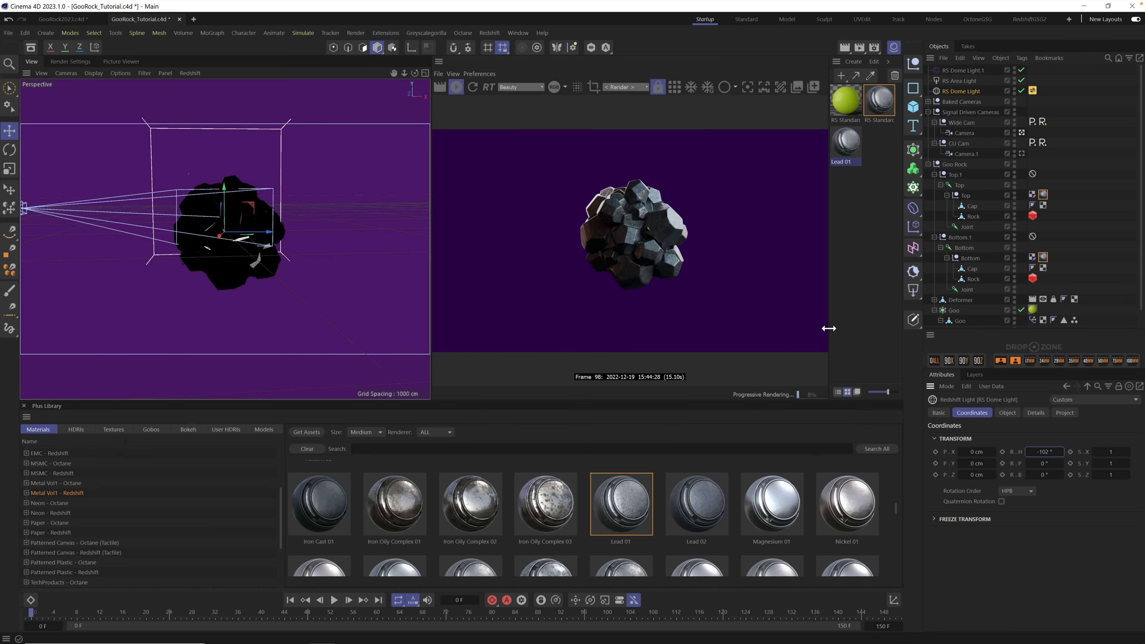
Step: Scrub the animation through the Wide Cam and the CU Cam to examine the rock and goo lighting up to frame 134
{"action": "left_click_drag", "start_coordinate": [101, 612], "coordinate": [269, 606]}
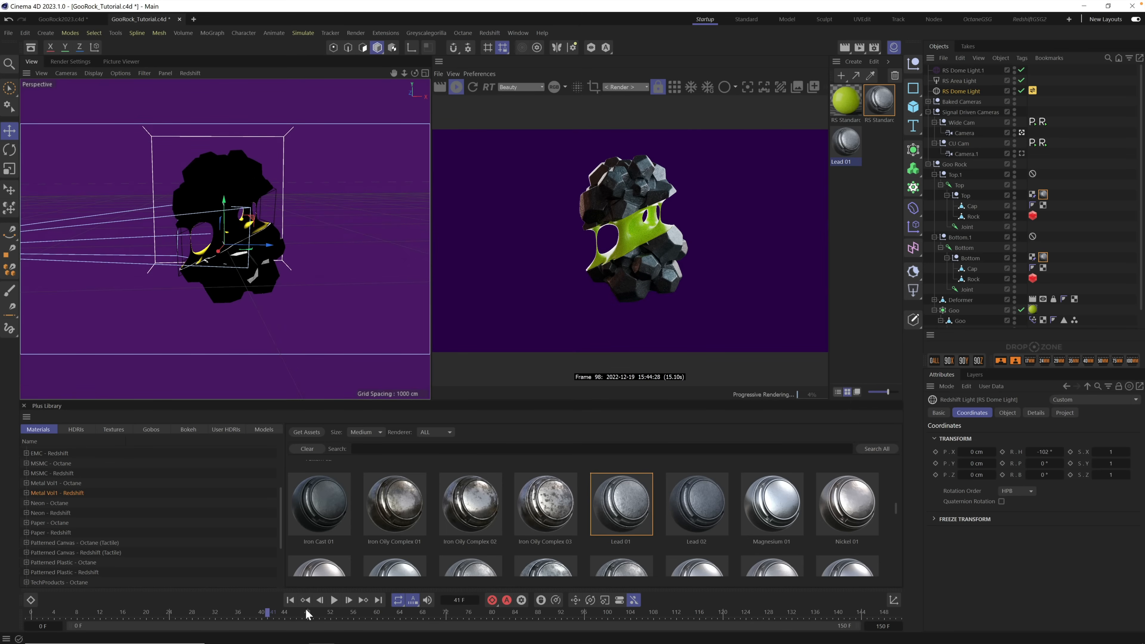
{"action": "left_click_drag", "start_coordinate": [305, 609], "coordinate": [810, 589]}
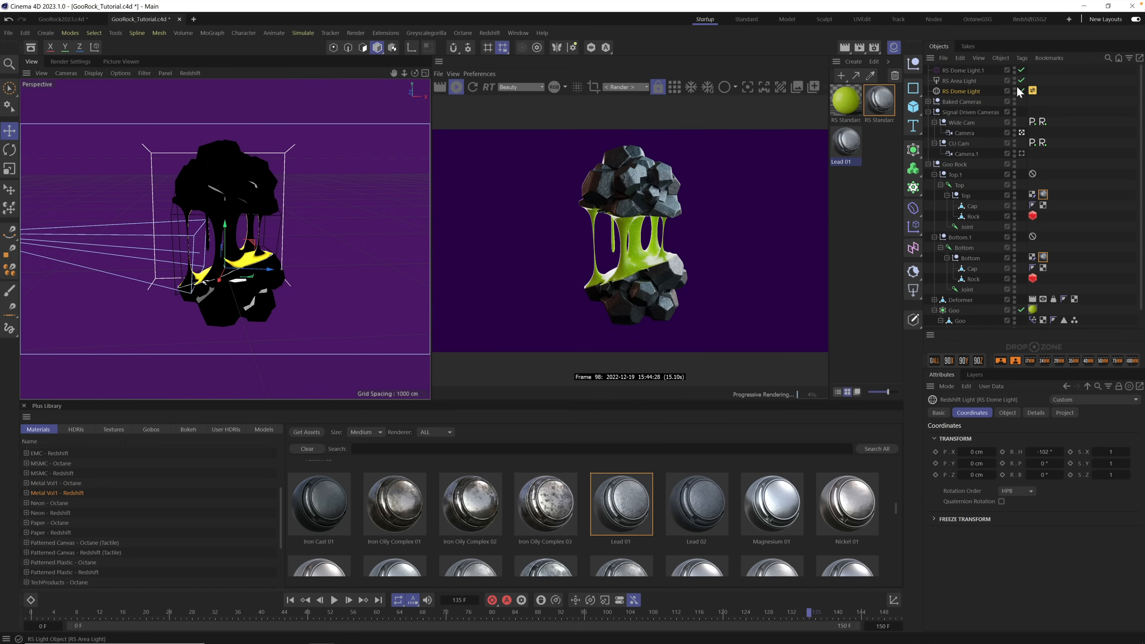
{"action": "left_click", "coordinate": [1021, 154]}
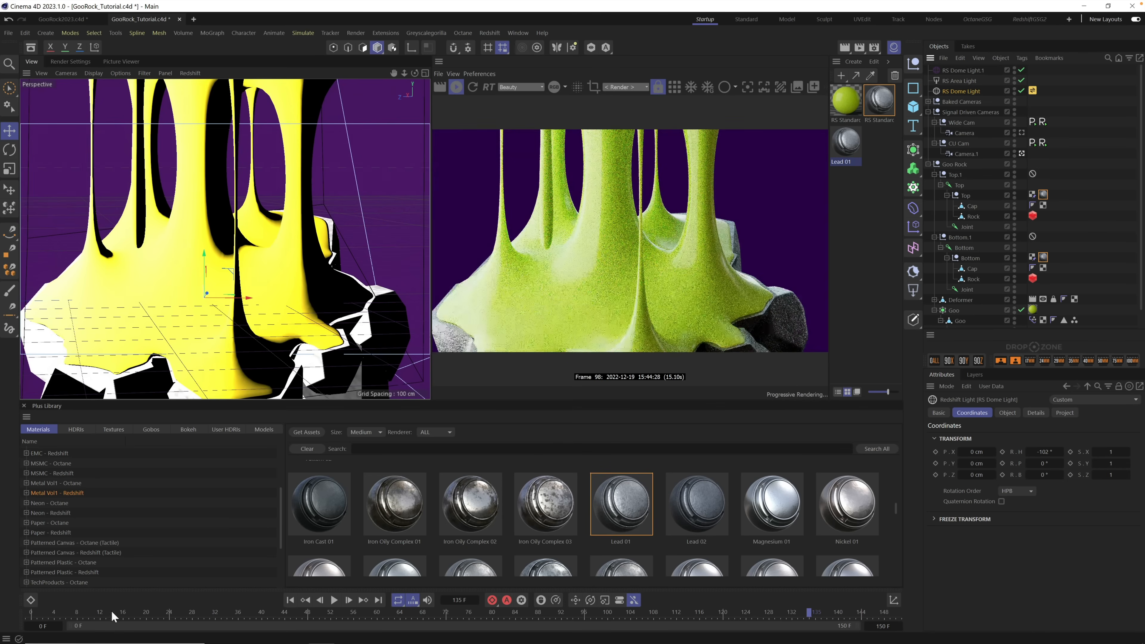
{"action": "left_click_drag", "start_coordinate": [113, 614], "coordinate": [86, 628]}
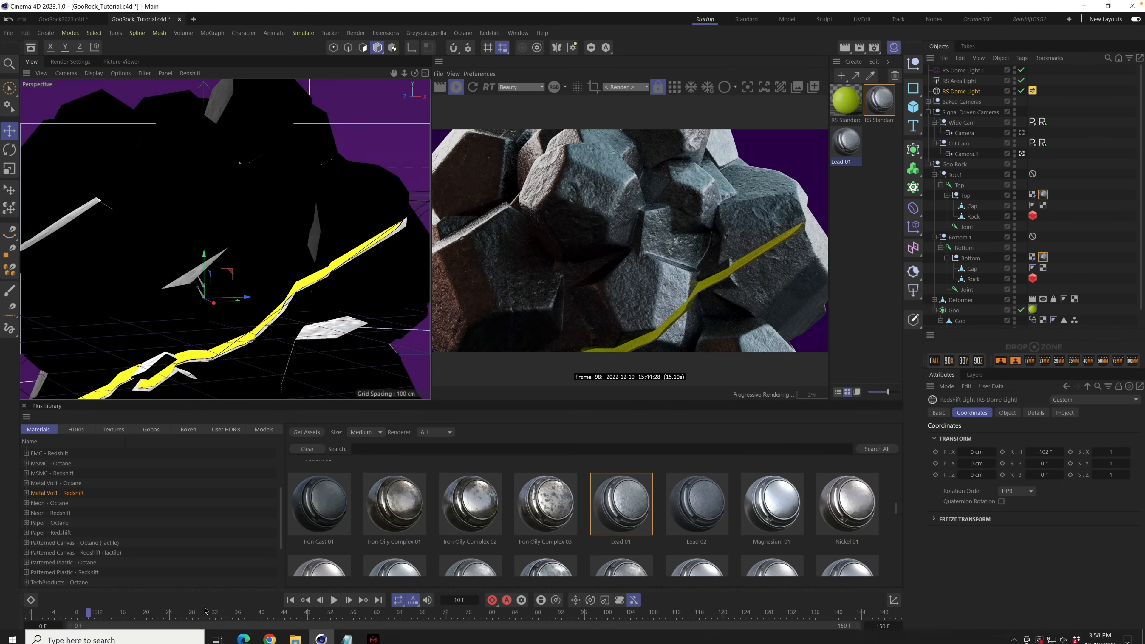
{"action": "left_click_drag", "start_coordinate": [88, 612], "coordinate": [267, 612]}
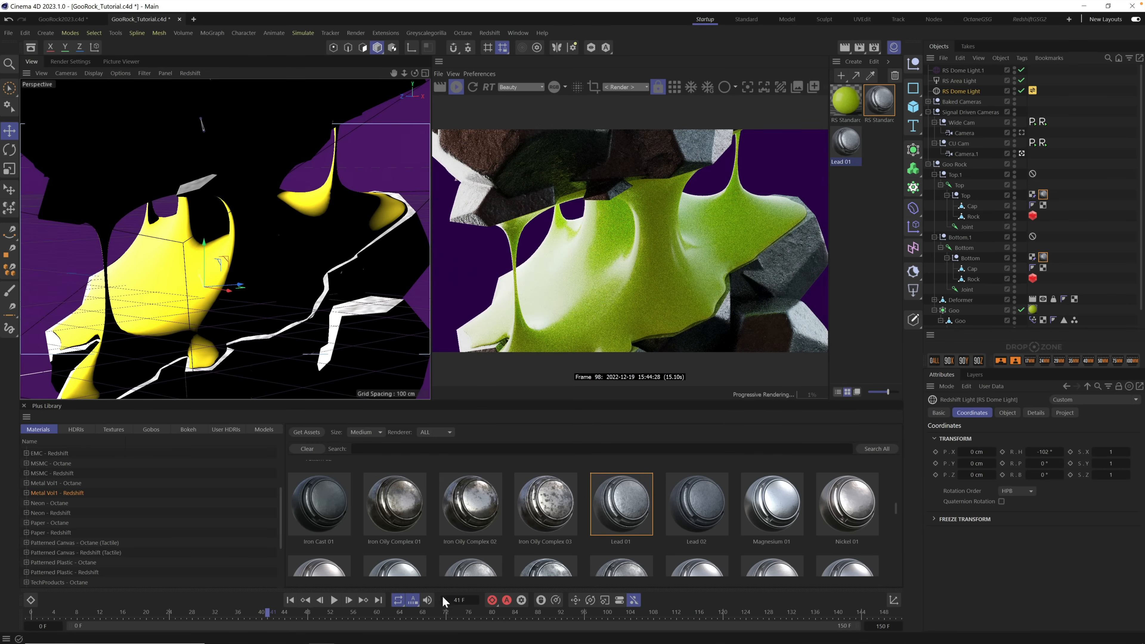
{"action": "left_click_drag", "start_coordinate": [450, 612], "coordinate": [804, 612]}
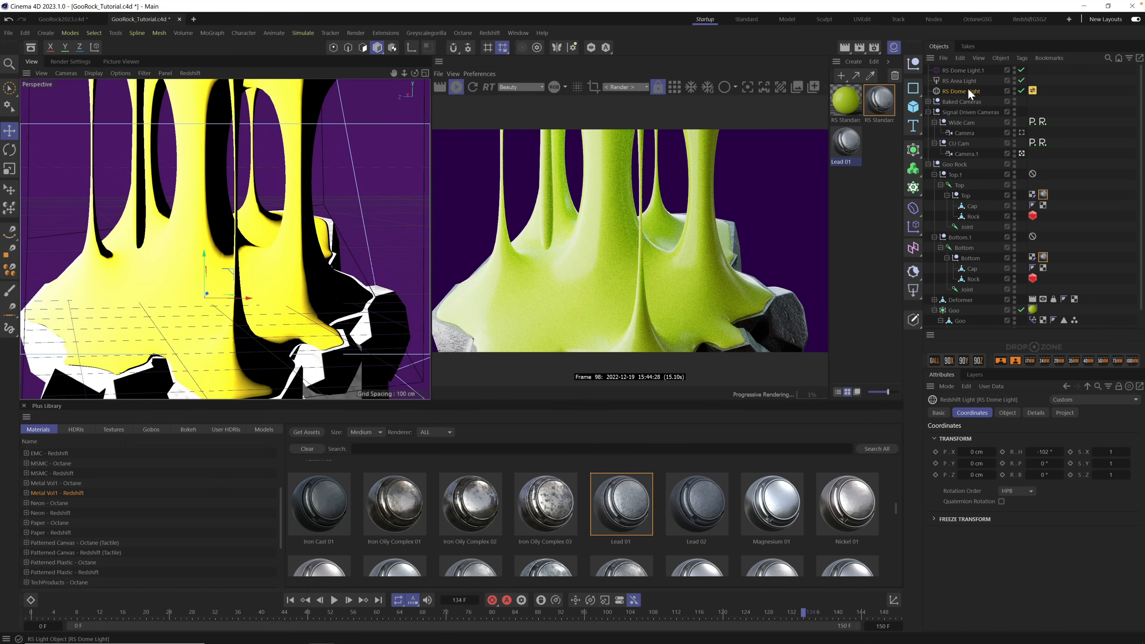
Step: Compare the render with the RS Area Light off and on, and set its exposure to -4.439
{"action": "left_click", "coordinate": [965, 78]}
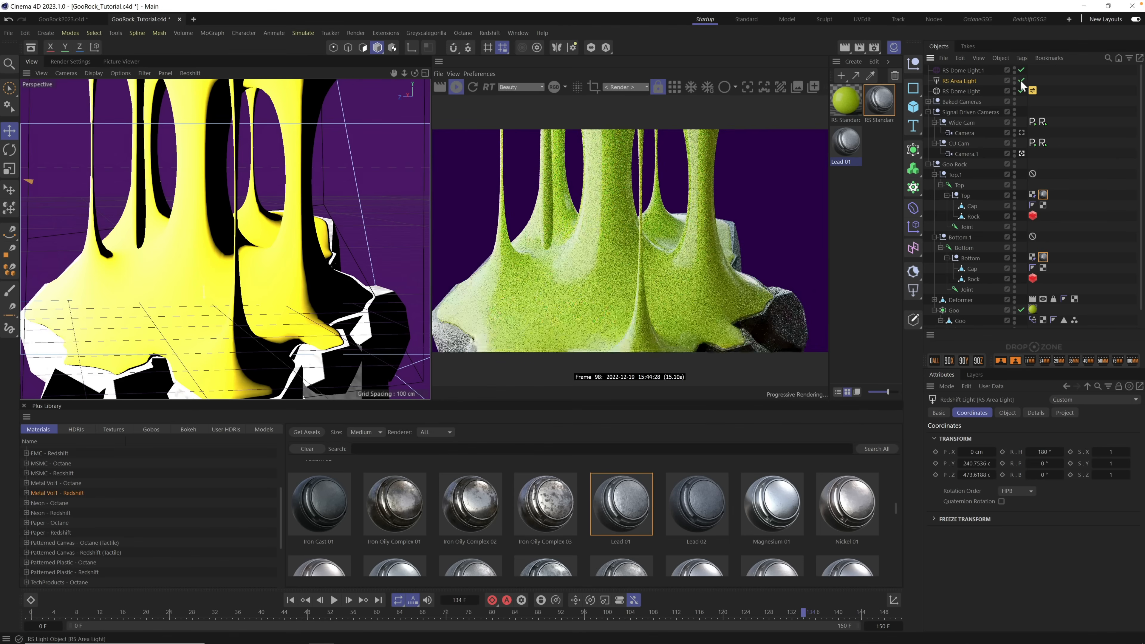
{"action": "left_click_drag", "start_coordinate": [1020, 80], "coordinate": [1020, 71]}
{"action": "left_click", "coordinate": [1021, 70]}
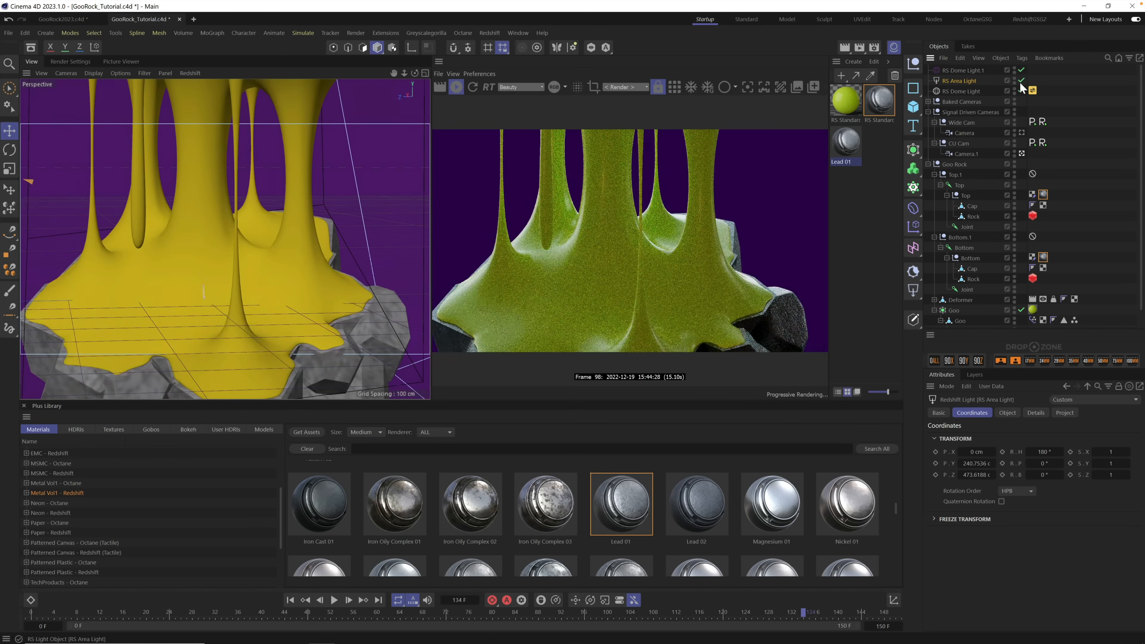
{"action": "left_click", "coordinate": [1020, 80]}
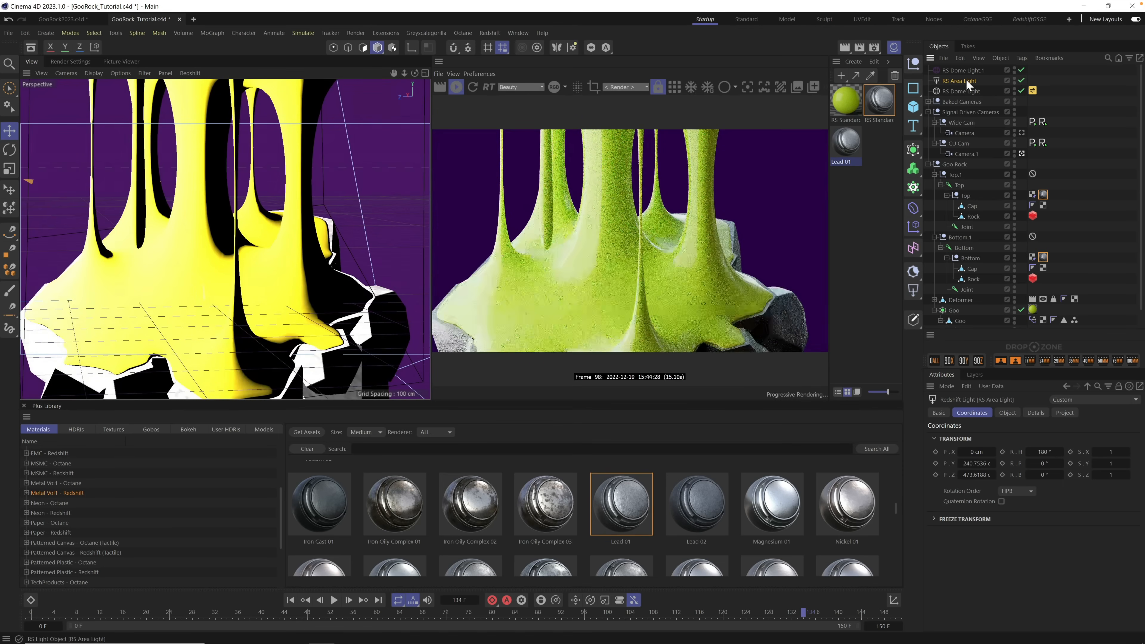
{"action": "left_click", "coordinate": [1006, 412]}
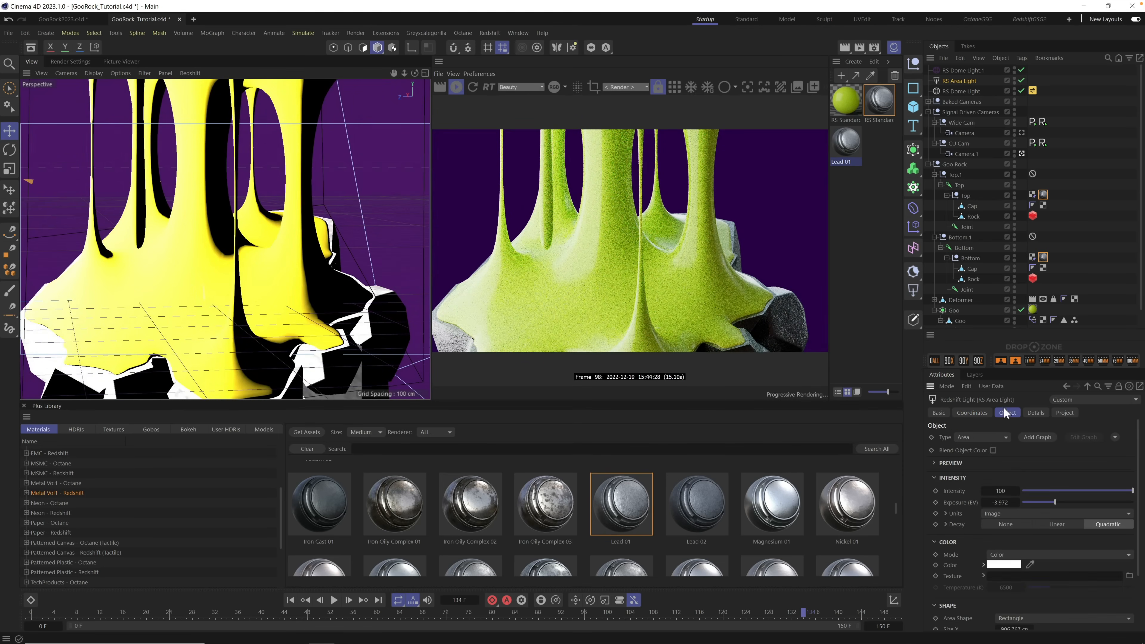
{"action": "left_click", "coordinate": [1053, 501]}
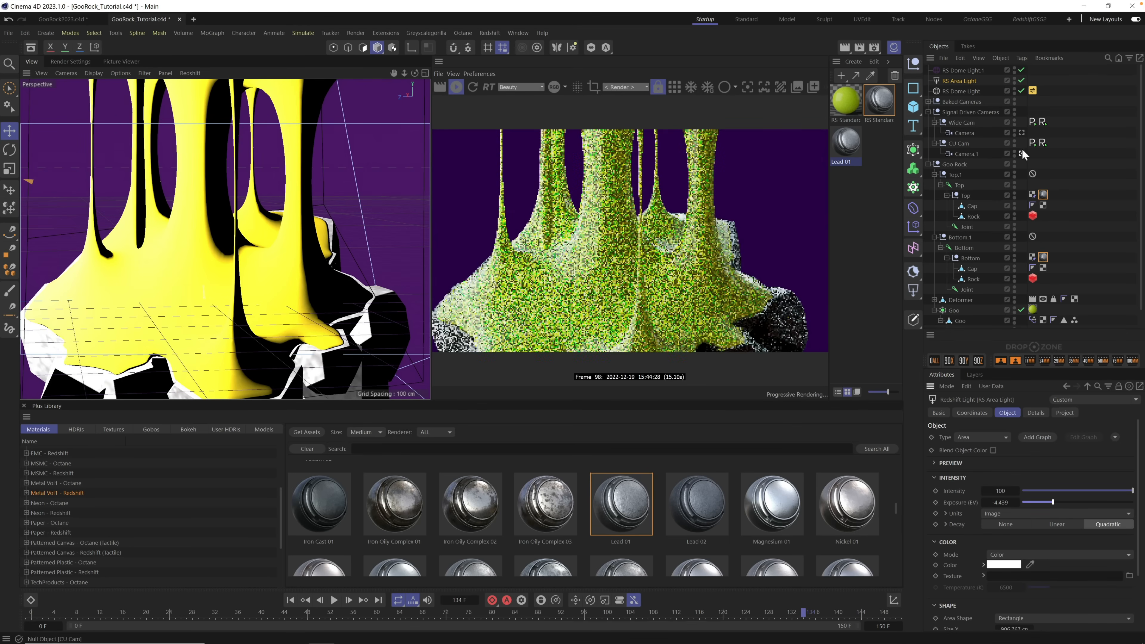
{"action": "left_click", "coordinate": [1021, 132]}
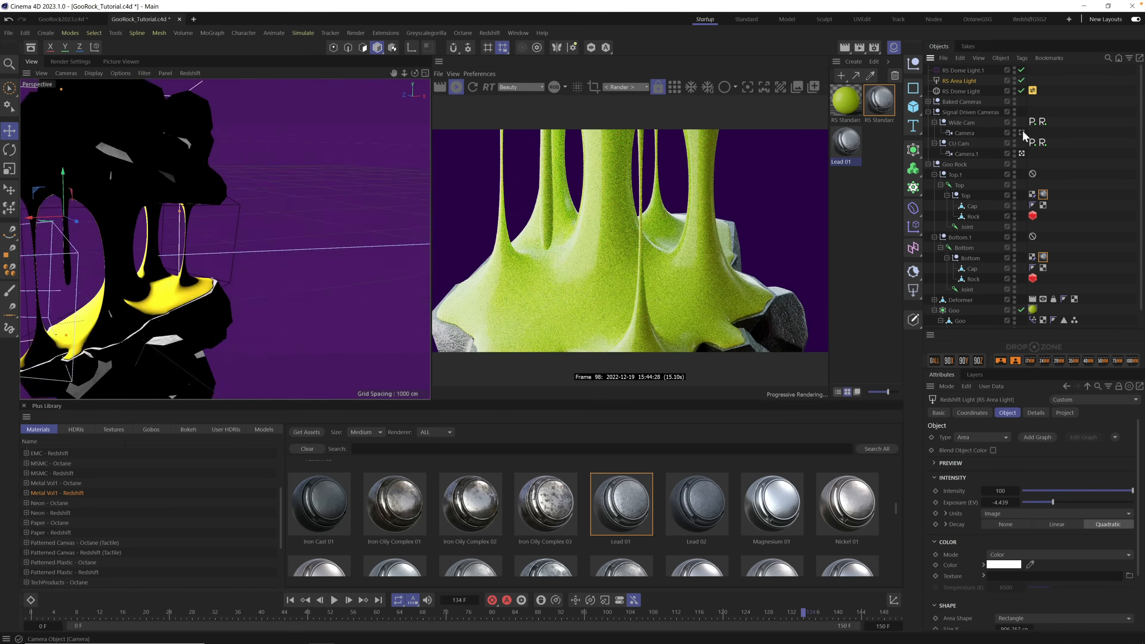
{"action": "left_click", "coordinate": [1021, 153]}
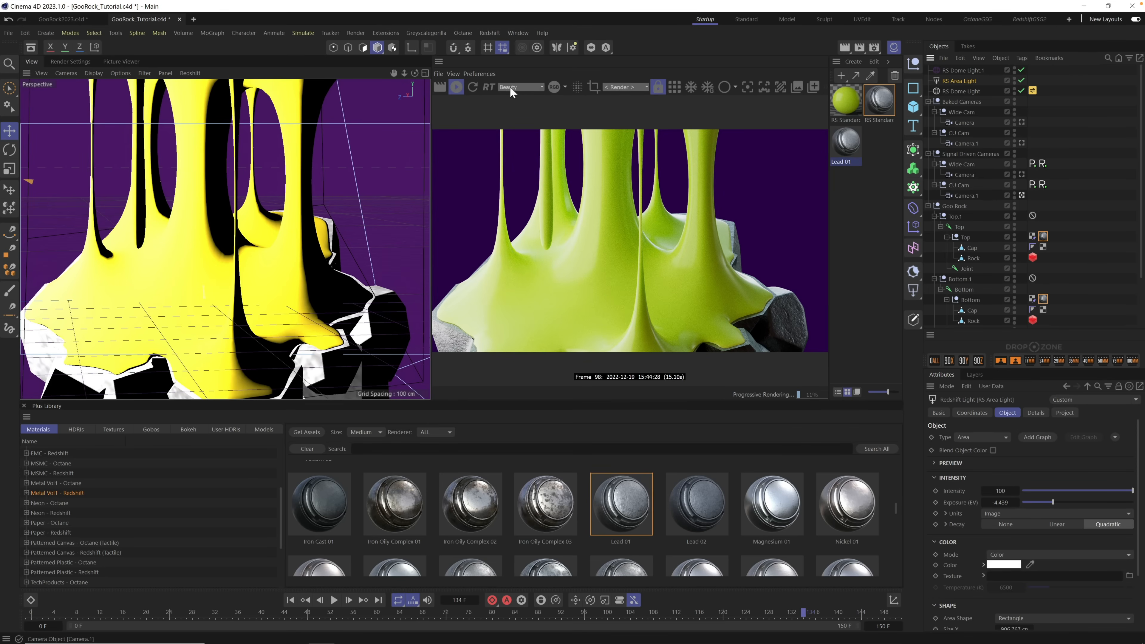
Step: Add a standard Redshift camera, look through it, and orbit its view around the stretched goo
{"action": "left_click", "coordinate": [492, 35]}
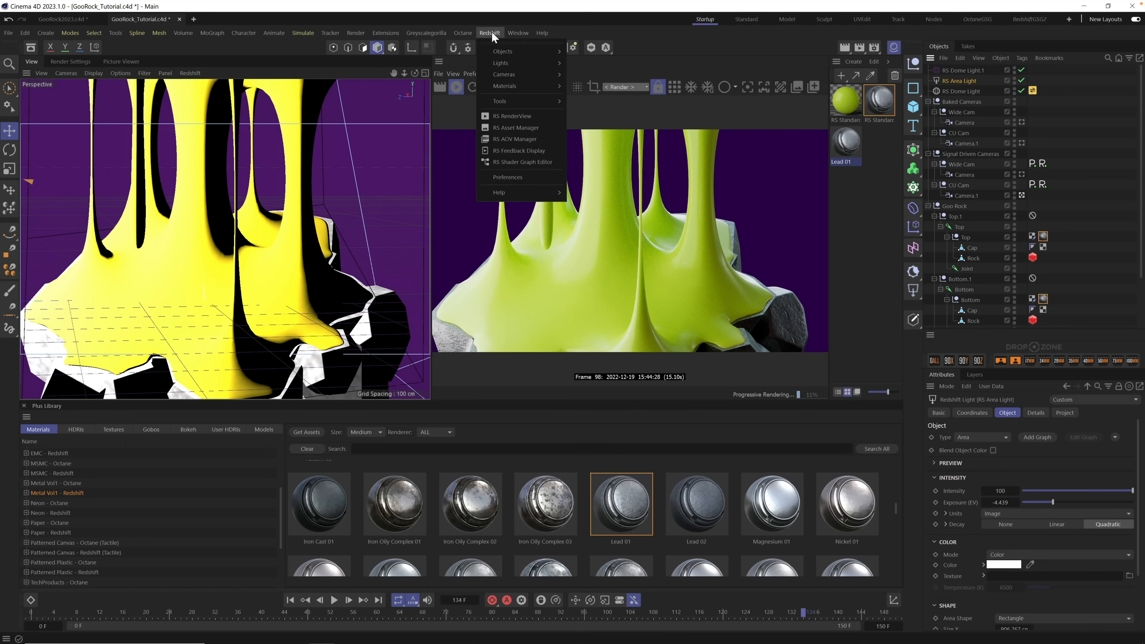
{"action": "mouse_move", "coordinate": [509, 75]}
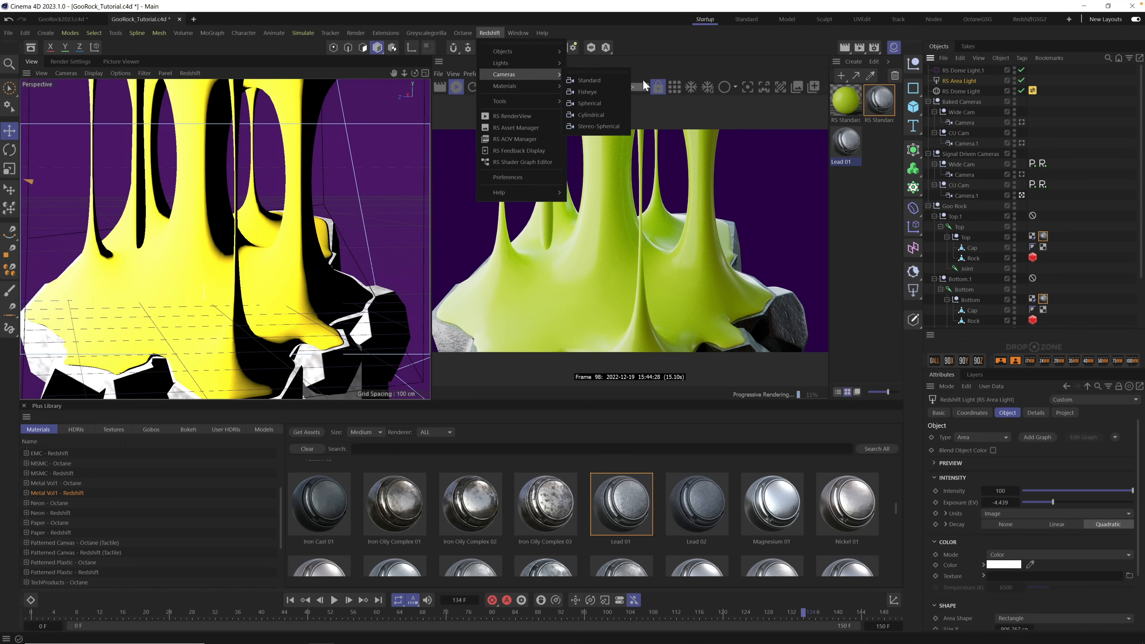
{"action": "left_click", "coordinate": [612, 81]}
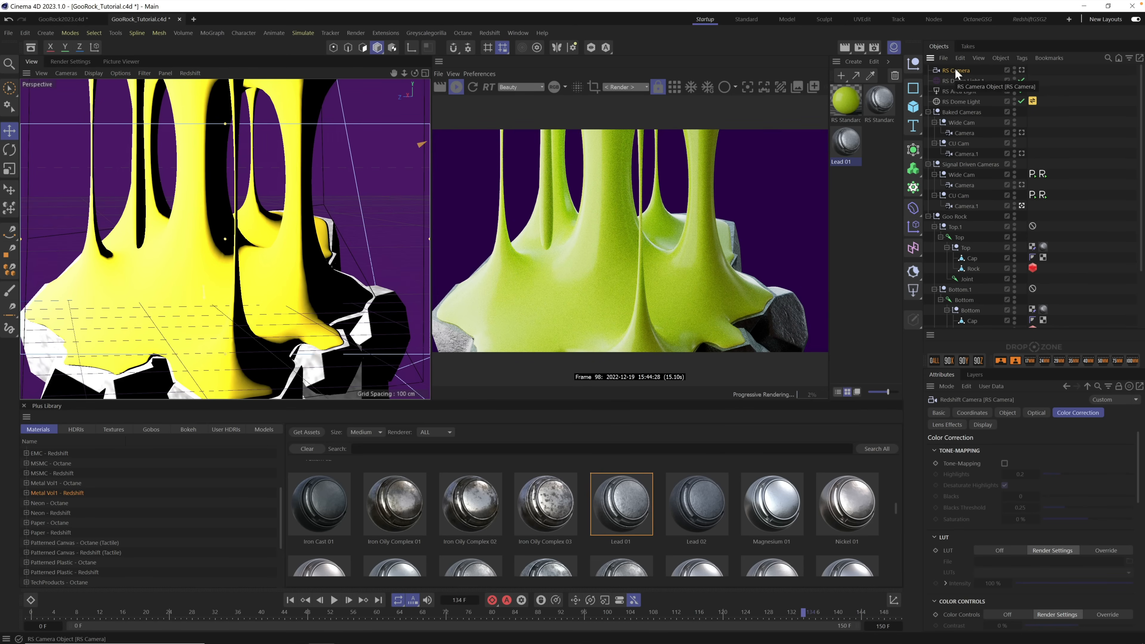
{"action": "left_click", "coordinate": [1022, 70]}
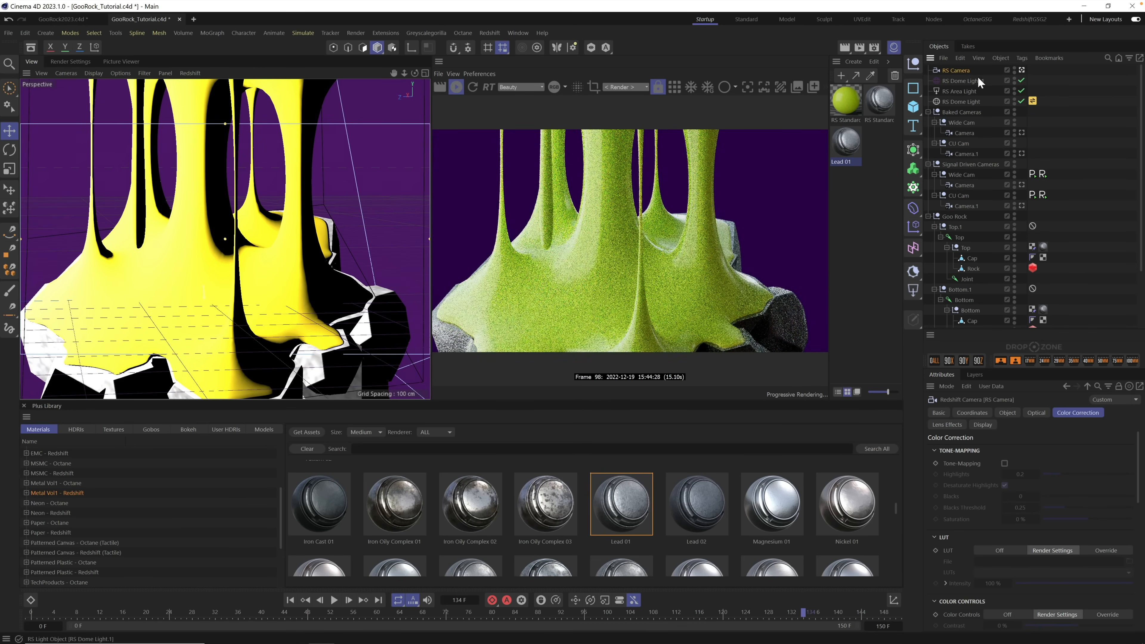
{"action": "left_click_drag", "start_coordinate": [158, 235], "coordinate": [311, 208], "text": "alt"}
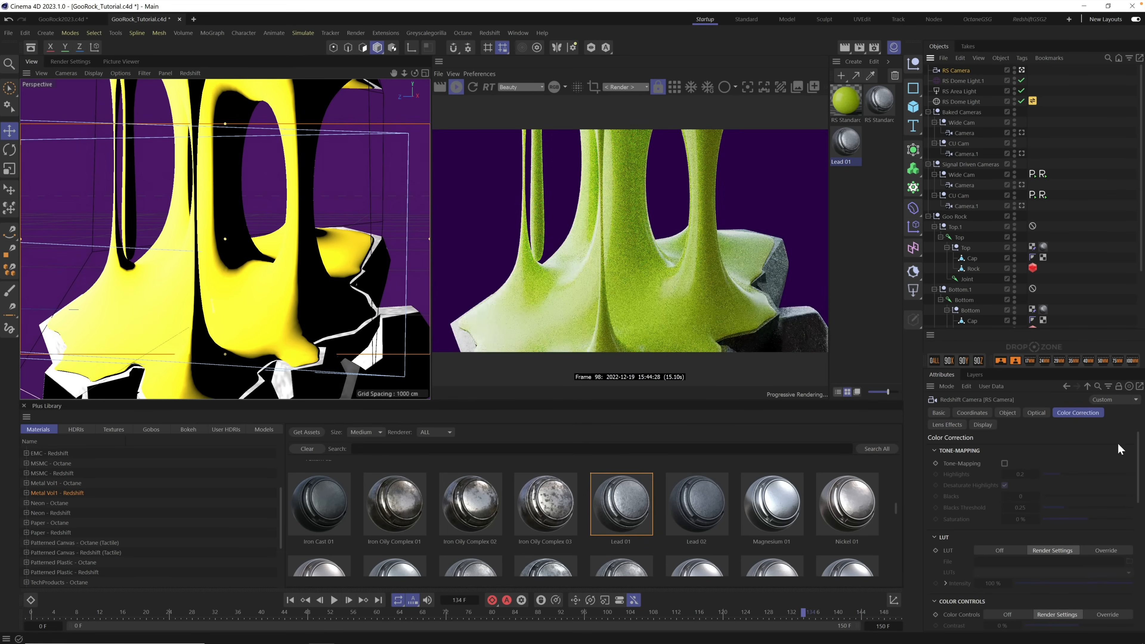
Step: Enable Bokeh in the RS Camera's optical settings and delete the trial cube added to the scene
{"action": "left_click", "coordinate": [1035, 414]}
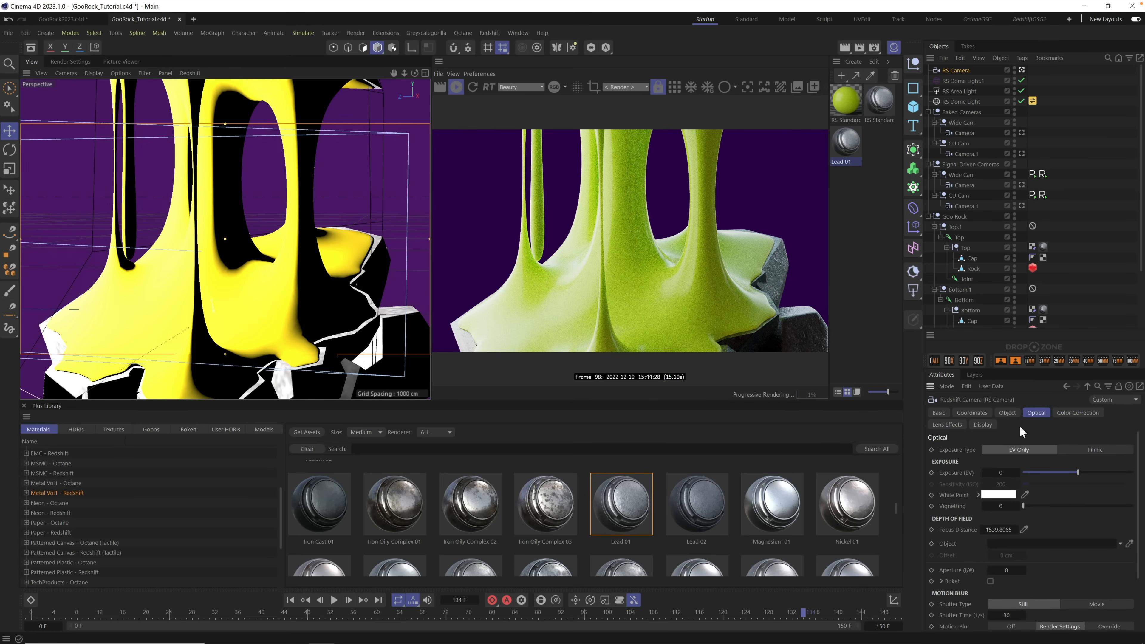
{"action": "left_click", "coordinate": [1009, 414]}
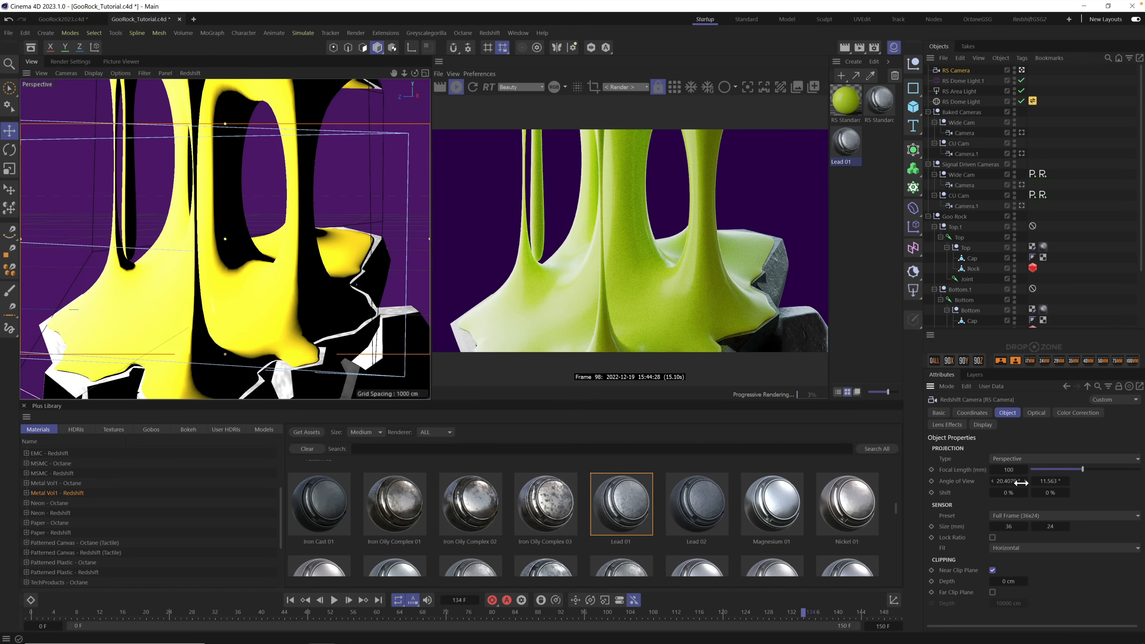
{"action": "left_click", "coordinate": [1039, 413]}
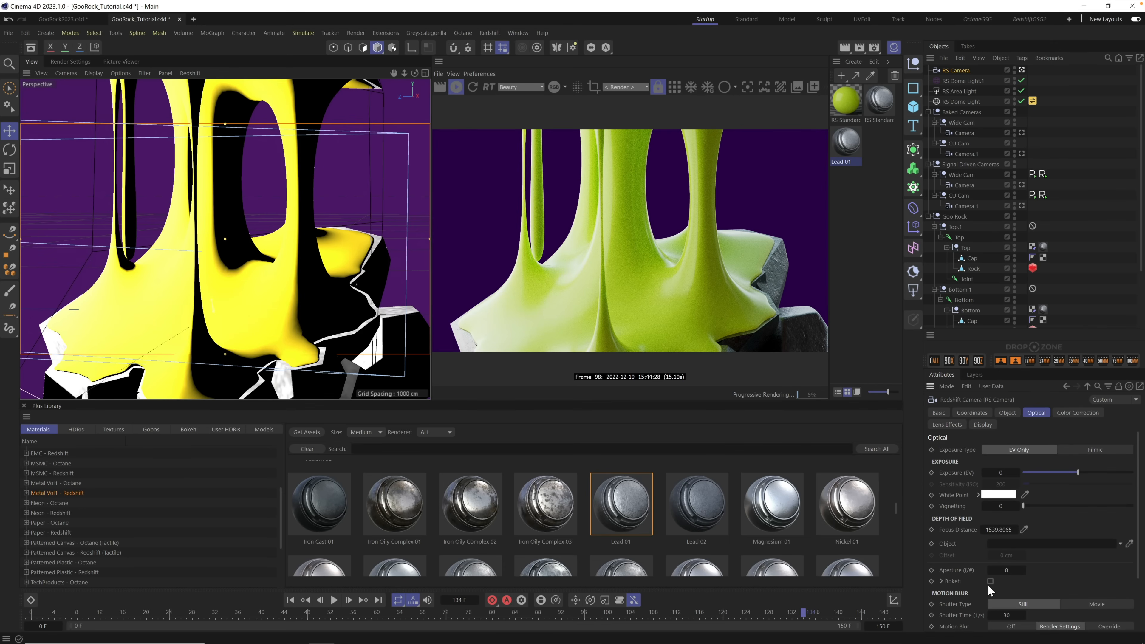
{"action": "left_click", "coordinate": [990, 581]}
{"action": "left_click", "coordinate": [914, 110]}
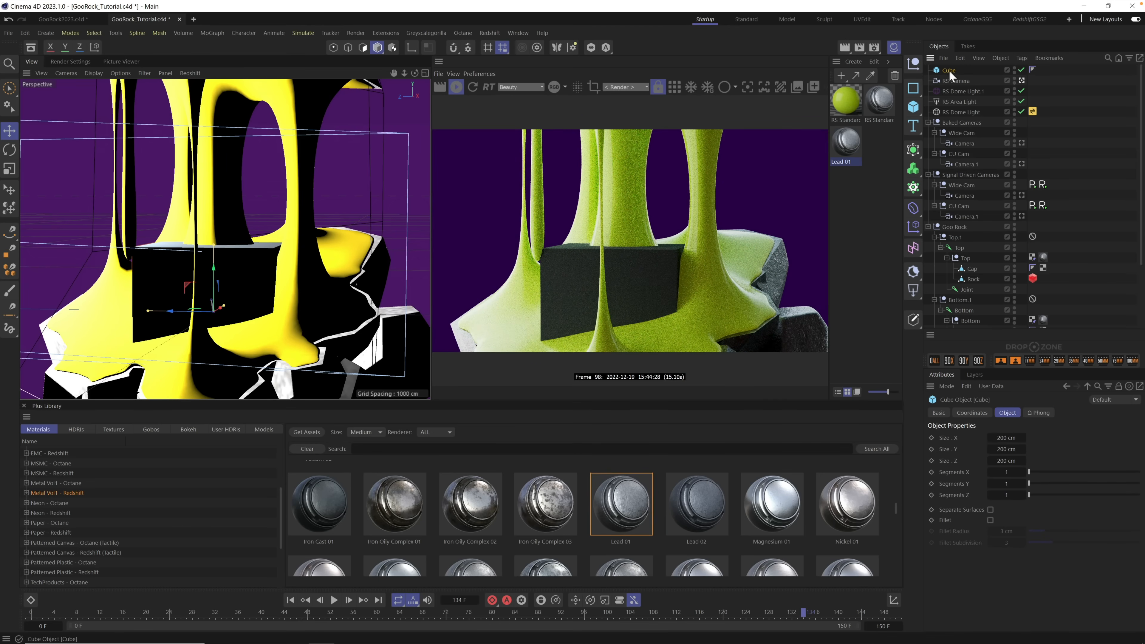
{"action": "key", "text": "Delete"}
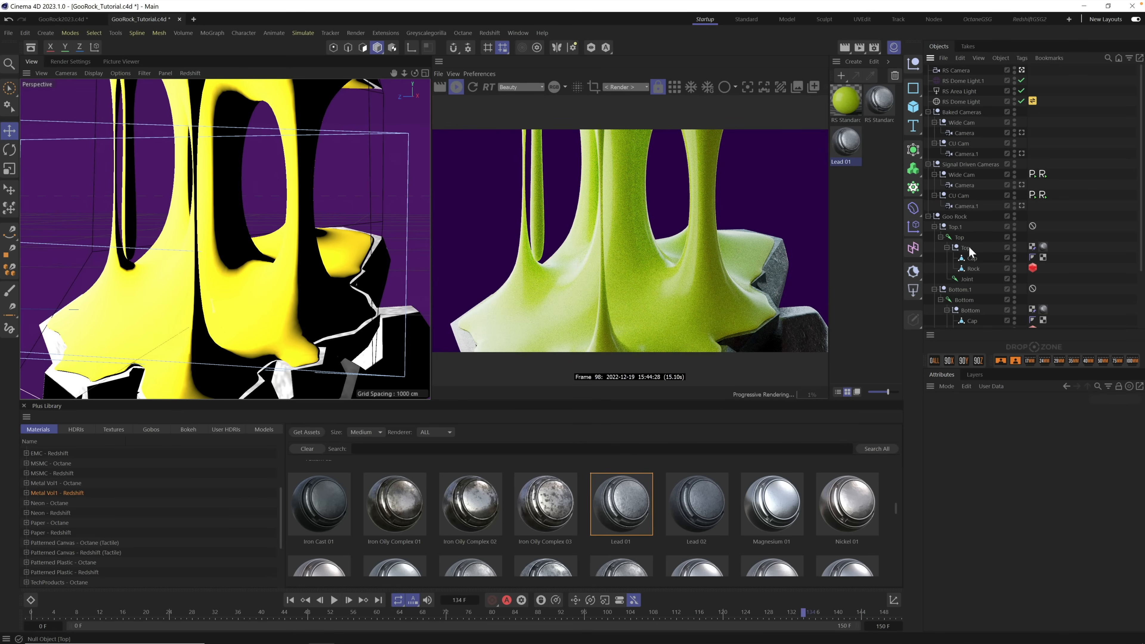
Step: Set the RS Camera's depth-of-field aperture to 0.2
{"action": "left_click", "coordinate": [962, 70]}
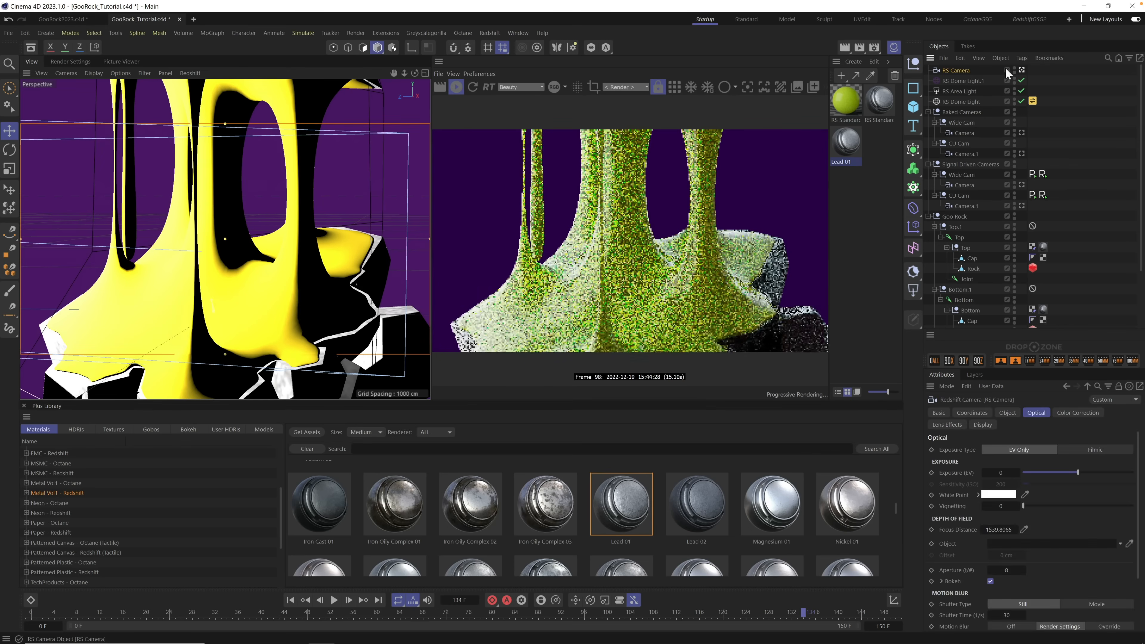
{"action": "left_click", "coordinate": [1009, 571]}
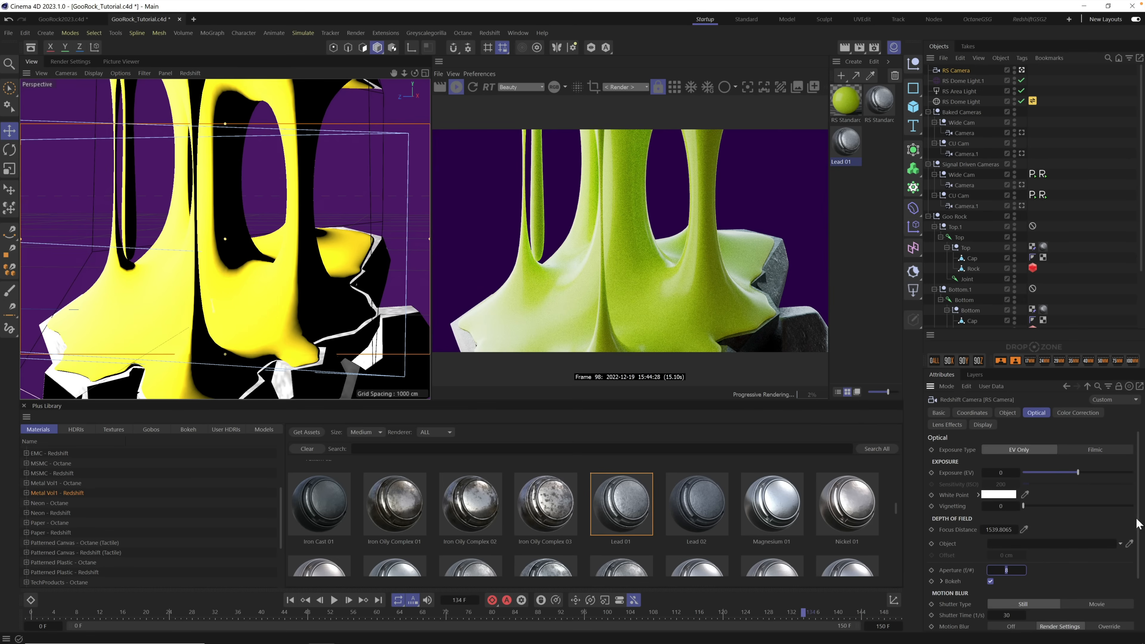
{"action": "scroll", "coordinate": [1134, 528], "scroll_direction": "down", "scroll_amount": 2}
{"action": "left_click", "coordinate": [1012, 534]}
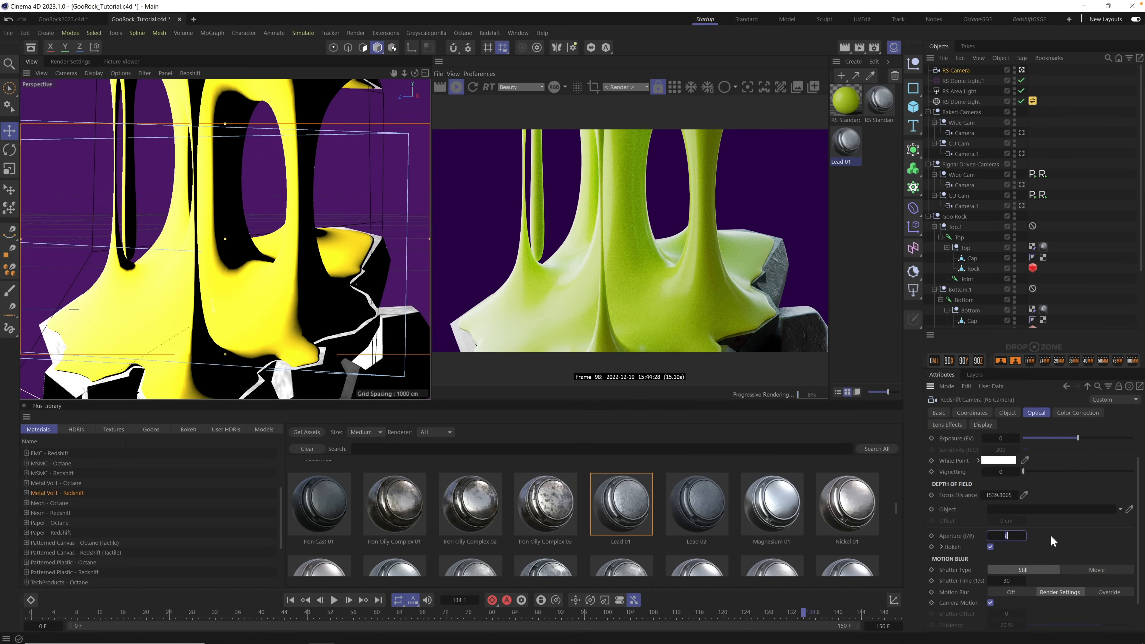
{"action": "type", "text": "0.2"}
{"action": "key", "text": "Return"}
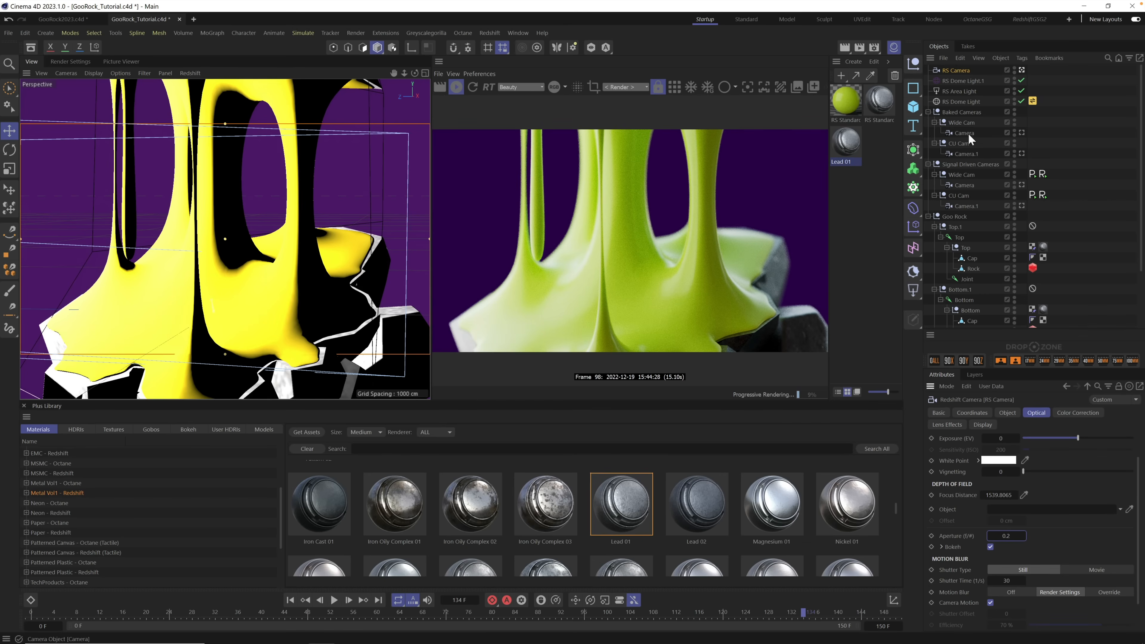
Step: Create a null named Focus and assign it as the RS Camera's depth-of-field focus object
{"action": "left_click", "coordinate": [913, 63]}
{"action": "double_click", "coordinate": [946, 70]}
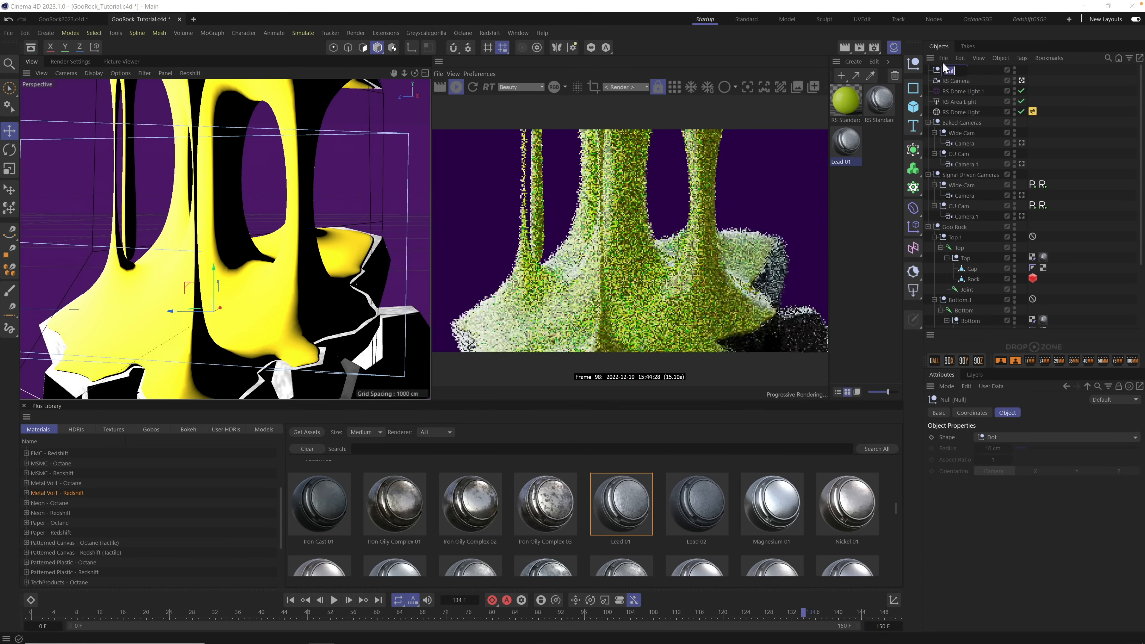
{"action": "key", "text": "BackSpace"}
{"action": "type", "text": "Focus"}
{"action": "key", "text": "Return"}
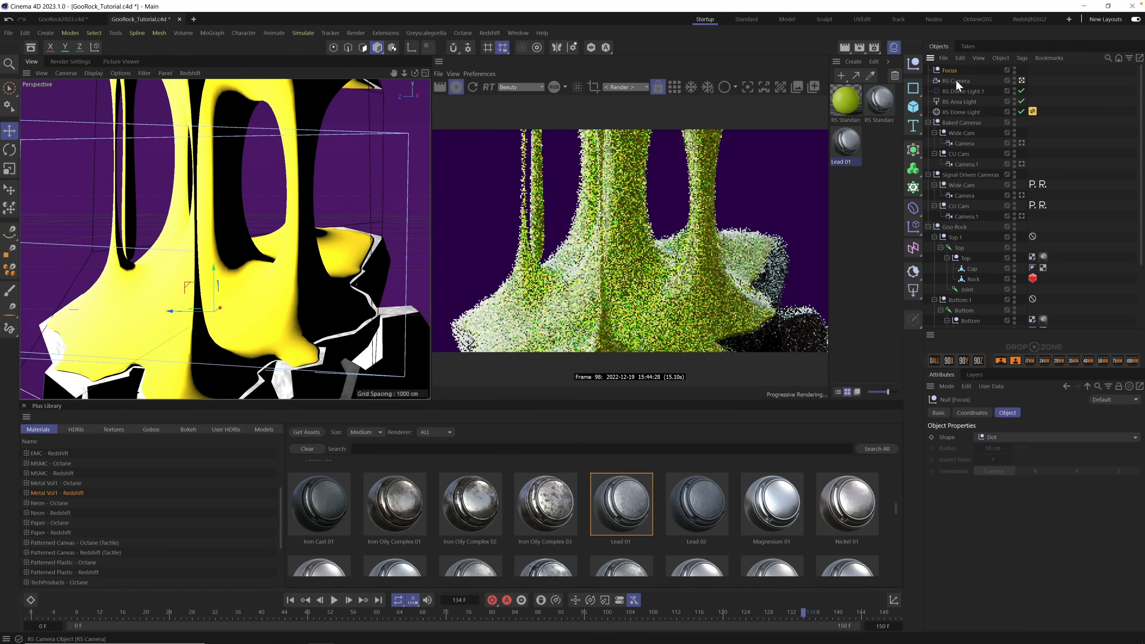
{"action": "left_click", "coordinate": [954, 80]}
{"action": "left_click_drag", "start_coordinate": [948, 69], "coordinate": [1032, 545]}
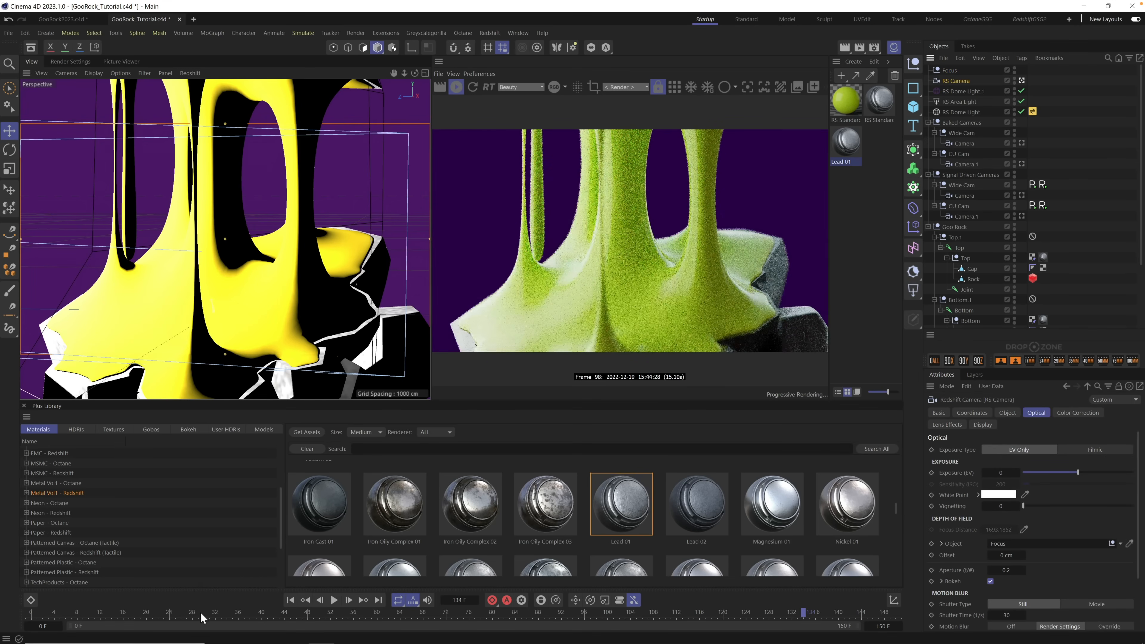
Step: Go to frame 0 and reframe the RS Camera on the closed rocks
{"action": "left_click_drag", "start_coordinate": [200, 612], "coordinate": [3, 575]}
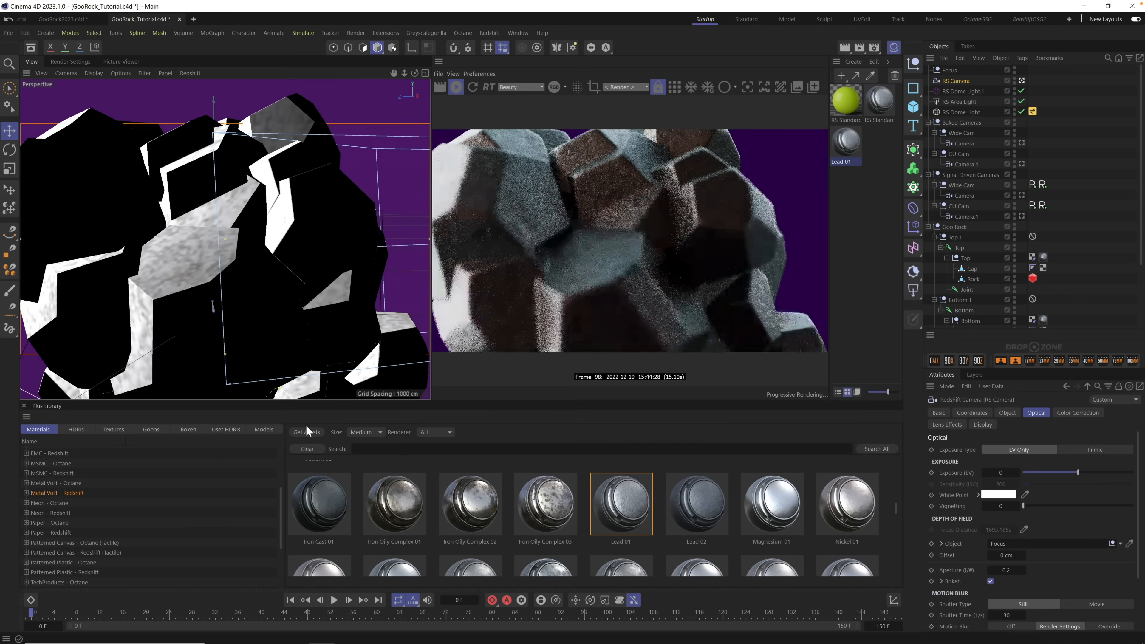
{"action": "right_click_drag", "start_coordinate": [238, 291], "coordinate": [234, 299], "text": "alt"}
{"action": "middle_click_drag", "start_coordinate": [234, 300], "coordinate": [268, 195], "text": "alt"}
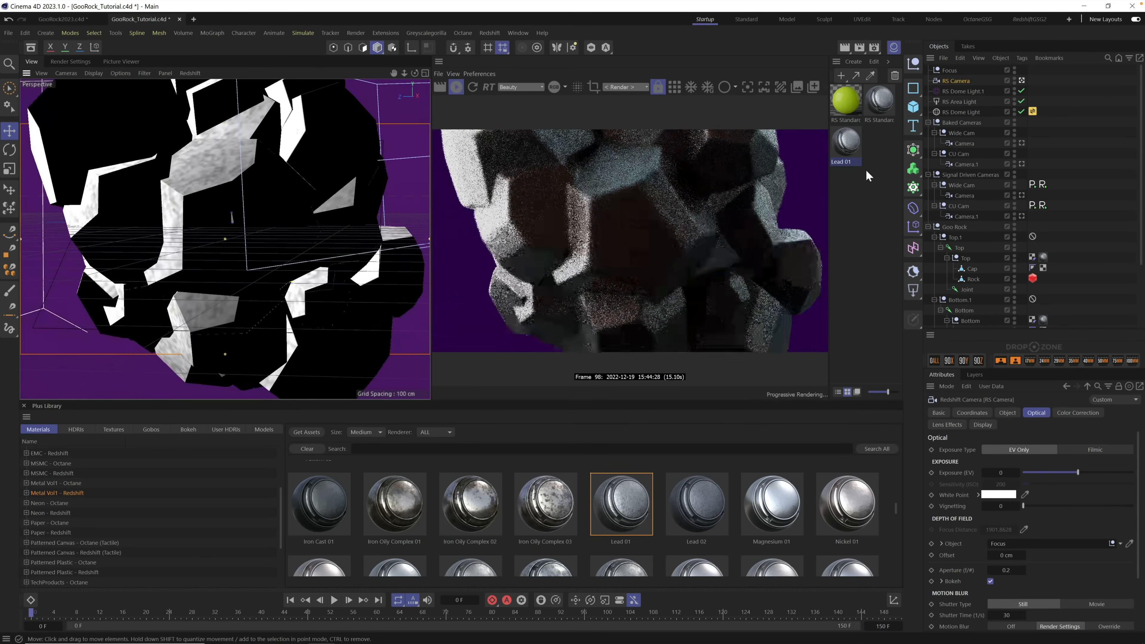
Step: Place the Focus null on the front surface of the closed rocks with the Place tool
{"action": "left_click", "coordinate": [956, 71]}
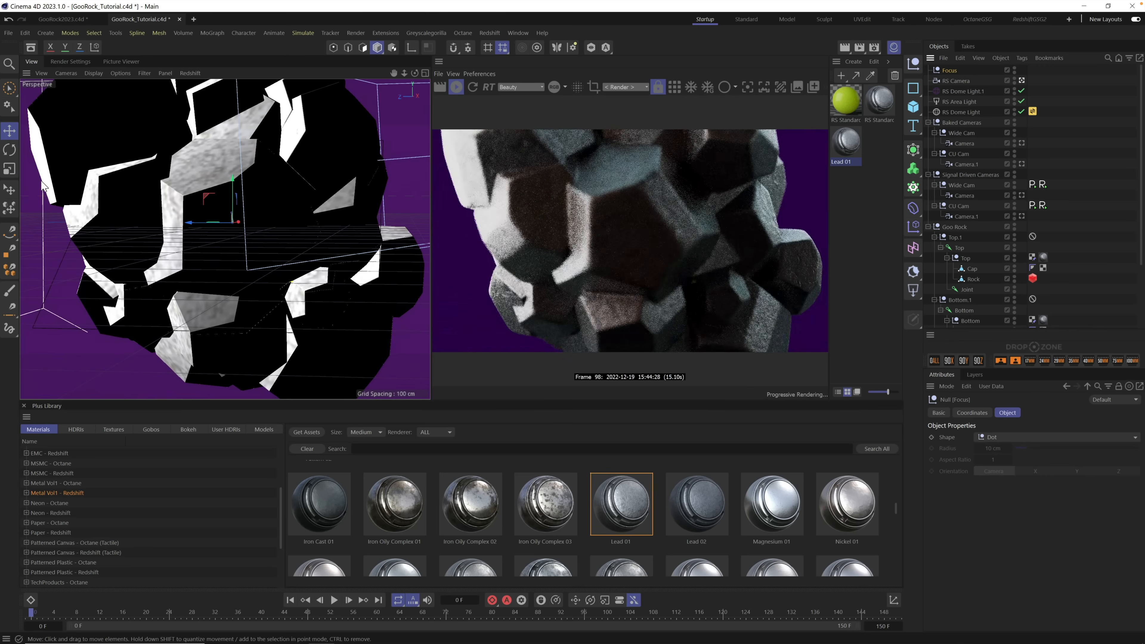
{"action": "left_click", "coordinate": [10, 191]}
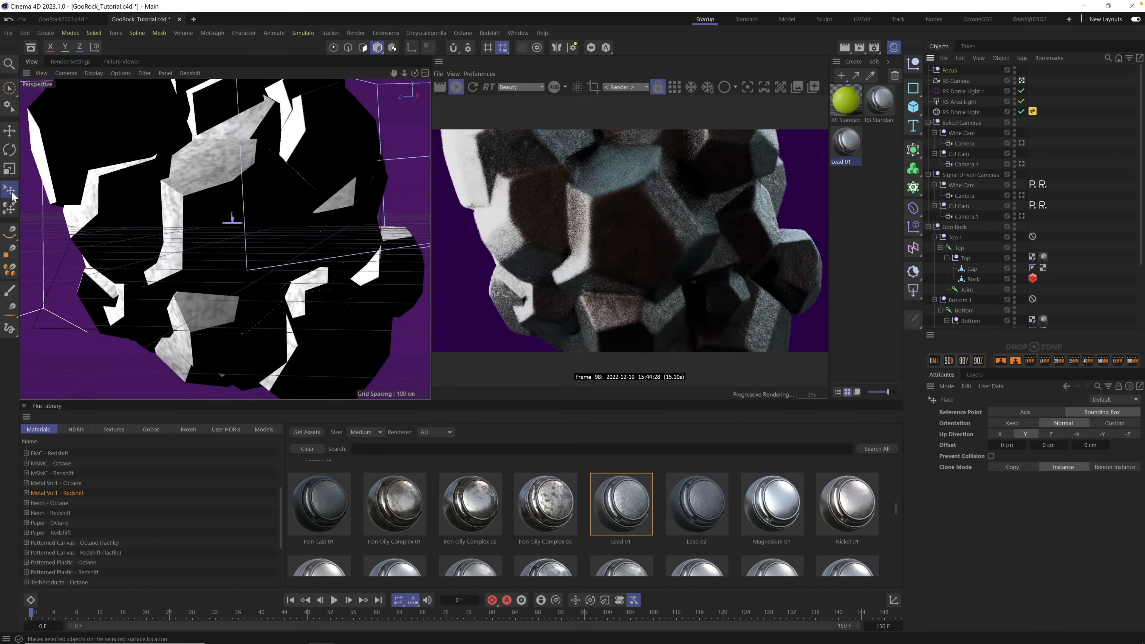
{"action": "left_click_drag", "start_coordinate": [260, 189], "coordinate": [264, 175]}
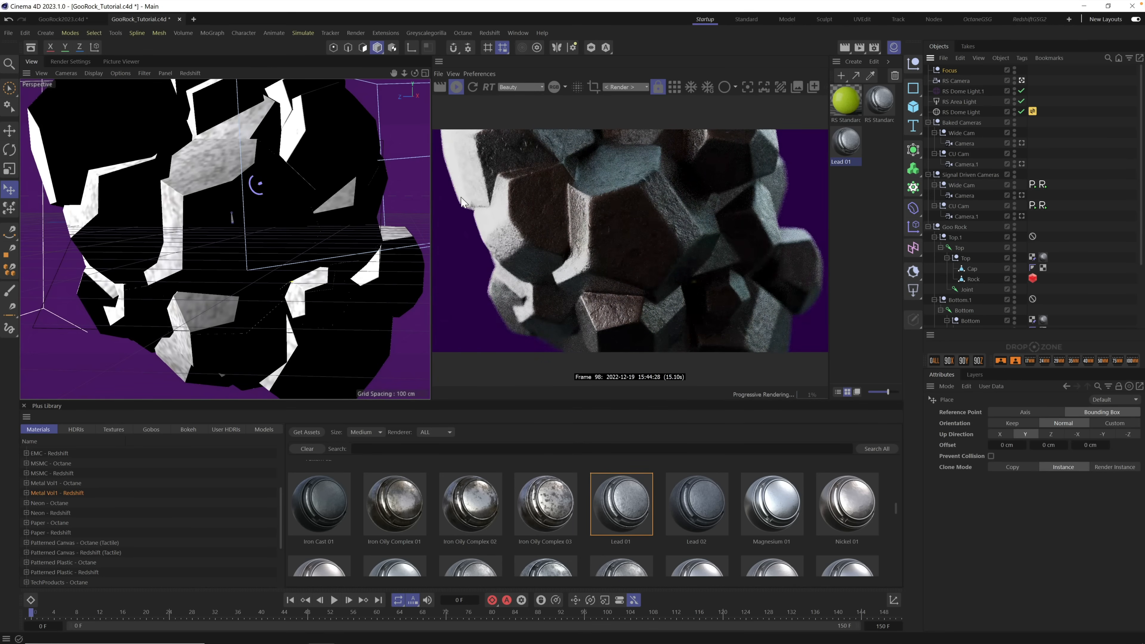
{"action": "left_click_drag", "start_coordinate": [258, 187], "coordinate": [258, 193]}
{"action": "scroll", "coordinate": [200, 264], "scroll_direction": "down", "scroll_amount": 5}
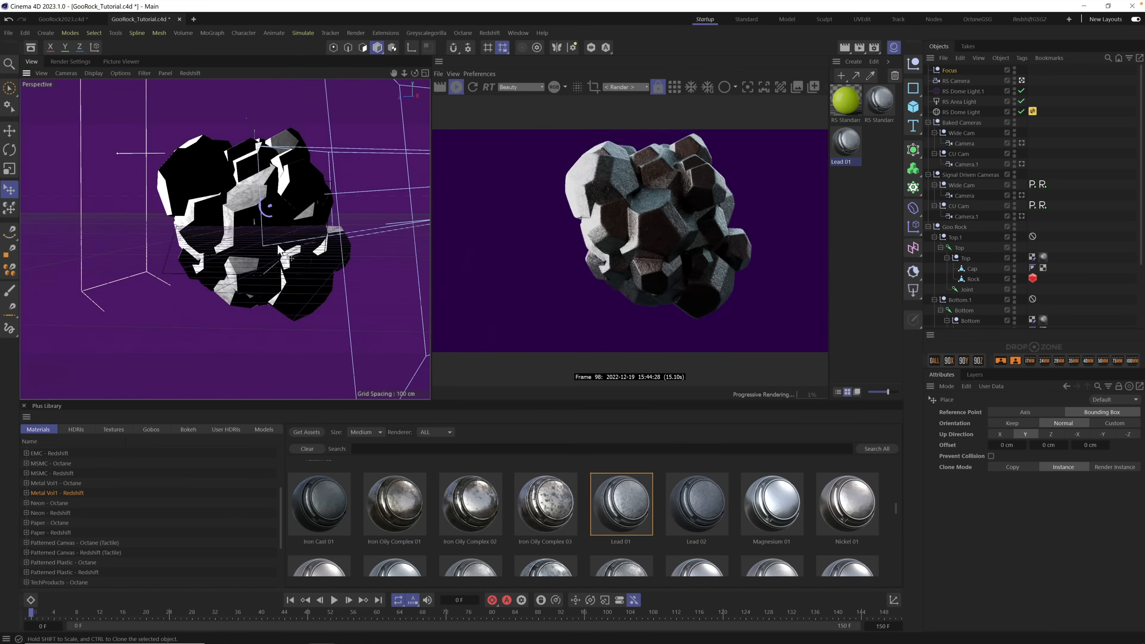
{"action": "left_click_drag", "start_coordinate": [277, 243], "coordinate": [213, 241], "text": "alt"}
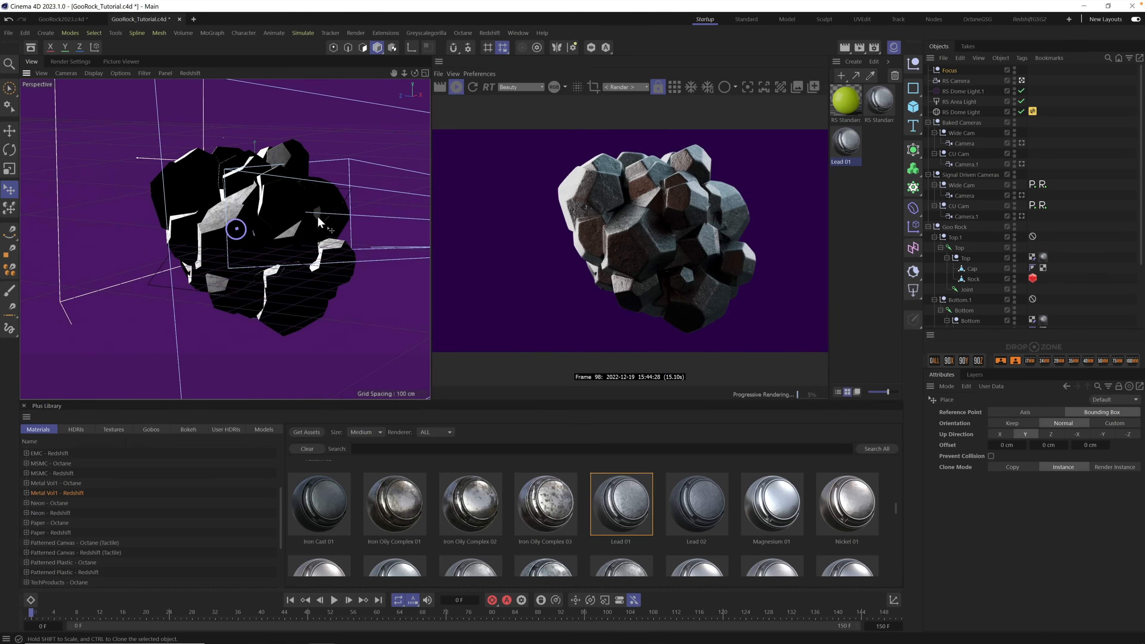
{"action": "left_click", "coordinate": [947, 71]}
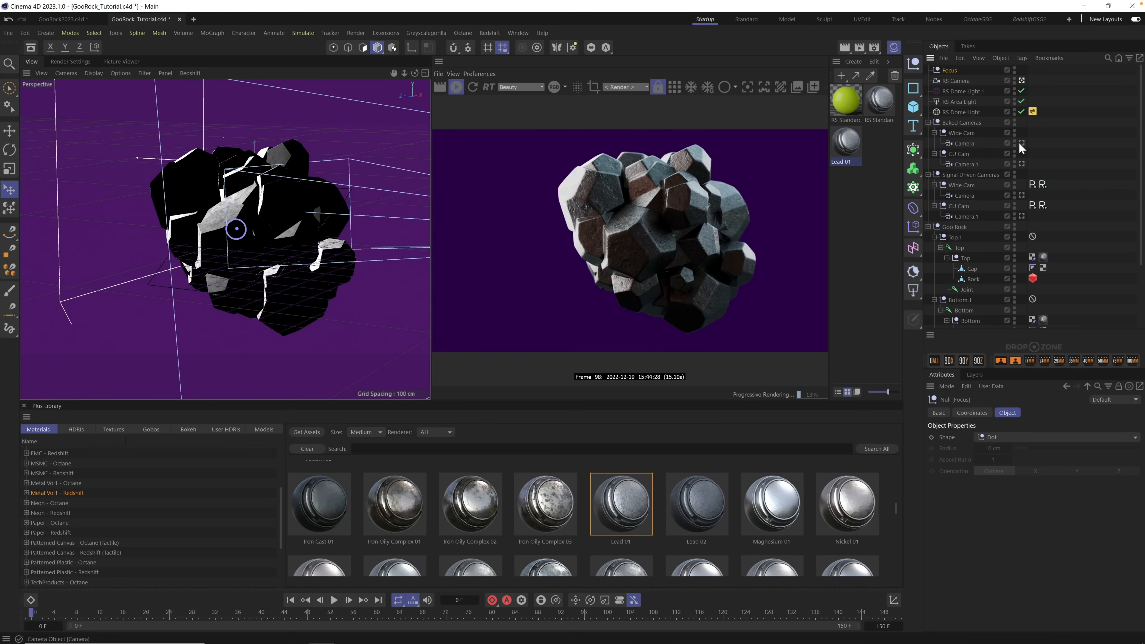
Step: Look through the signal-driven Wide Cam's Camera and make the RS Camera its child
{"action": "left_click", "coordinate": [928, 122]}
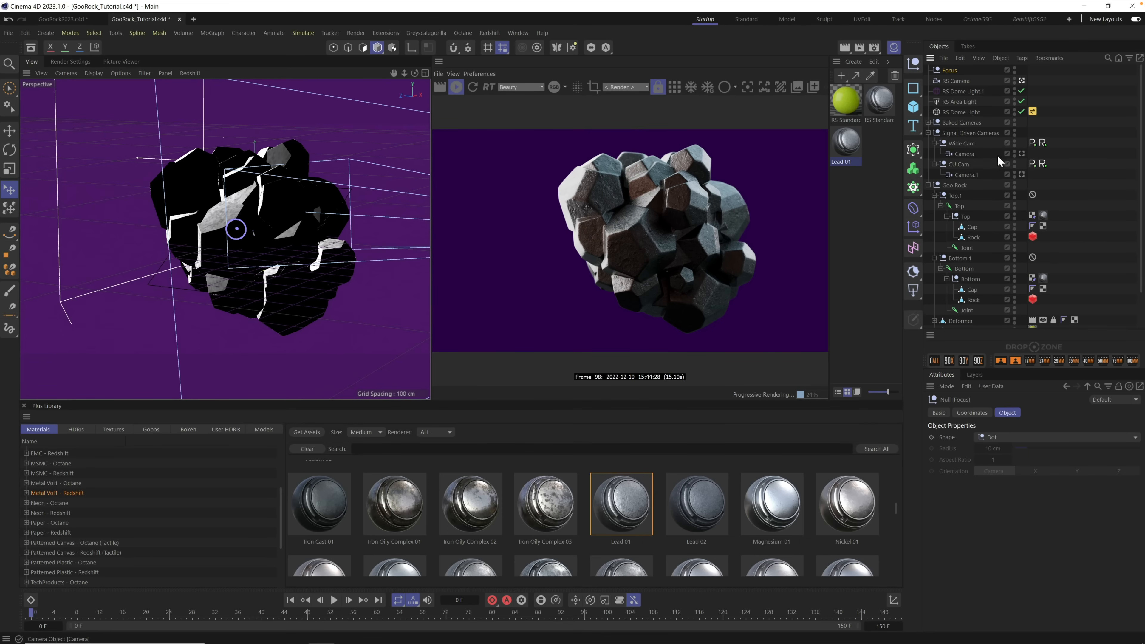
{"action": "left_click", "coordinate": [1021, 152]}
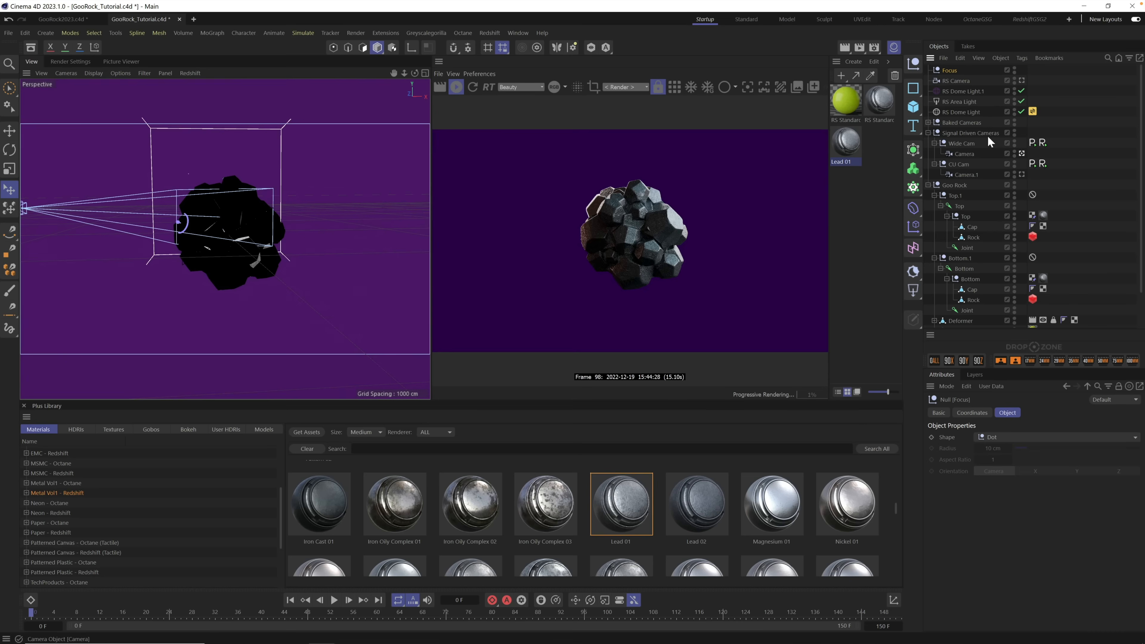
{"action": "left_click", "coordinate": [965, 153]}
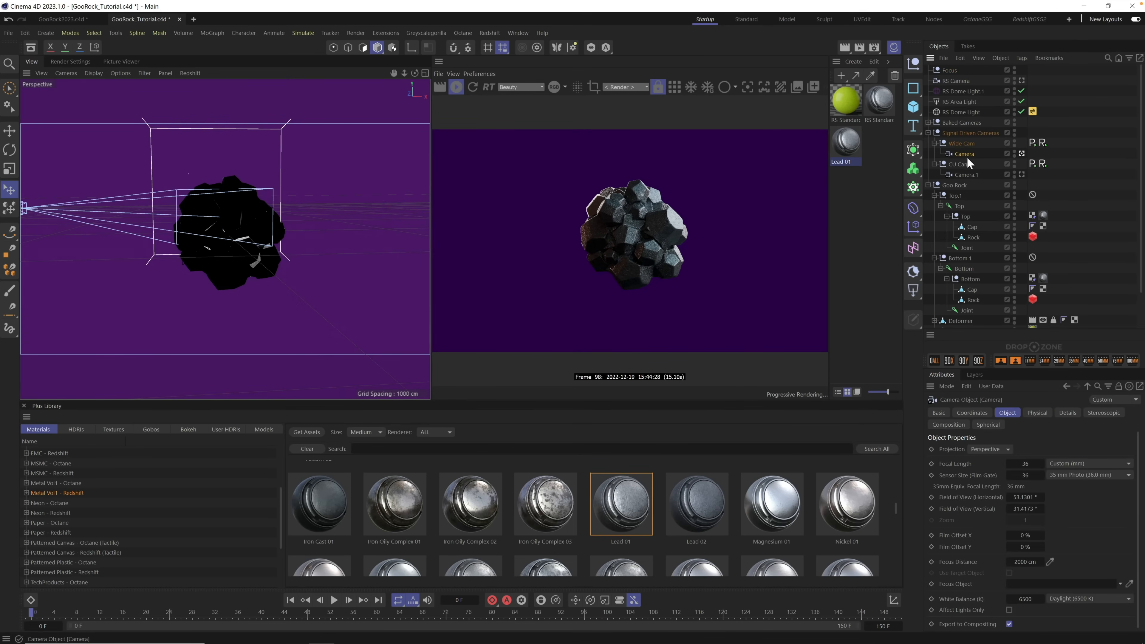
{"action": "left_click", "coordinate": [954, 81]}
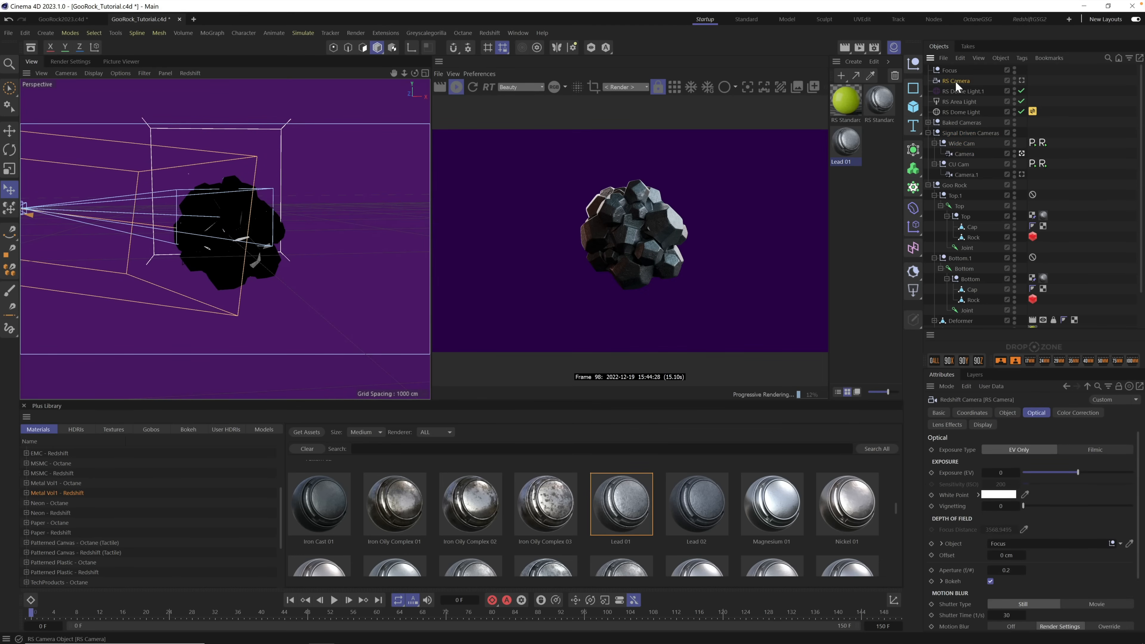
{"action": "left_click_drag", "start_coordinate": [954, 80], "coordinate": [967, 158]}
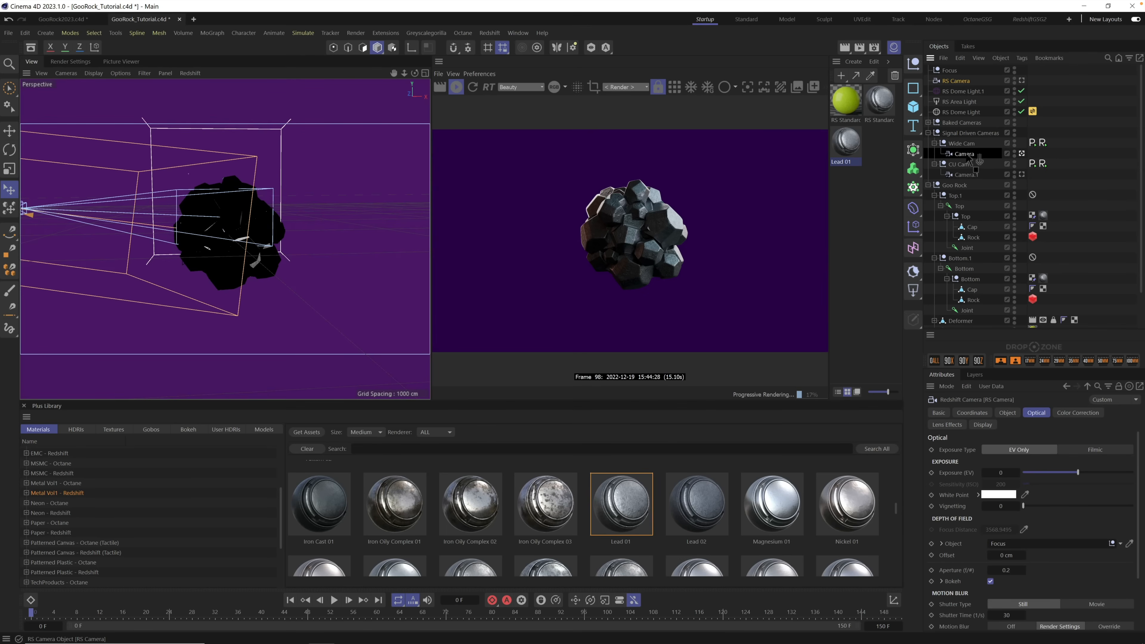
{"action": "left_click_drag", "start_coordinate": [968, 158], "coordinate": [966, 156]}
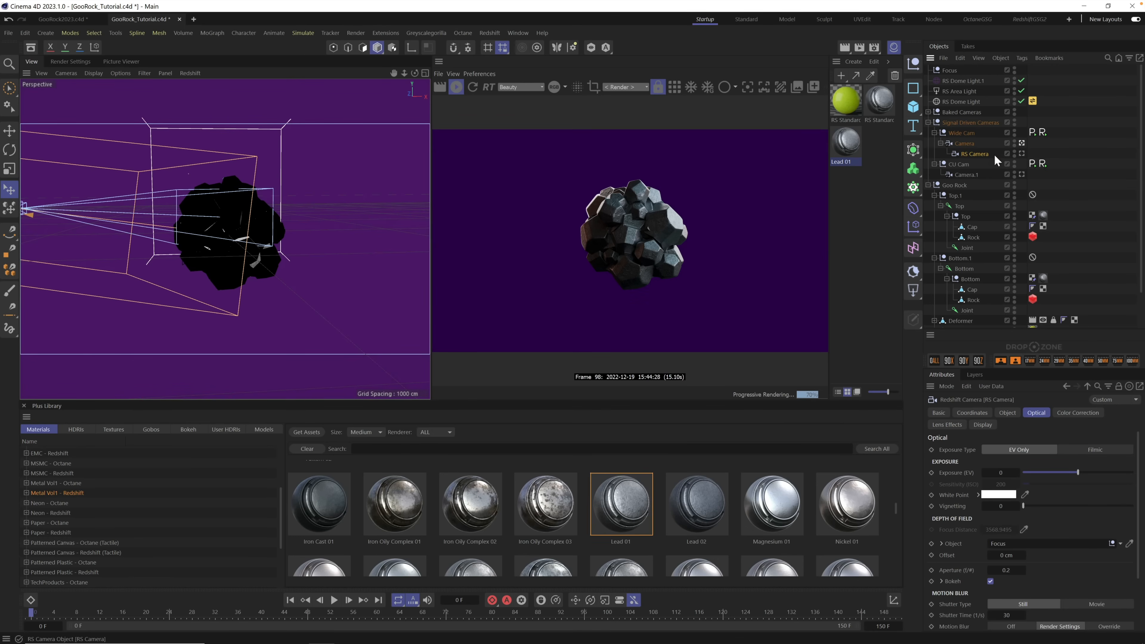
Step: Play the animation through the nested RS Camera and stop the live Redshift render
{"action": "left_click", "coordinate": [1021, 154]}
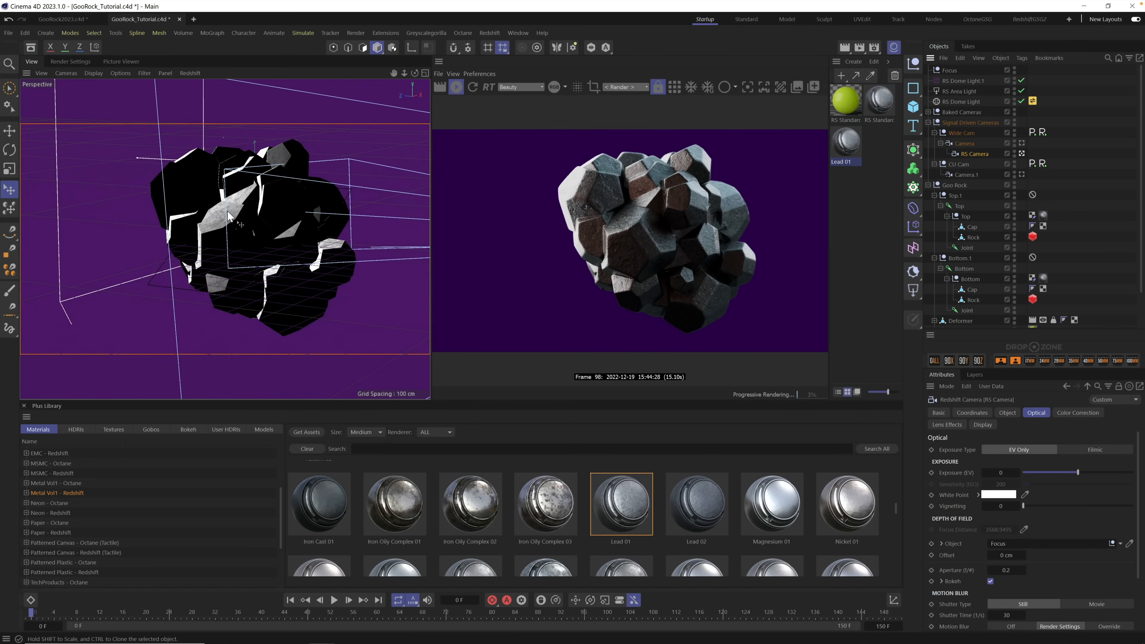
{"action": "left_click", "coordinate": [334, 599]}
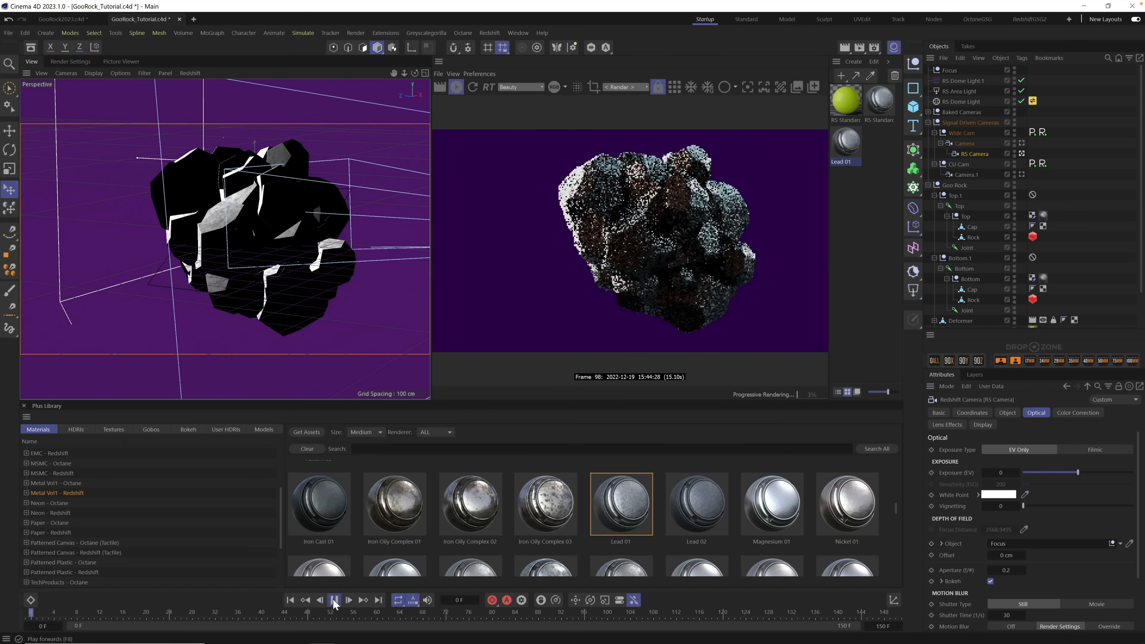
{"action": "left_click", "coordinate": [456, 88]}
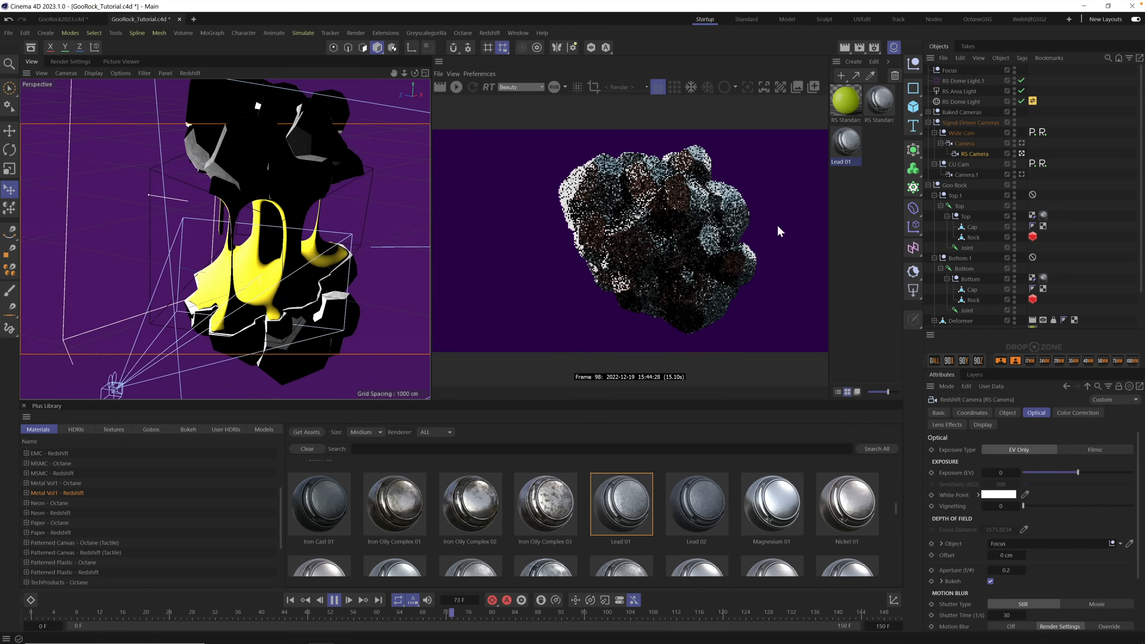
{"action": "left_click", "coordinate": [1020, 153]}
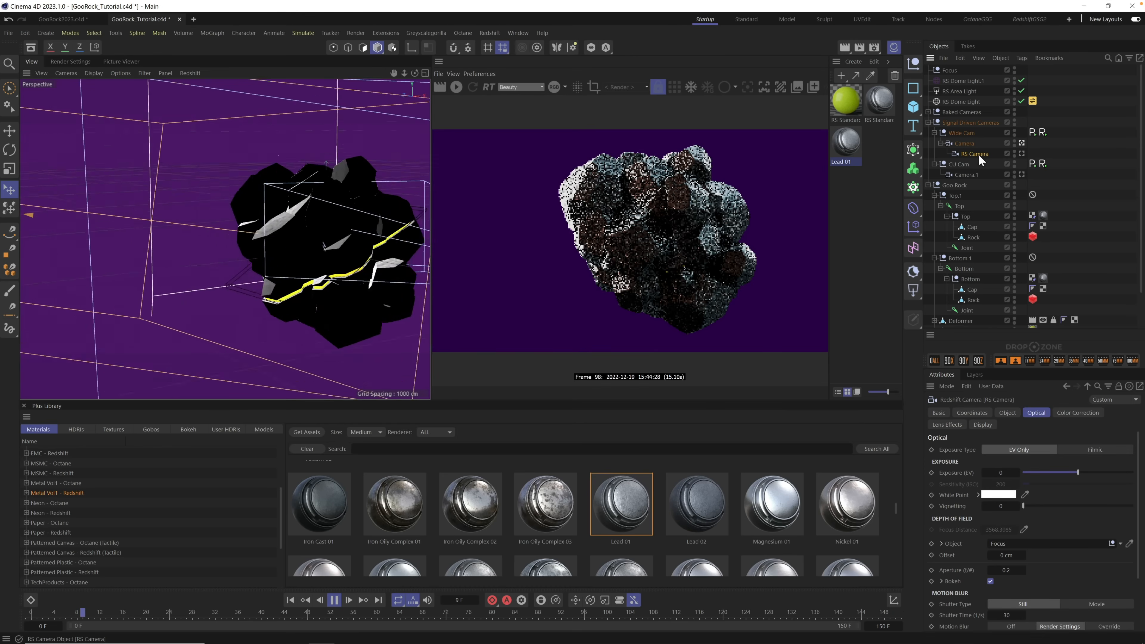
Step: Reset the nested RS Camera's transform to zero so it aligns with its parent Camera
{"action": "left_click", "coordinate": [893, 600]}
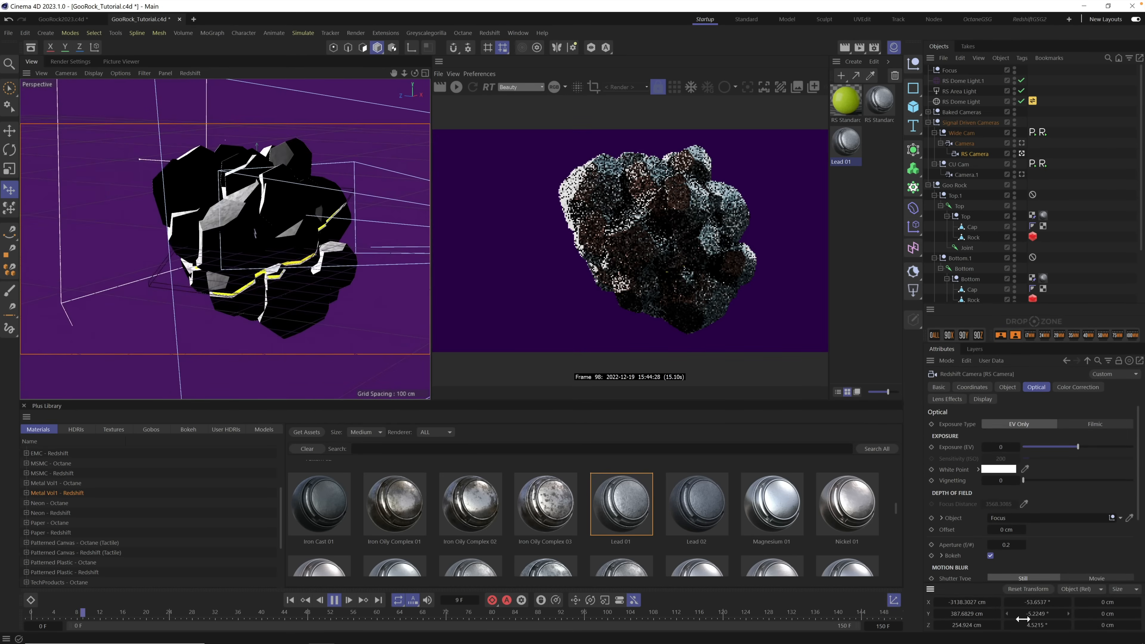
{"action": "left_click", "coordinate": [1031, 588]}
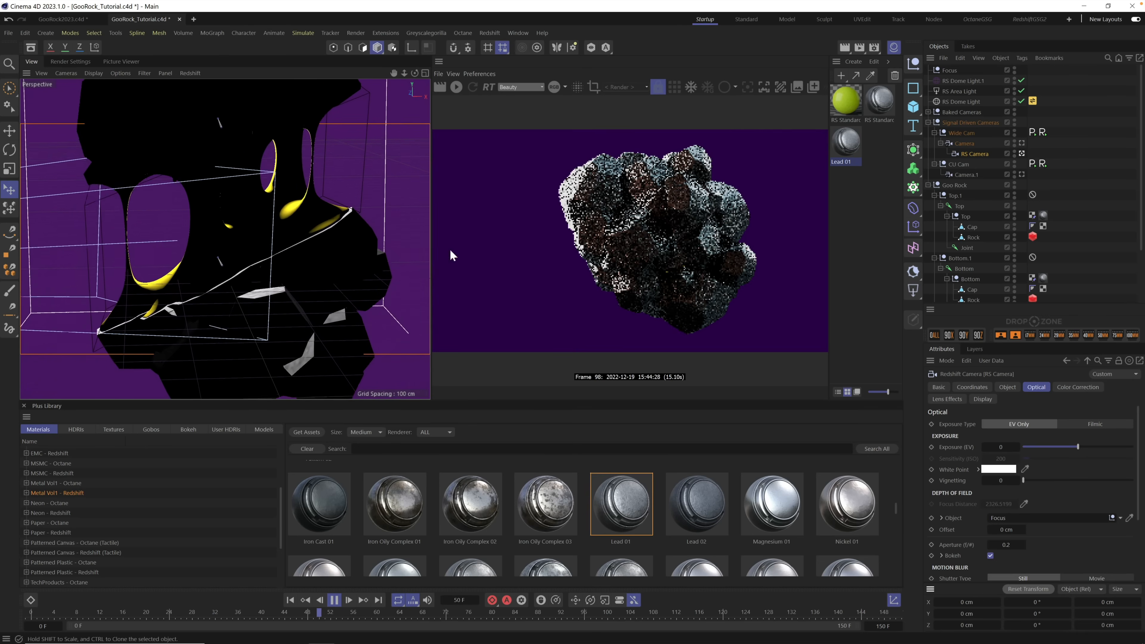
{"action": "left_click", "coordinate": [1020, 152]}
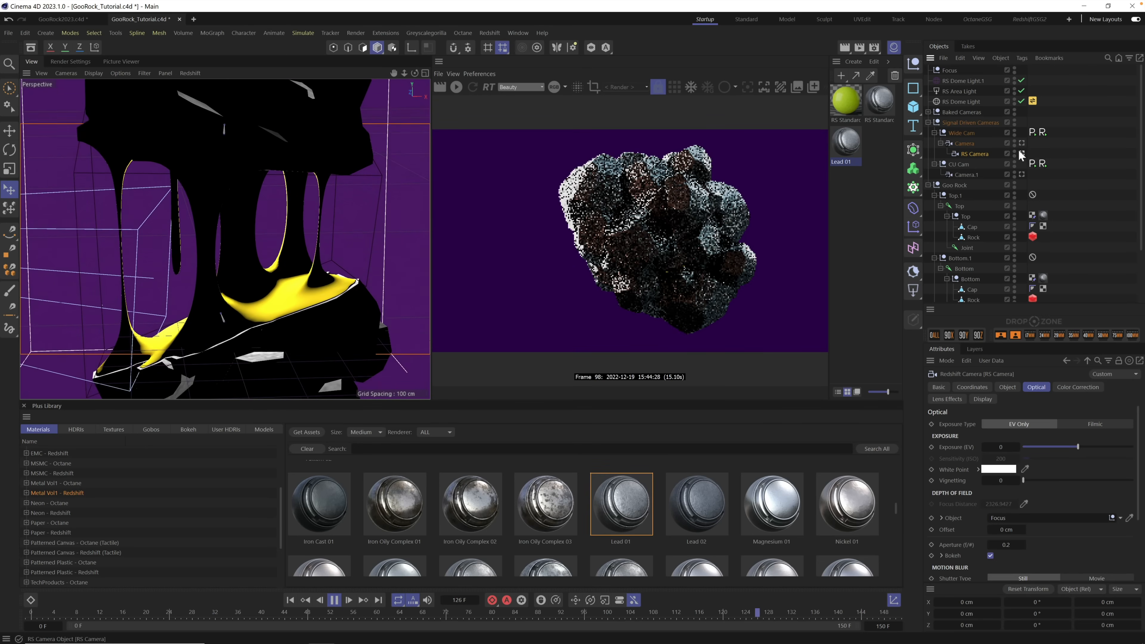
Step: Set the Wide Cam RS Camera's focal length to 36 mm to match its parent Camera
{"action": "left_click", "coordinate": [1008, 386]}
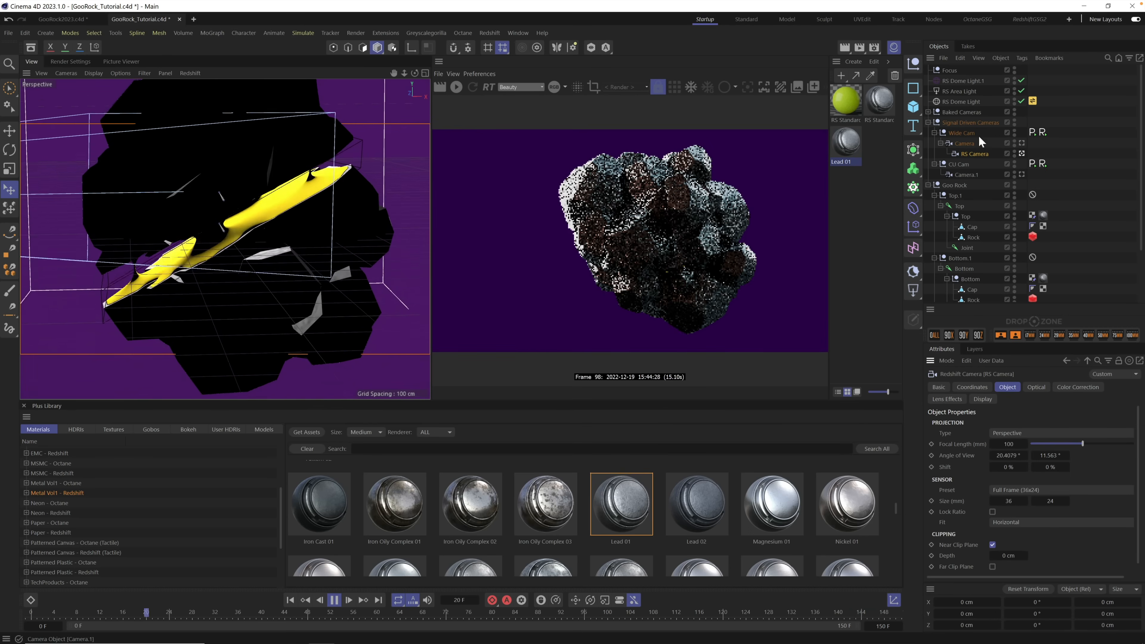
{"action": "left_click", "coordinate": [969, 144]}
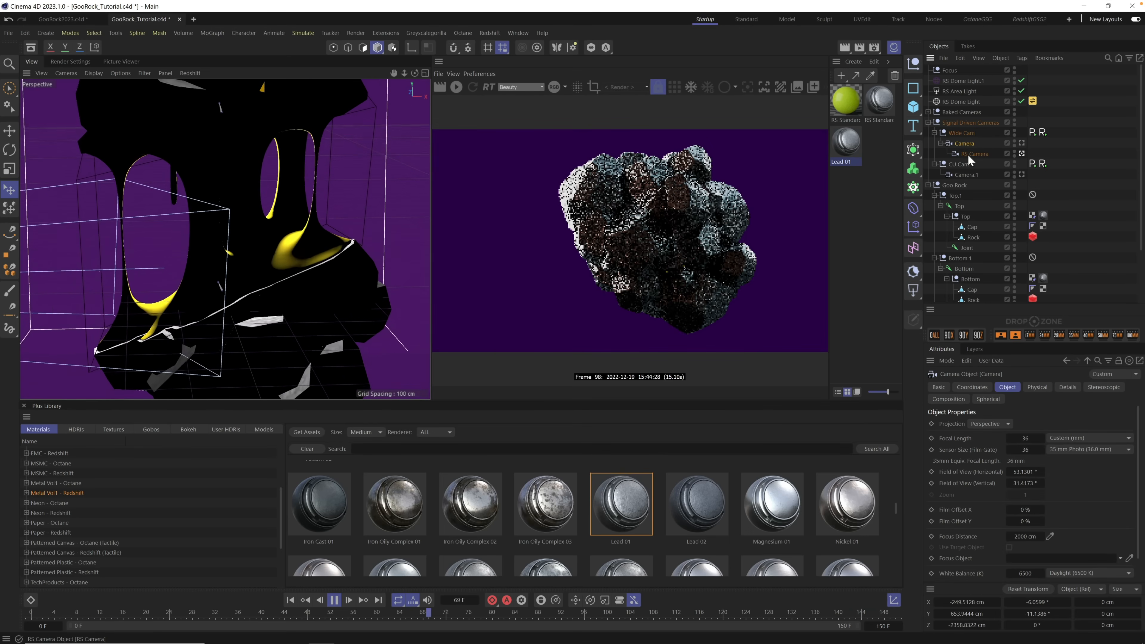
{"action": "left_click", "coordinate": [968, 153]}
{"action": "left_click", "coordinate": [1008, 443]}
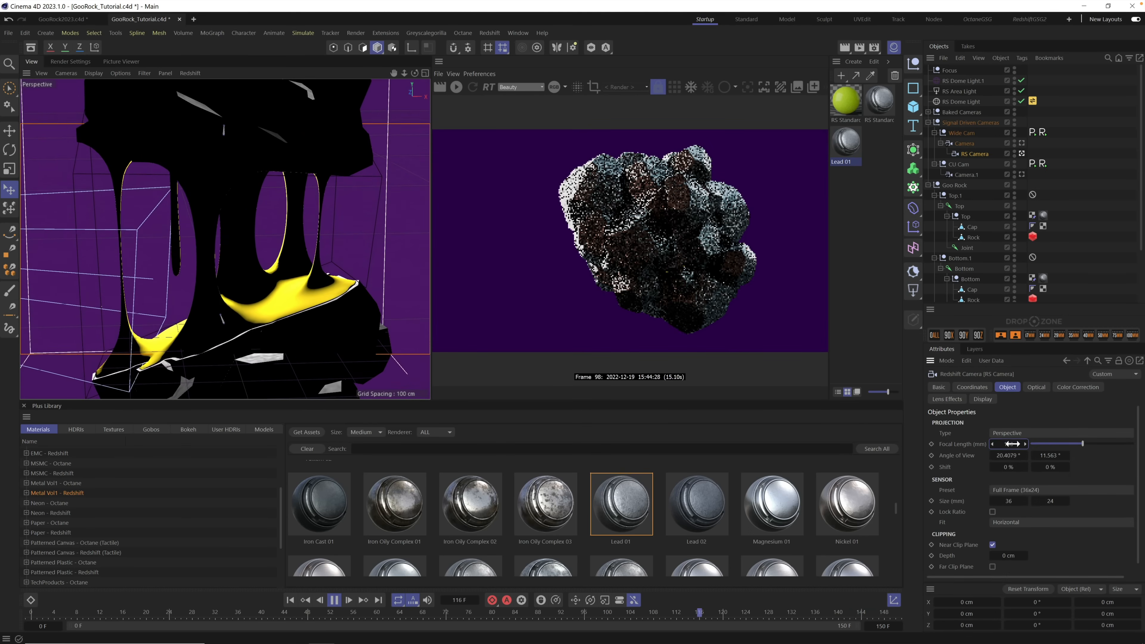
{"action": "type", "text": "36"}
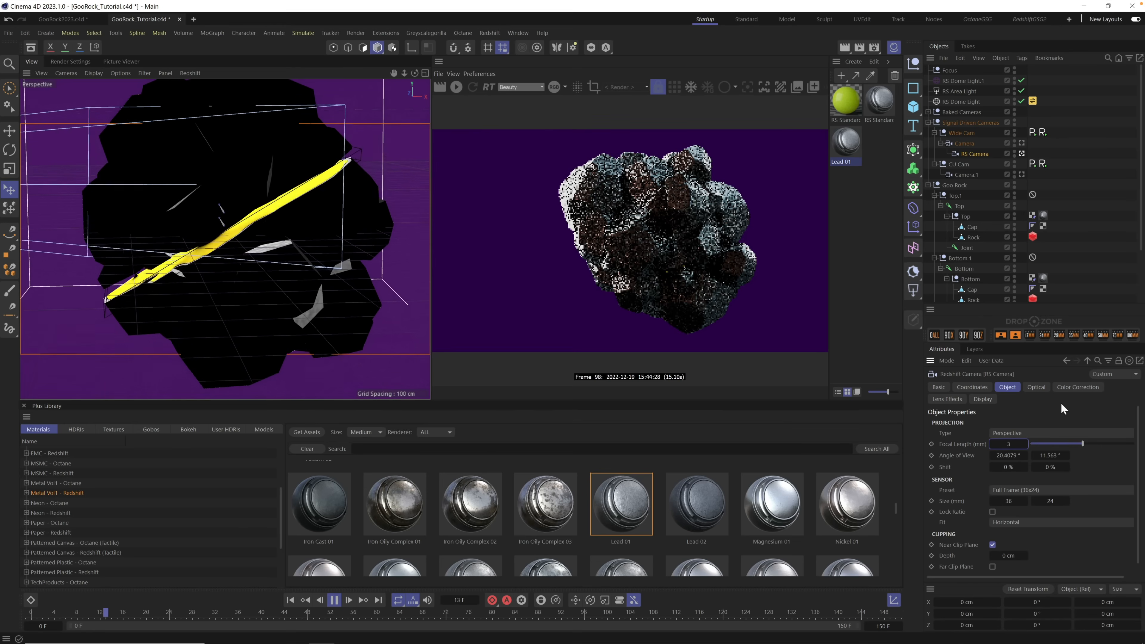
{"action": "key", "text": "Return"}
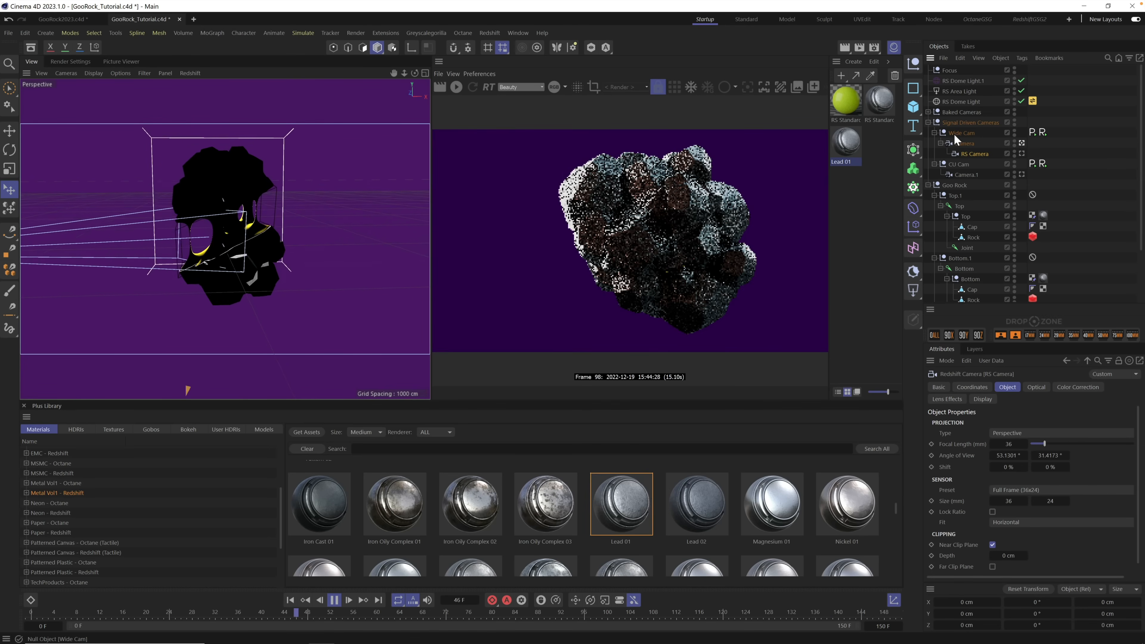
Step: Duplicate the RS Camera and nest the copy under the CU Cam's Camera.1
{"action": "key", "text": "ctrl+c"}
{"action": "key", "text": "ctrl+v"}
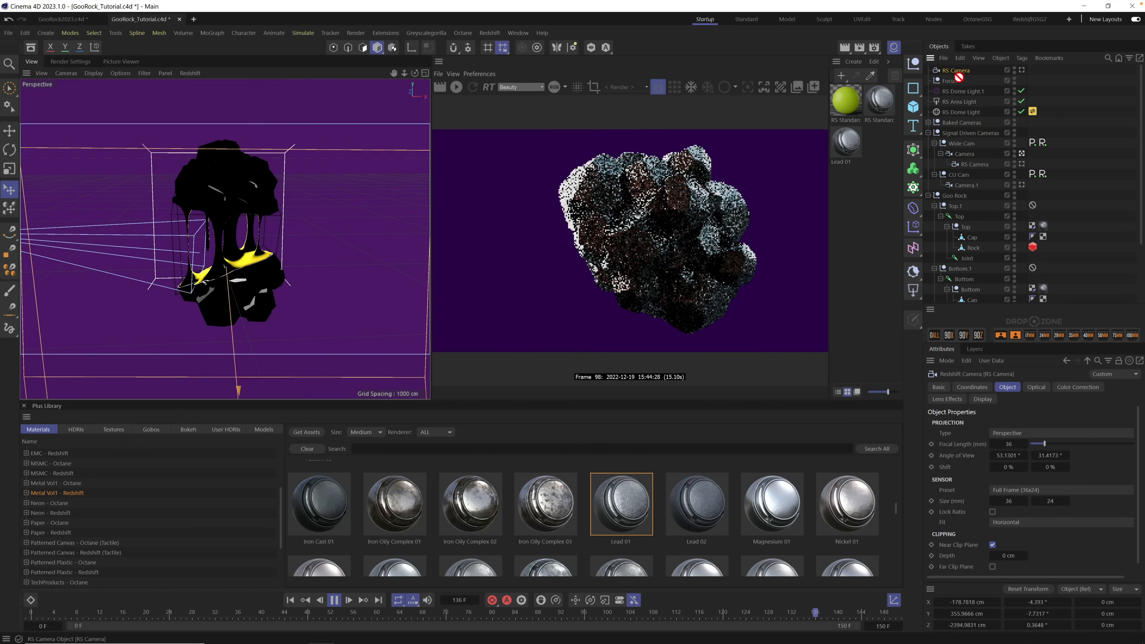
{"action": "left_click_drag", "start_coordinate": [958, 74], "coordinate": [968, 186]}
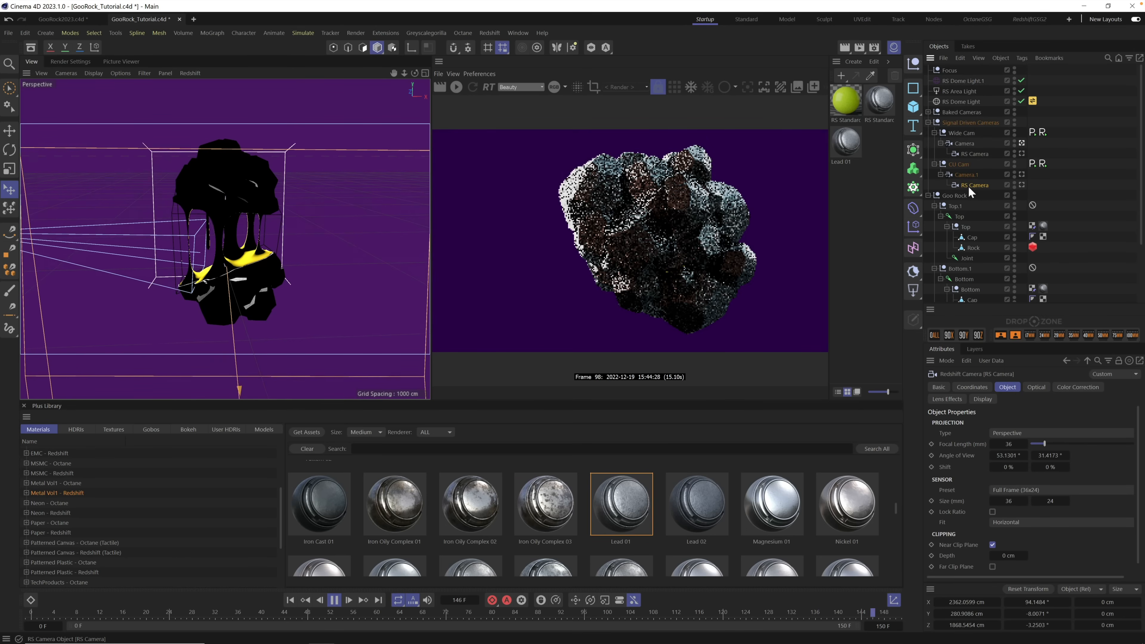
Step: Look through the CU Cam's RS Camera and reset its transform to zero
{"action": "scroll", "coordinate": [238, 170], "scroll_direction": "up", "scroll_amount": 10}
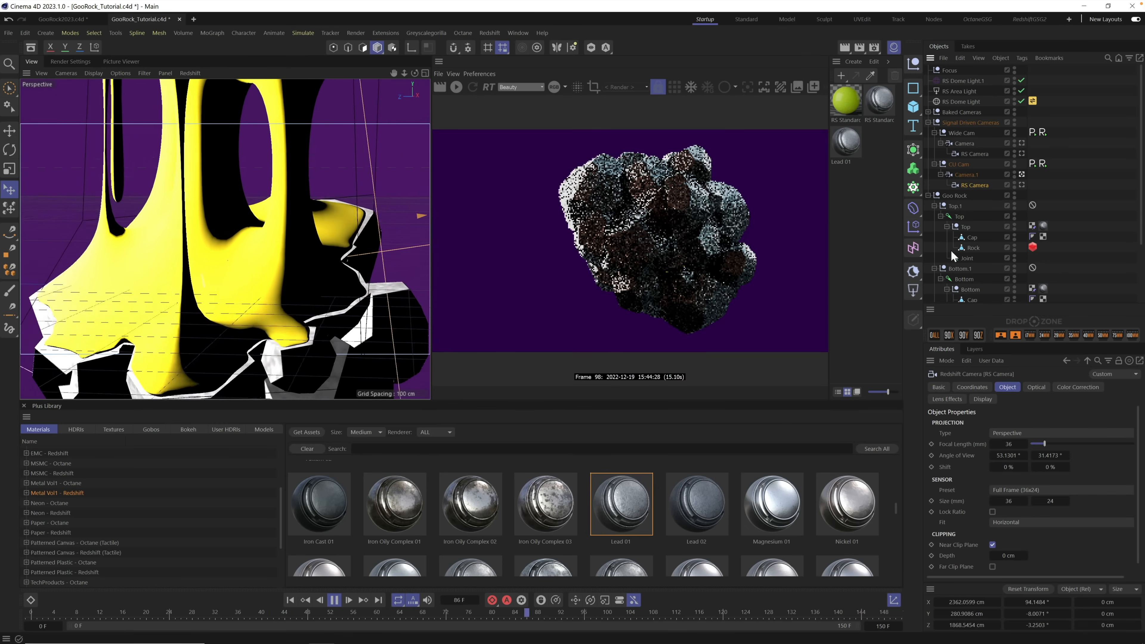
{"action": "left_click", "coordinate": [1021, 184]}
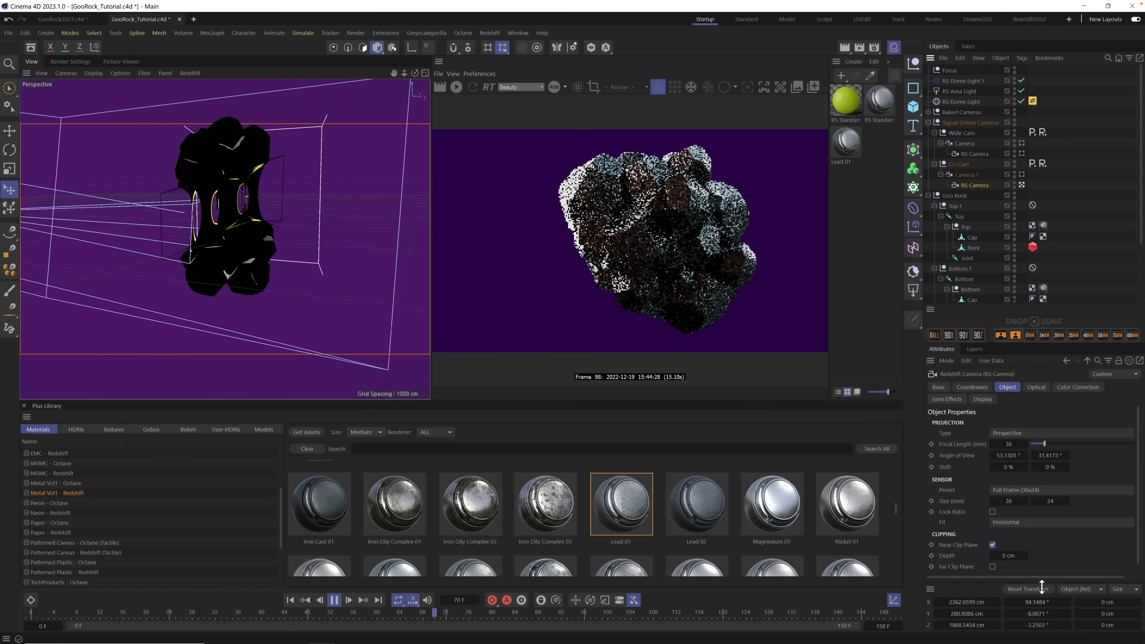
{"action": "left_click", "coordinate": [1030, 588]}
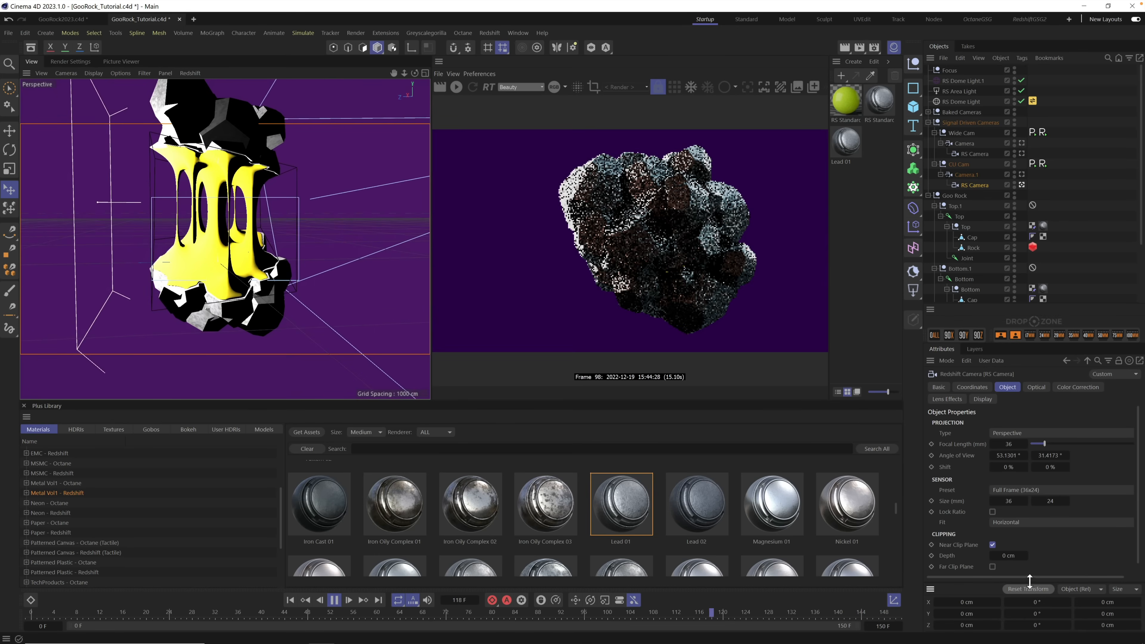
Step: Set the CU Cam RS Camera's focal length to 100 mm to match Camera.1
{"action": "left_click", "coordinate": [959, 174]}
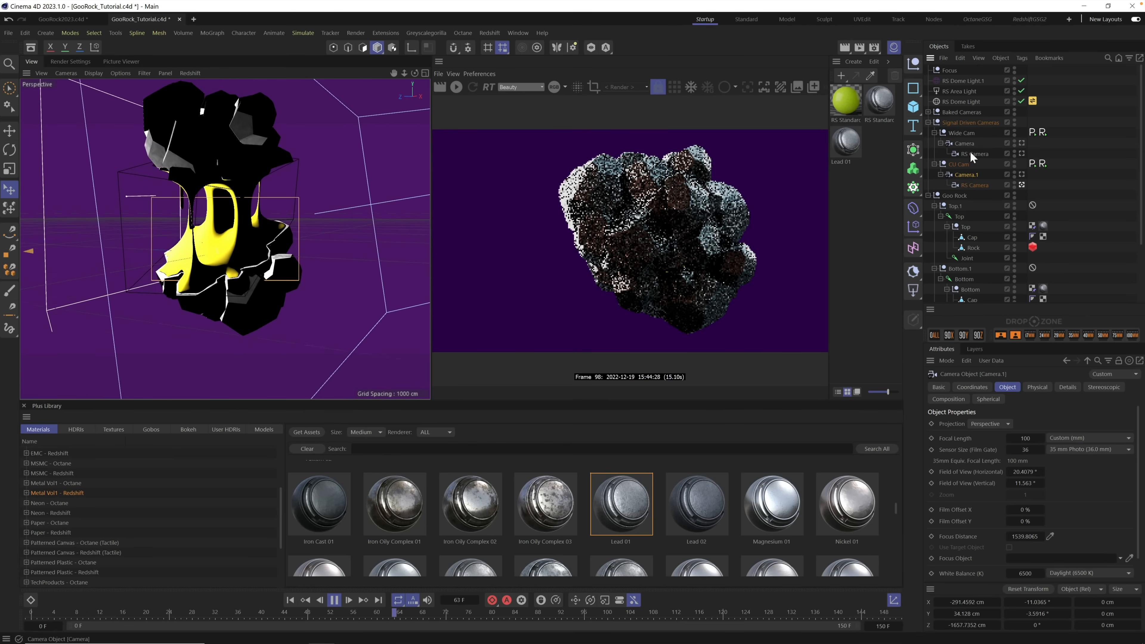
{"action": "left_click", "coordinate": [974, 185]}
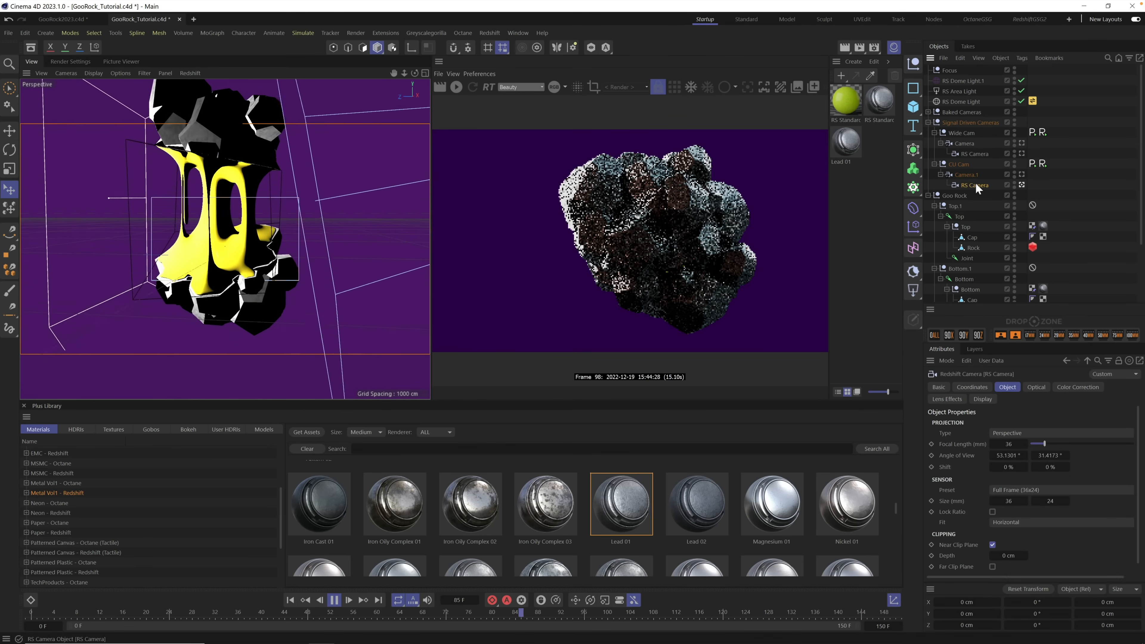
{"action": "left_click", "coordinate": [1010, 444]}
{"action": "type", "text": "100"}
{"action": "key", "text": "Return"}
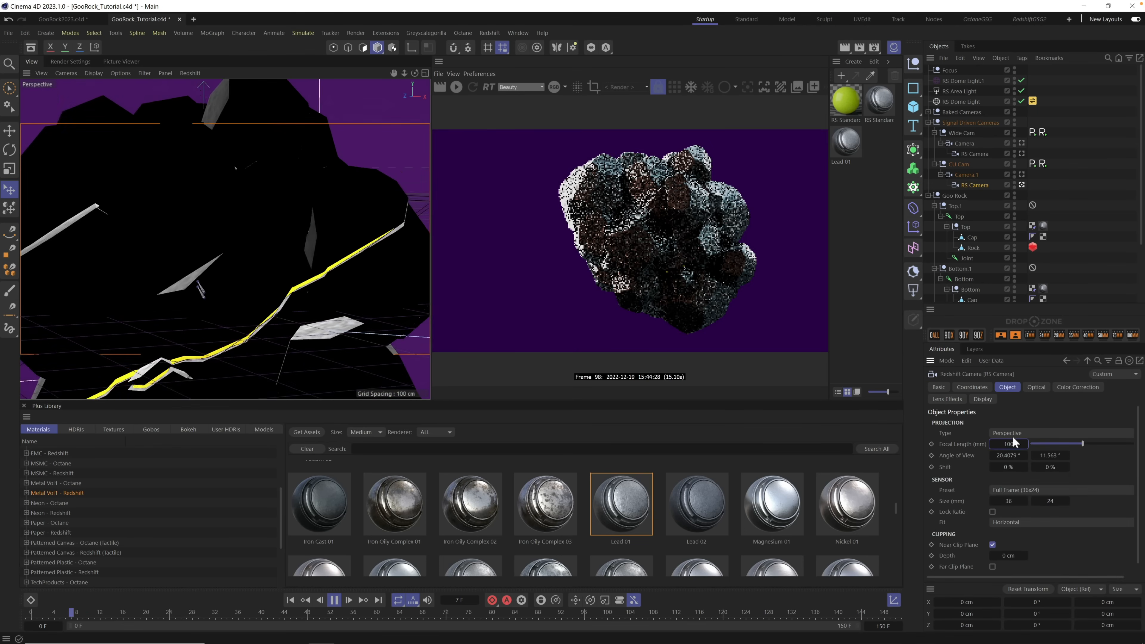
Step: Stop playback, park the timeline at frame 103 and collapse the Camera.1 hierarchy
{"action": "left_click", "coordinate": [333, 599]}
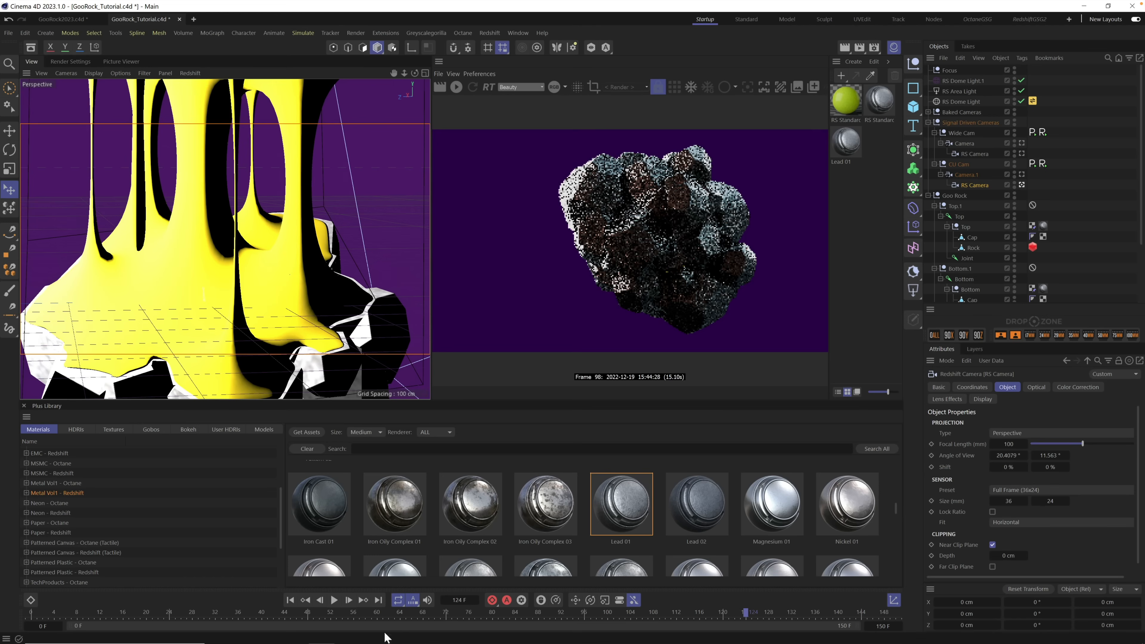
{"action": "left_click_drag", "start_coordinate": [404, 613], "coordinate": [626, 612]}
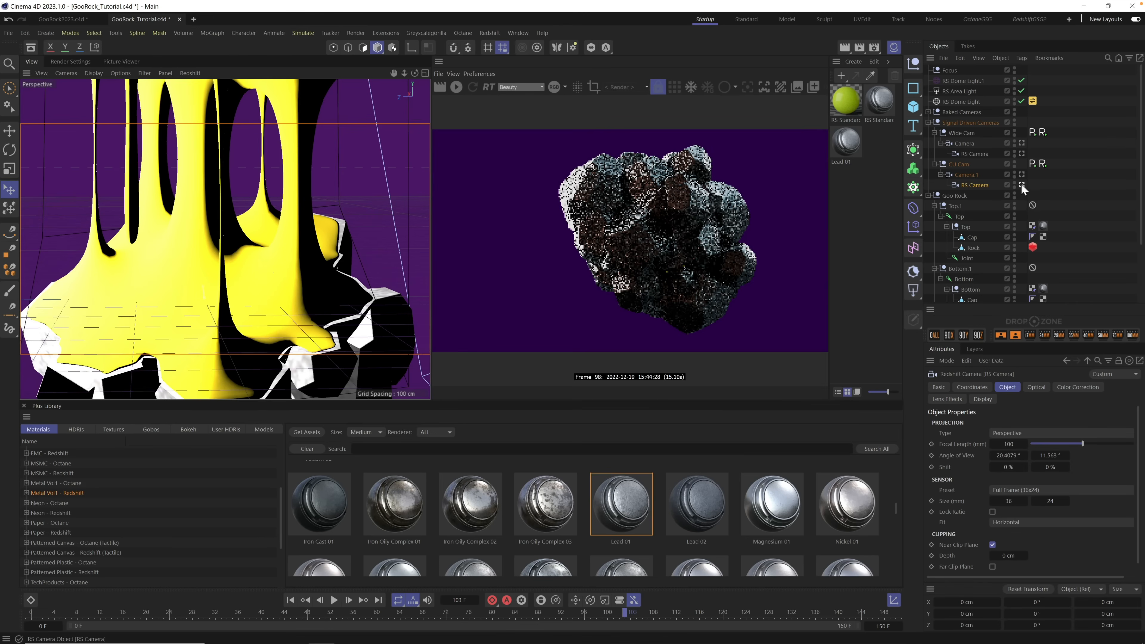
{"action": "left_click", "coordinate": [941, 175]}
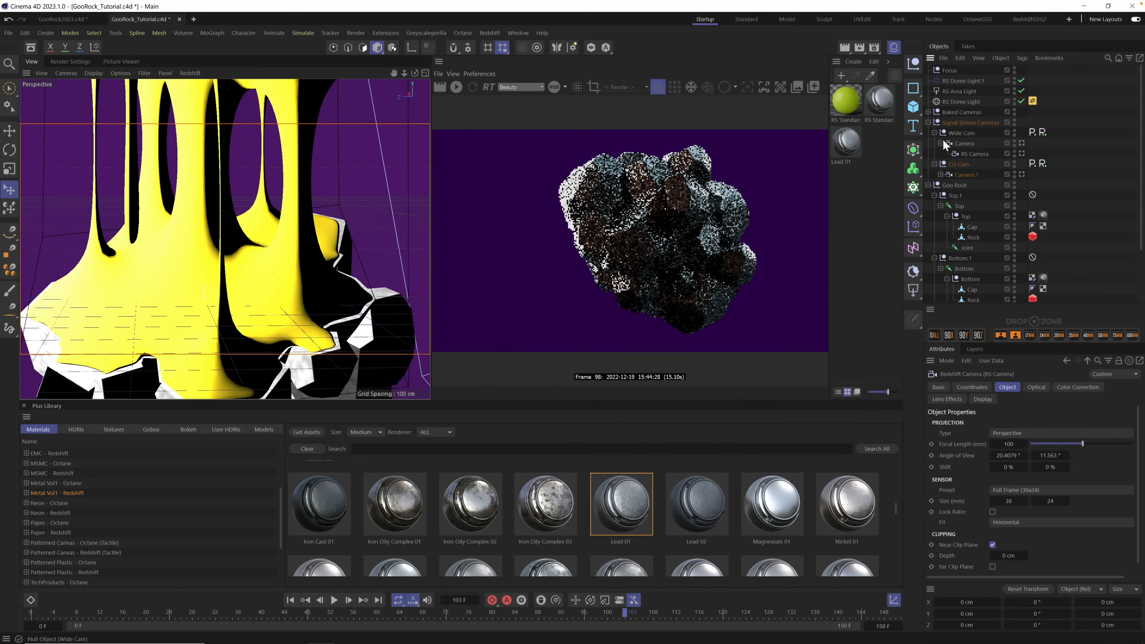
Step: Collapse the Wide Cam's Camera hierarchy, start the live Redshift render and preview the close-up at frame 31
{"action": "left_click", "coordinate": [941, 143]}
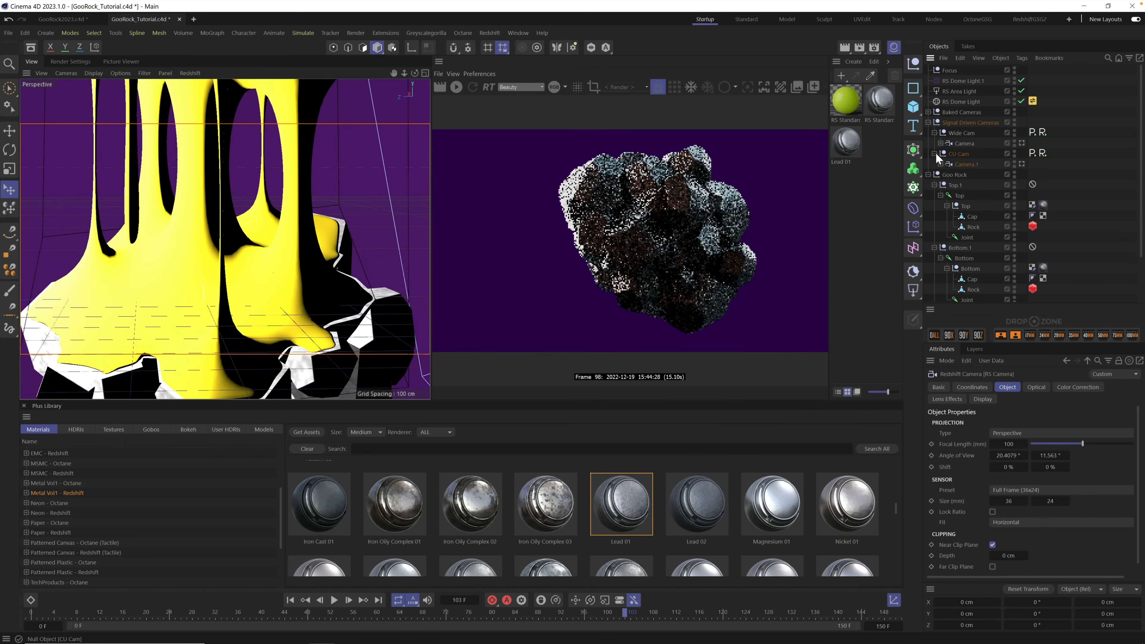
{"action": "left_click", "coordinate": [456, 86]}
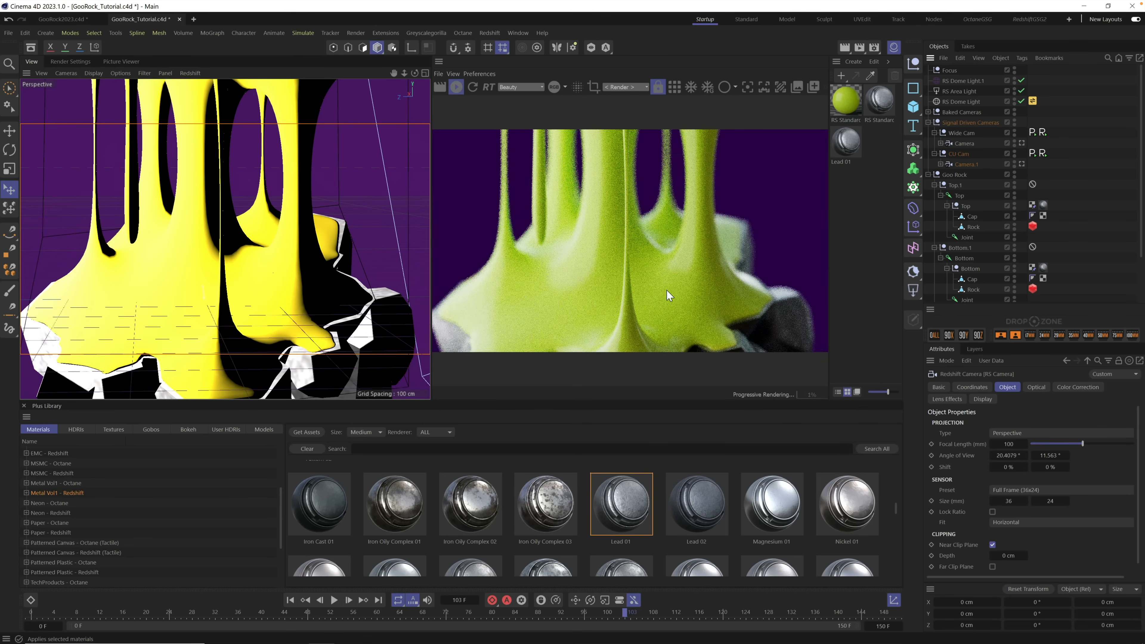
{"action": "left_click_drag", "start_coordinate": [417, 610], "coordinate": [224, 607]}
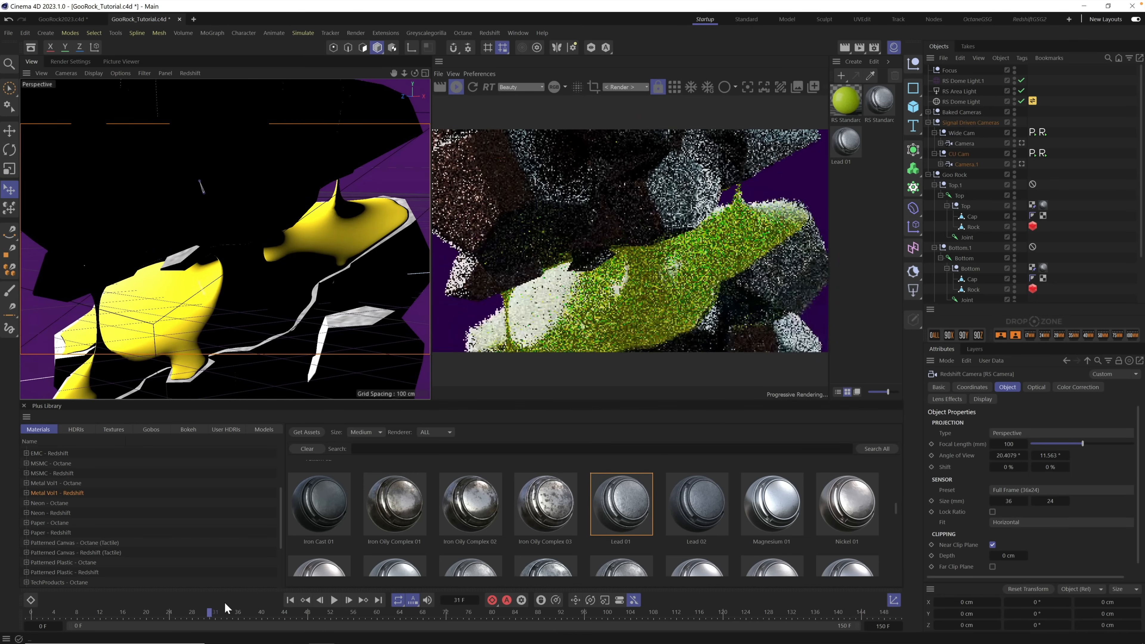
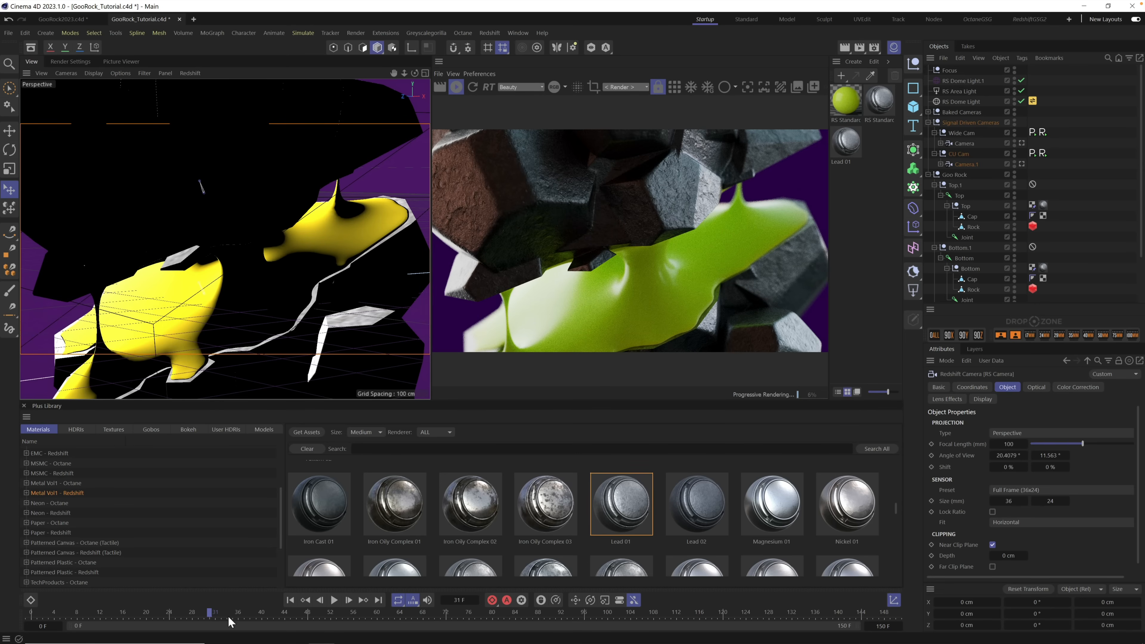
Step: At frame 62, place the Focus null on the goo at about X -195, Y 131, Z -204 cm
{"action": "left_click_drag", "start_coordinate": [228, 620], "coordinate": [396, 600]}
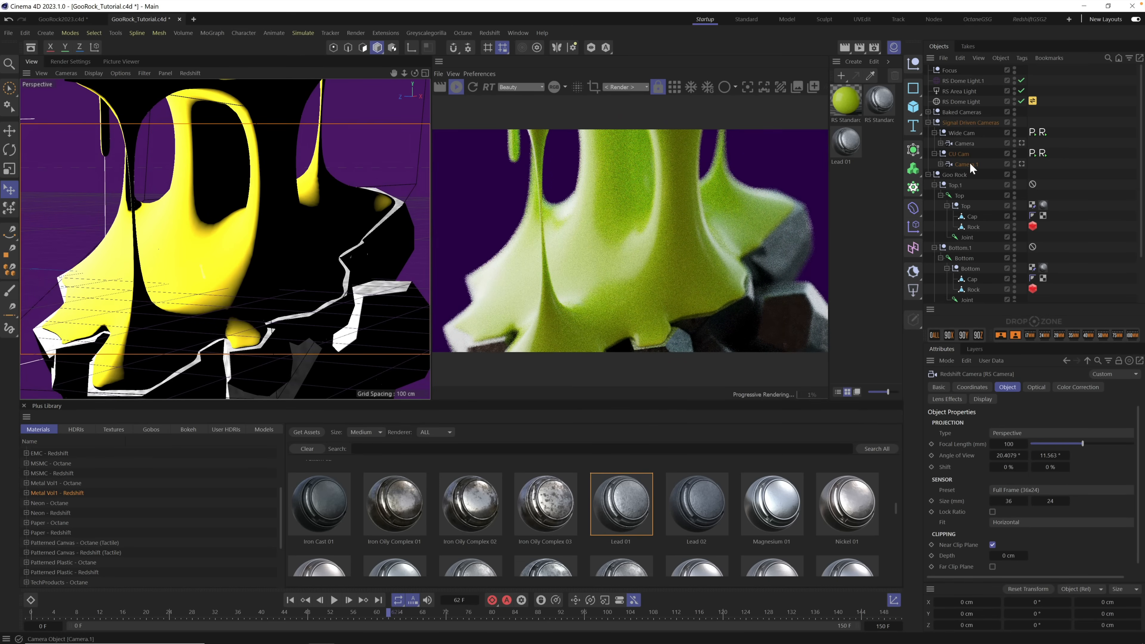
{"action": "left_click", "coordinate": [950, 71]}
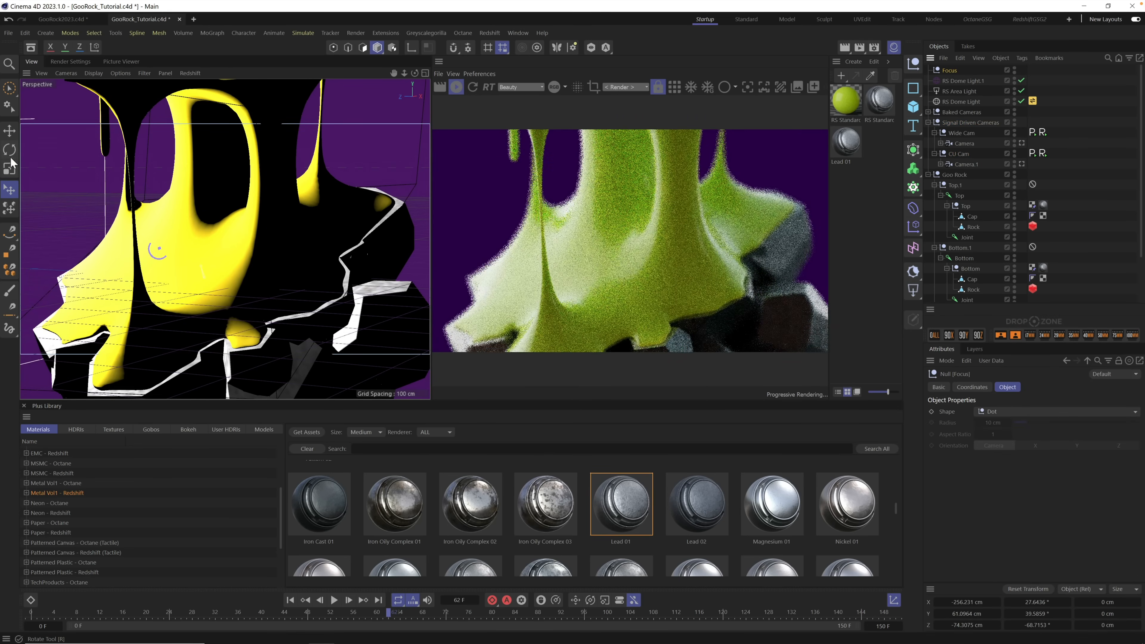
{"action": "left_click_drag", "start_coordinate": [276, 192], "coordinate": [274, 197]}
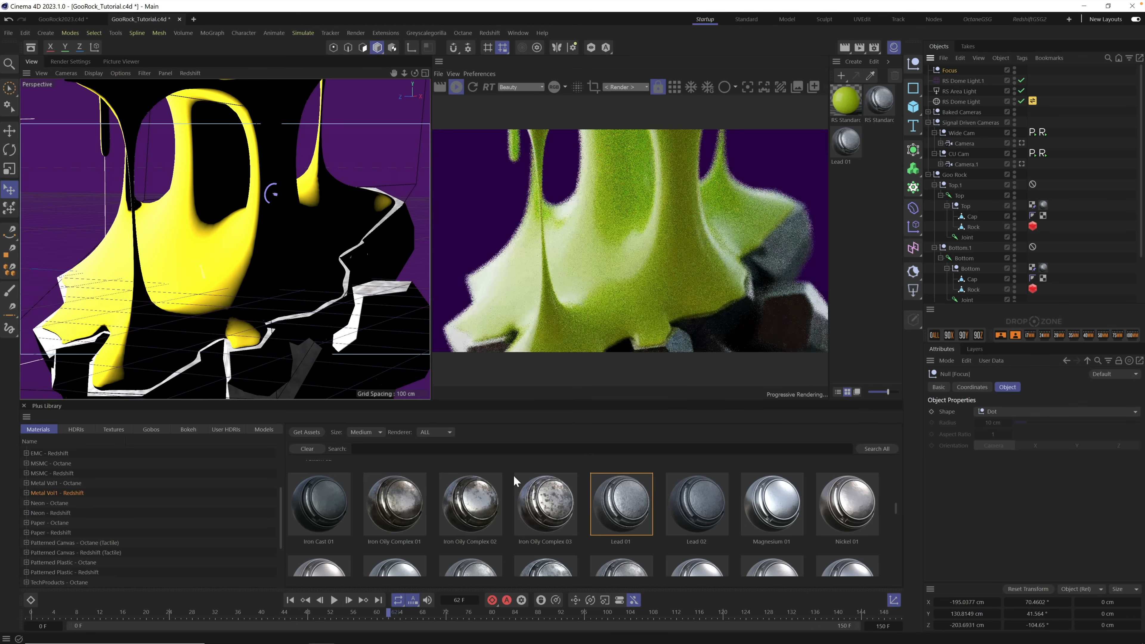
Step: Expand both signal-driven camera hierarchies and examine the optical and depth of field settings of the CU Cam's RS Camera
{"action": "left_click", "coordinate": [963, 164]}
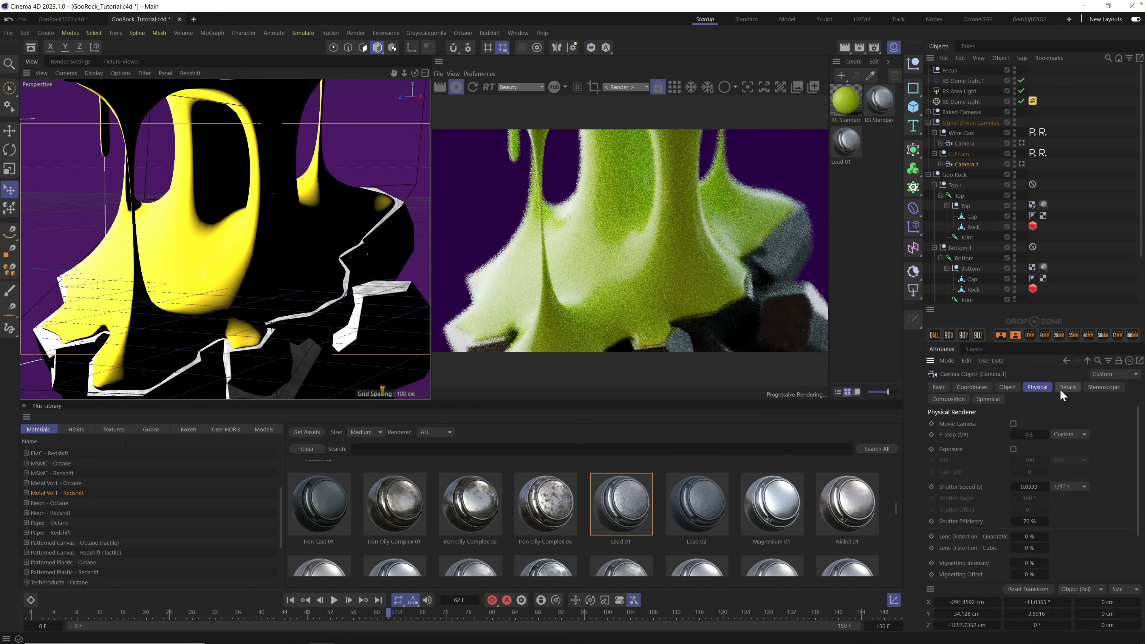
{"action": "left_click", "coordinate": [940, 164]}
{"action": "left_click", "coordinate": [940, 143]}
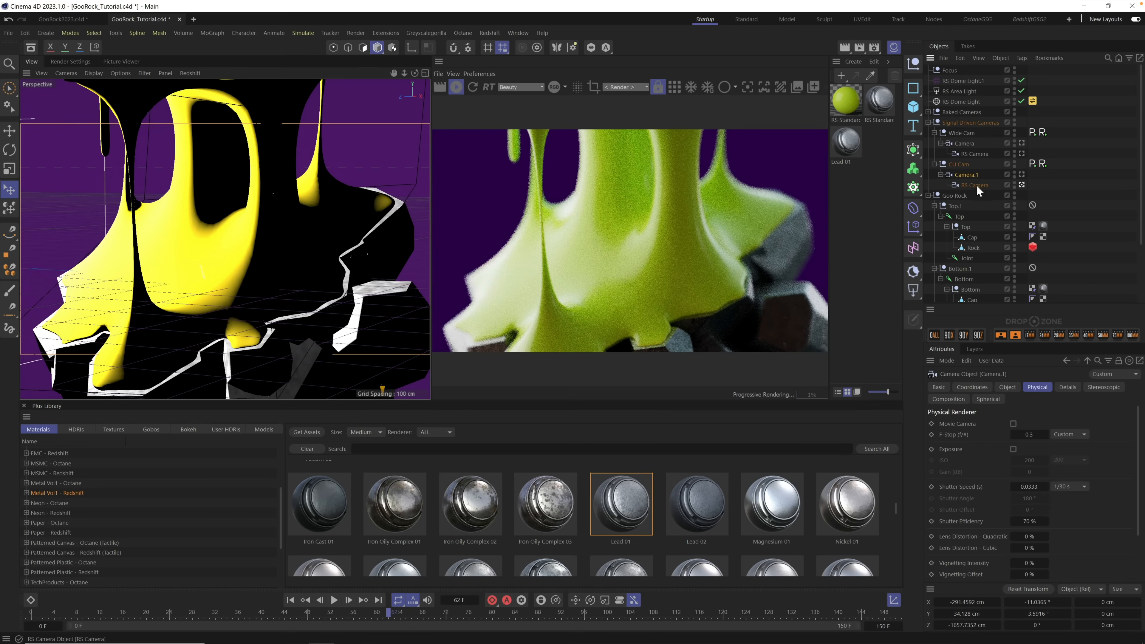
{"action": "left_click", "coordinate": [974, 184]}
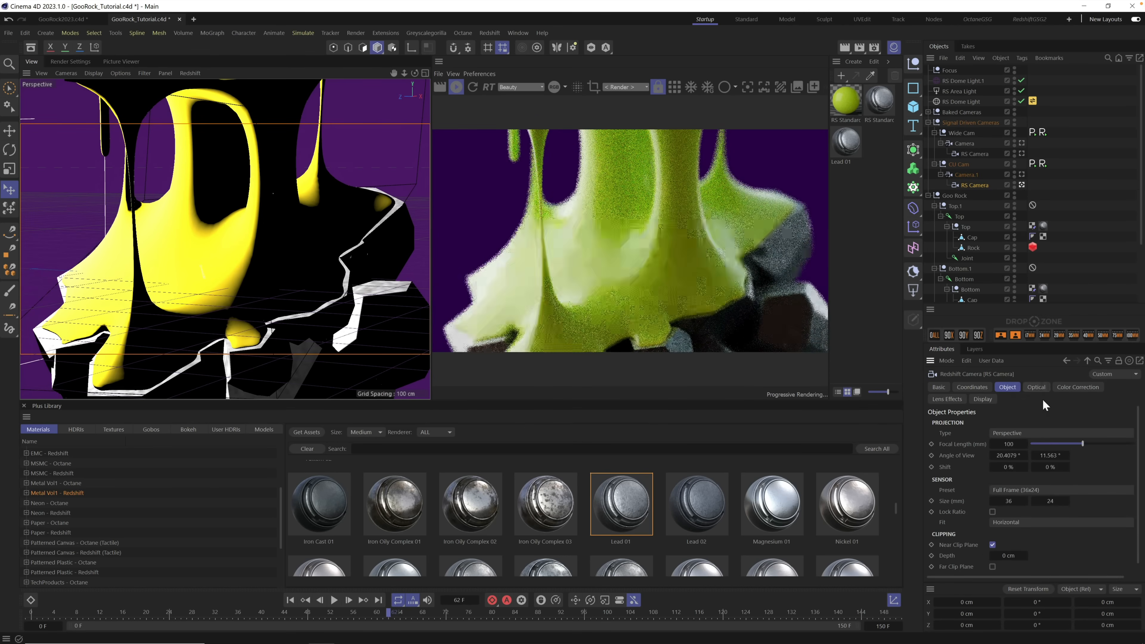
{"action": "left_click", "coordinate": [1038, 388]}
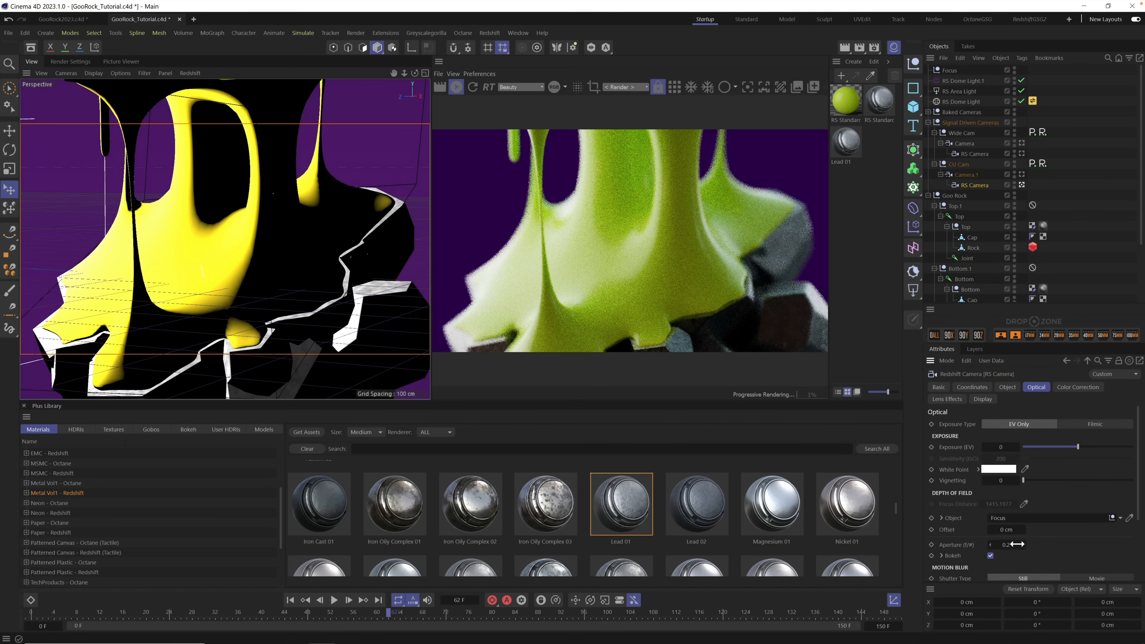
Step: At frame 71, move the Focus null deeper into the rock using the top view, to about X -27, Y 59, Z -102 cm
{"action": "left_click", "coordinate": [341, 621]}
{"action": "left_click_drag", "start_coordinate": [341, 619], "coordinate": [442, 616]}
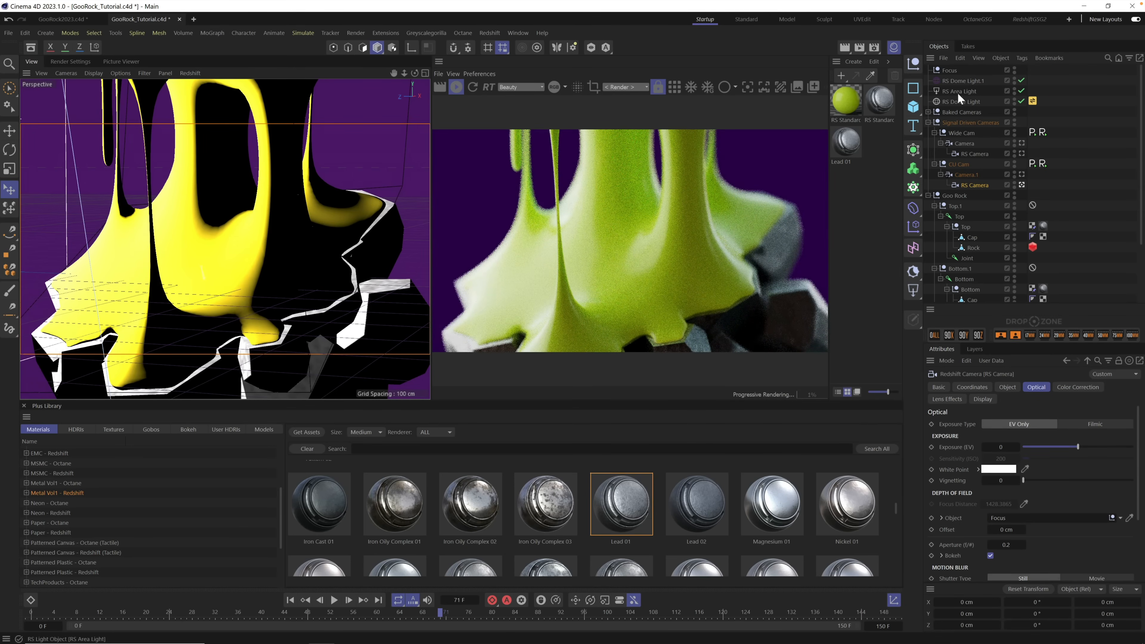
{"action": "left_click", "coordinate": [949, 70]}
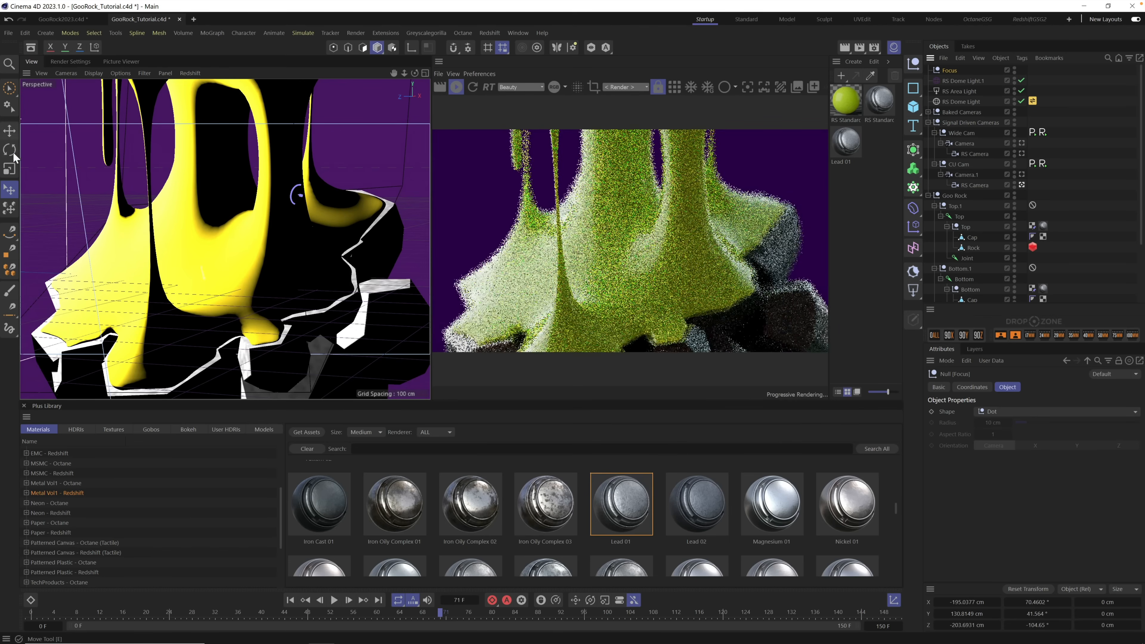
{"action": "mouse_move", "coordinate": [297, 196]}
{"action": "left_mouse_down"}
{"action": "mouse_move", "coordinate": [256, 185]}
{"action": "mouse_move", "coordinate": [266, 194]}
{"action": "mouse_move", "coordinate": [269, 175]}
{"action": "mouse_move", "coordinate": [289, 191]}
{"action": "mouse_move", "coordinate": [284, 181]}
{"action": "mouse_move", "coordinate": [292, 201]}
{"action": "mouse_move", "coordinate": [275, 192]}
{"action": "left_mouse_up"}
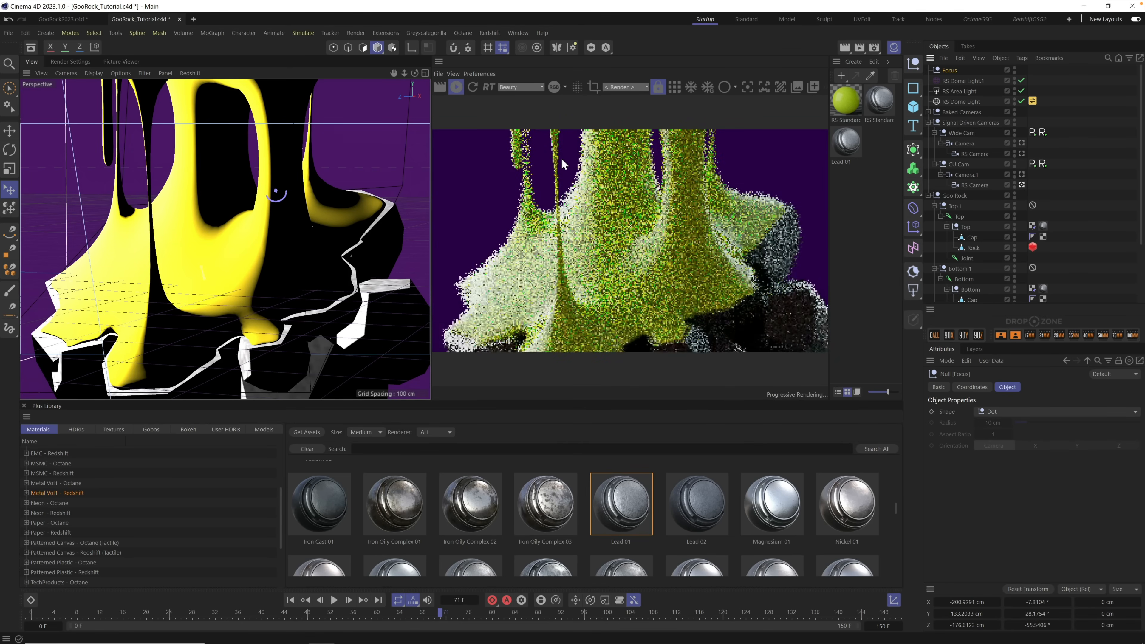
{"action": "left_click", "coordinate": [425, 71]}
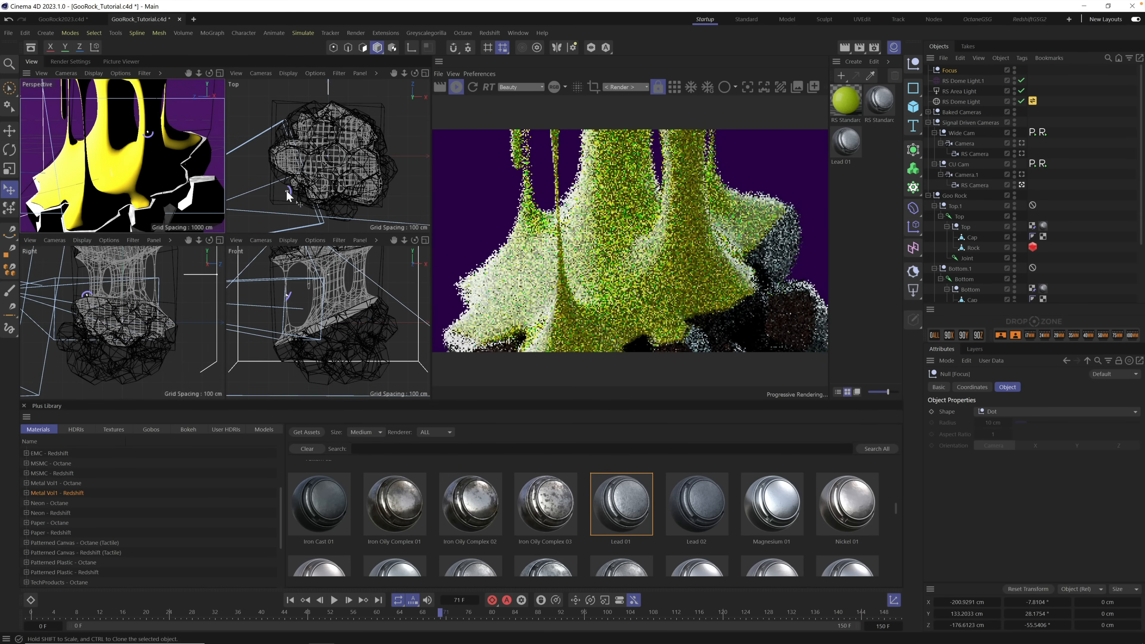
{"action": "left_click", "coordinate": [425, 73]}
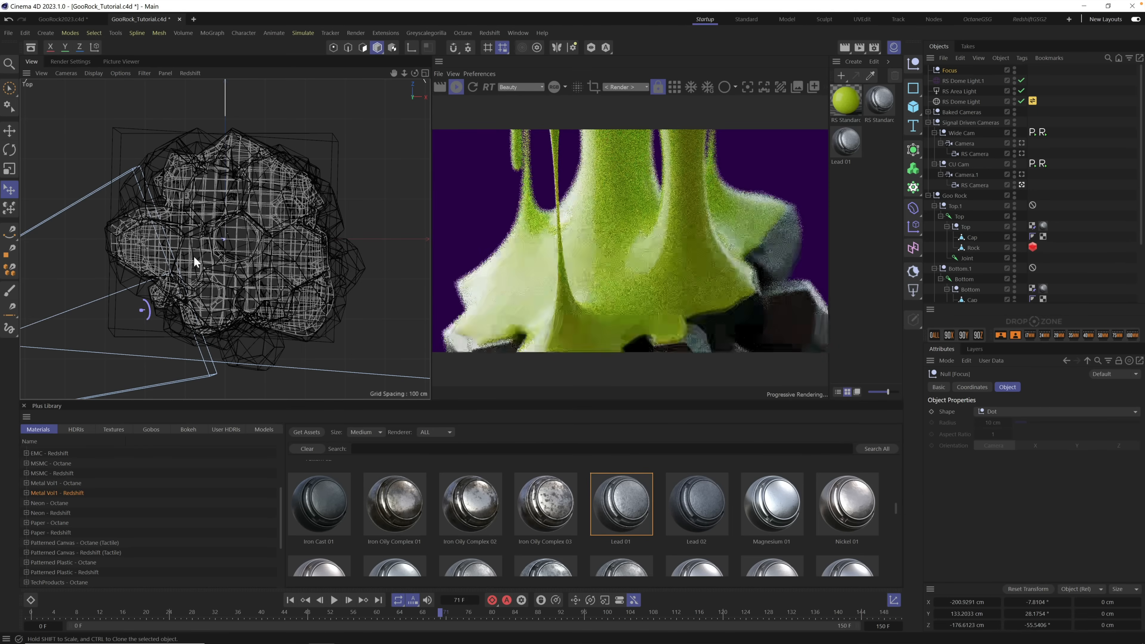
{"action": "left_click", "coordinate": [146, 310]}
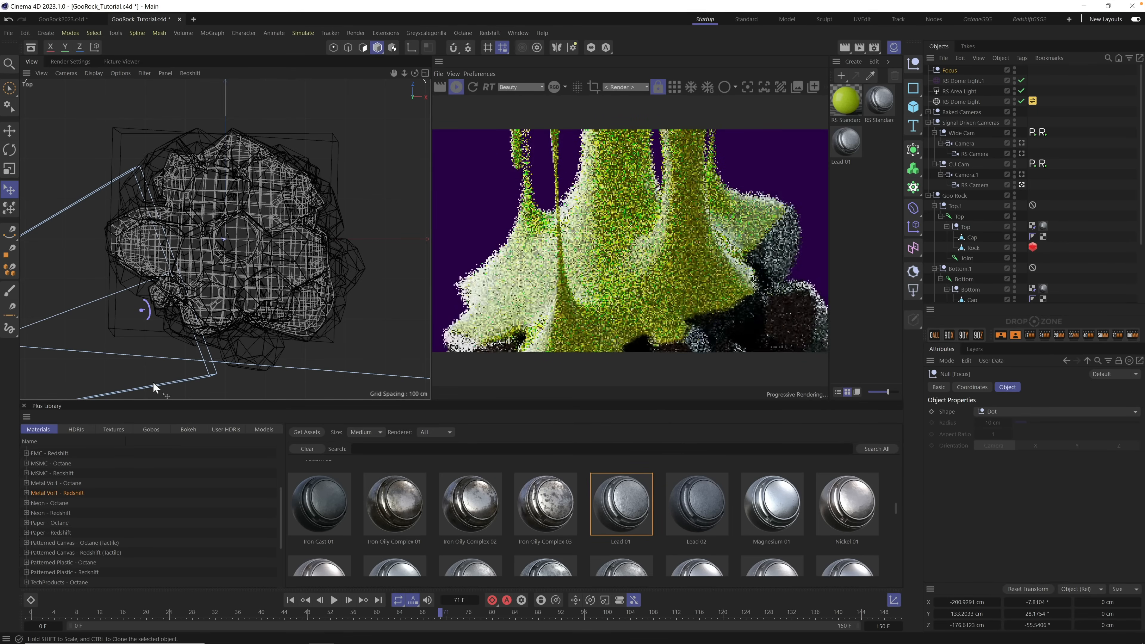
{"action": "left_click", "coordinate": [9, 131]}
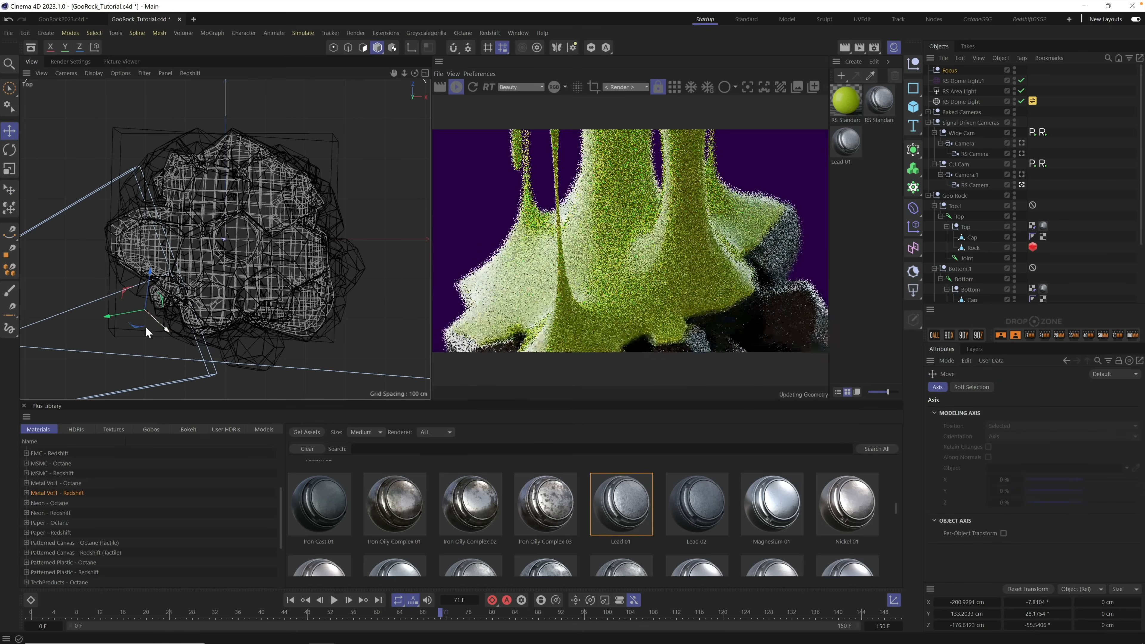
{"action": "left_click_drag", "start_coordinate": [144, 310], "coordinate": [214, 255]}
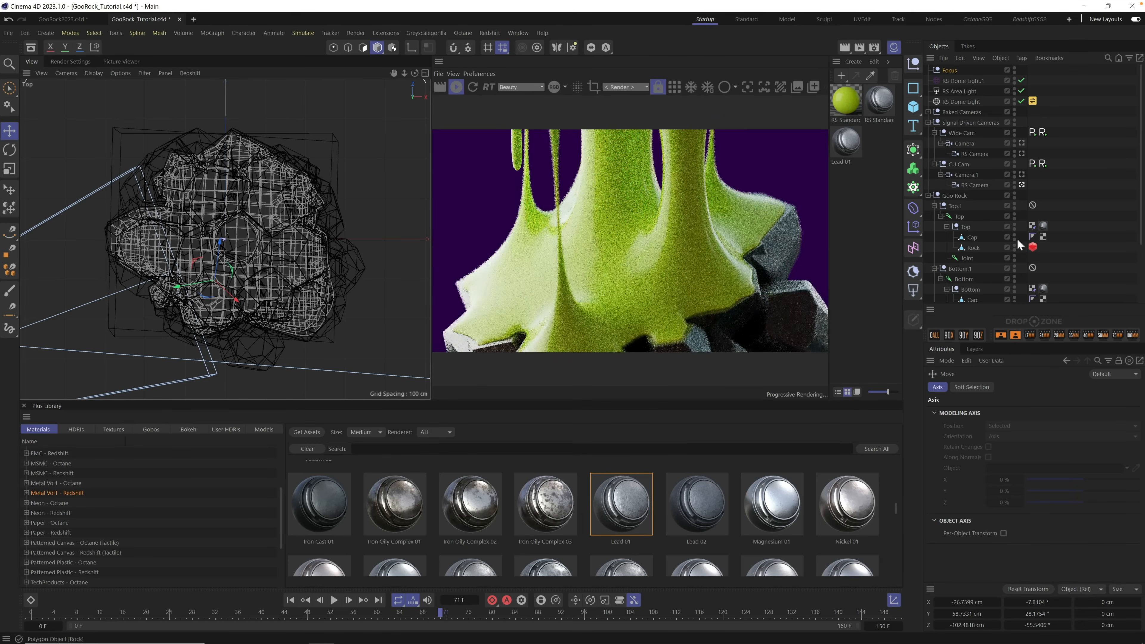
Step: Preview the close-up at frame 120 and set the RS Area Light's exposure to -5.467
{"action": "left_click_drag", "start_coordinate": [1141, 182], "coordinate": [1141, 252]}
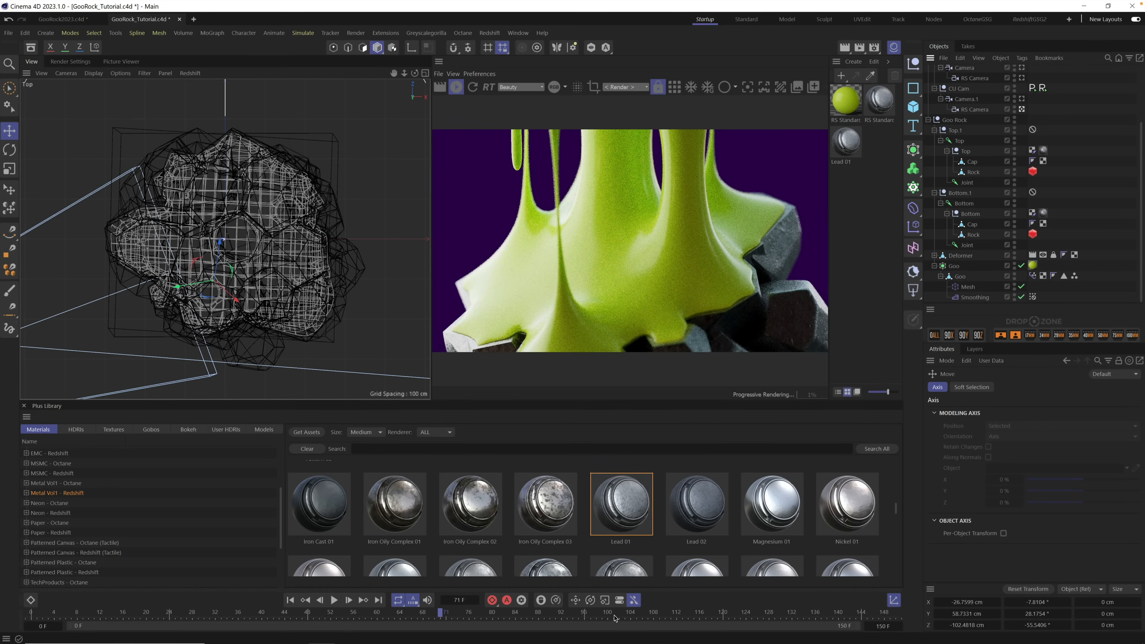
{"action": "left_click_drag", "start_coordinate": [617, 613], "coordinate": [724, 614]}
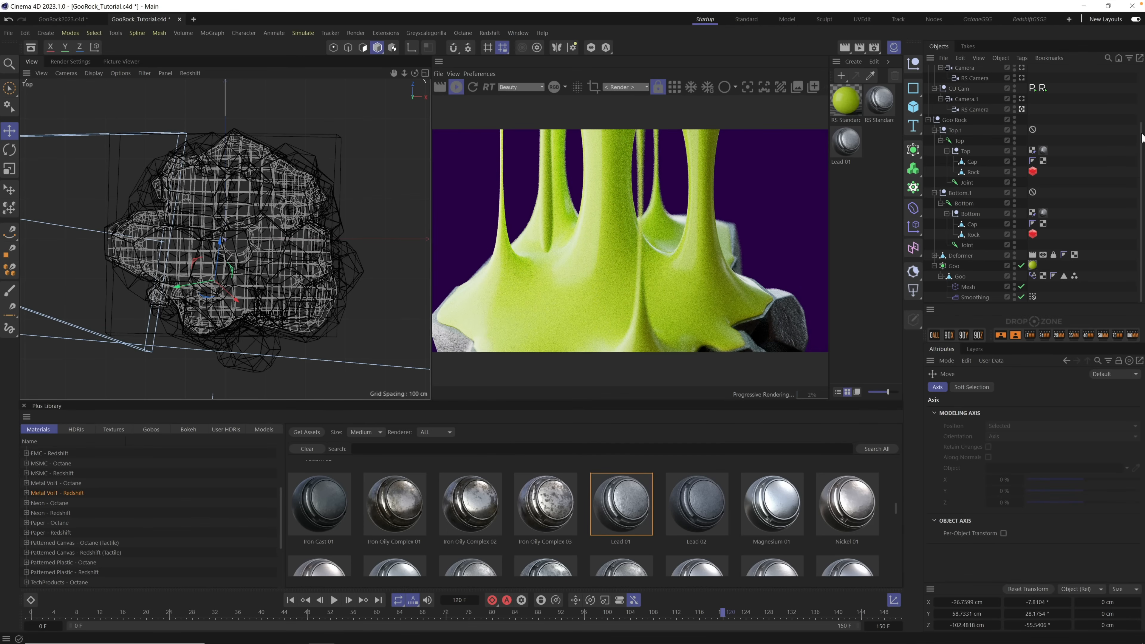
{"action": "scroll", "coordinate": [1077, 112], "scroll_direction": "up", "scroll_amount": 3}
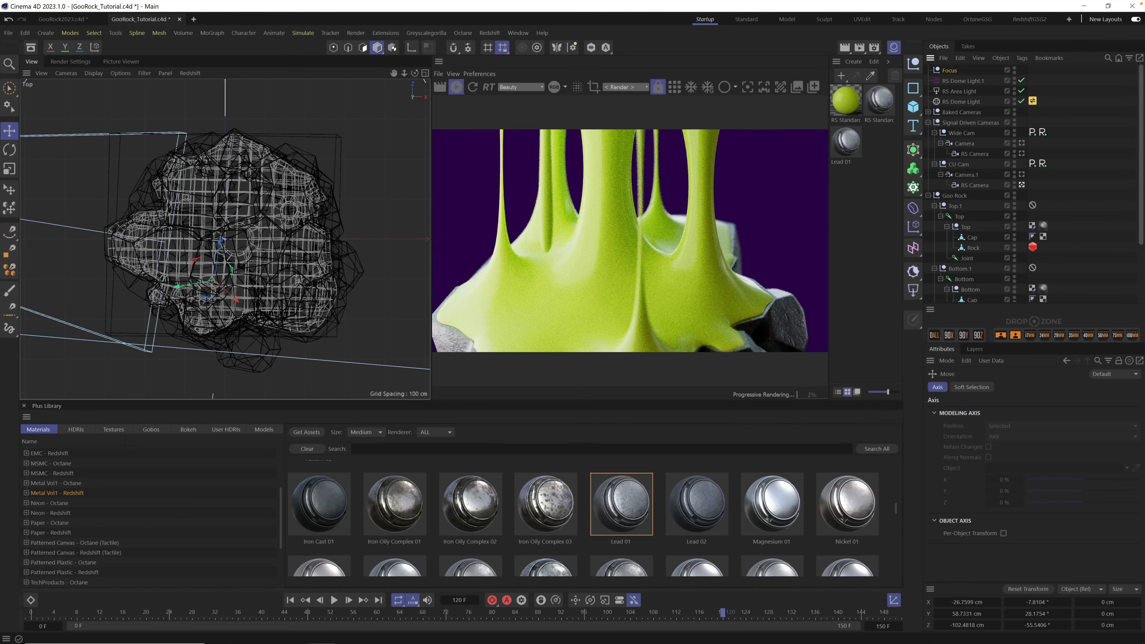
{"action": "left_click", "coordinate": [953, 91]}
{"action": "left_click_drag", "start_coordinate": [1052, 476], "coordinate": [1046, 476]}
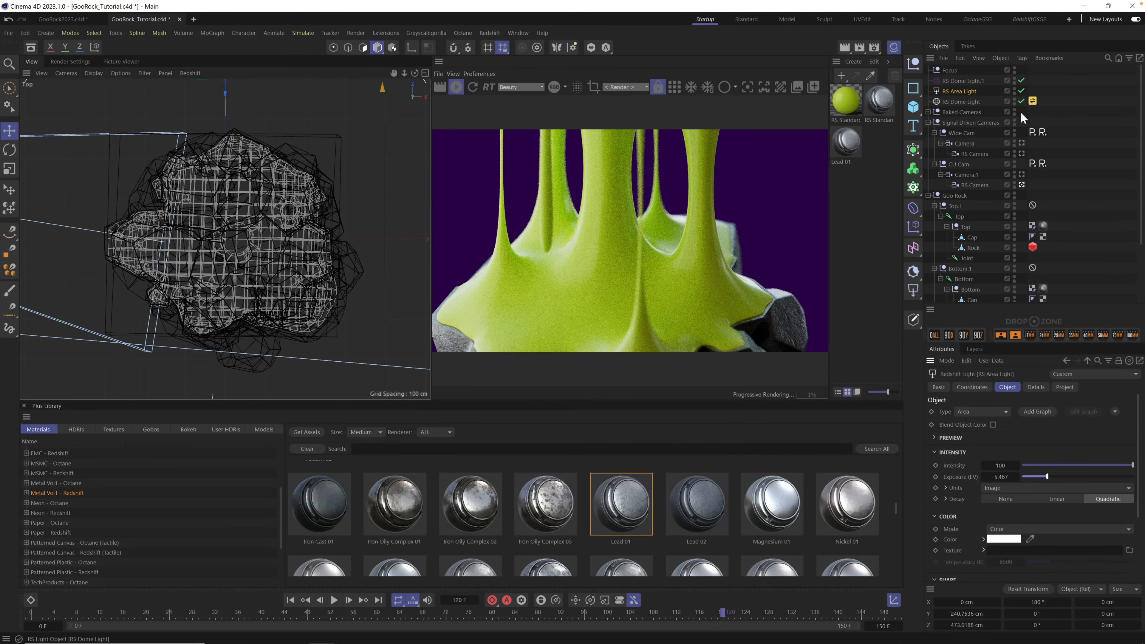
Step: At frame 32, show the render view's post-effect settings, widen the render view and enable the LUT with the Advantix_200 file
{"action": "left_click_drag", "start_coordinate": [340, 614], "coordinate": [218, 614]}
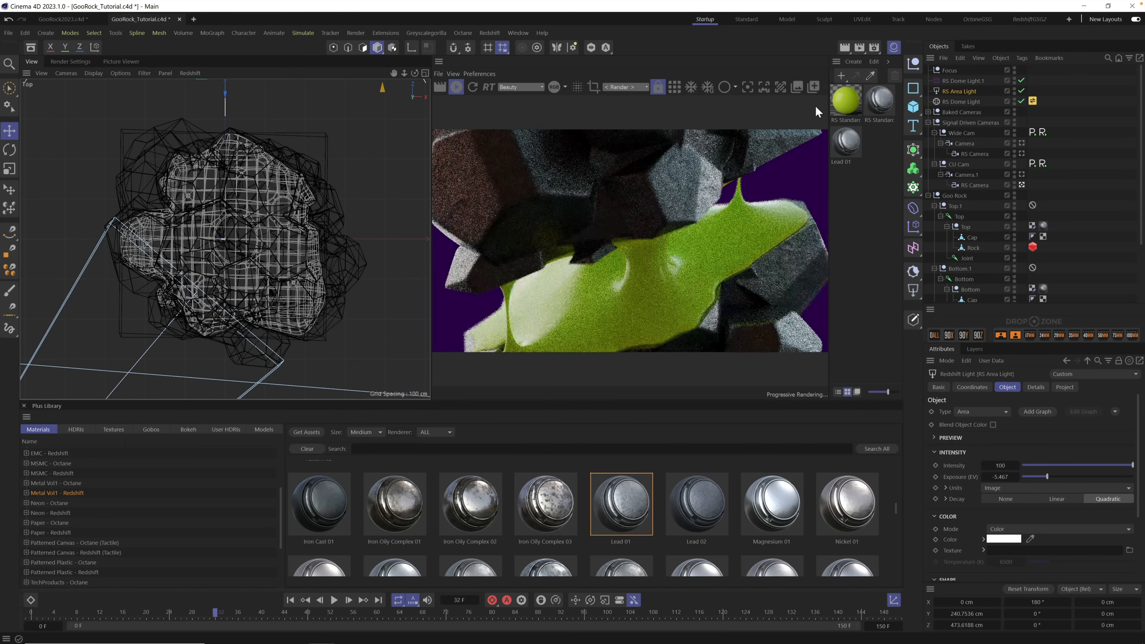
{"action": "left_click", "coordinate": [825, 88]}
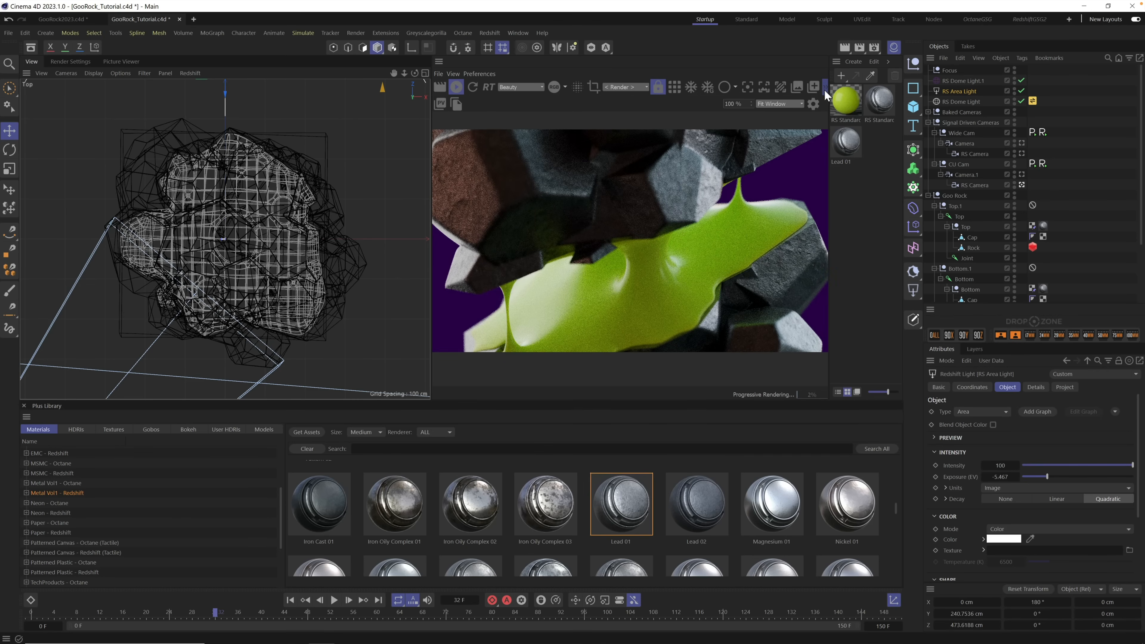
{"action": "left_click", "coordinate": [813, 104]}
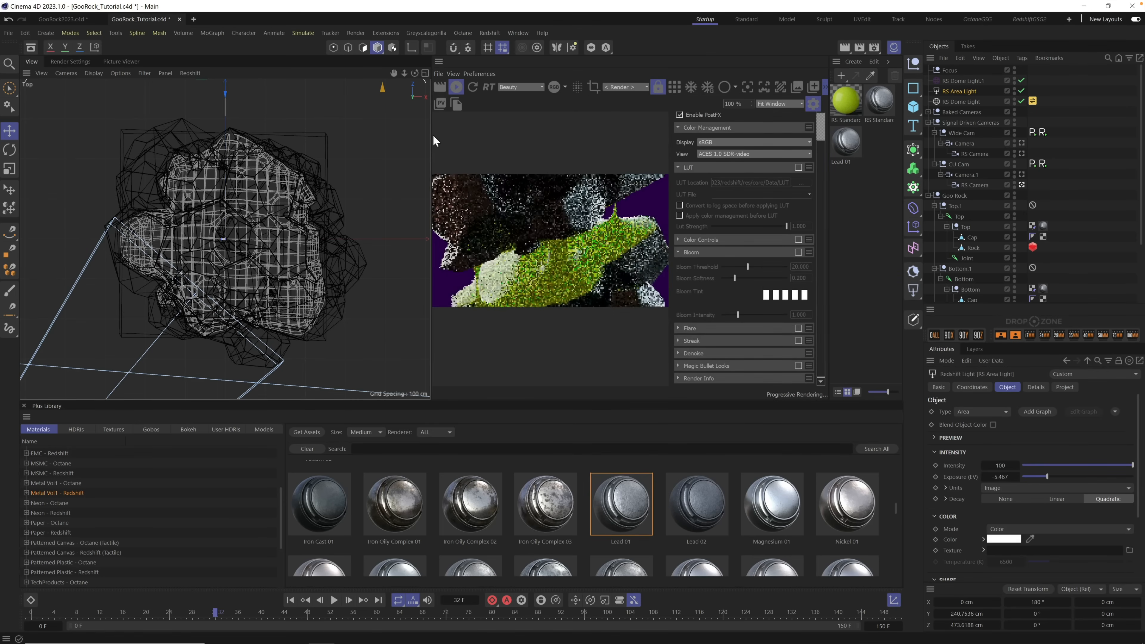
{"action": "left_click_drag", "start_coordinate": [431, 135], "coordinate": [378, 134]}
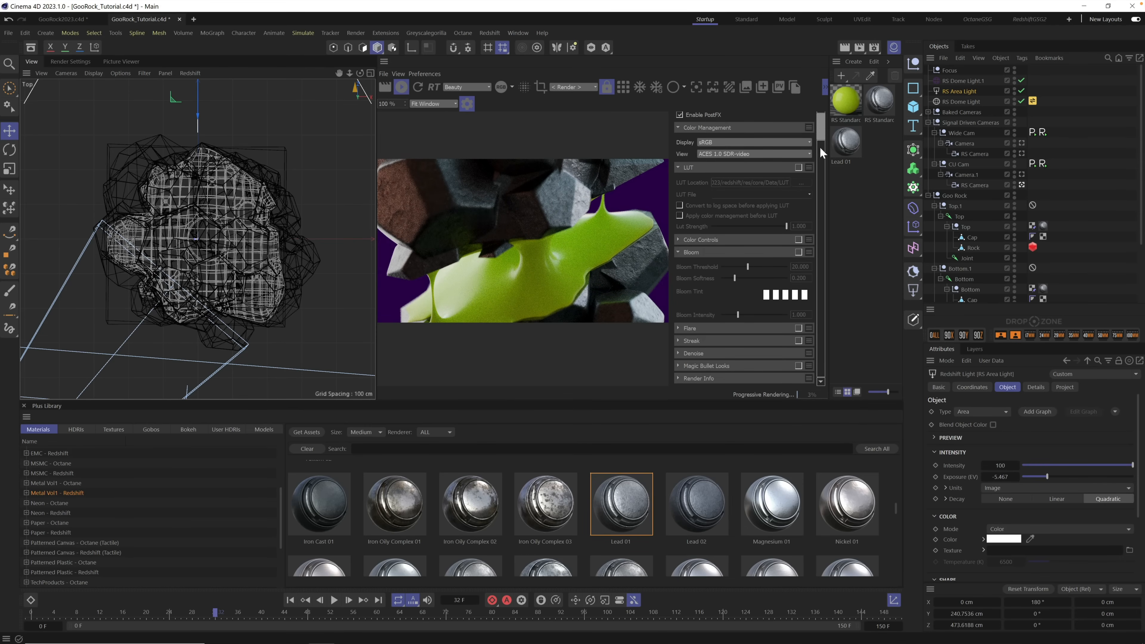
{"action": "scroll", "coordinate": [822, 142], "scroll_direction": "up", "scroll_amount": 1}
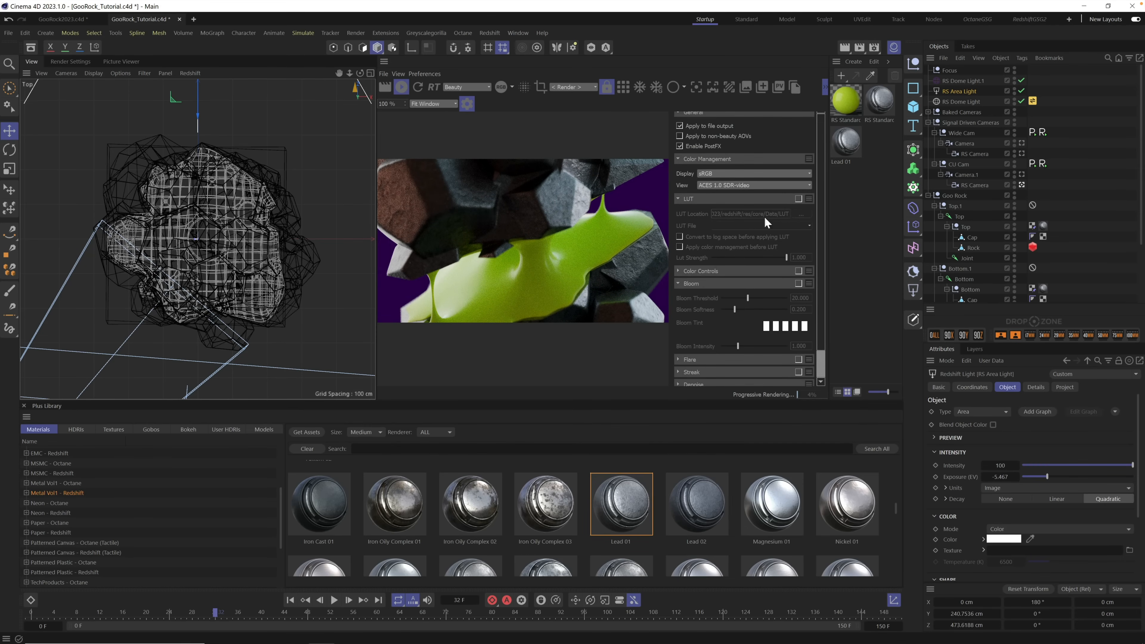
{"action": "left_click", "coordinate": [798, 199]}
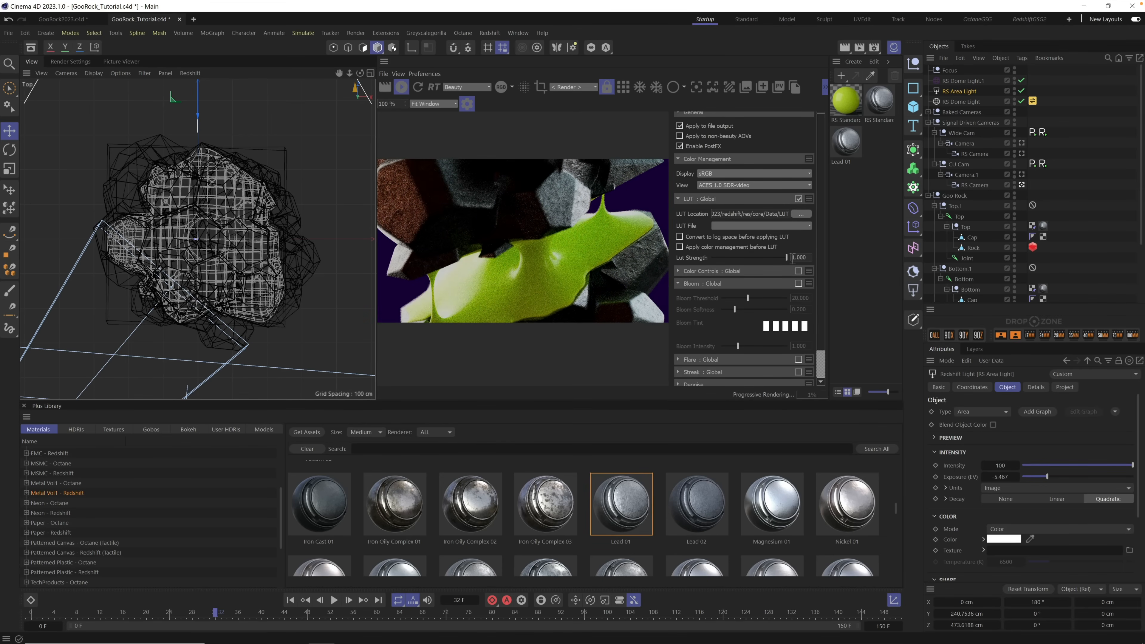
{"action": "left_click", "coordinate": [772, 225]}
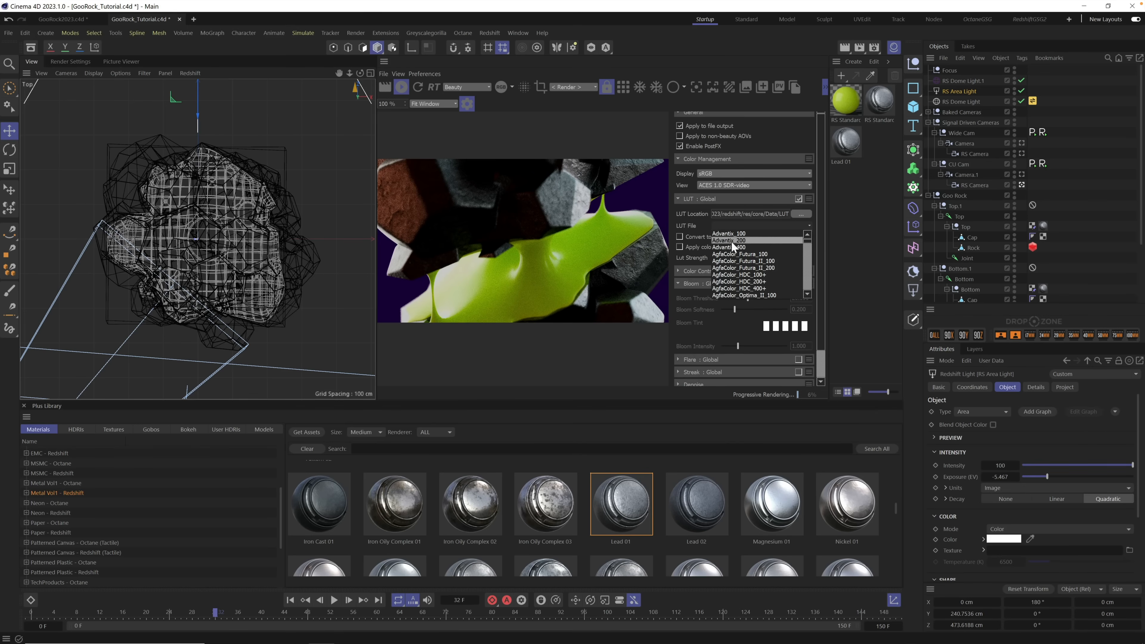
{"action": "left_click", "coordinate": [740, 241]}
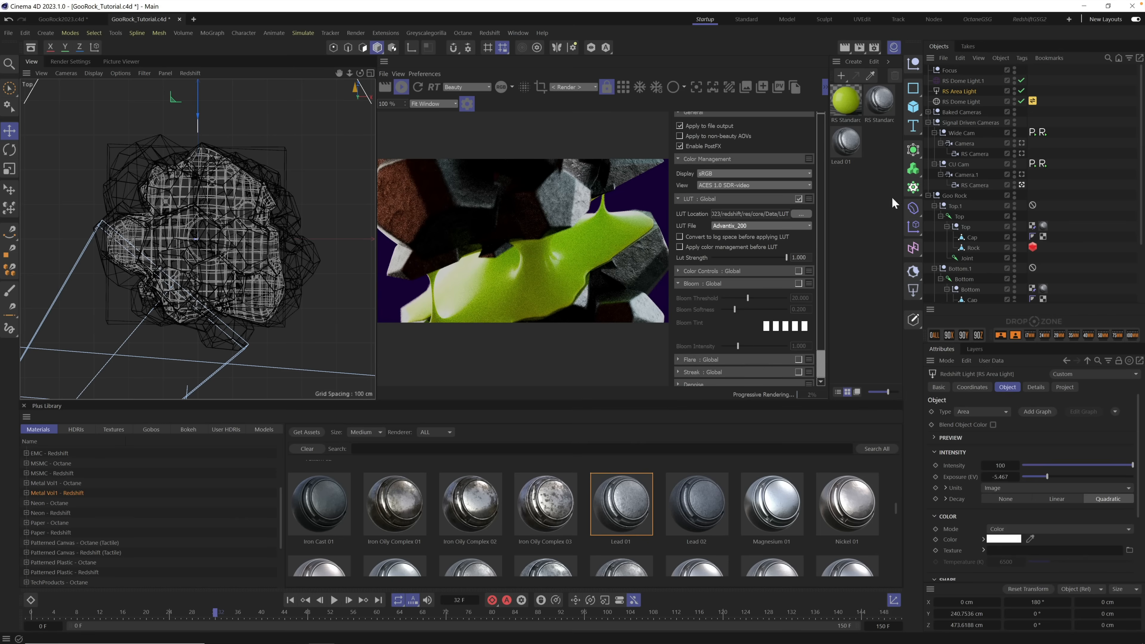
Step: Set the LUT strength to 0.430 while viewing the wide RS Camera, and check the close-up RS Camera at frame 56
{"action": "left_click", "coordinate": [1021, 153]}
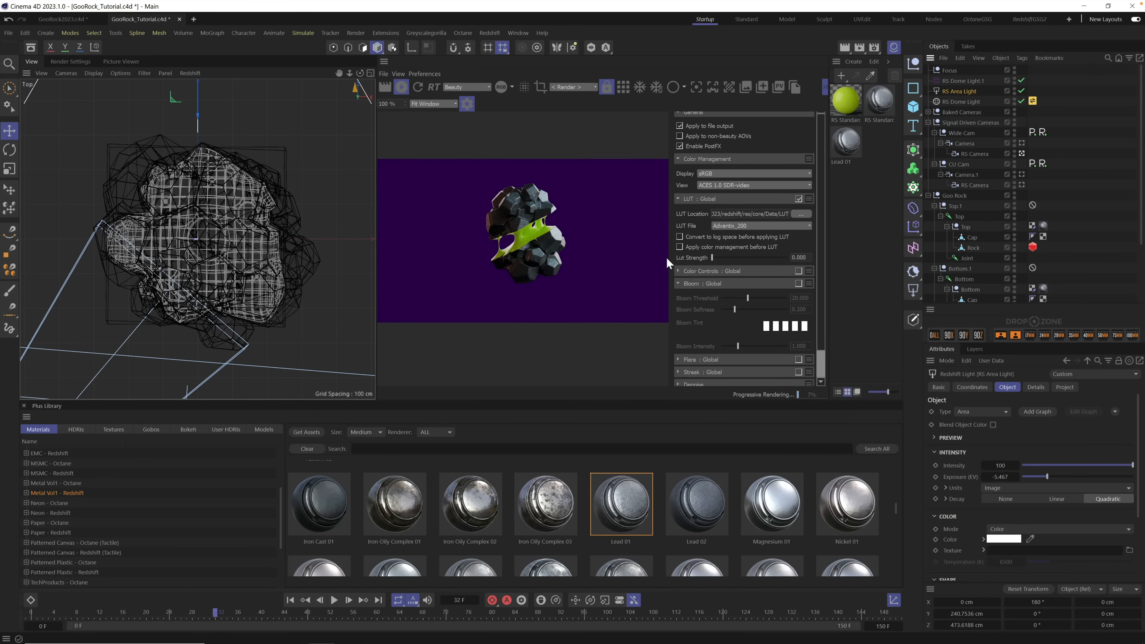
{"action": "left_click_drag", "start_coordinate": [712, 257], "coordinate": [745, 258]}
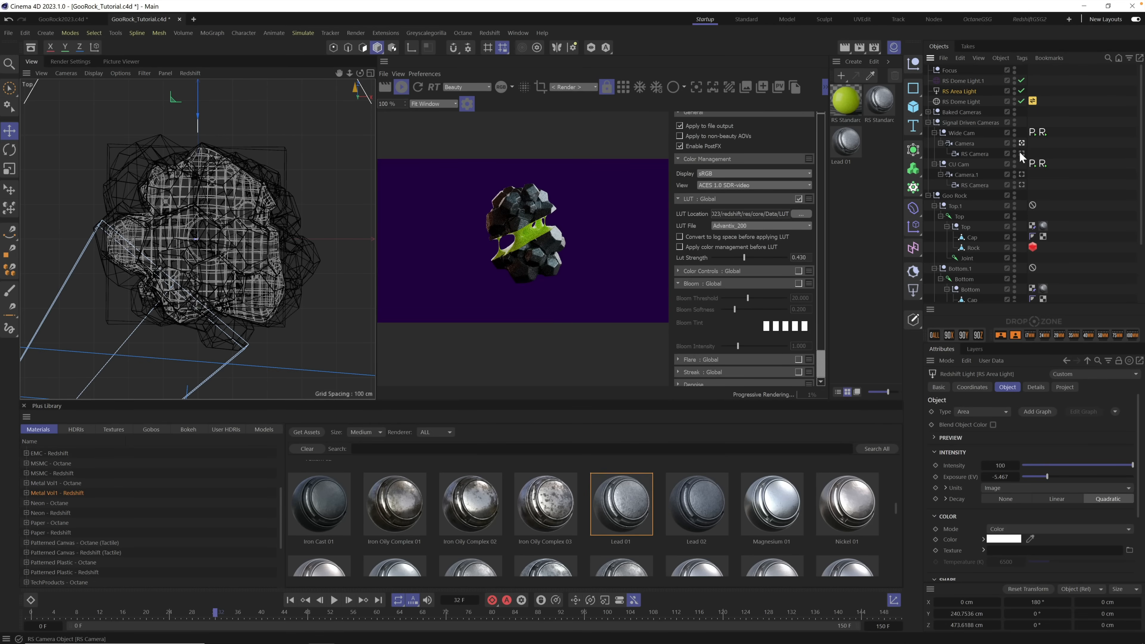
{"action": "left_click", "coordinate": [1021, 185]}
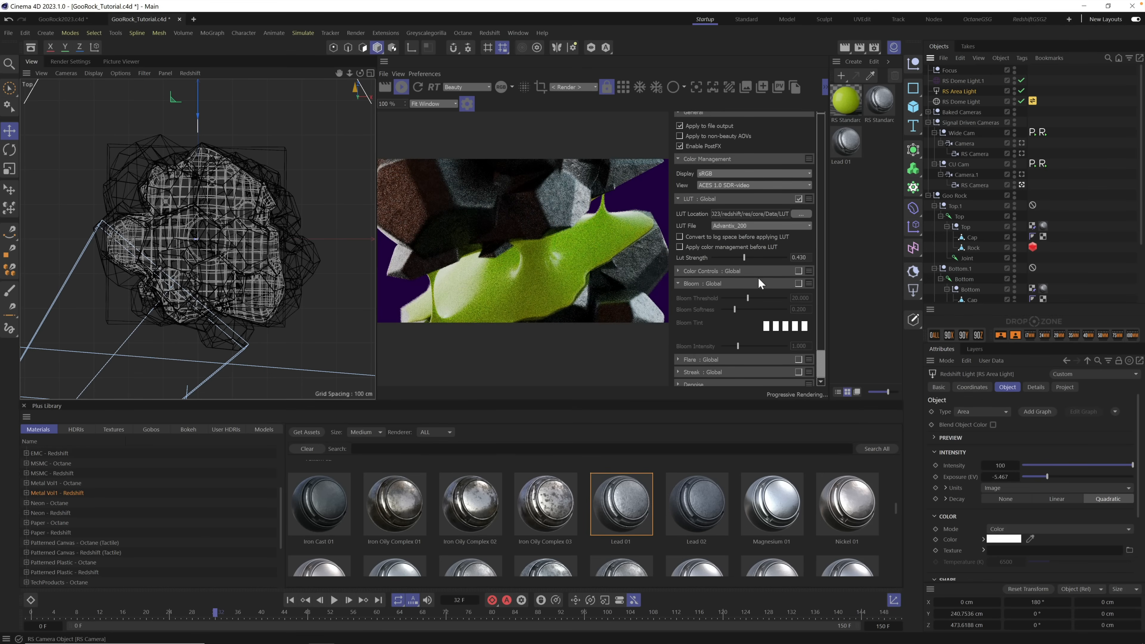
{"action": "left_click_drag", "start_coordinate": [266, 613], "coordinate": [369, 618]}
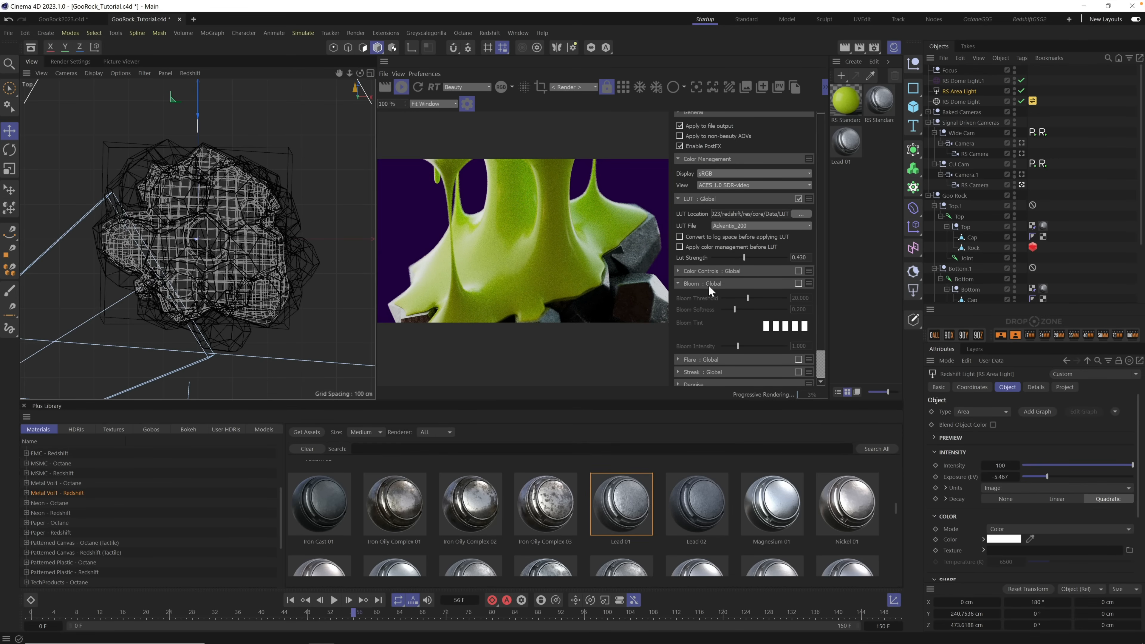
Step: Enable Bloom with threshold 3.363, softness 0.143 and intensity 0.377, and compare the render with Bloom off and on
{"action": "left_click", "coordinate": [797, 284]}
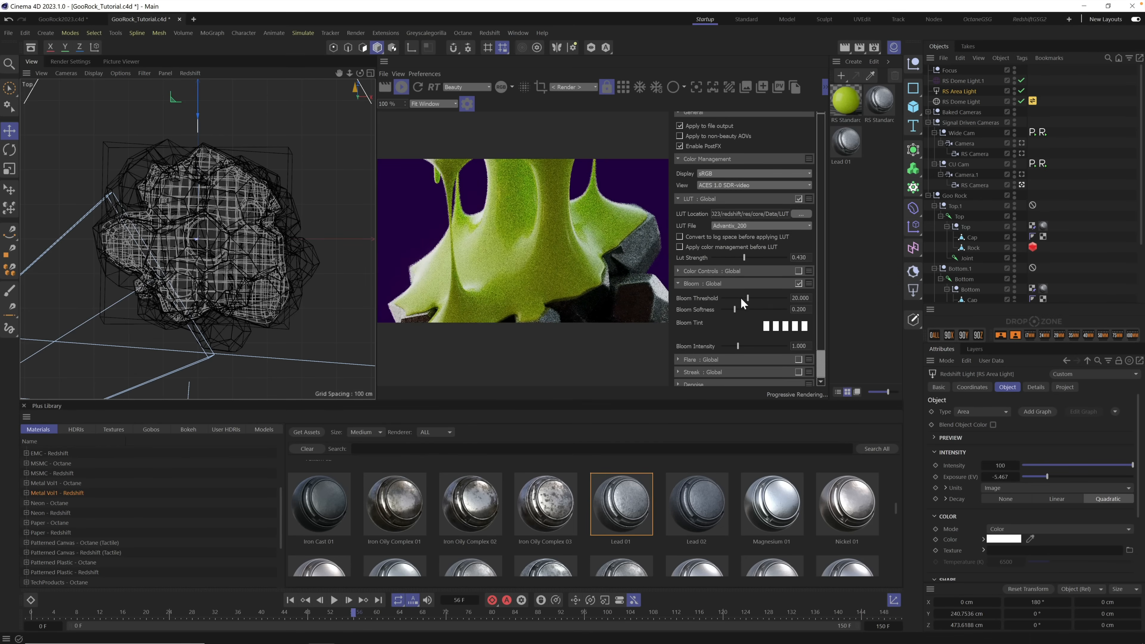
{"action": "left_click_drag", "start_coordinate": [746, 298], "coordinate": [726, 303]}
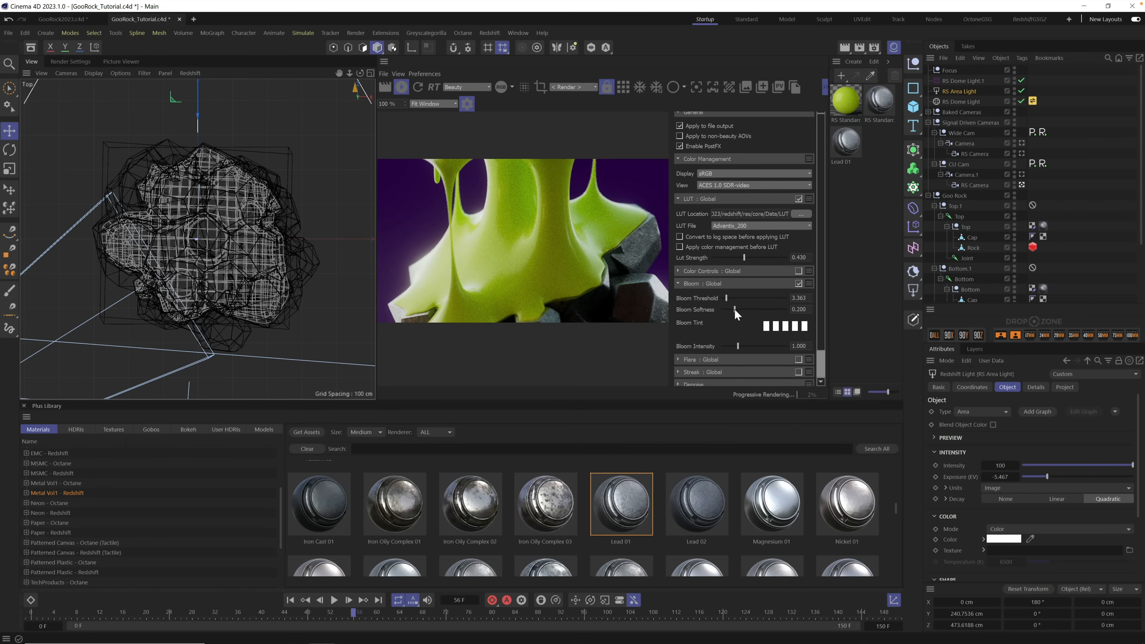
{"action": "left_click_drag", "start_coordinate": [734, 309], "coordinate": [730, 315]}
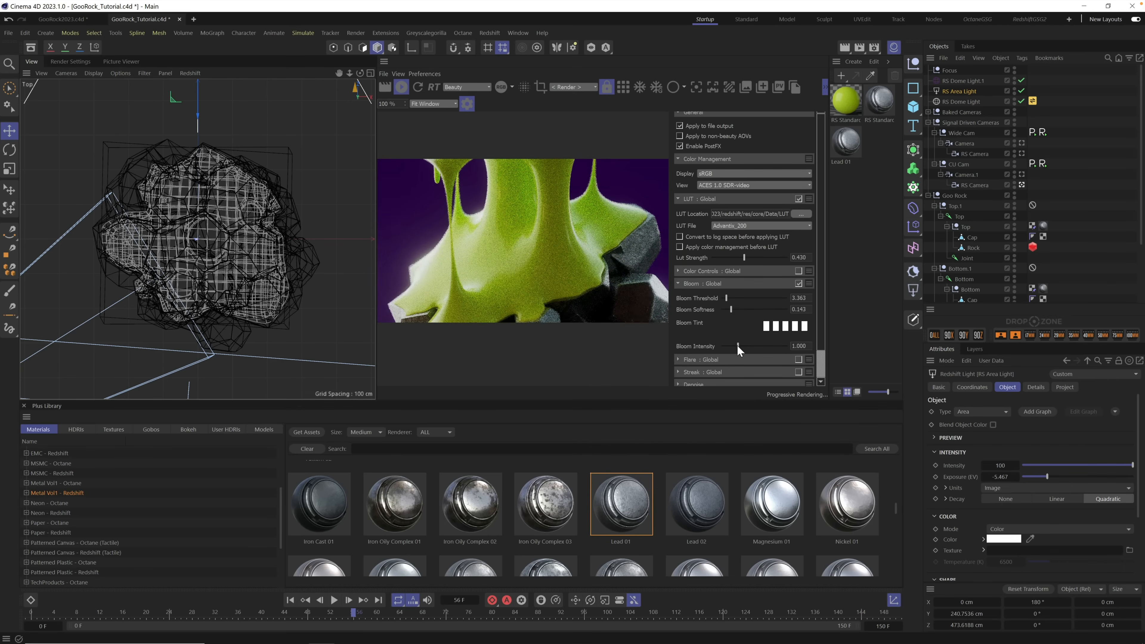
{"action": "left_click_drag", "start_coordinate": [739, 346], "coordinate": [730, 355]}
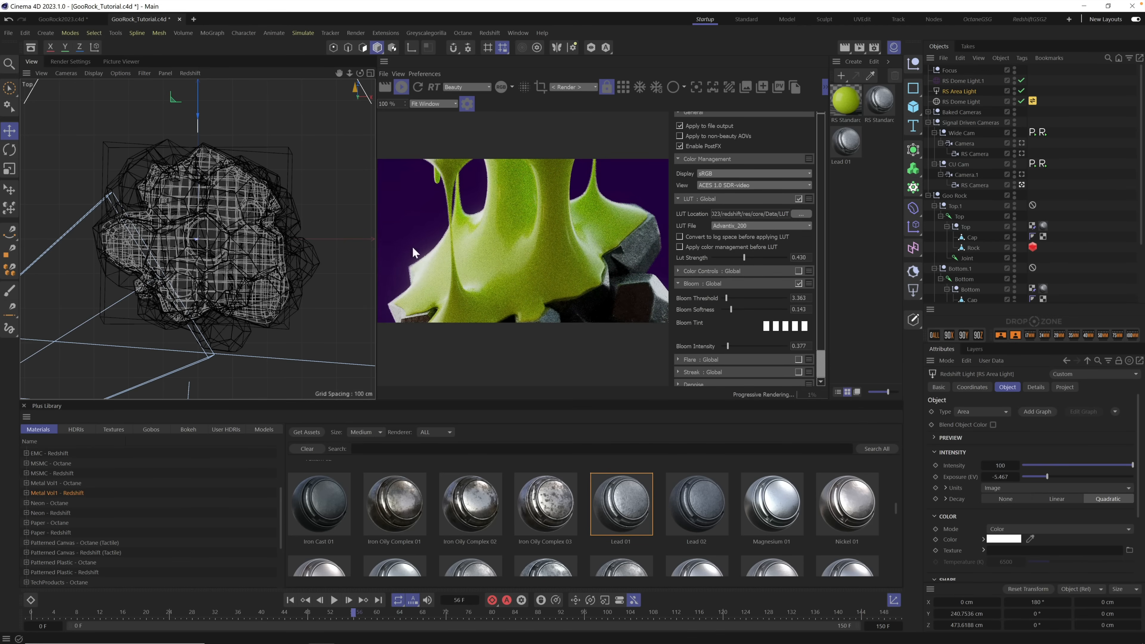
{"action": "left_click", "coordinate": [798, 283]}
{"action": "left_click", "coordinate": [799, 282]}
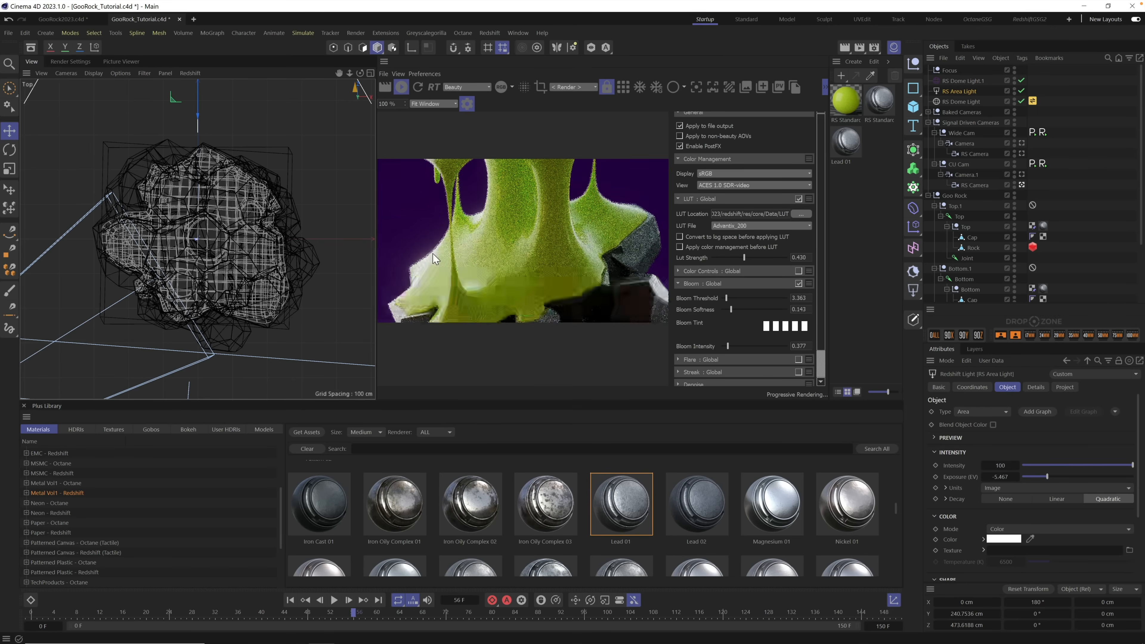
Step: View the wide RS Camera, set the RS Dome Light's exposure to 0.952 and hide the render view's settings
{"action": "left_click", "coordinate": [1021, 153]}
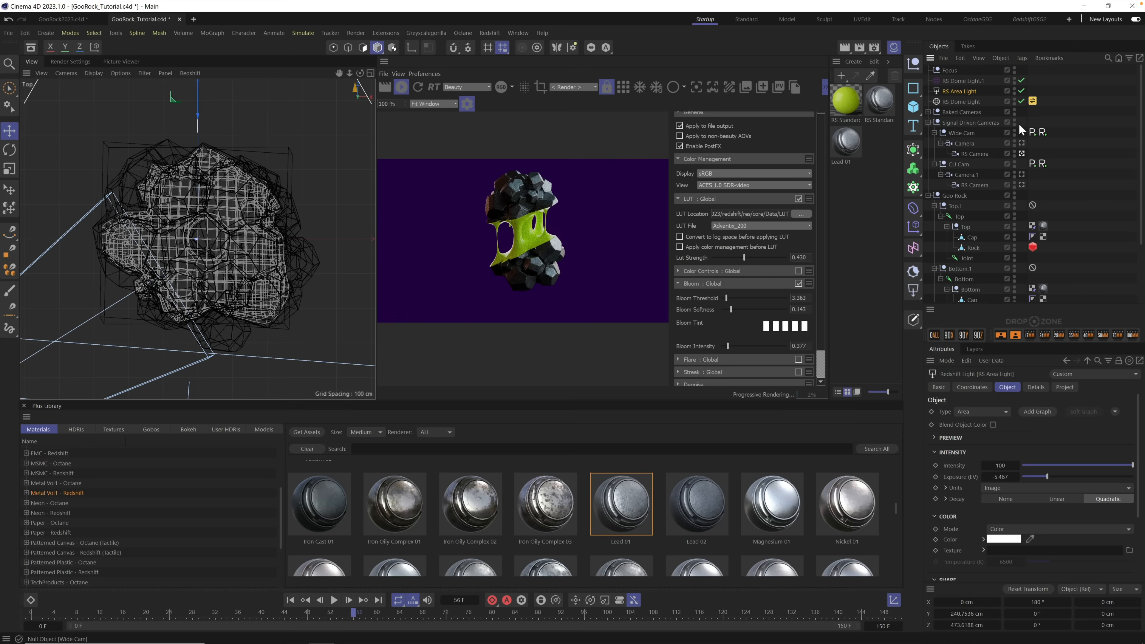
{"action": "left_click", "coordinate": [963, 100]}
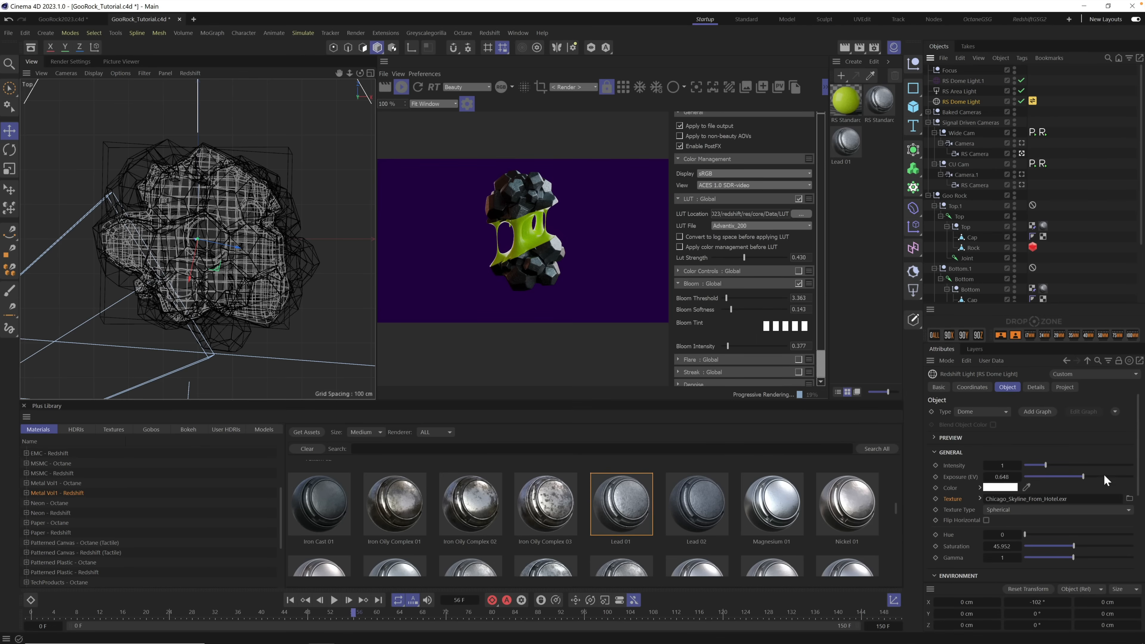
{"action": "left_click_drag", "start_coordinate": [1081, 472], "coordinate": [1084, 473]}
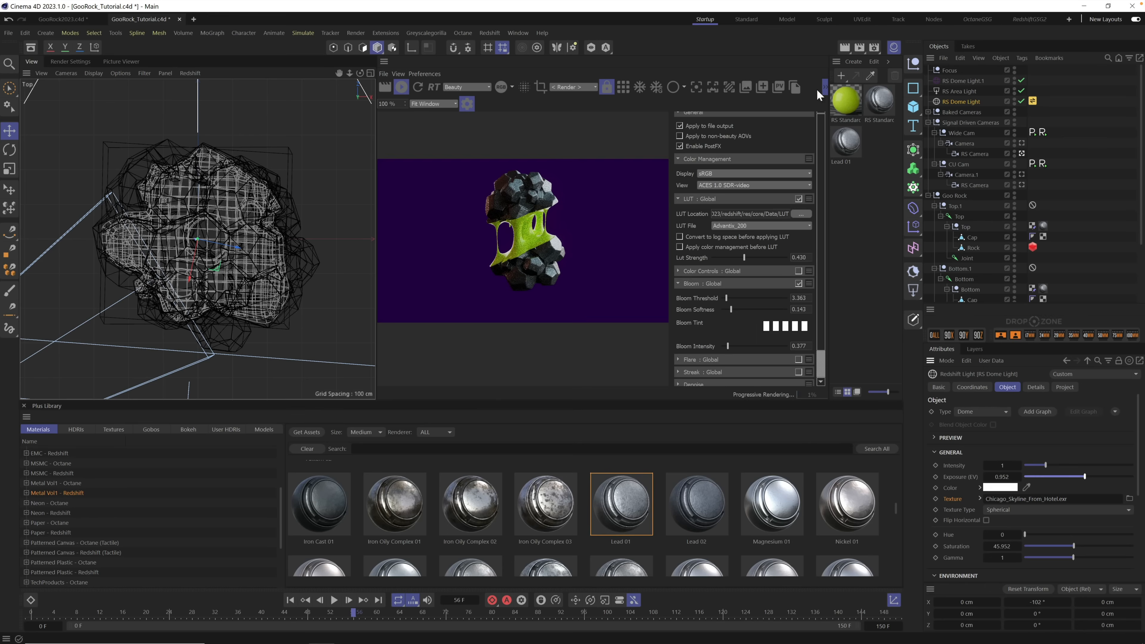
{"action": "left_click", "coordinate": [467, 105]}
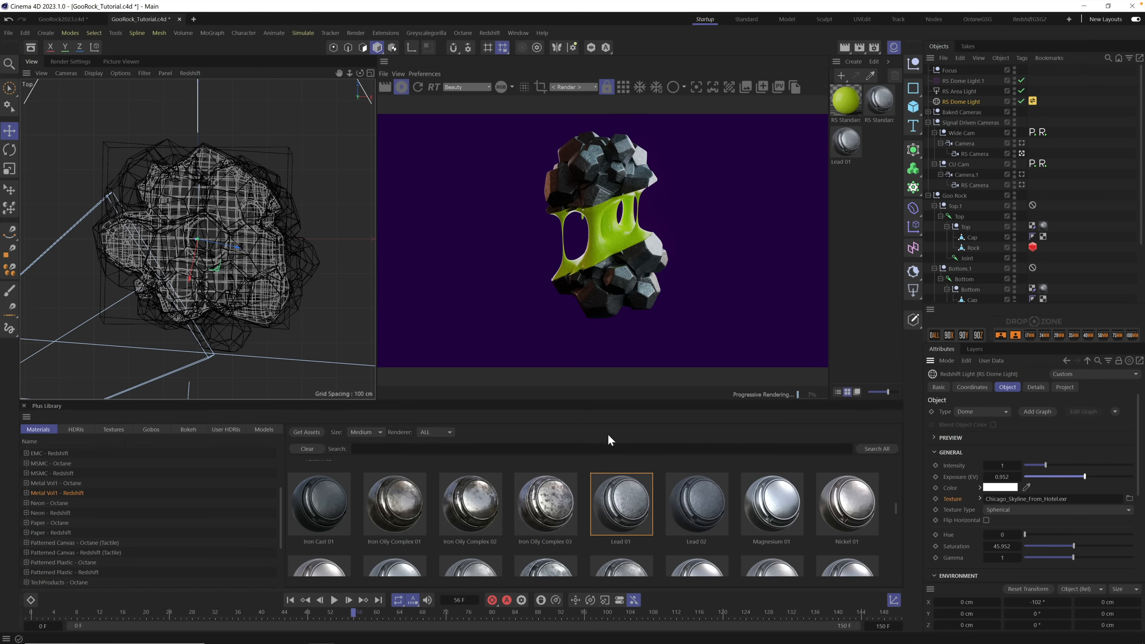
Step: Darken the RS Dome Light.1 color to a deep purple and shift its hue slightly toward blue
{"action": "left_click", "coordinate": [963, 79]}
{"action": "left_click", "coordinate": [995, 486]}
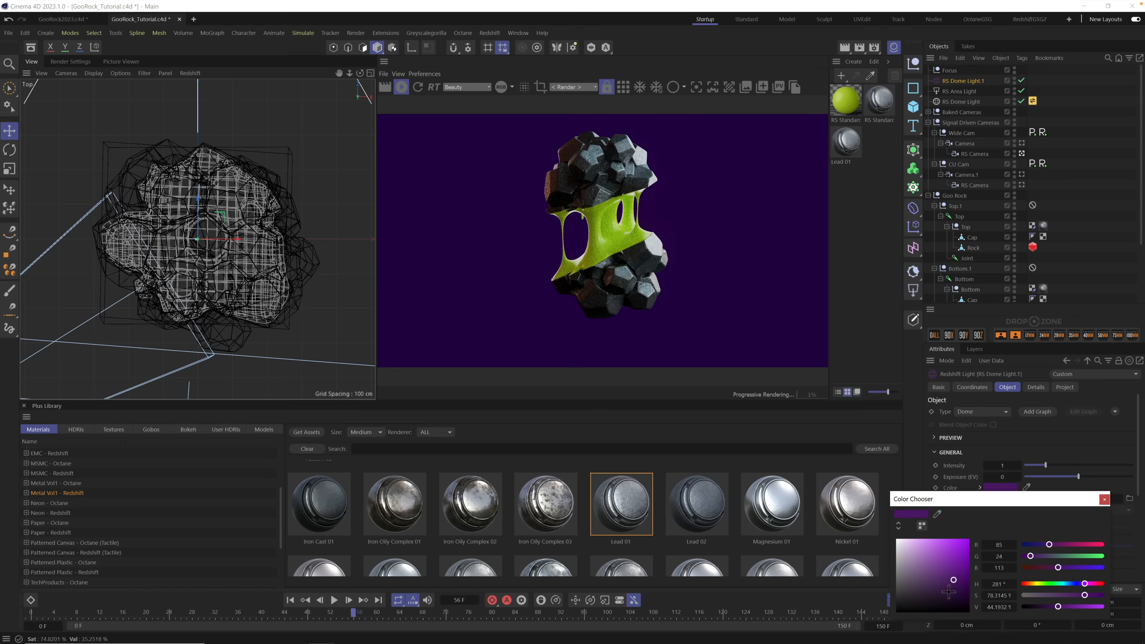
{"action": "left_click_drag", "start_coordinate": [951, 580], "coordinate": [953, 585]}
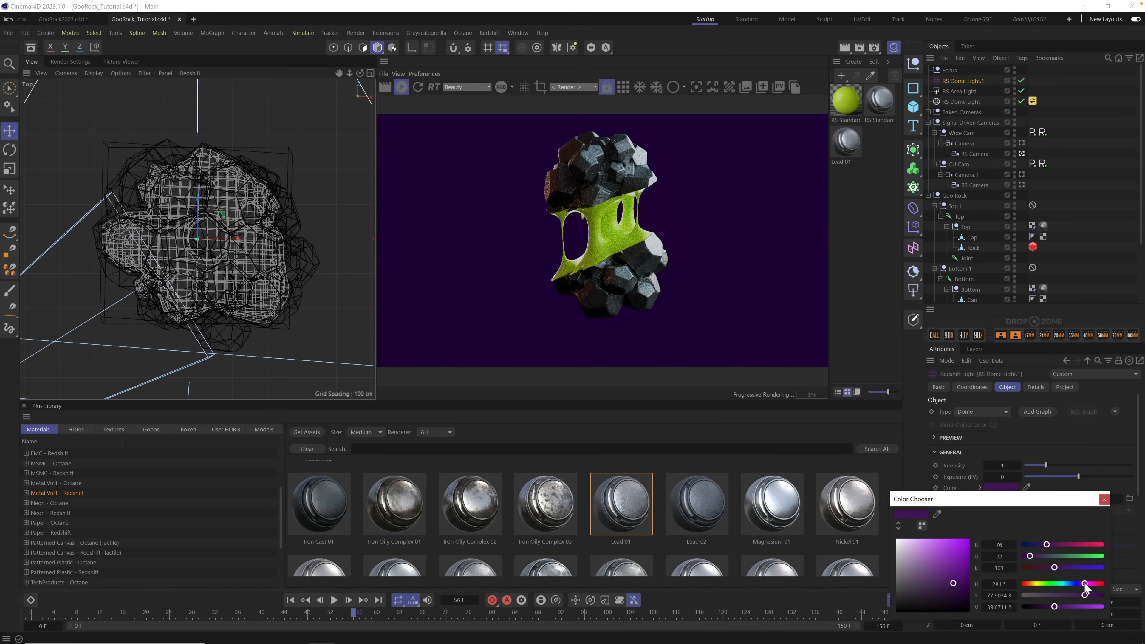
{"action": "mouse_move", "coordinate": [1084, 583]}
{"action": "left_mouse_down"}
{"action": "mouse_move", "coordinate": [1069, 584]}
{"action": "mouse_move", "coordinate": [1081, 585]}
{"action": "left_mouse_up"}
{"action": "left_click", "coordinate": [1103, 499]}
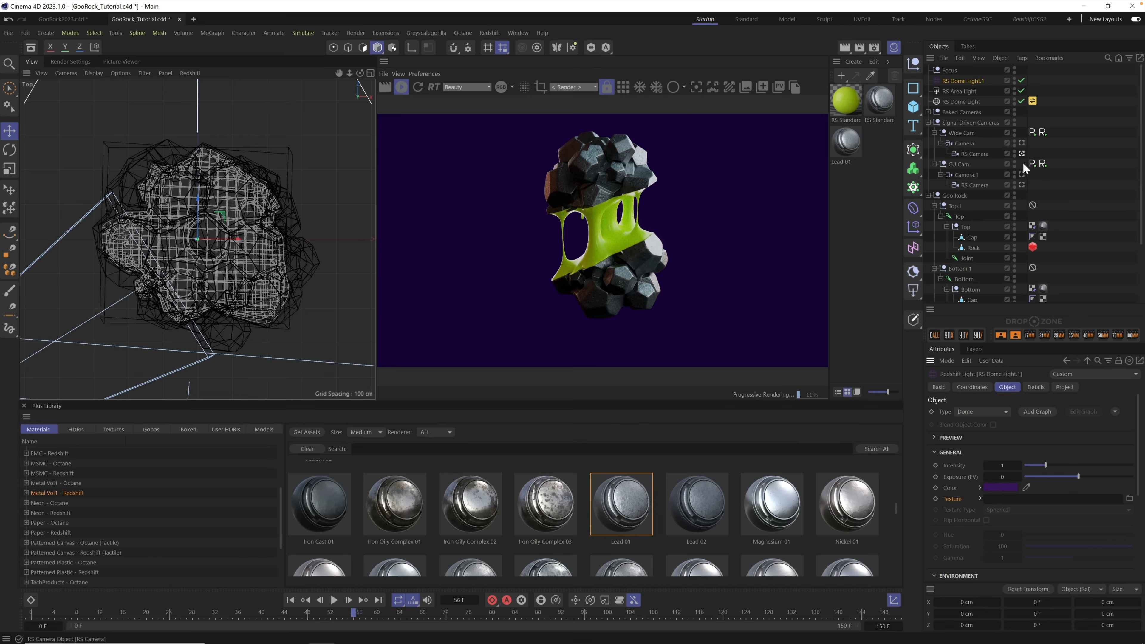
Step: Check the background through the close-up RS Camera and look at the scene's takes
{"action": "left_click", "coordinate": [1021, 185]}
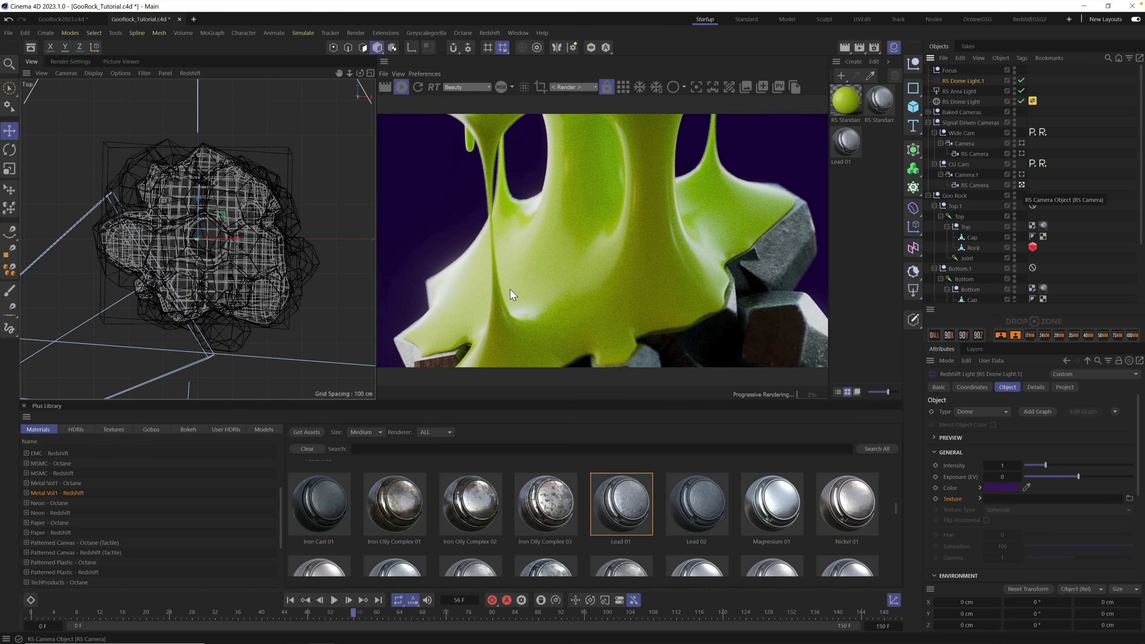
{"action": "left_click", "coordinate": [967, 46]}
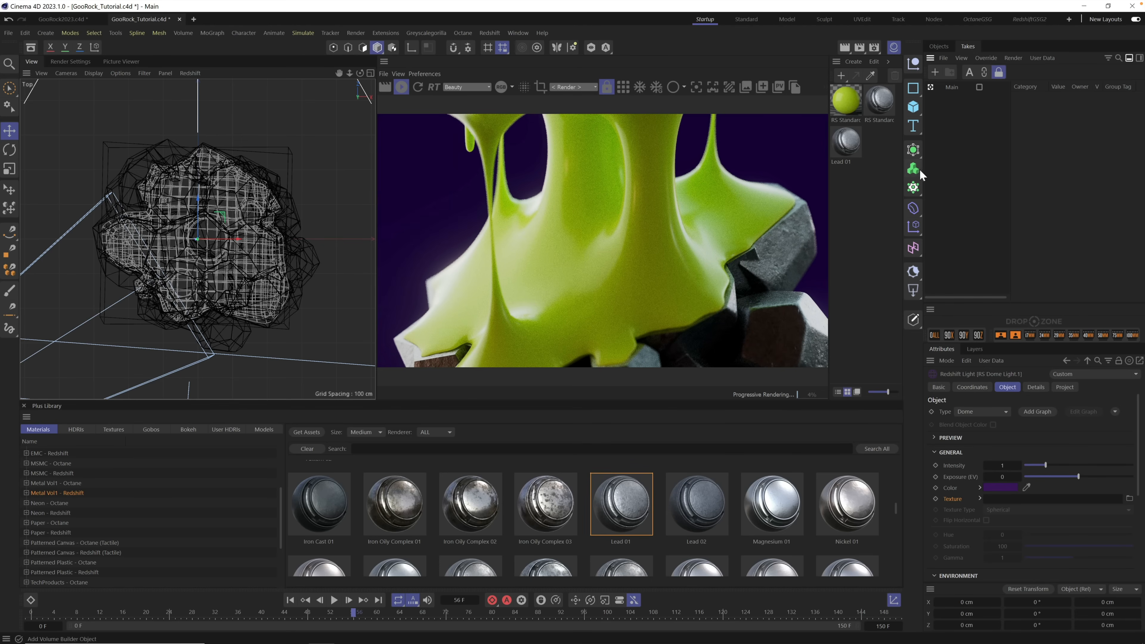
{"action": "left_click", "coordinate": [939, 45]}
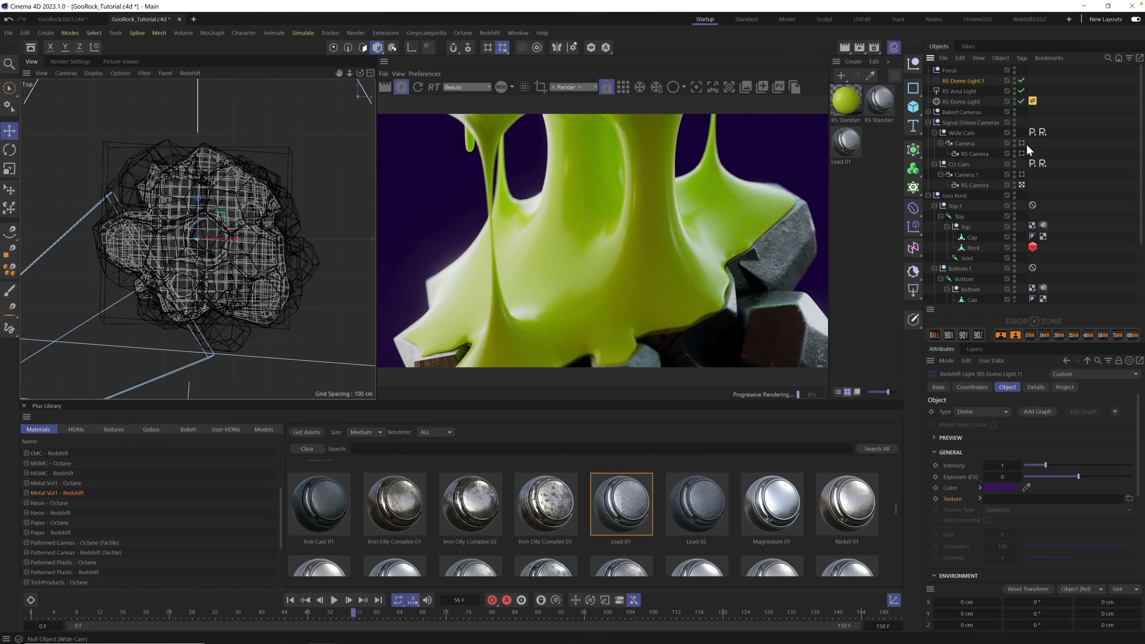
Step: Set the RS Area Light's exposure to -3.131 for the wide RS Camera and compare it with the close-up camera
{"action": "left_click", "coordinate": [1021, 153]}
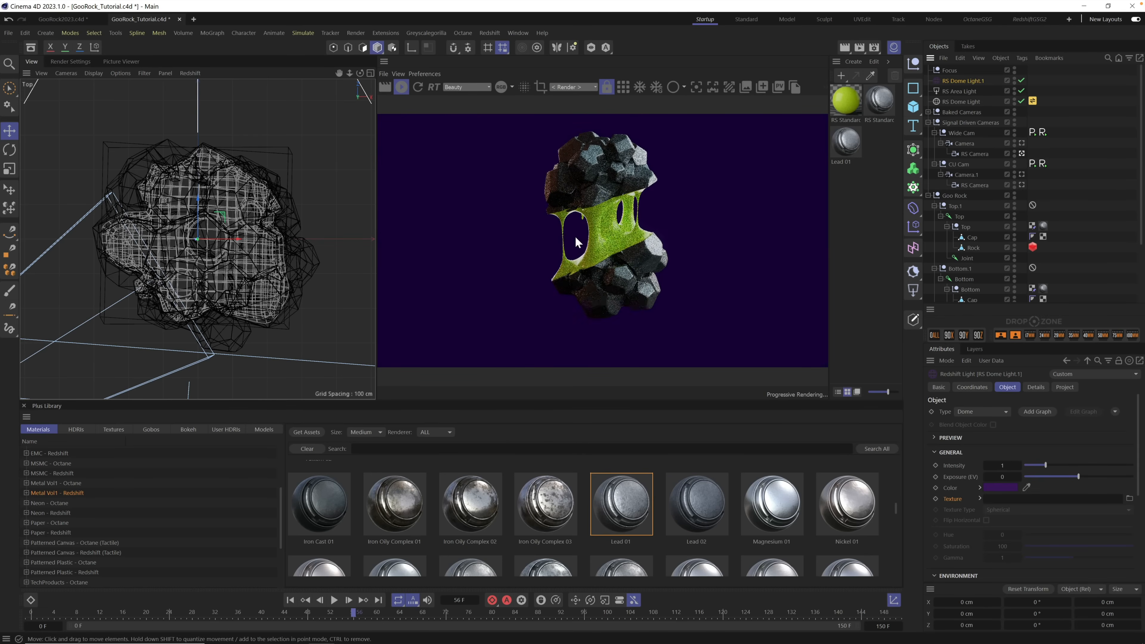
{"action": "left_click", "coordinate": [955, 92]}
{"action": "left_click_drag", "start_coordinate": [1047, 476], "coordinate": [1059, 477]}
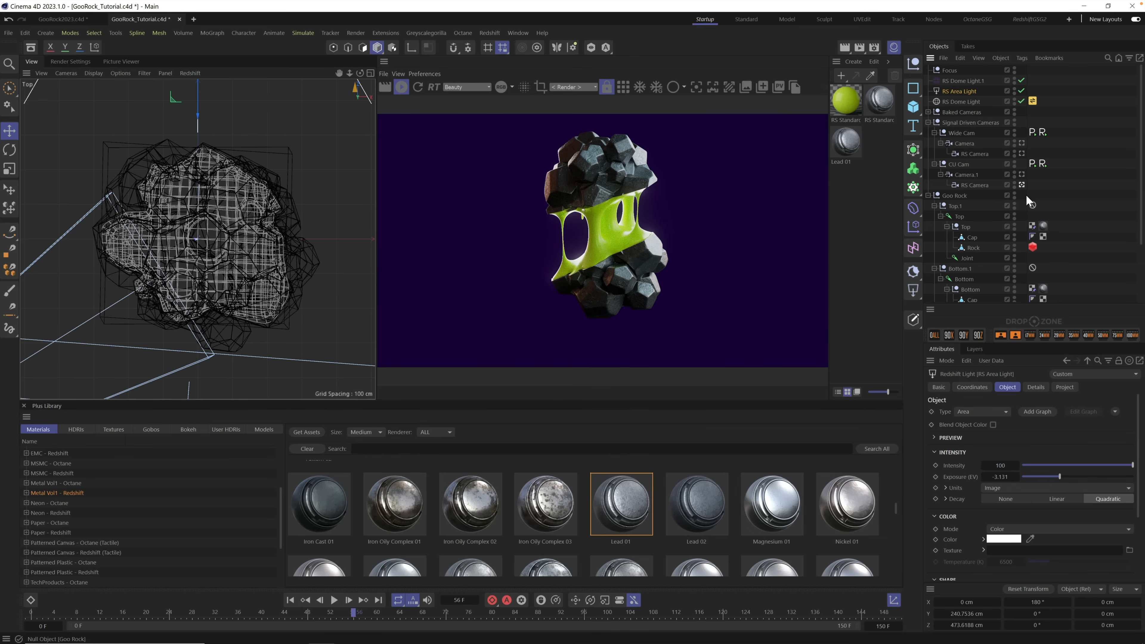
{"action": "left_click", "coordinate": [1021, 185]}
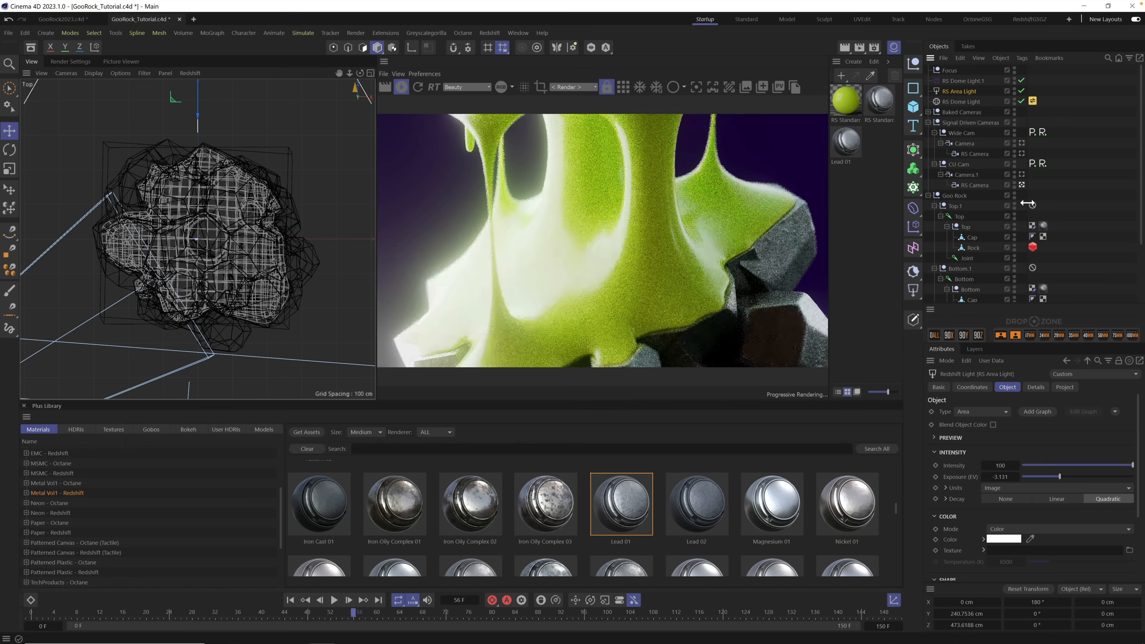
{"action": "left_click", "coordinate": [1021, 153]}
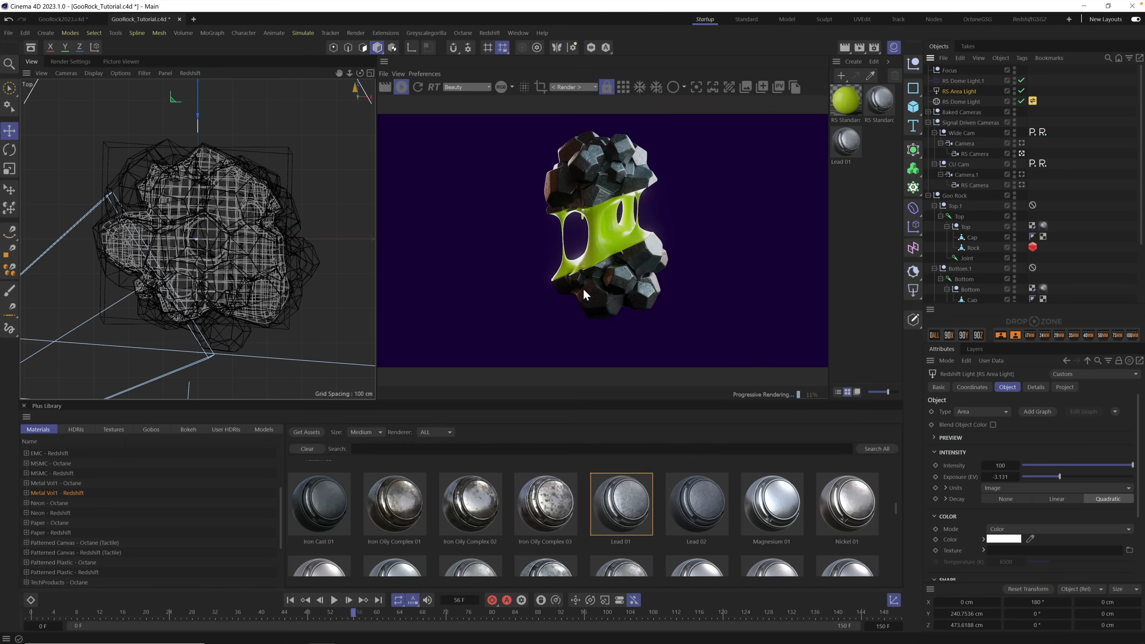
Step: Preview the lighting at frames 2 and 68 in the wide RS Camera and at frame 66 in the close-up
{"action": "left_click_drag", "start_coordinate": [507, 613], "coordinate": [43, 627]}
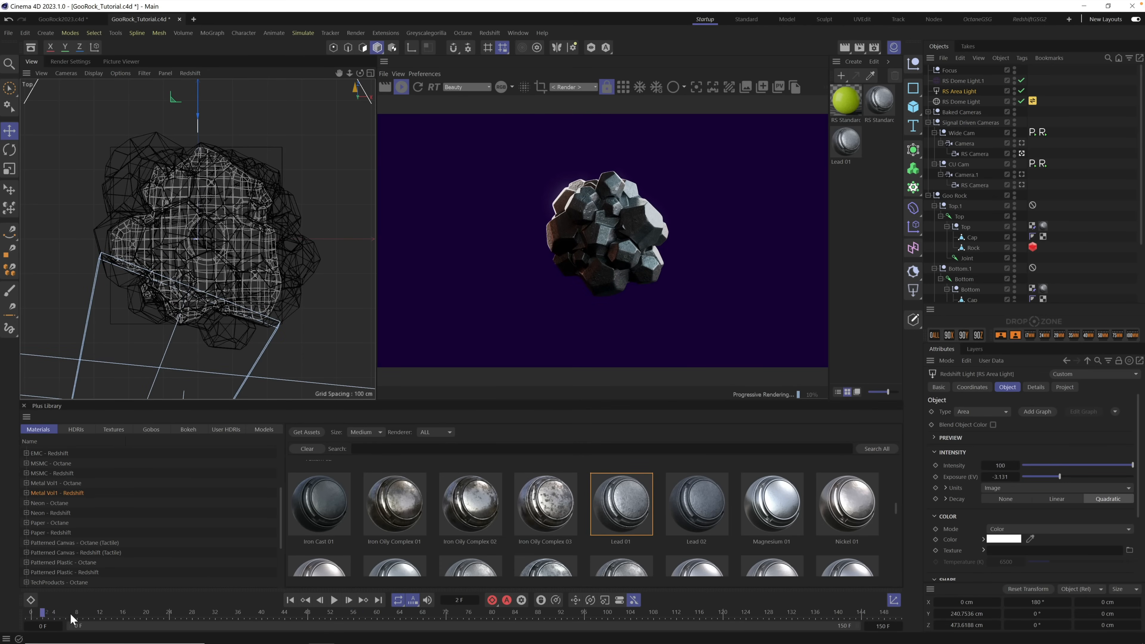
{"action": "left_click_drag", "start_coordinate": [58, 614], "coordinate": [422, 612]}
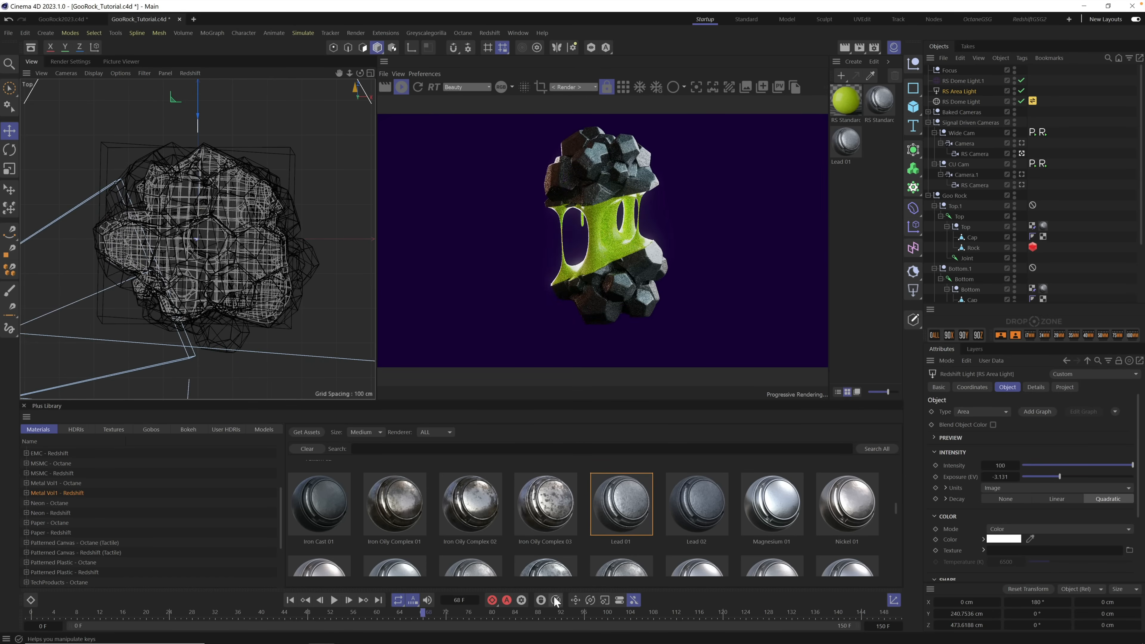
{"action": "left_click", "coordinate": [1022, 185]}
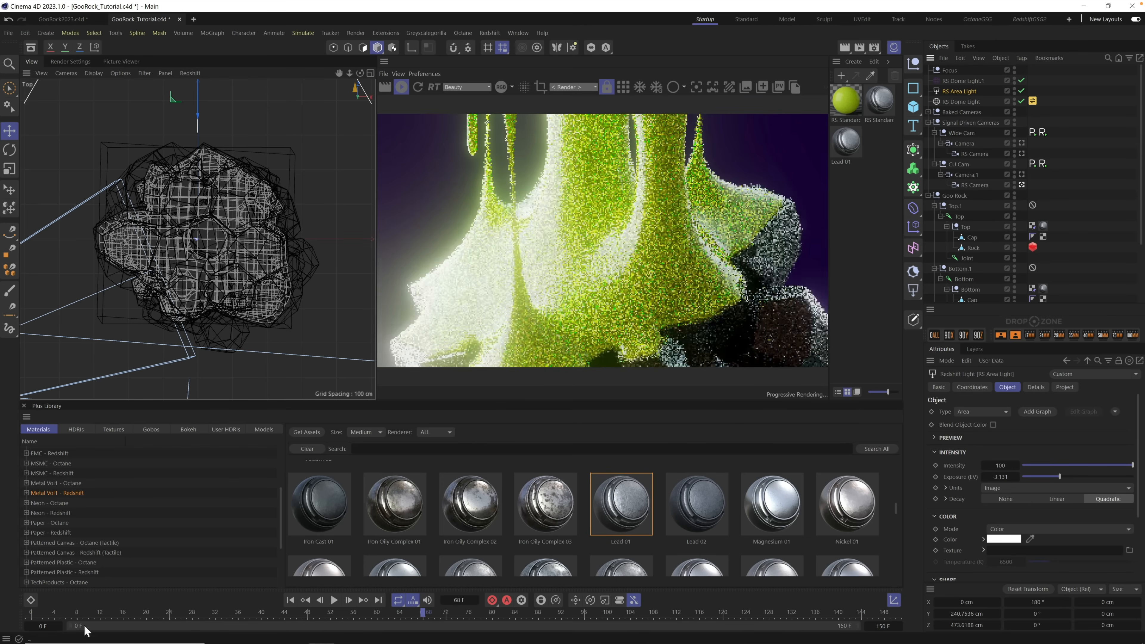
{"action": "left_click_drag", "start_coordinate": [107, 611], "coordinate": [411, 612]}
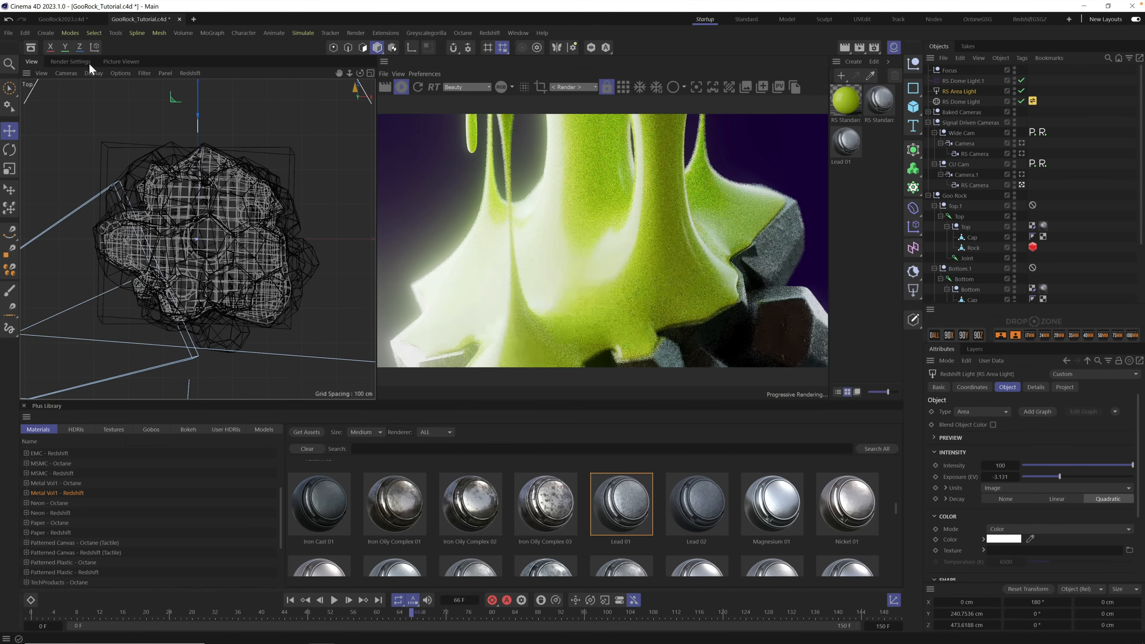
Step: Show the output options in the render settings
{"action": "left_click", "coordinate": [79, 63]}
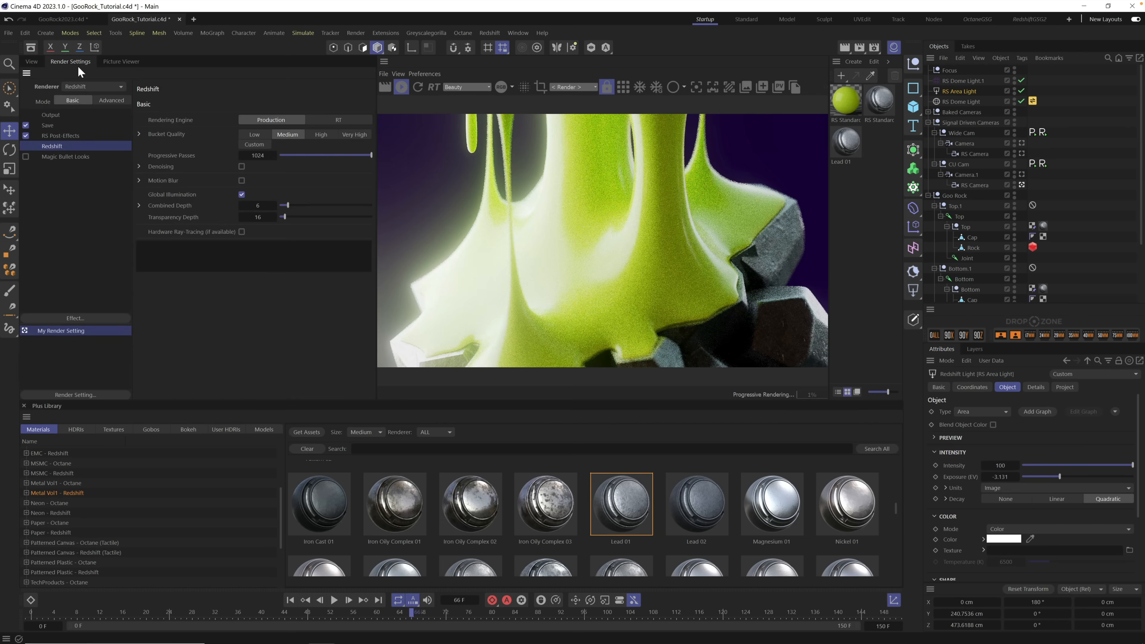
{"action": "left_click", "coordinate": [63, 116]}
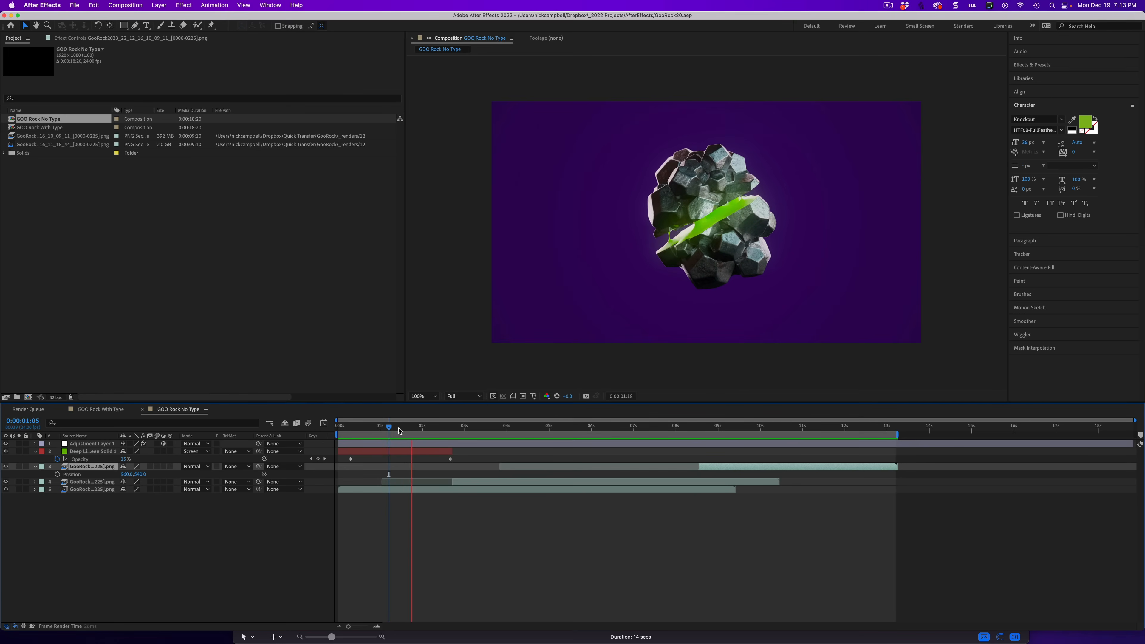
Step: Switch to After Effects and scrub through the wide and close-up cuts in the GOO Rock No Type composition
{"action": "left_click_drag", "start_coordinate": [398, 431], "coordinate": [456, 436]}
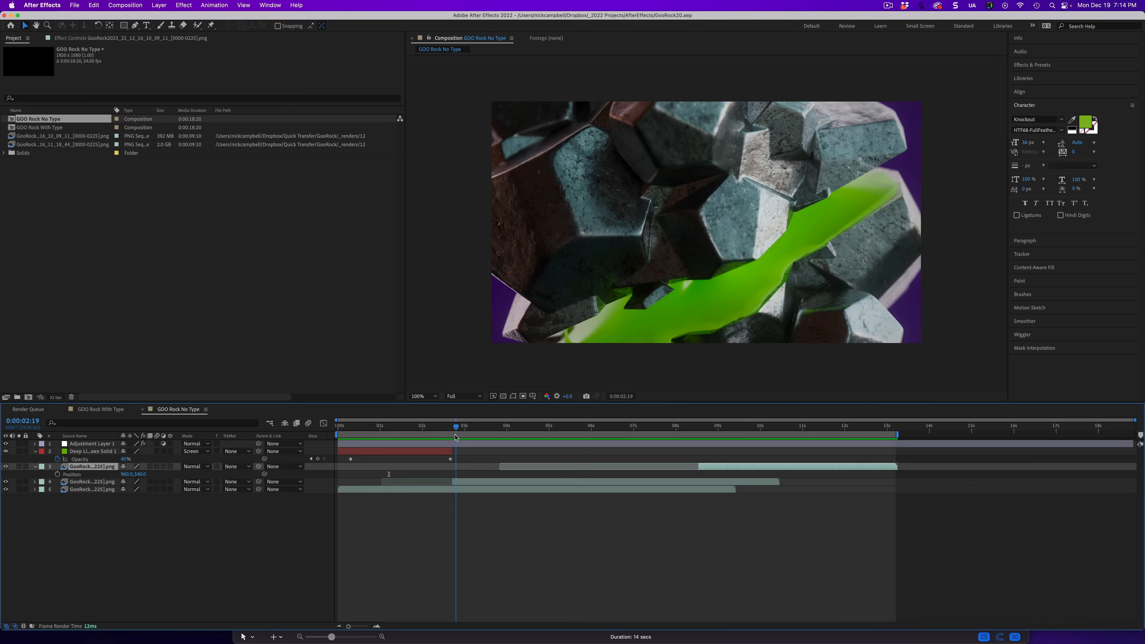
{"action": "left_click_drag", "start_coordinate": [455, 436], "coordinate": [725, 438]}
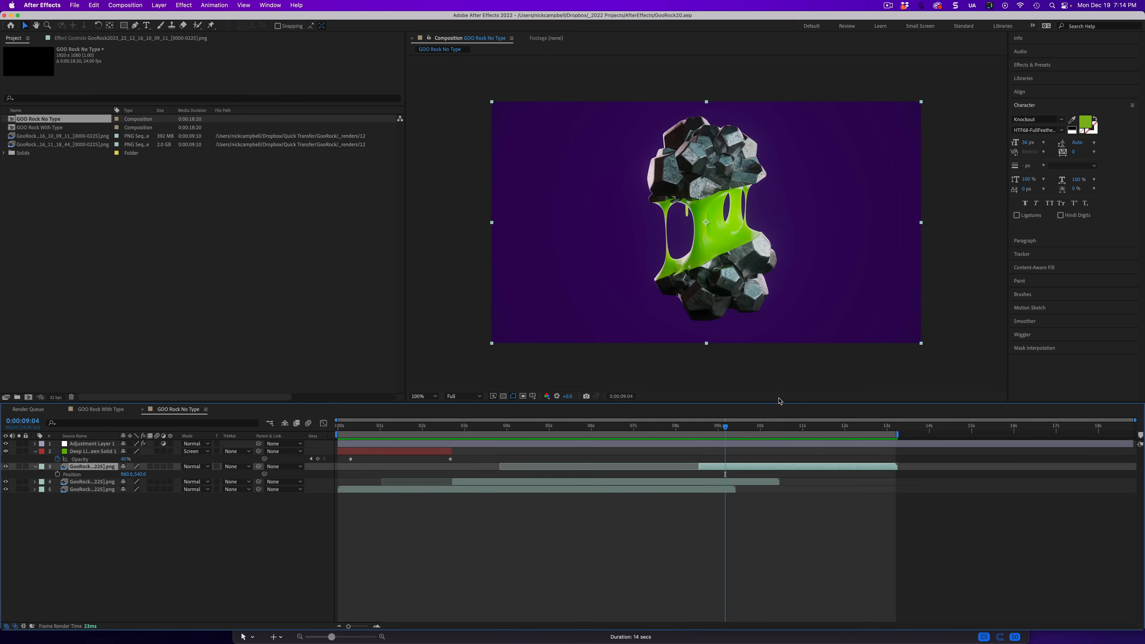
{"action": "left_click_drag", "start_coordinate": [530, 432], "coordinate": [438, 430]}
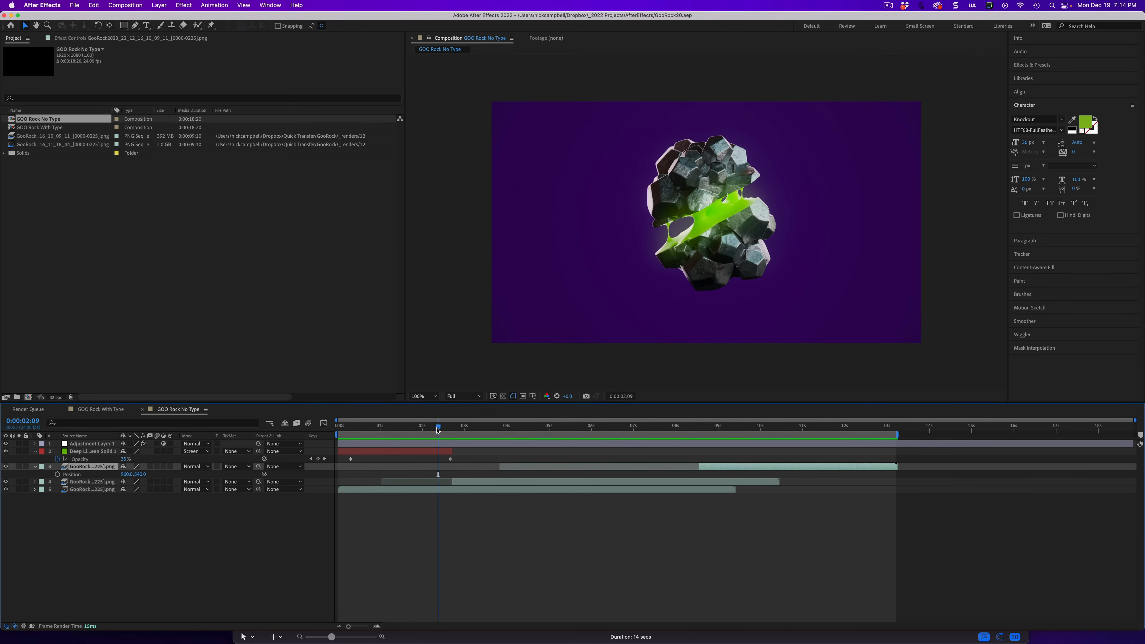
Step: Compare the opening wide shot with Adjustment Layer 1 and the Deep Lime Green Solid 1 layer each hidden and shown
{"action": "left_click", "coordinate": [5, 443]}
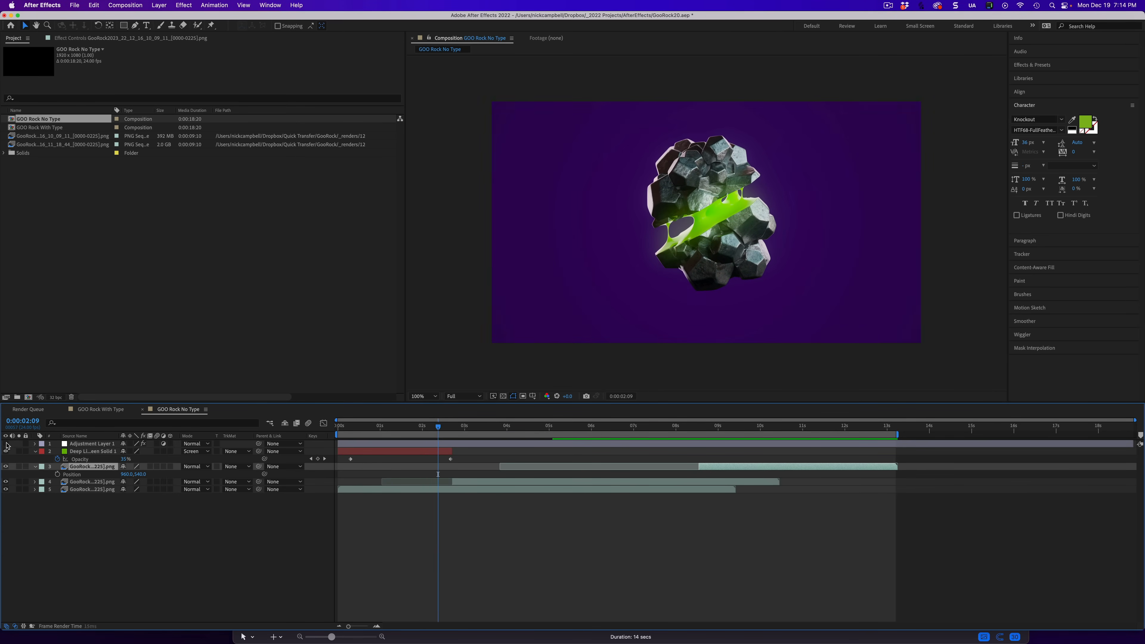
{"action": "left_click", "coordinate": [5, 443]}
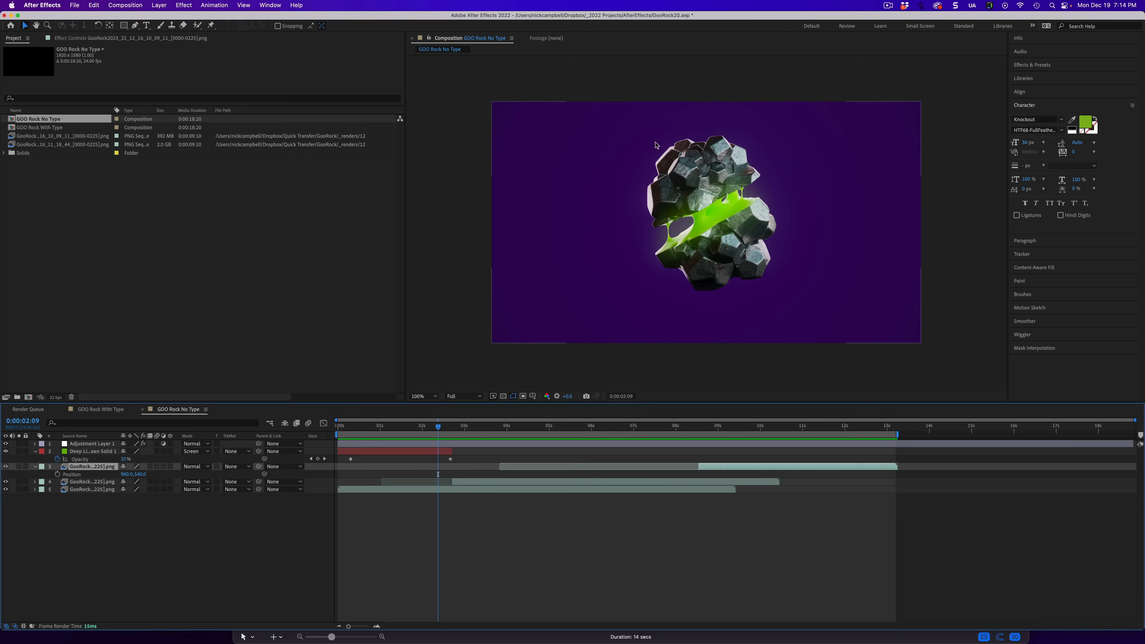
{"action": "mouse_move", "coordinate": [430, 431]}
{"action": "left_mouse_down"}
{"action": "mouse_move", "coordinate": [462, 431]}
{"action": "mouse_move", "coordinate": [382, 432]}
{"action": "mouse_move", "coordinate": [433, 427]}
{"action": "left_mouse_up"}
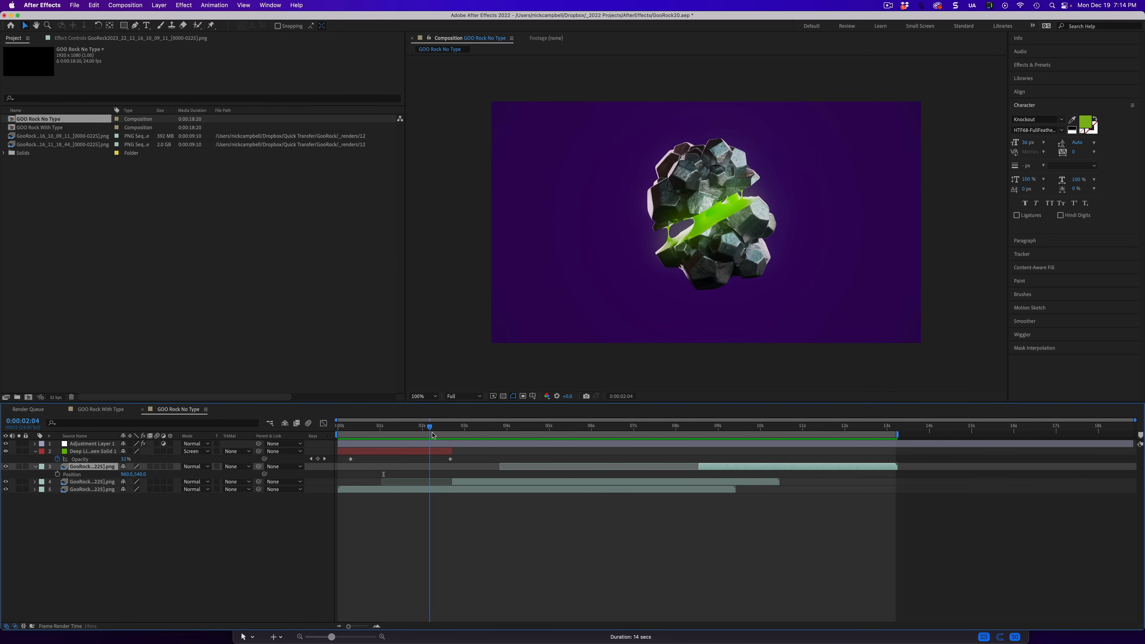
{"action": "left_click", "coordinate": [6, 451]}
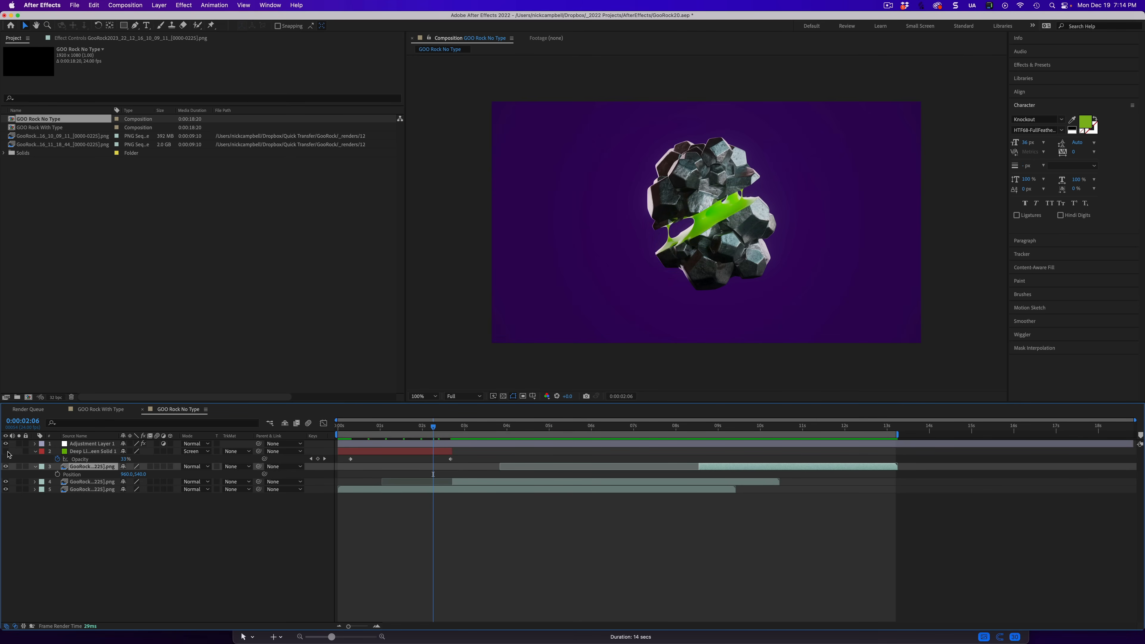
{"action": "left_click", "coordinate": [6, 451]}
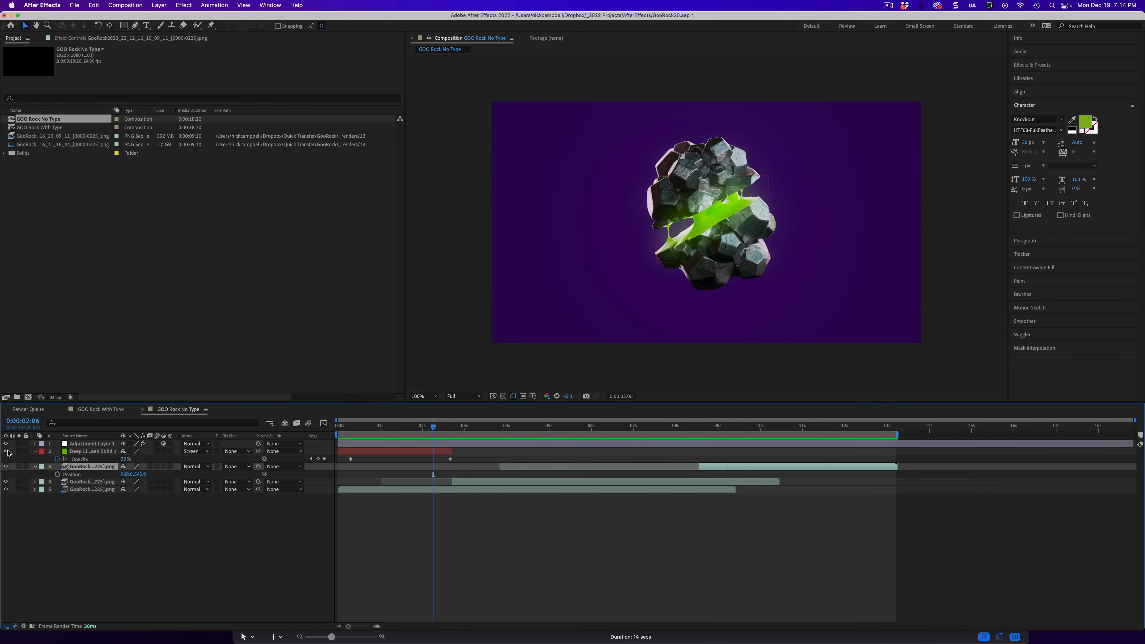
Step: Show the green solid's mask, preview the opening up to about 0:00:03:06, and extend the work area to the last clip's end
{"action": "left_click", "coordinate": [92, 451]}
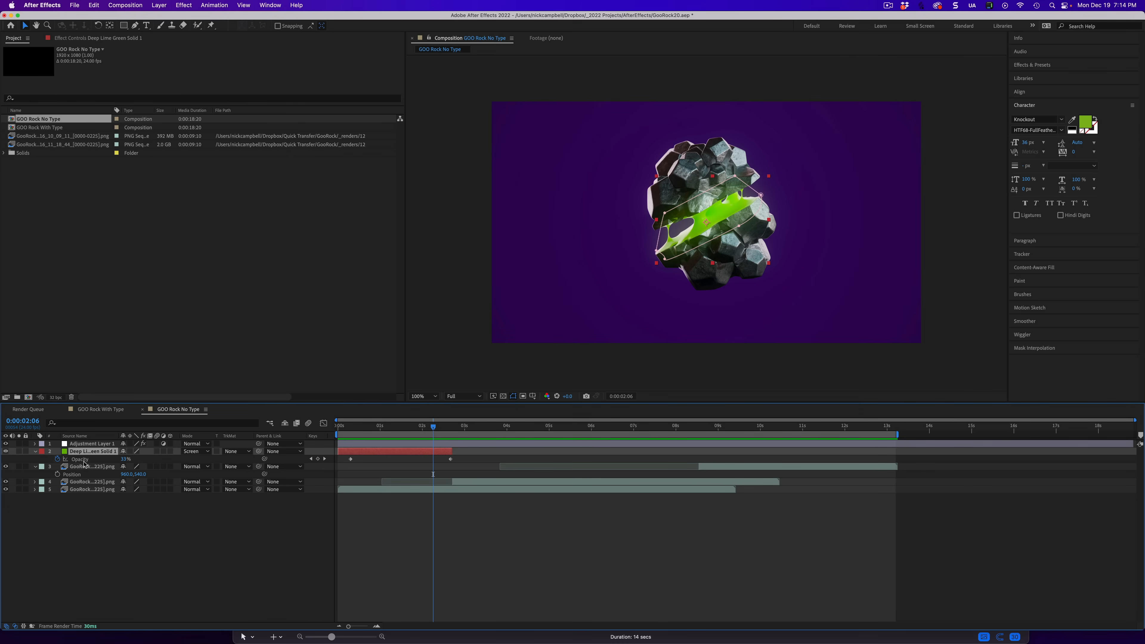
{"action": "left_click_drag", "start_coordinate": [404, 428], "coordinate": [338, 435]}
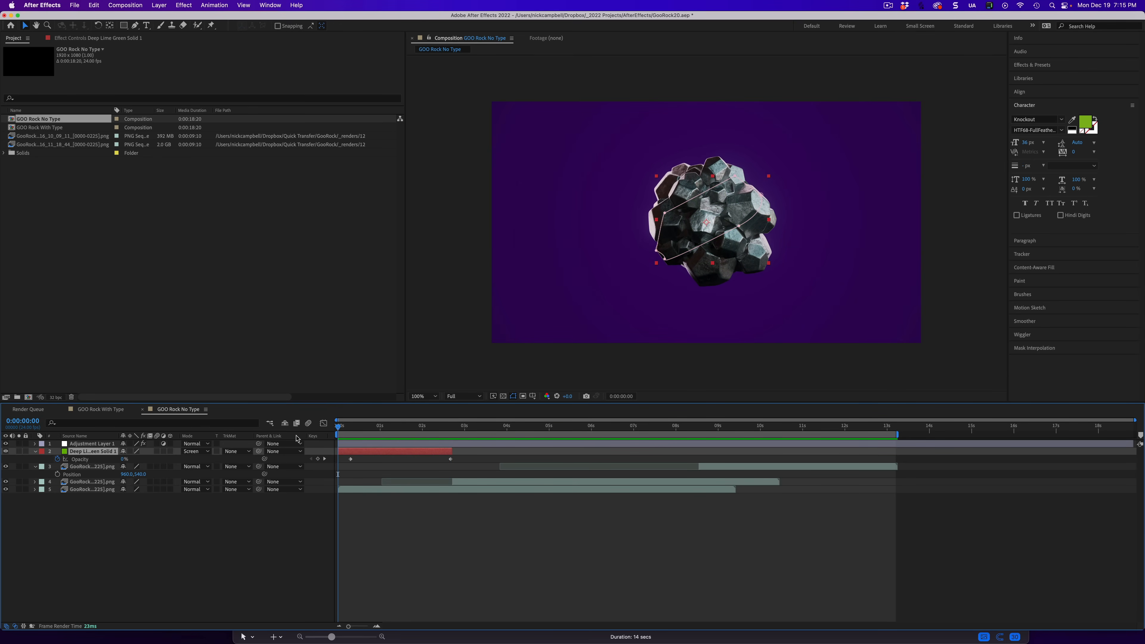
{"action": "left_click", "coordinate": [475, 426]}
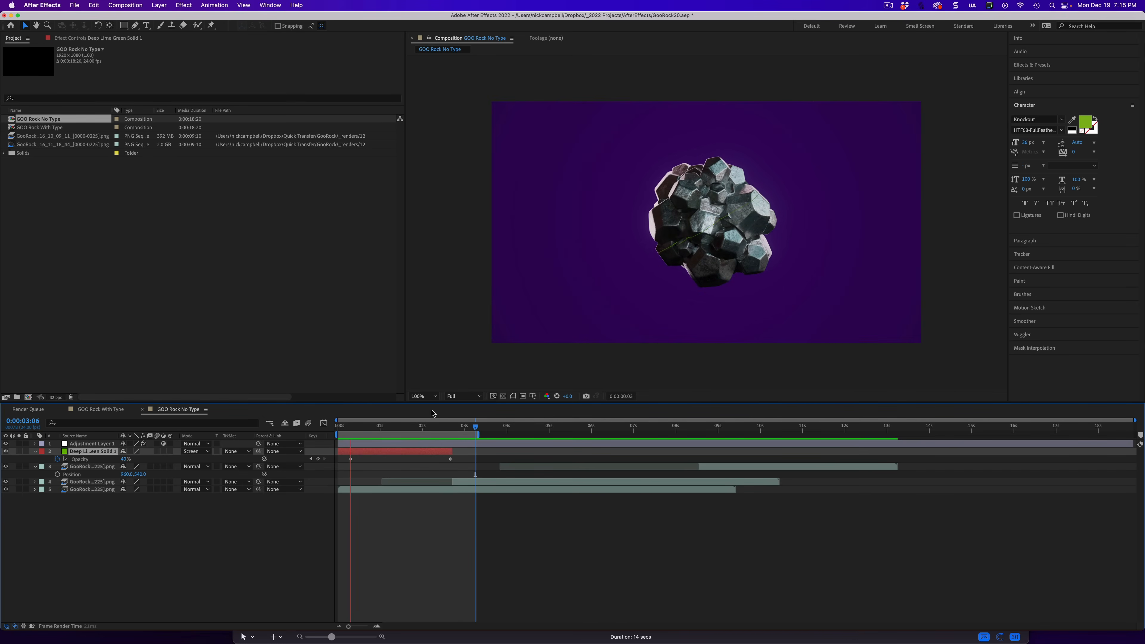
{"action": "left_click_drag", "start_coordinate": [478, 433], "coordinate": [897, 434]}
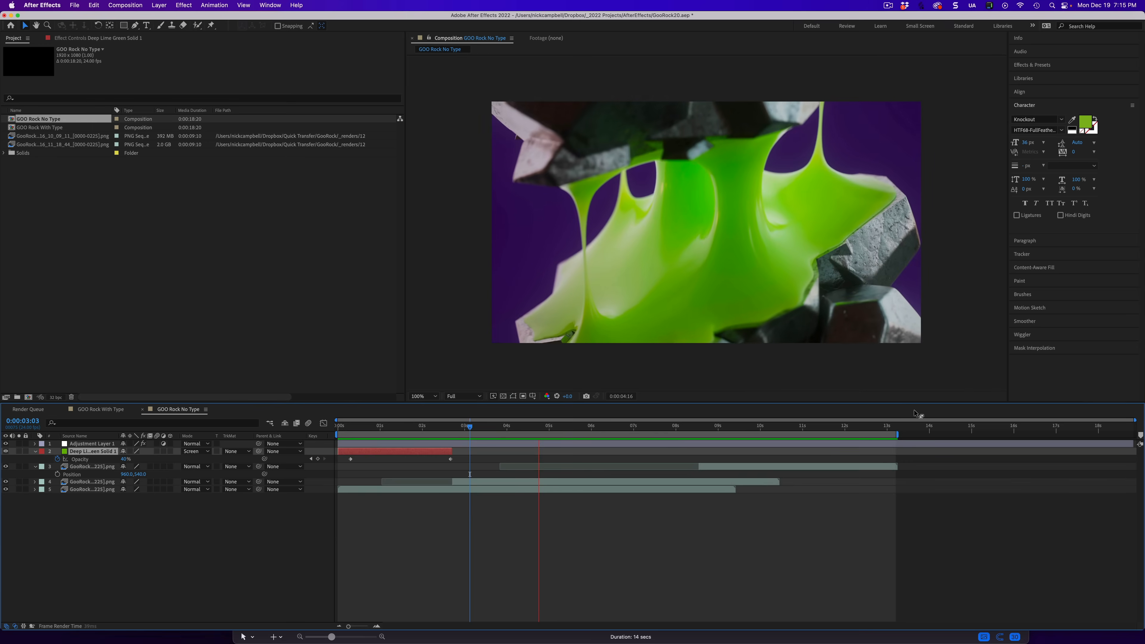